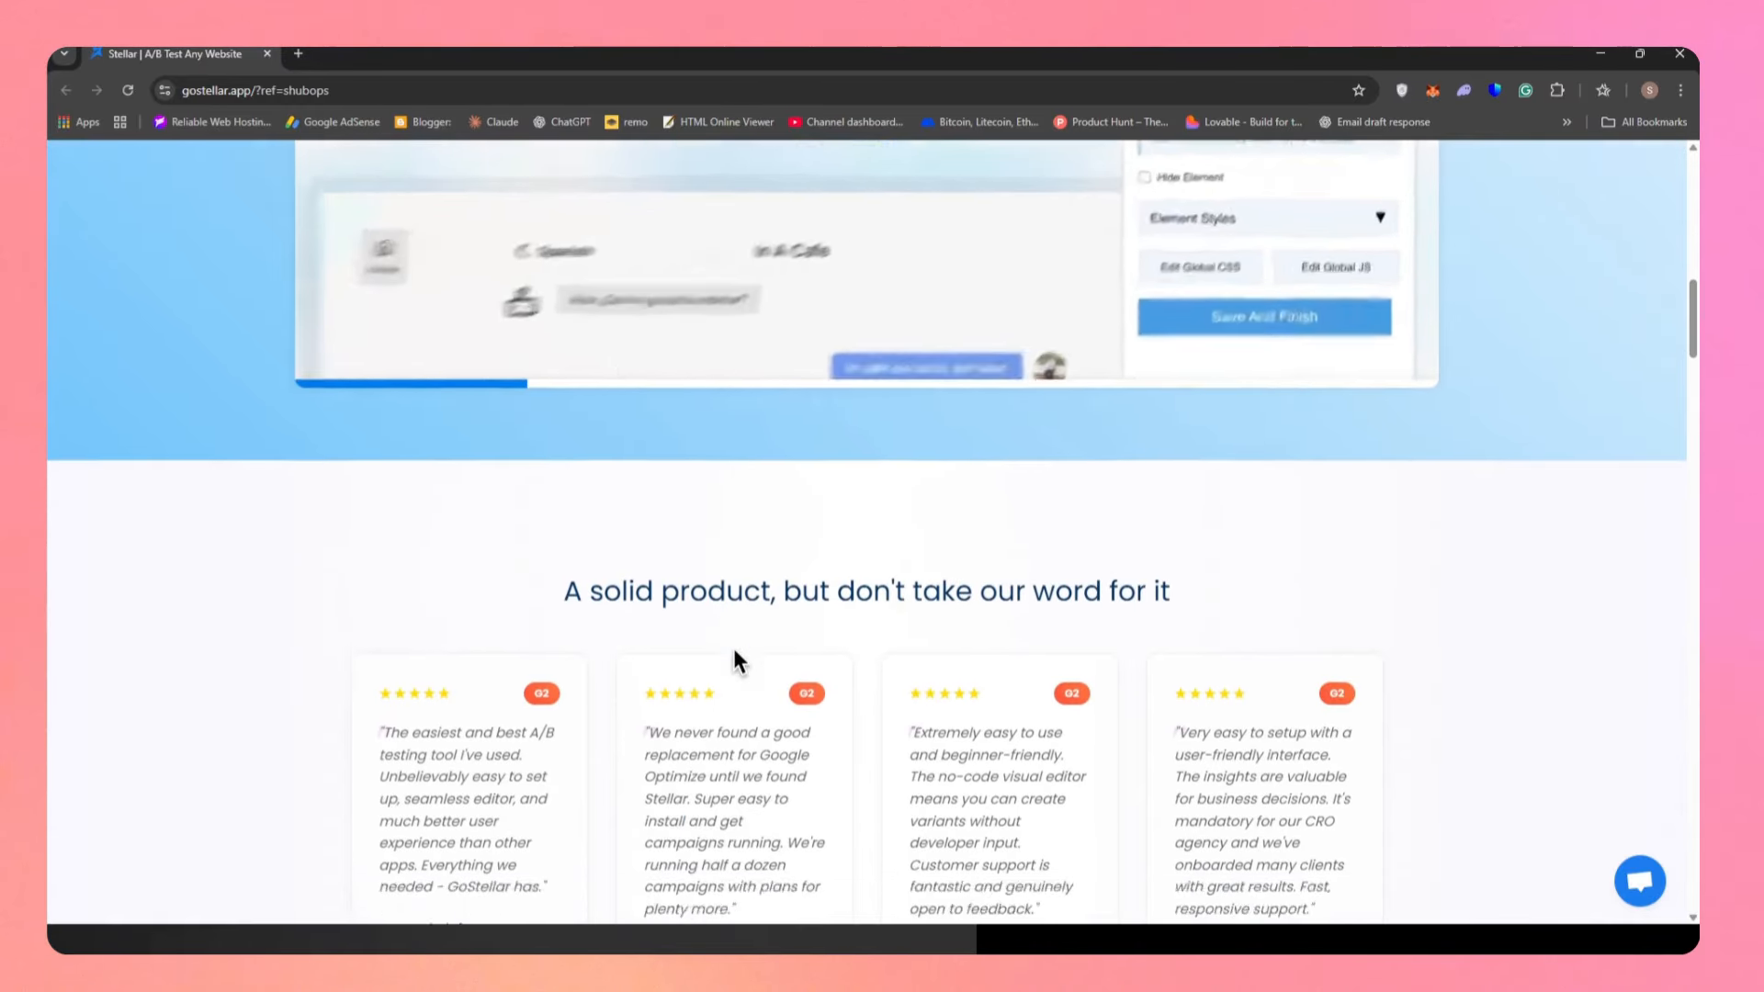
Log in to Stellar with the Google account.
scroll(790, 634, "down", 2)
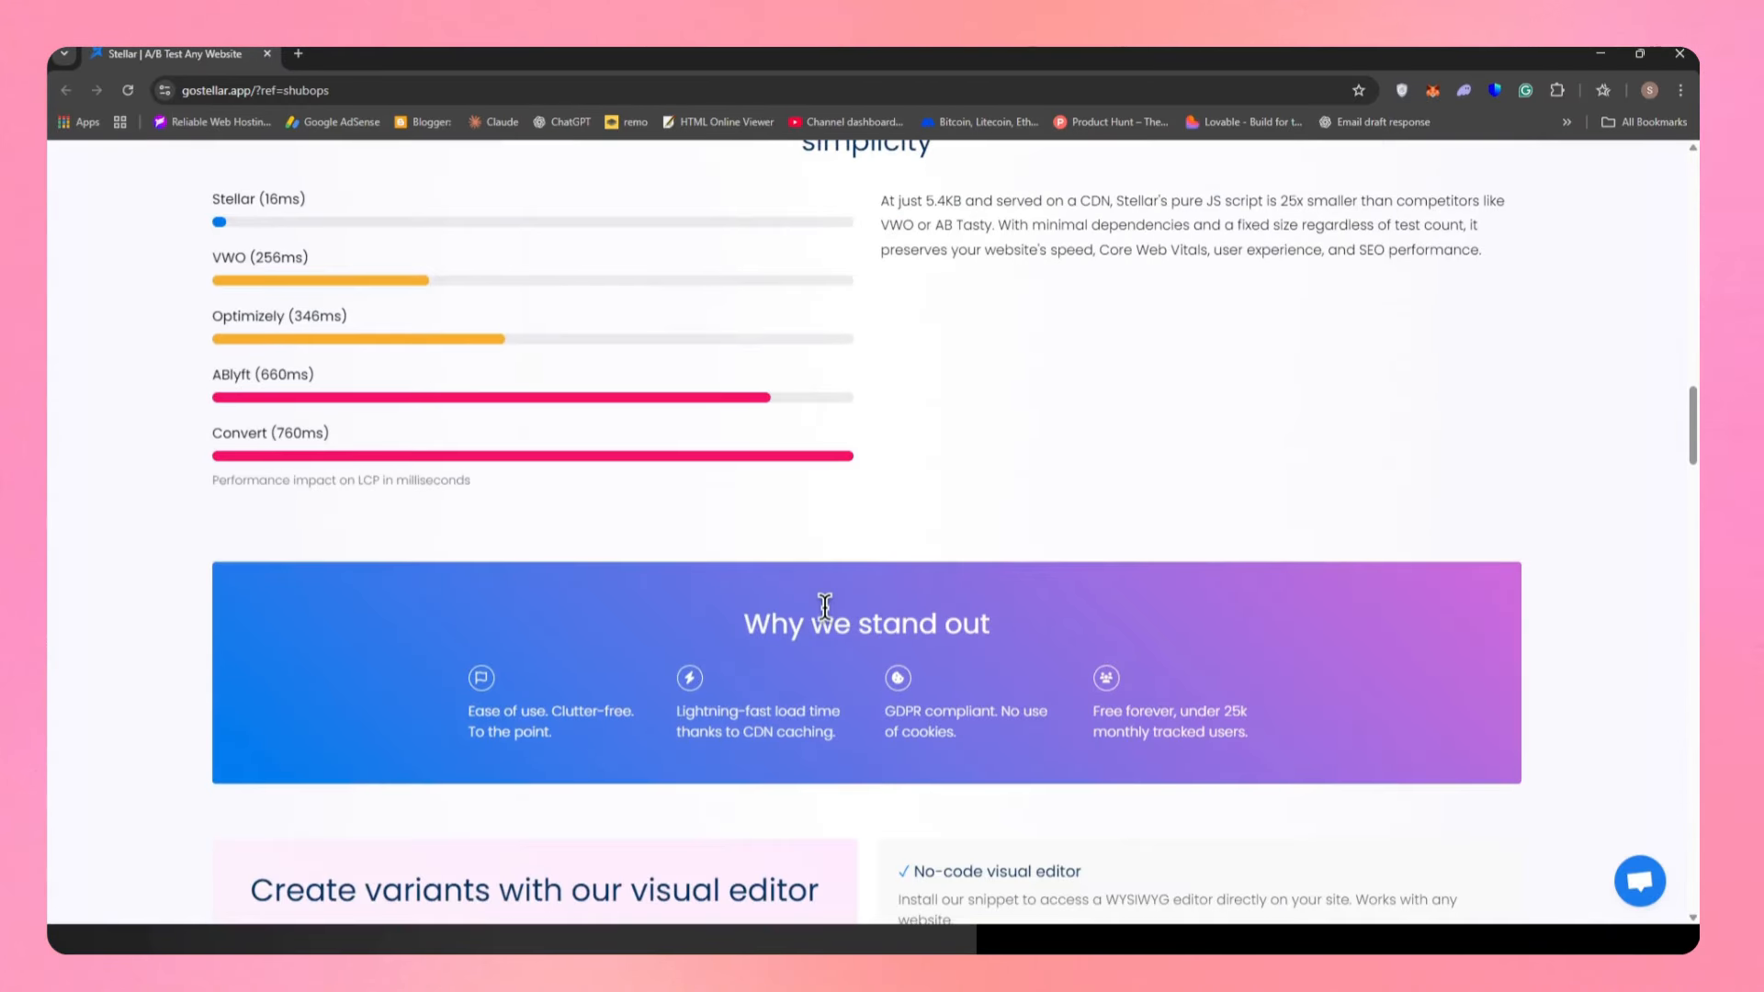
scroll(1103, 634, "up", 2)
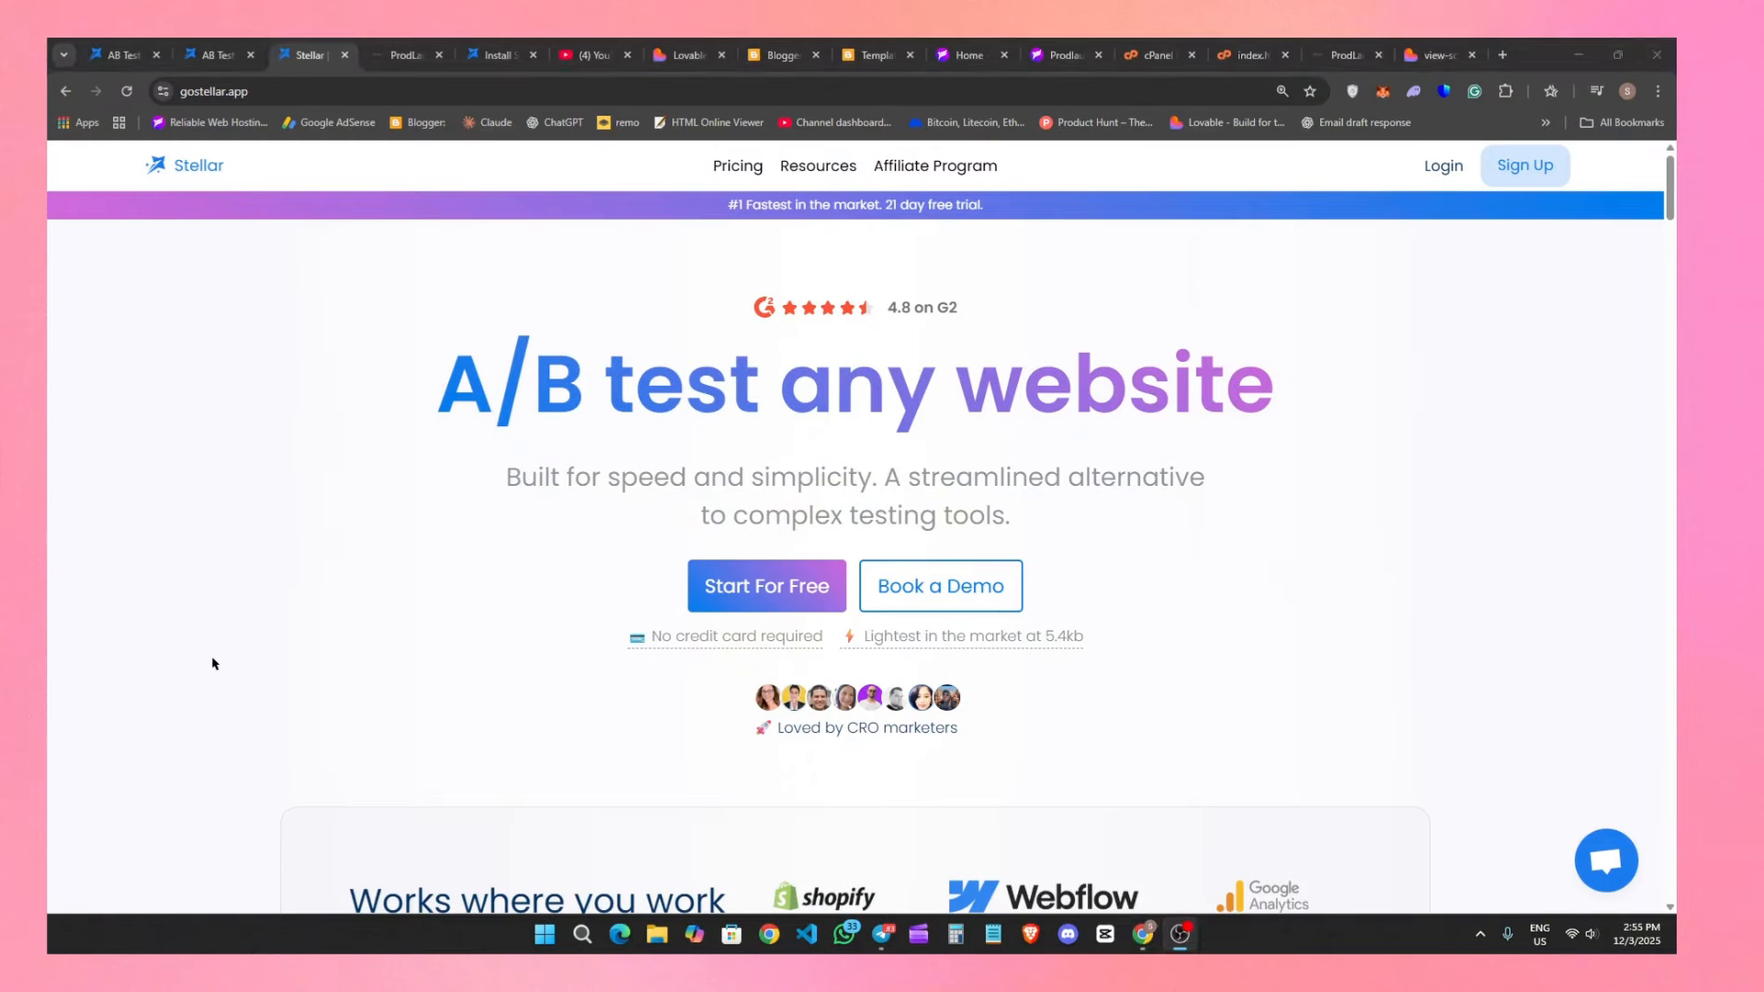
scroll(929, 748, "down", 3)
scroll(1456, 505, "up", 3)
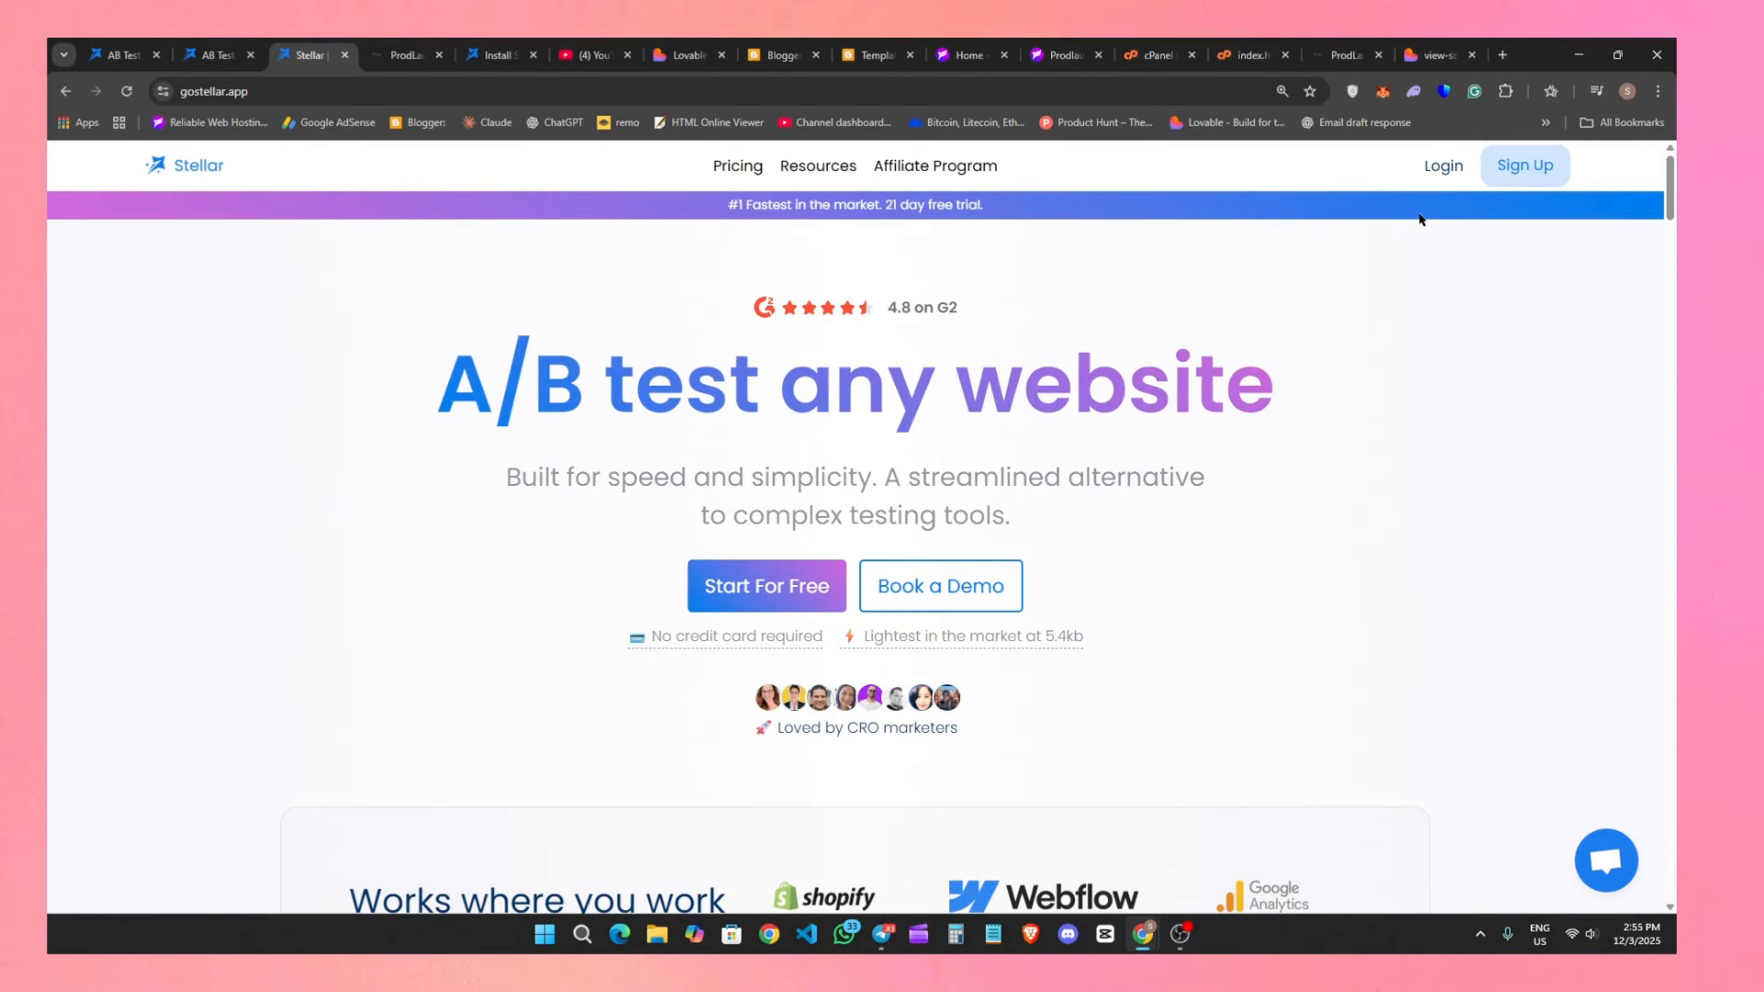
left_click(1458, 175)
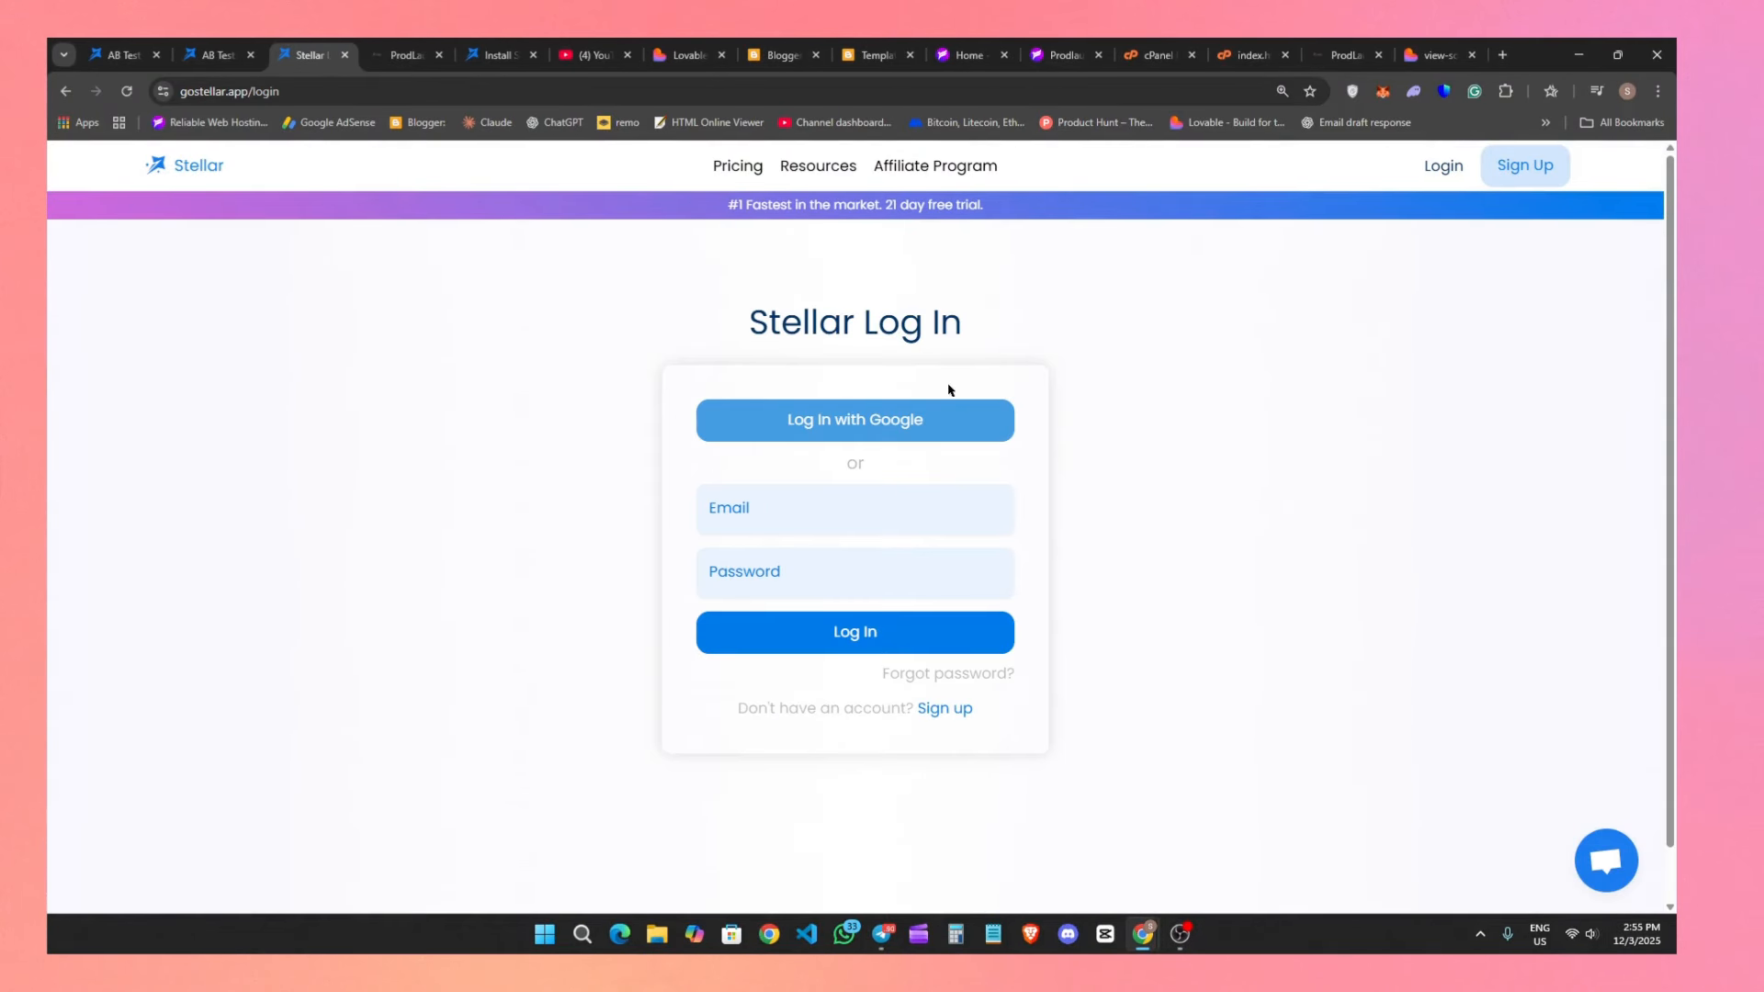
left_click(902, 404)
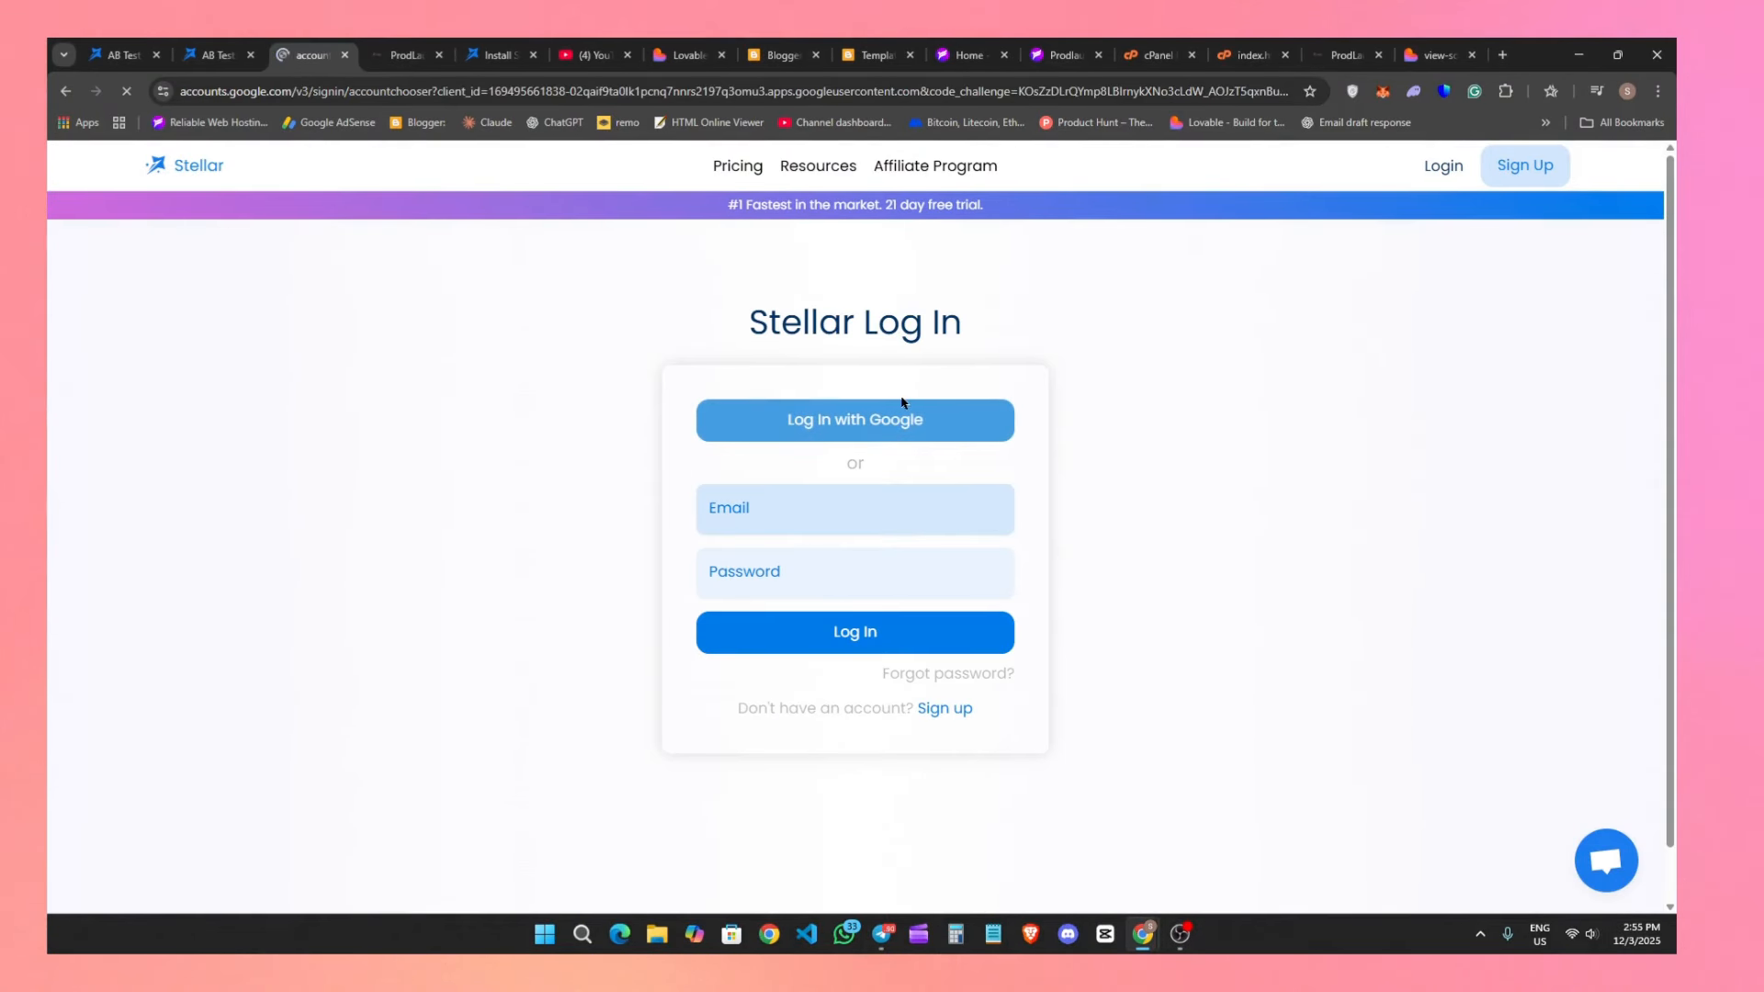
left_click(1040, 392)
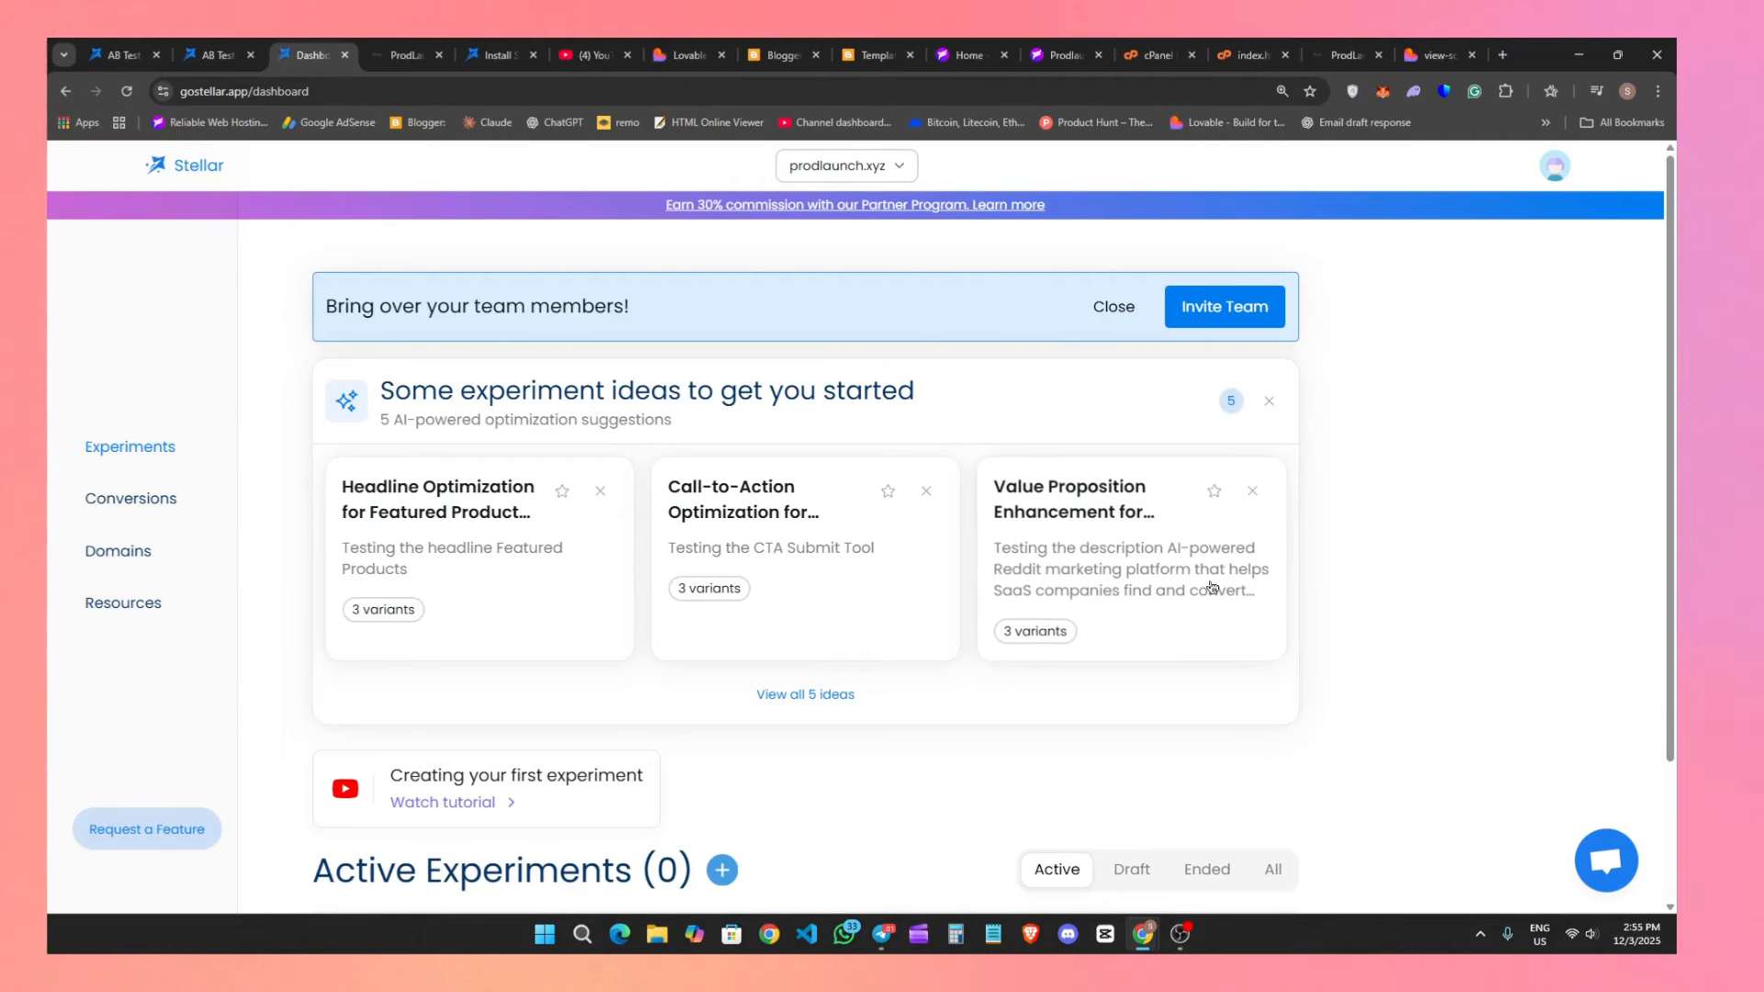
left_click(194, 43)
left_click(129, 54)
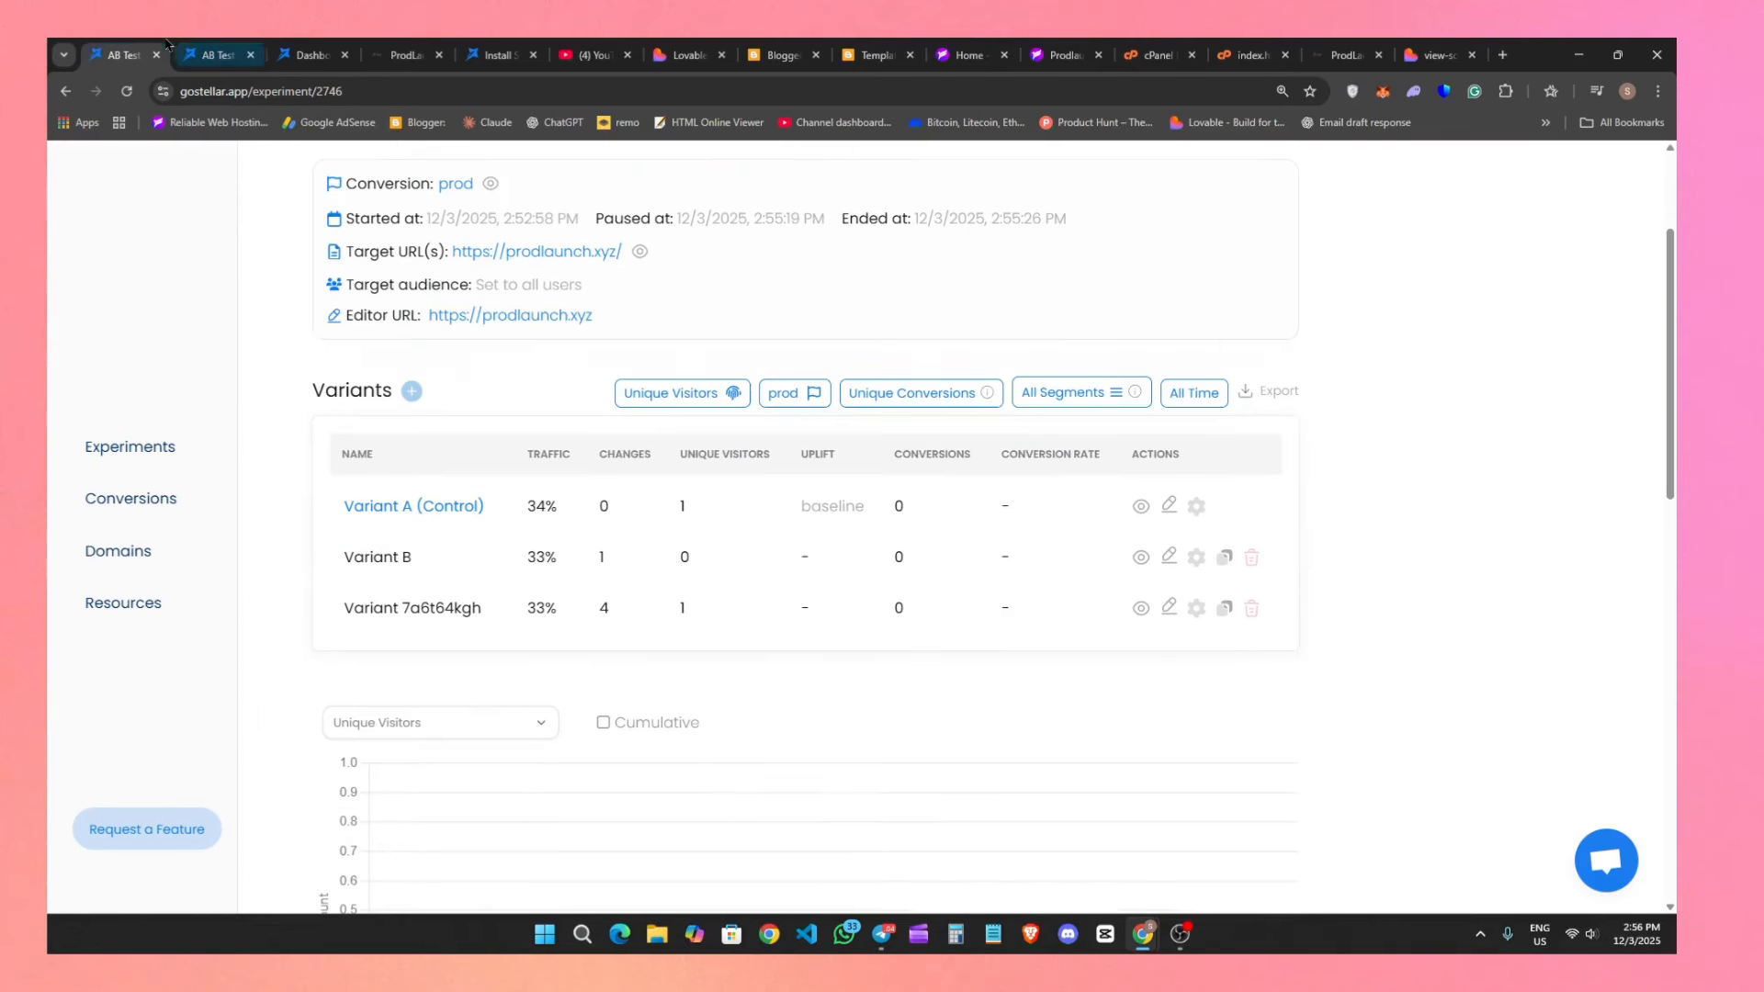
left_click(217, 55)
left_click(310, 54)
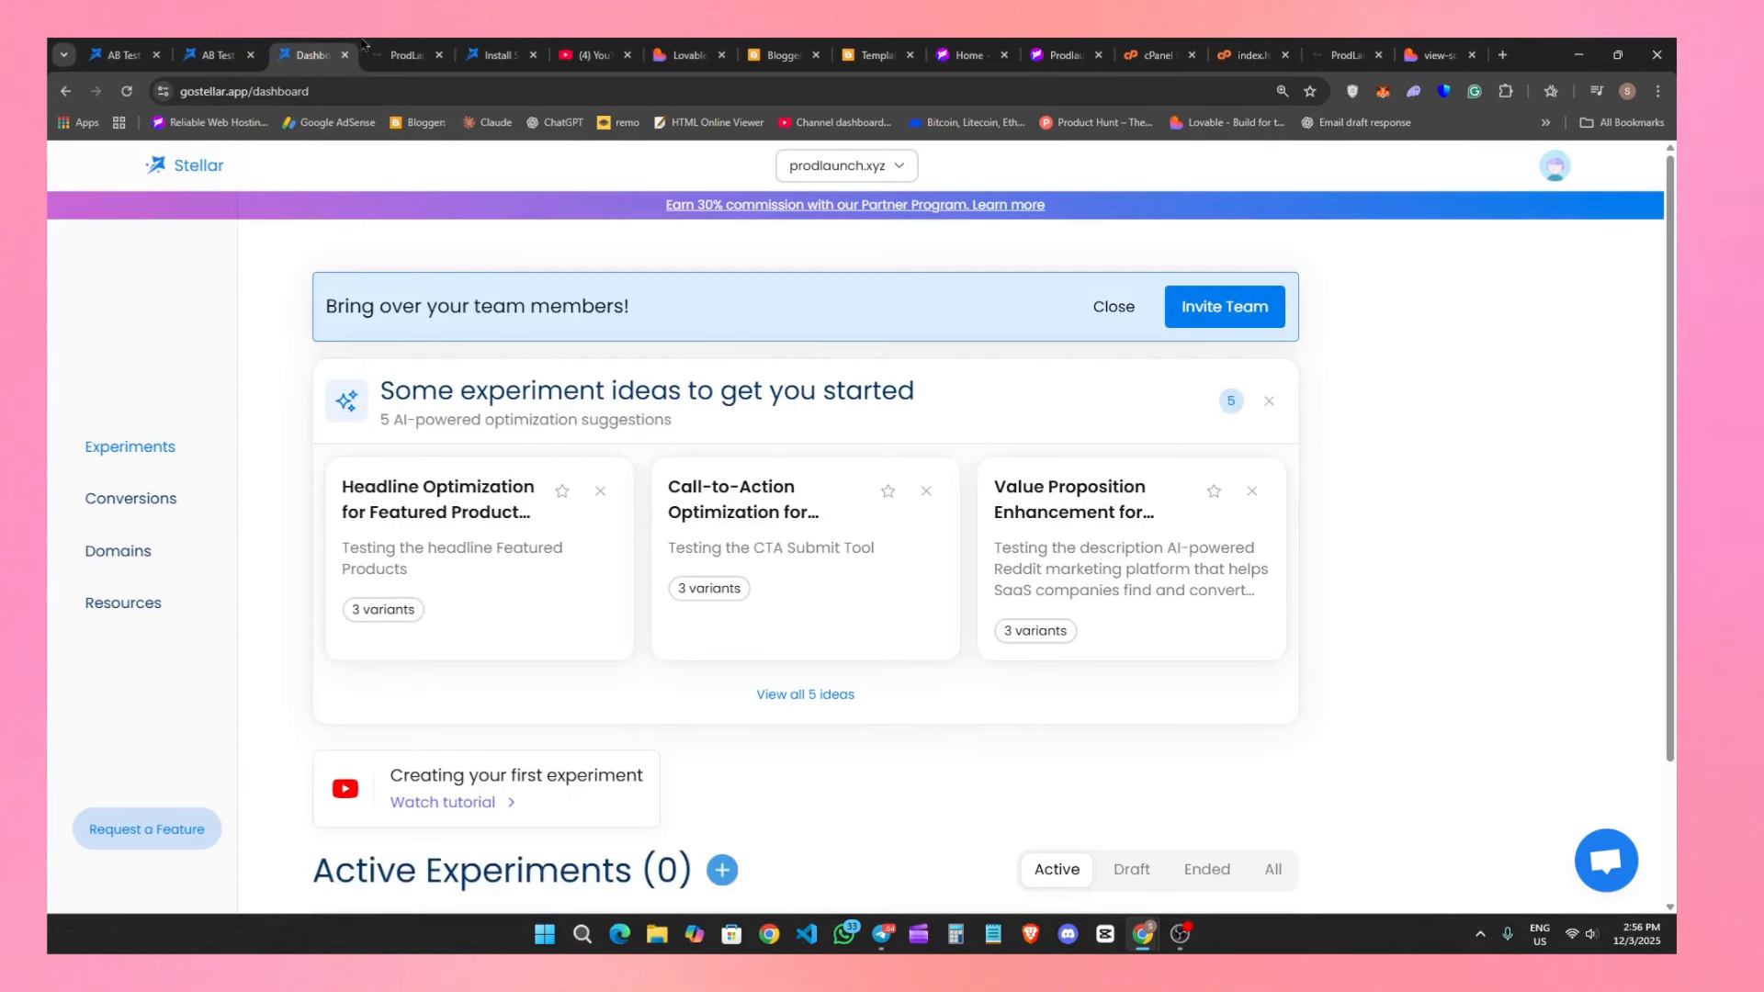
left_click(404, 54)
left_click(331, 57)
left_click(846, 165)
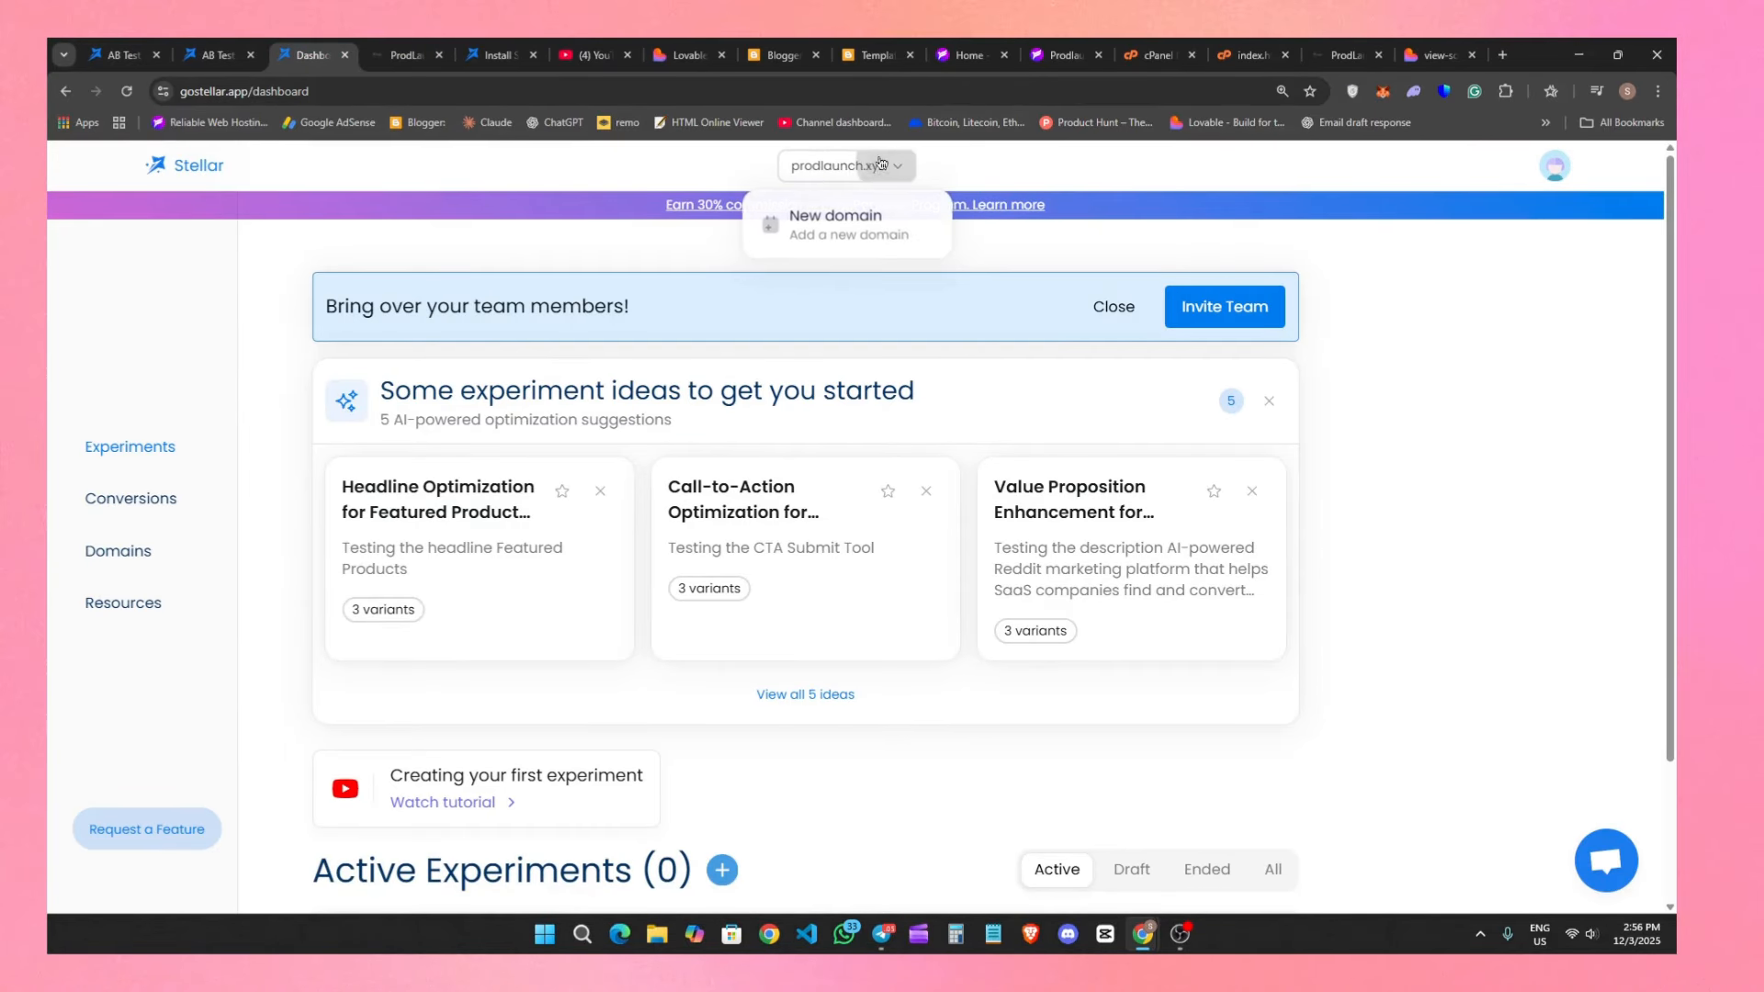
left_click(831, 223)
left_click(797, 607)
left_click(729, 543)
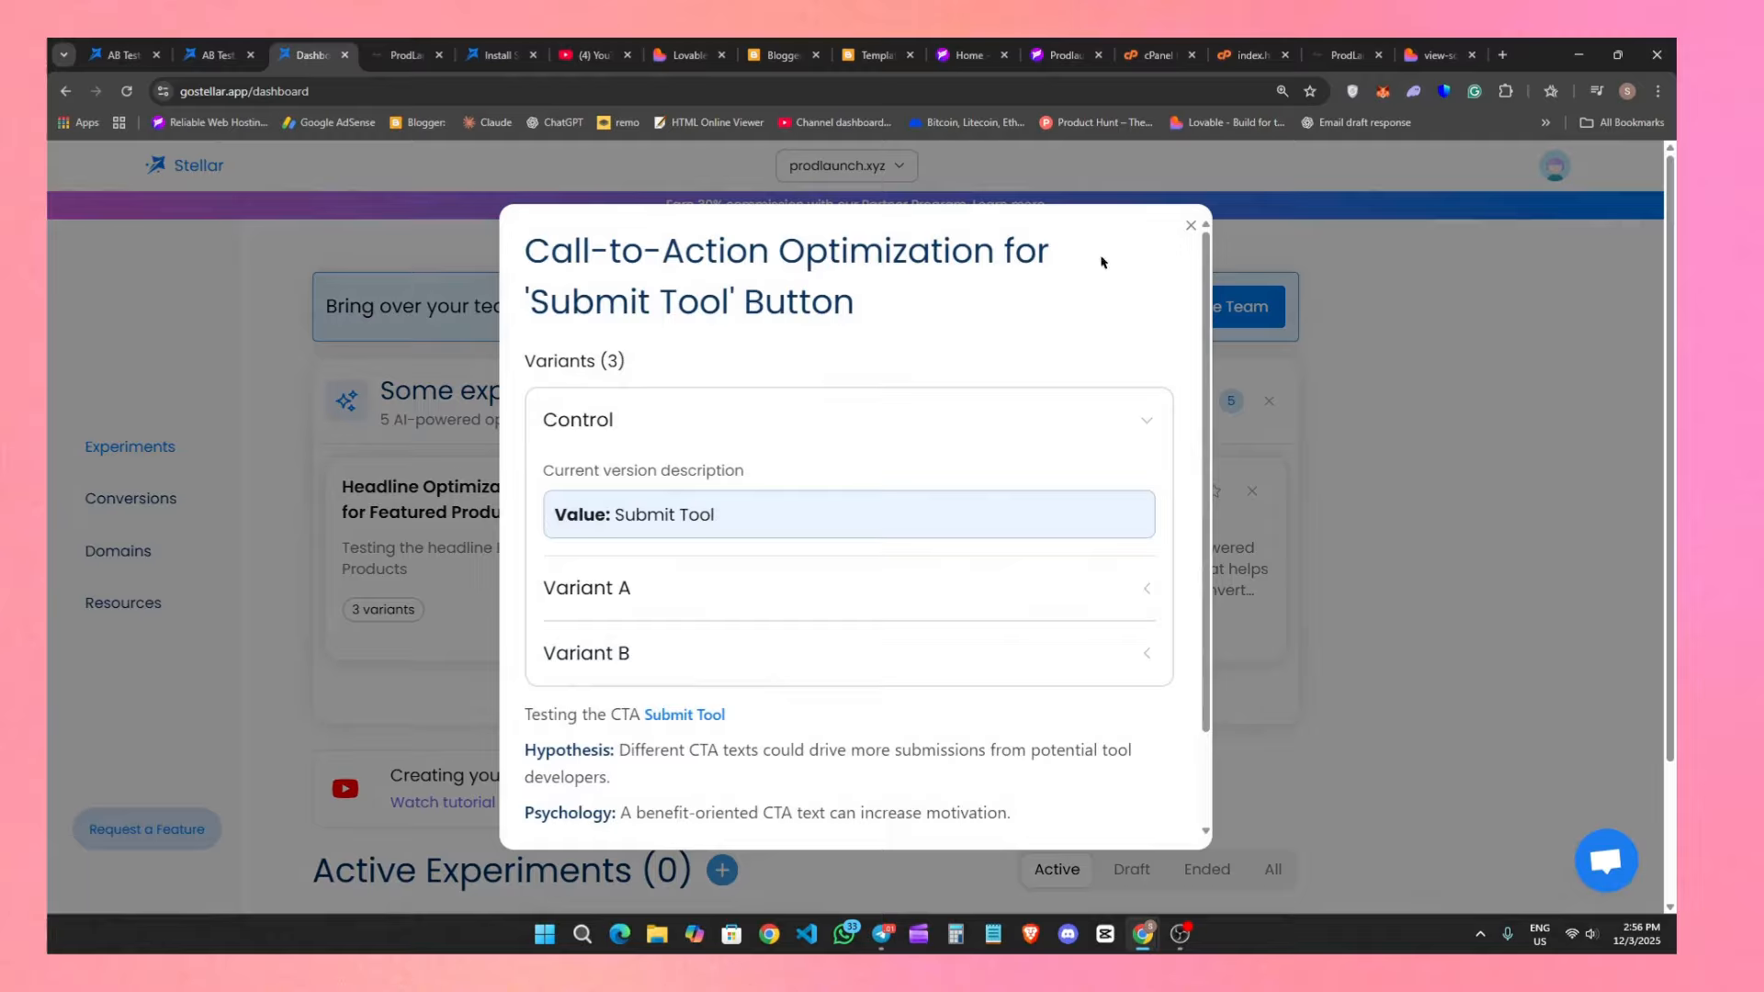
left_click(1190, 227)
left_click(855, 167)
left_click(831, 223)
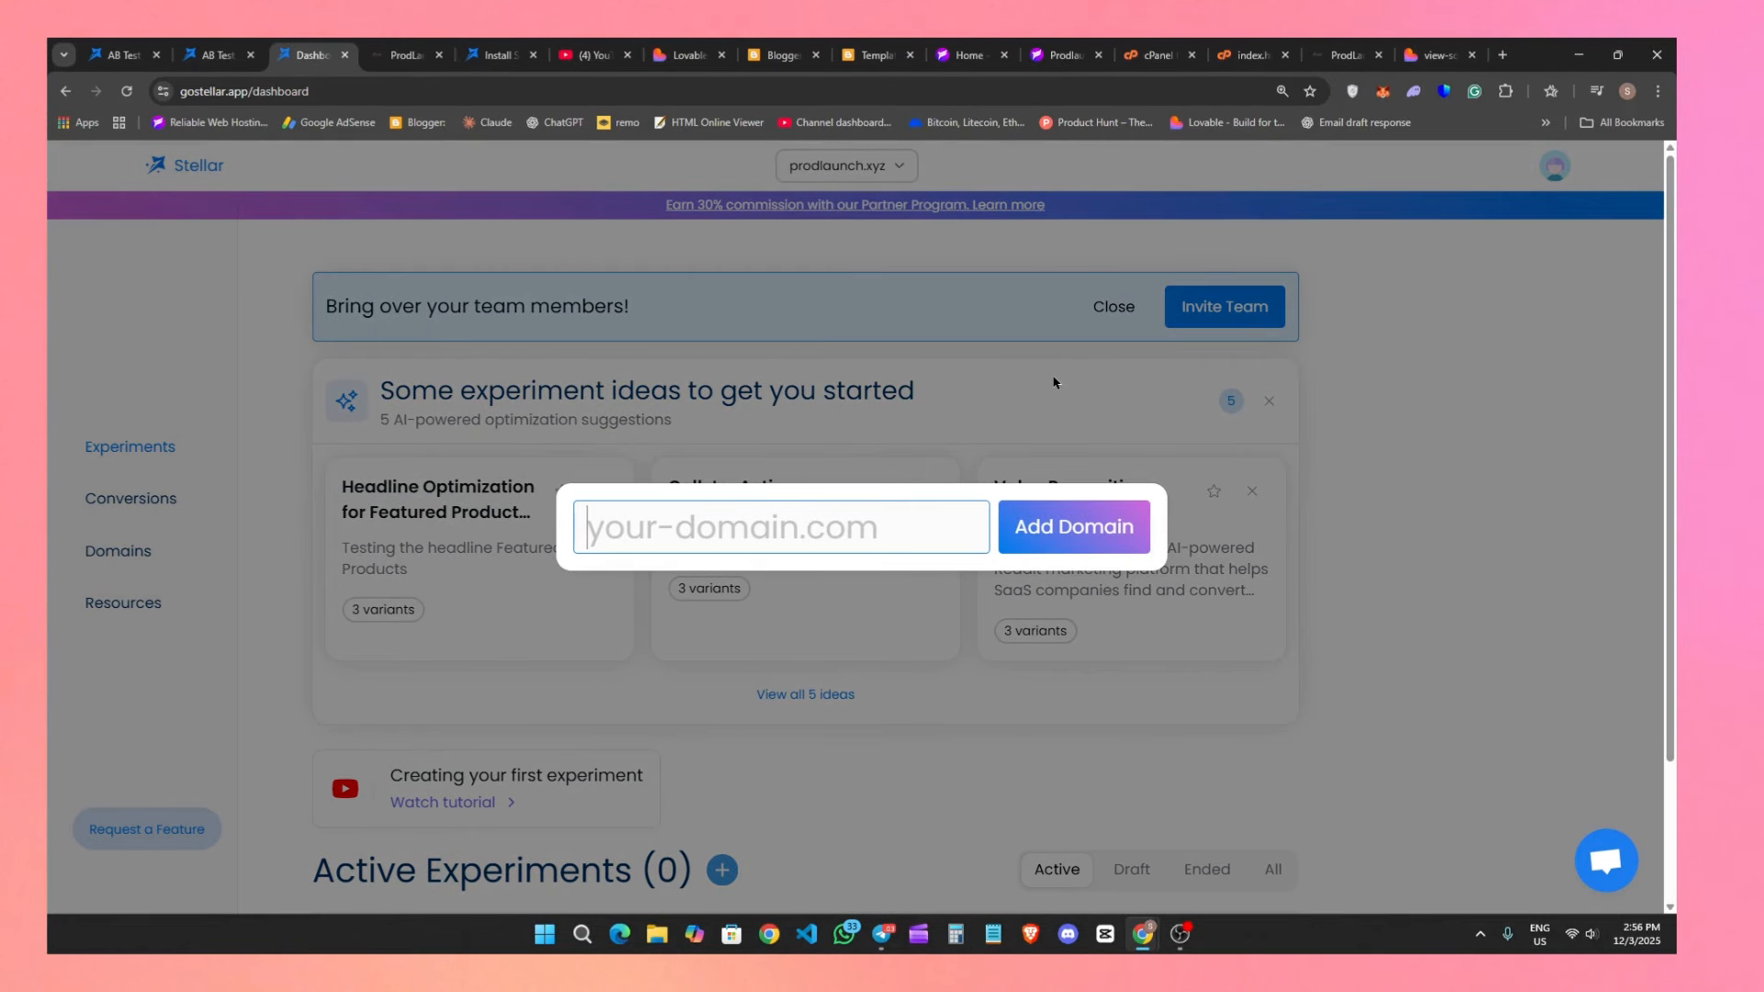
left_click(854, 387)
Start creating a new experiment for the prodlaunch.xyz domain, choosing the A/B Experiment type.
scroll(692, 768, "down", 1)
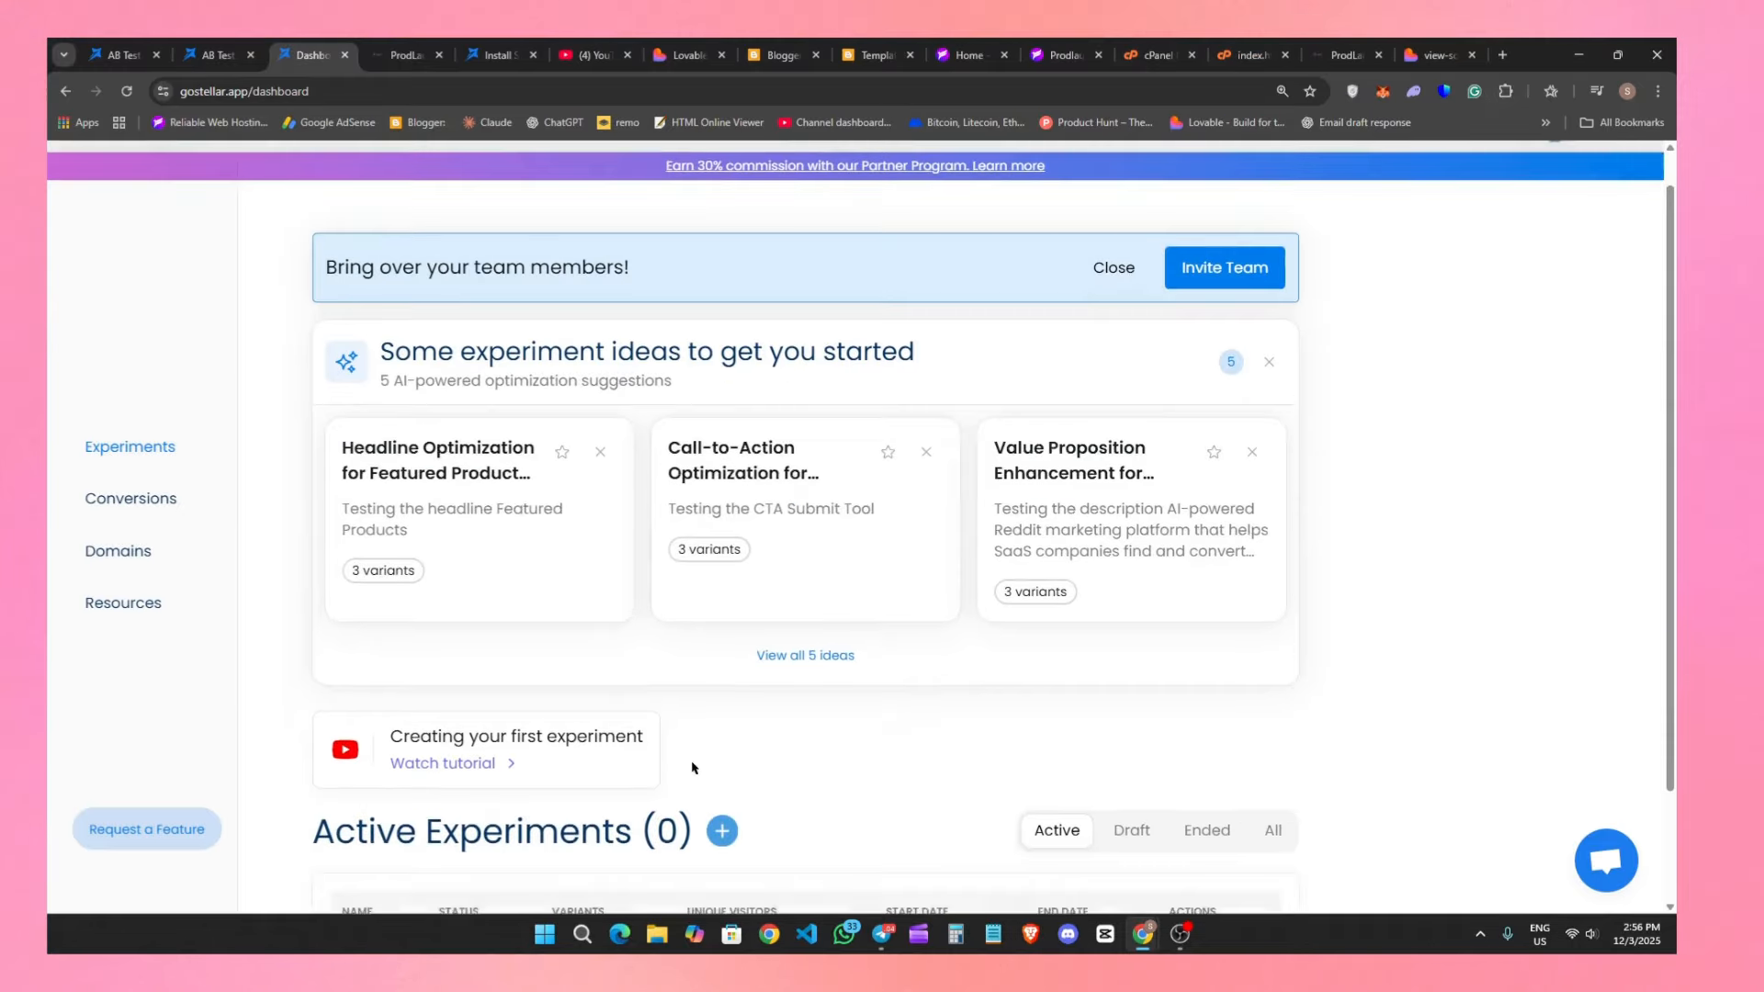
scroll(693, 768, "down", 1)
scroll(918, 811, "up", 2)
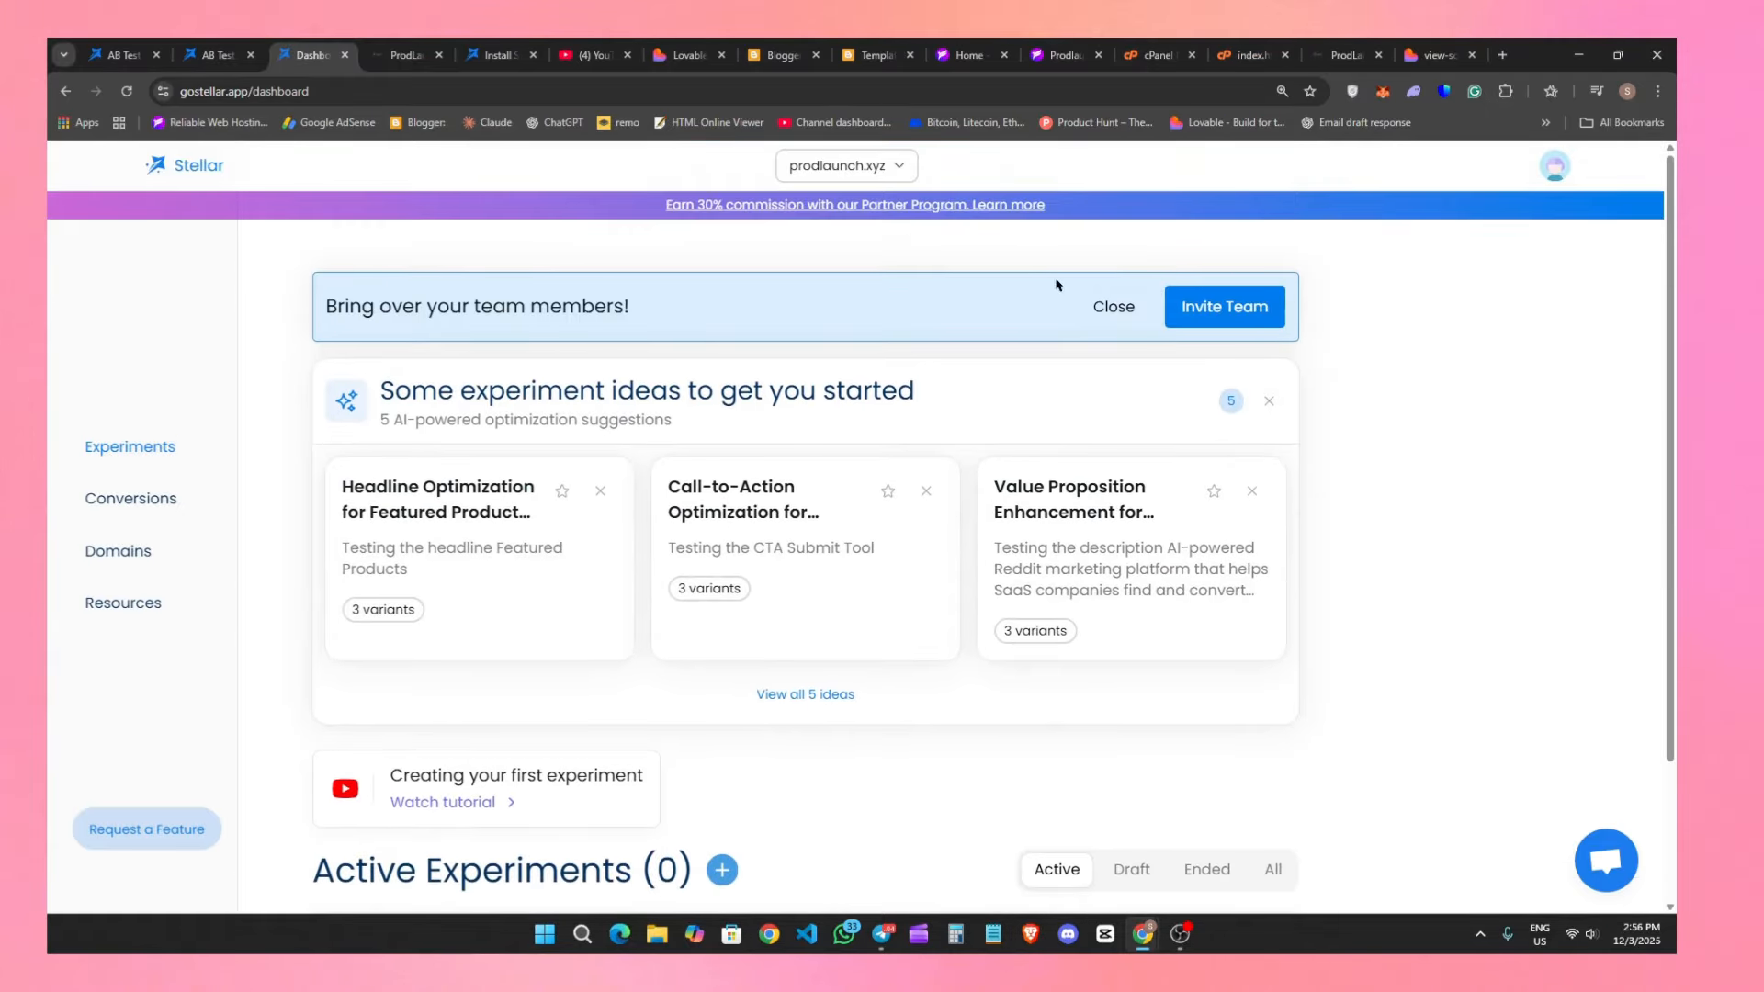
scroll(726, 698, "down", 2)
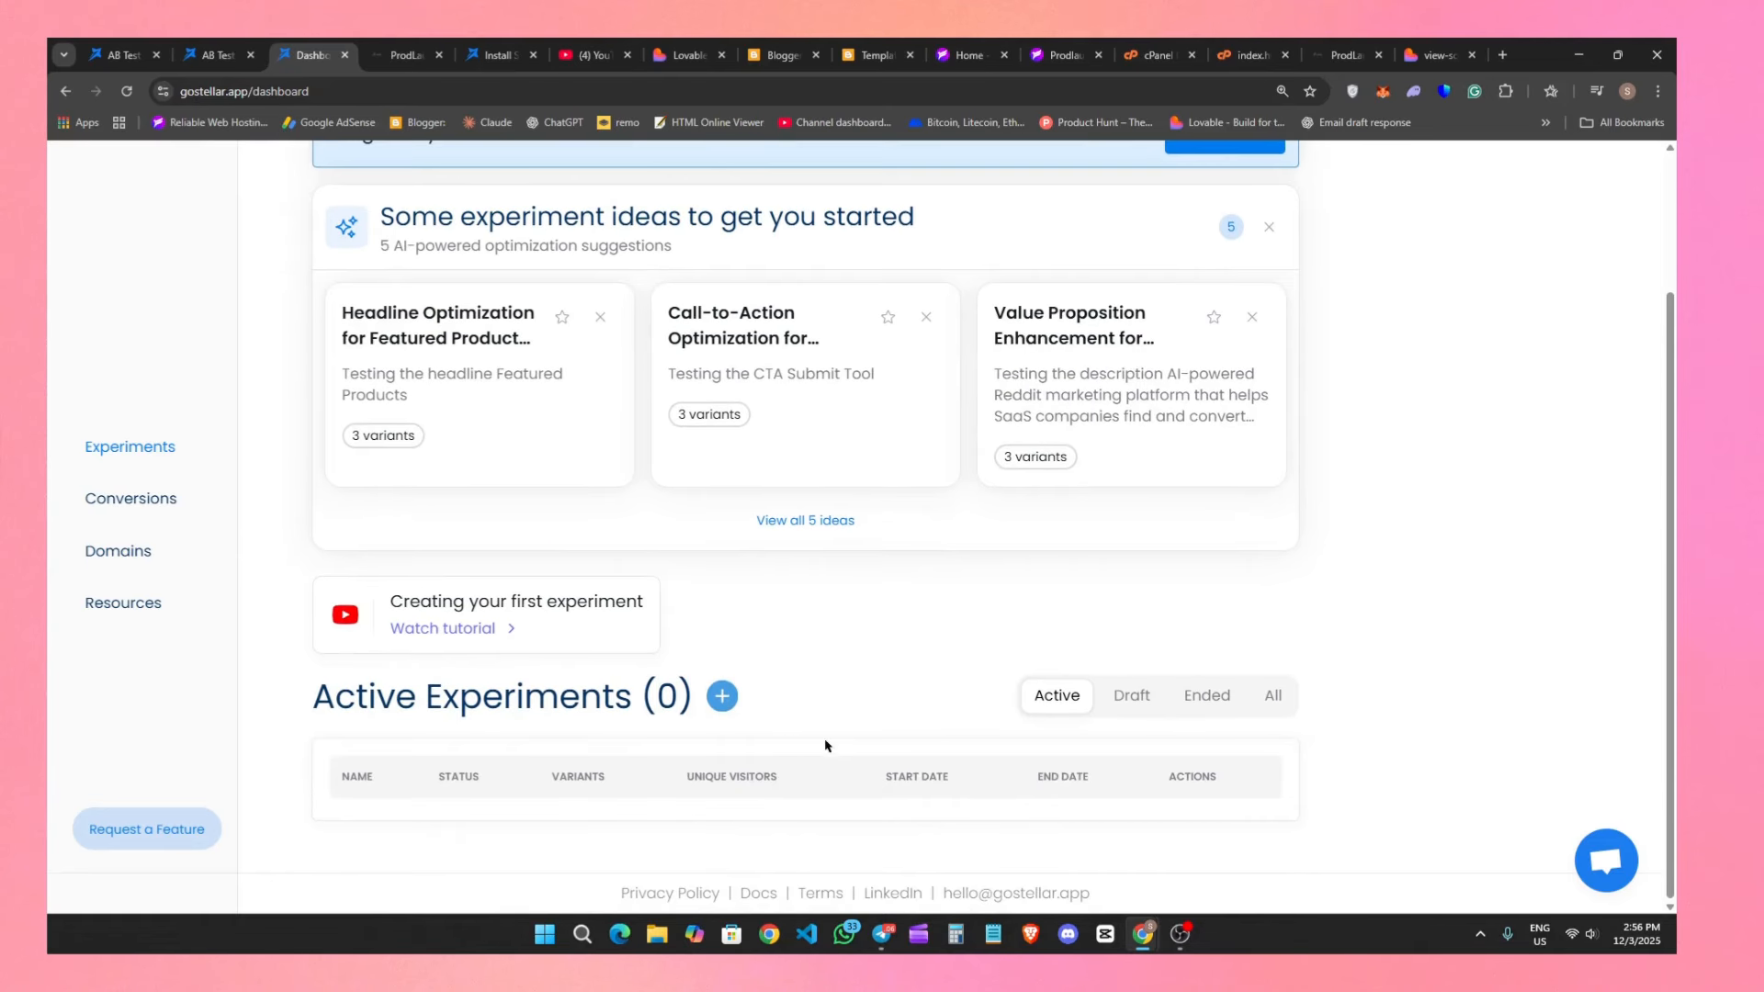
left_click(721, 695)
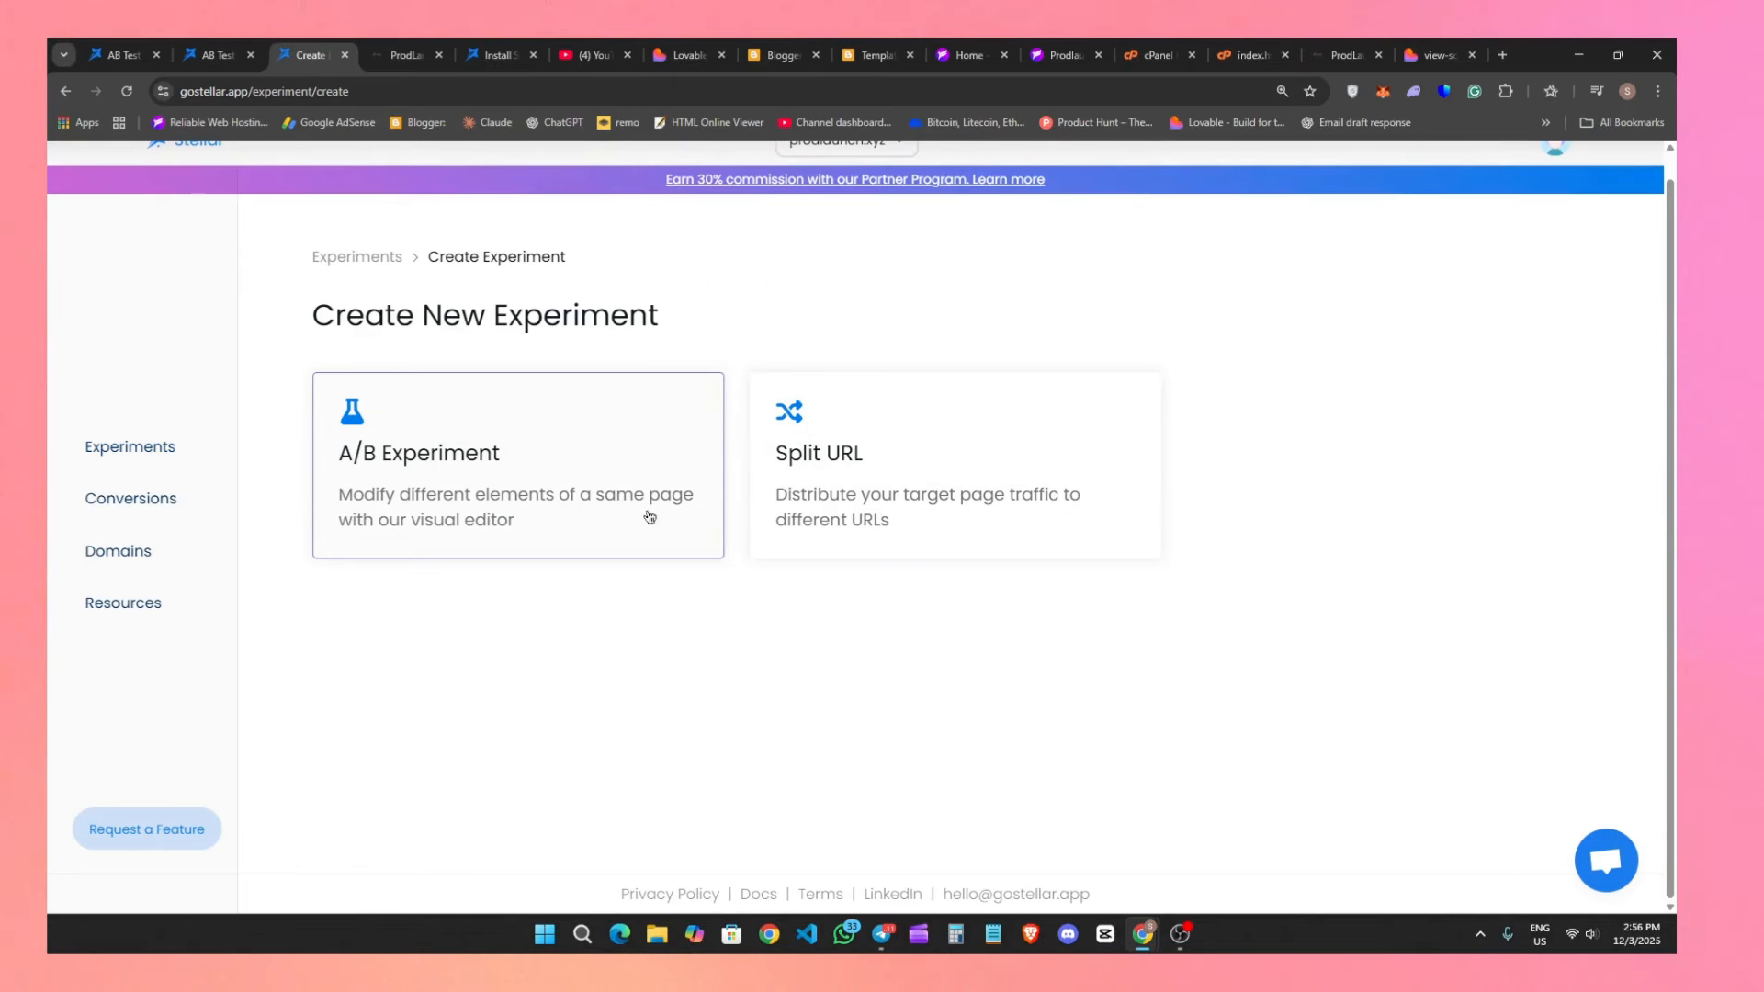
left_click(598, 506)
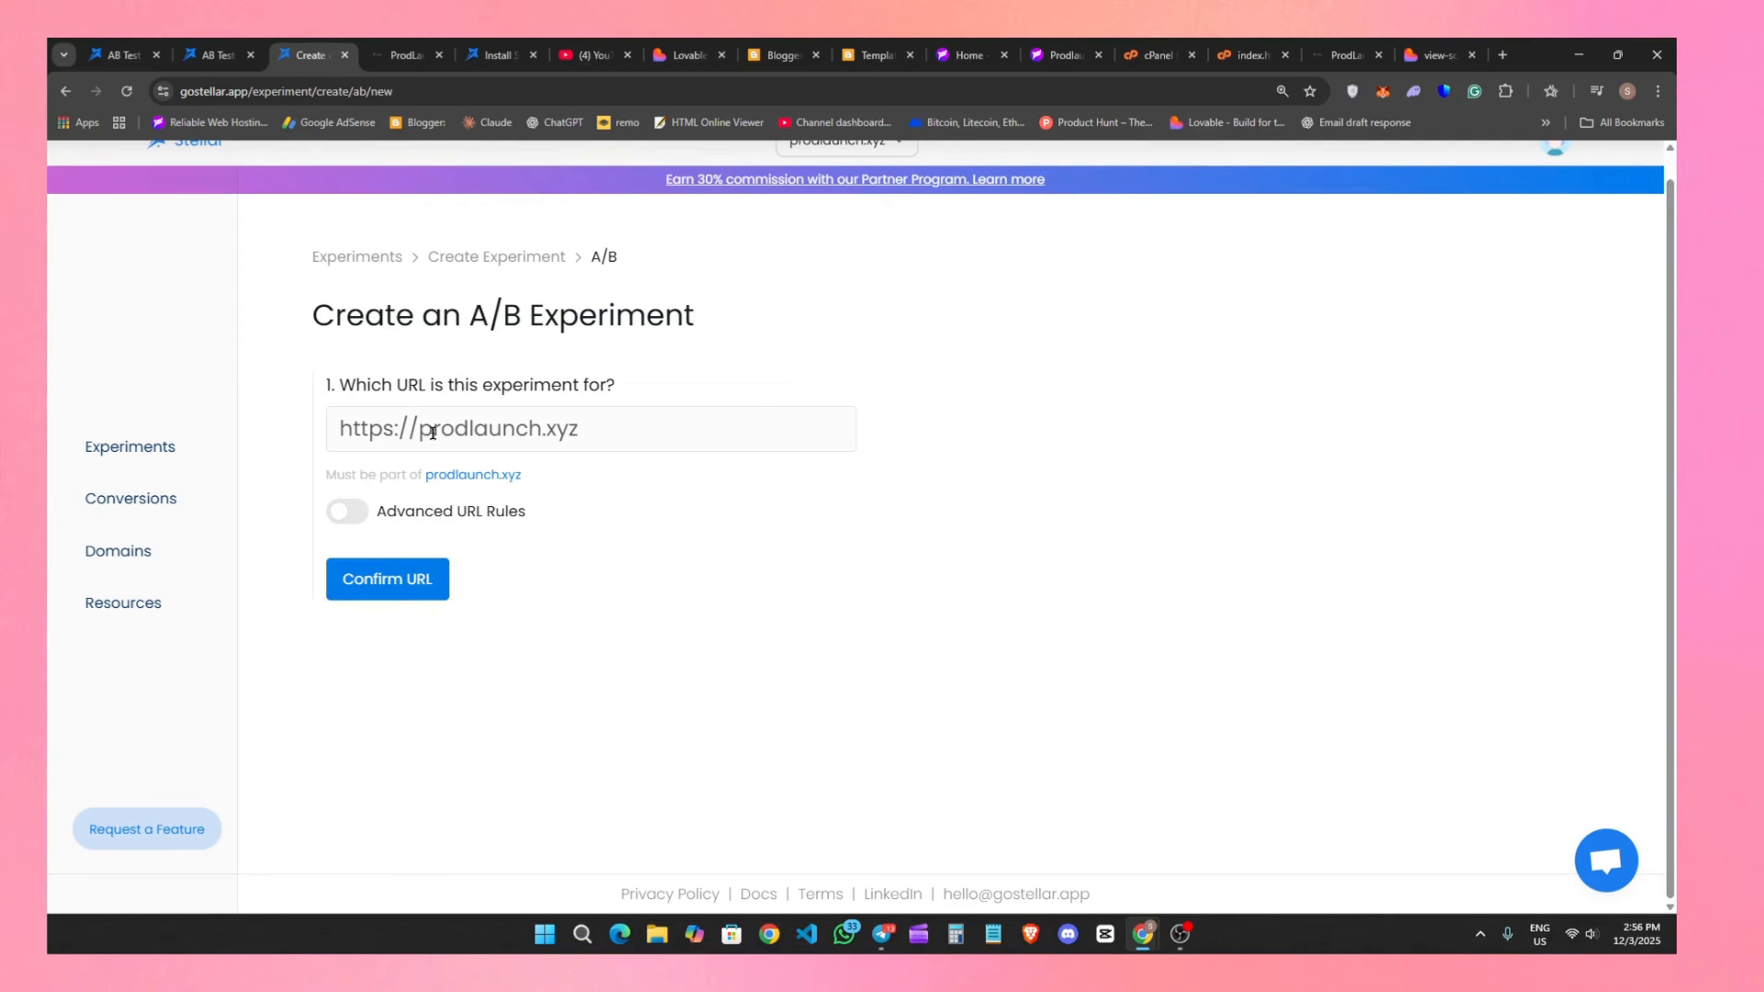
left_click_drag(328, 386, 603, 400)
triple_click(610, 434)
left_click(621, 432)
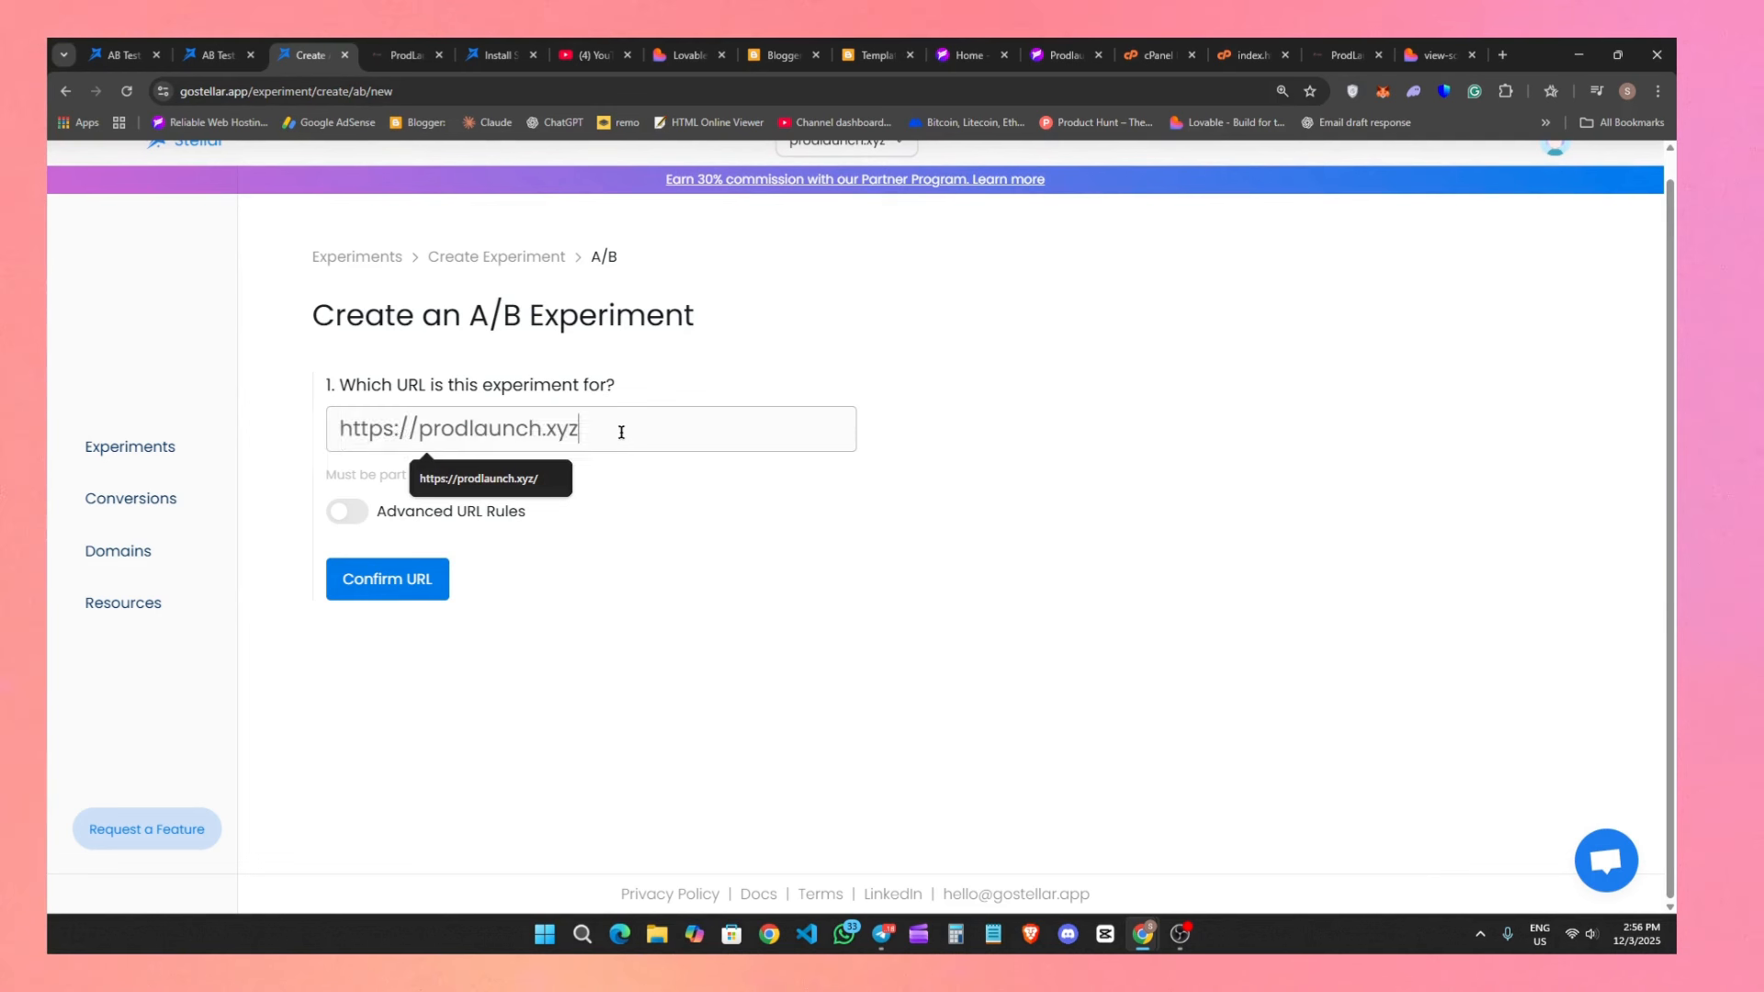
left_click(685, 544)
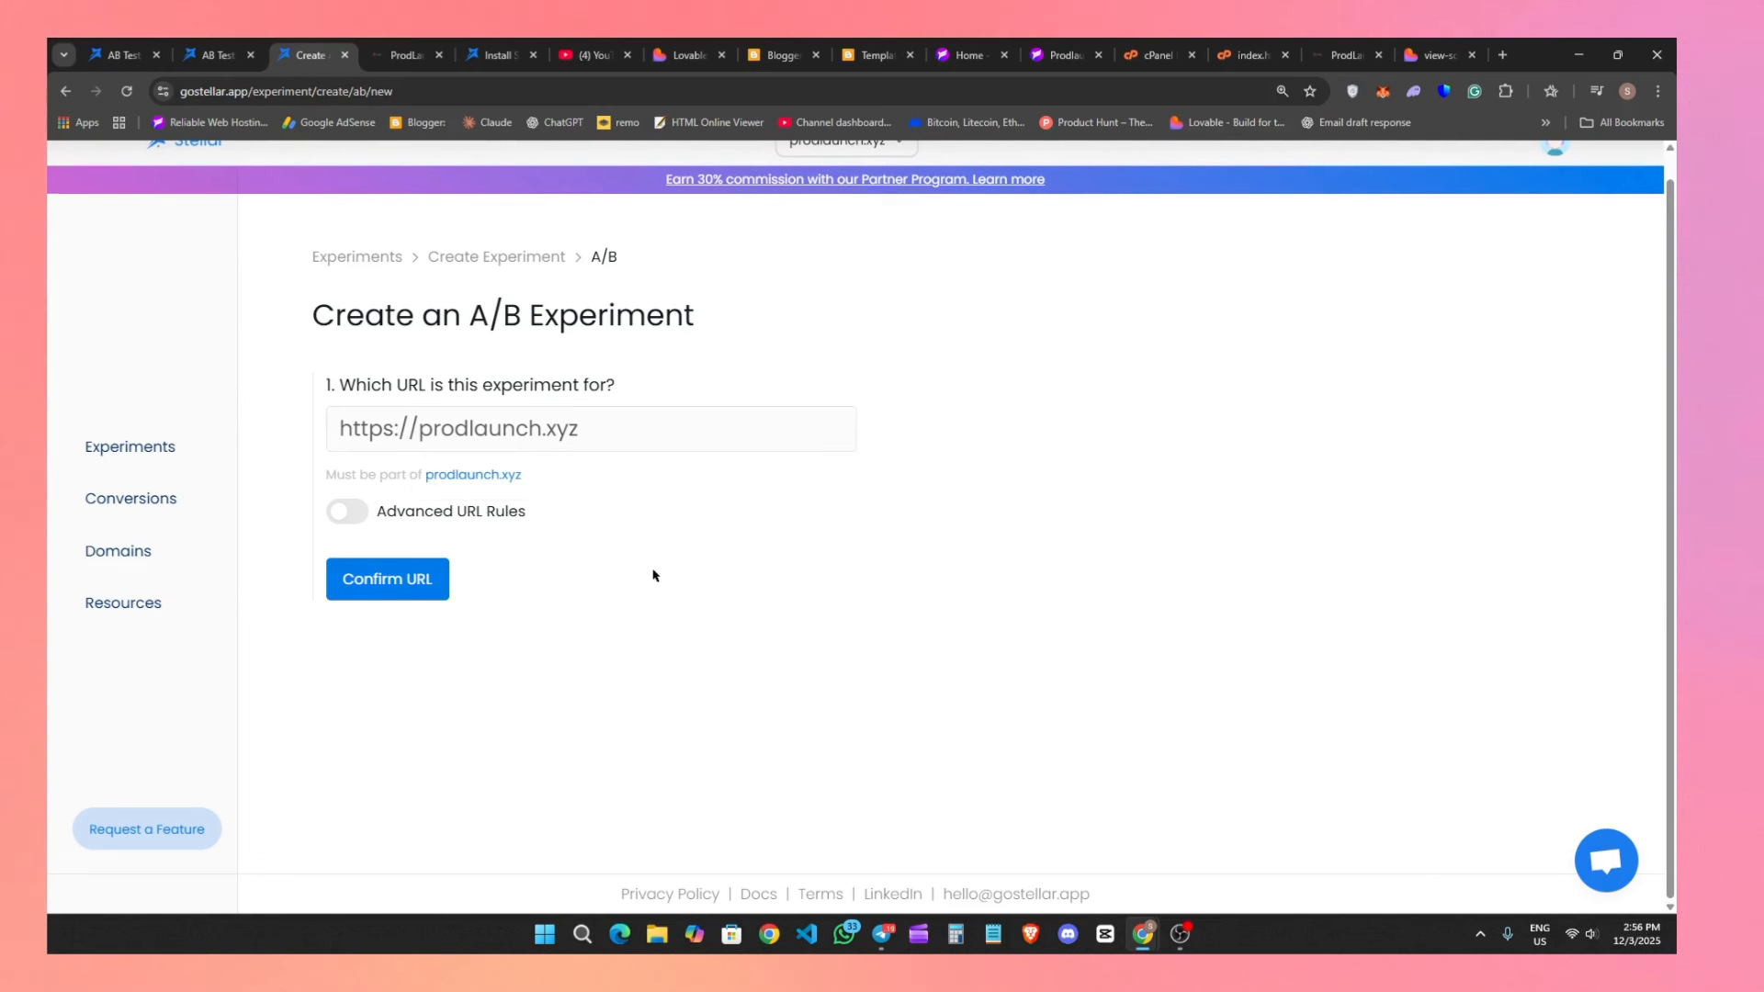
Switch to the ProdLaunch homepage and examine its product listings, sort options and tool search.
left_click(1344, 55)
scroll(1008, 505, "down", 5)
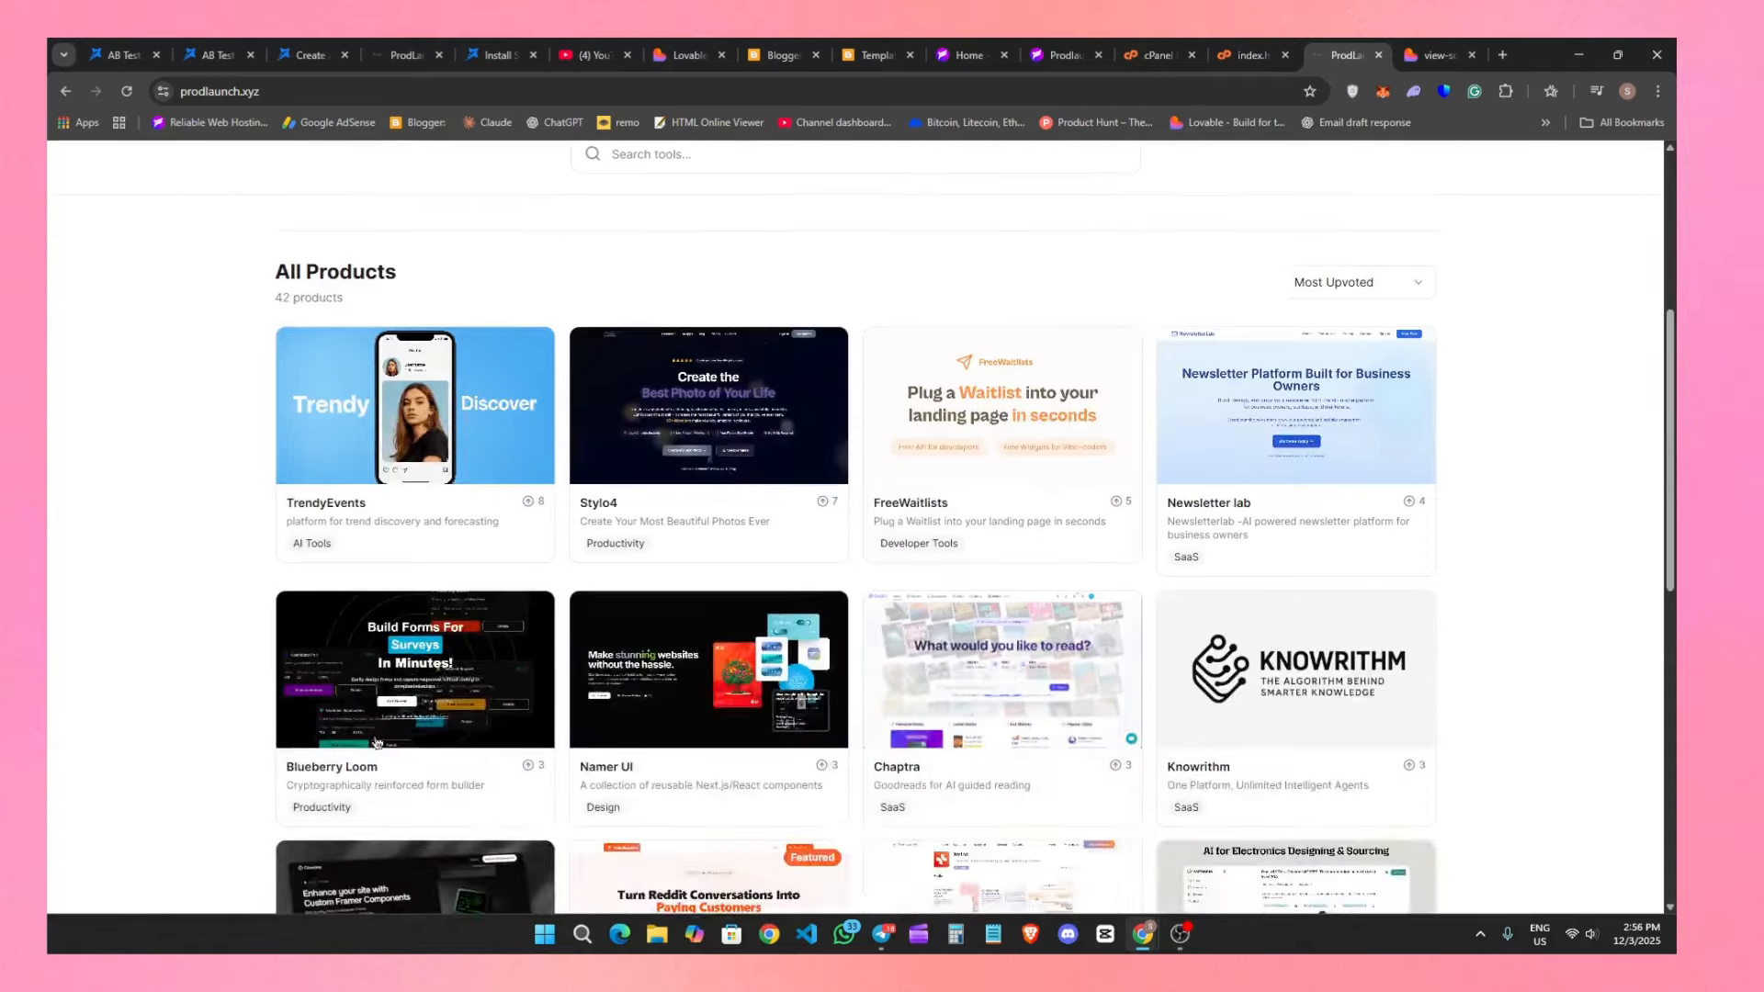
scroll(464, 720, "up", 5)
left_click(1286, 700)
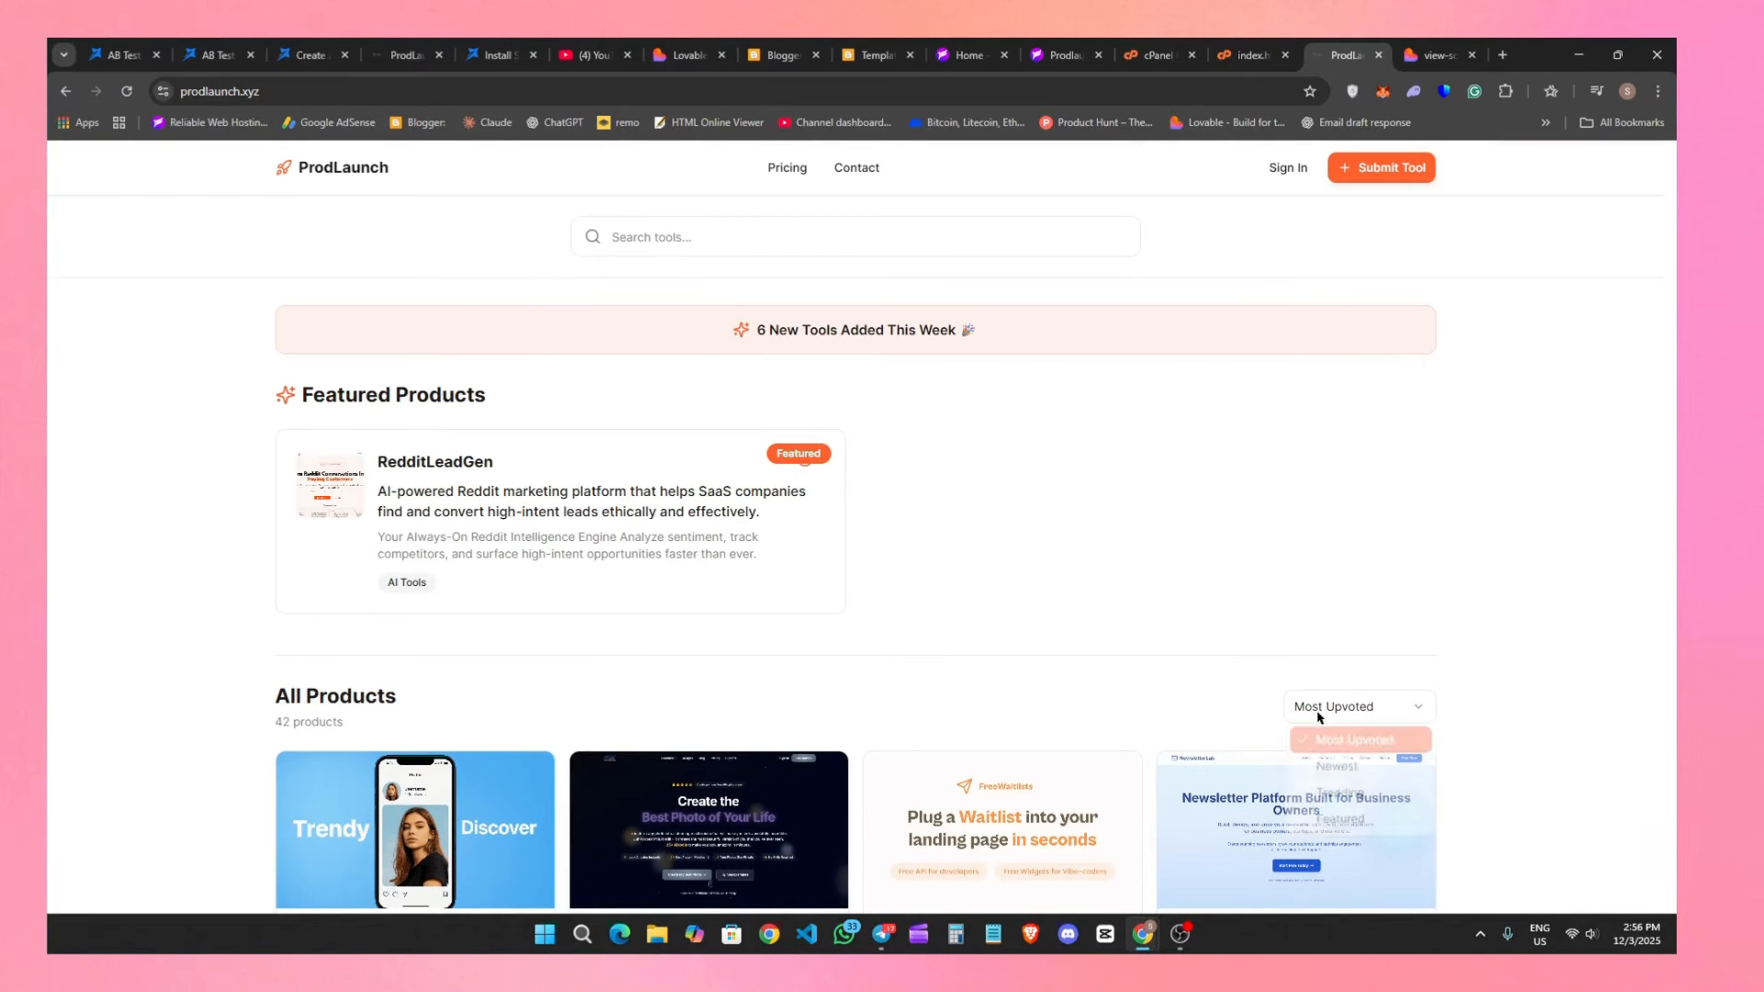
left_click(1323, 586)
left_click(773, 223)
type("ai")
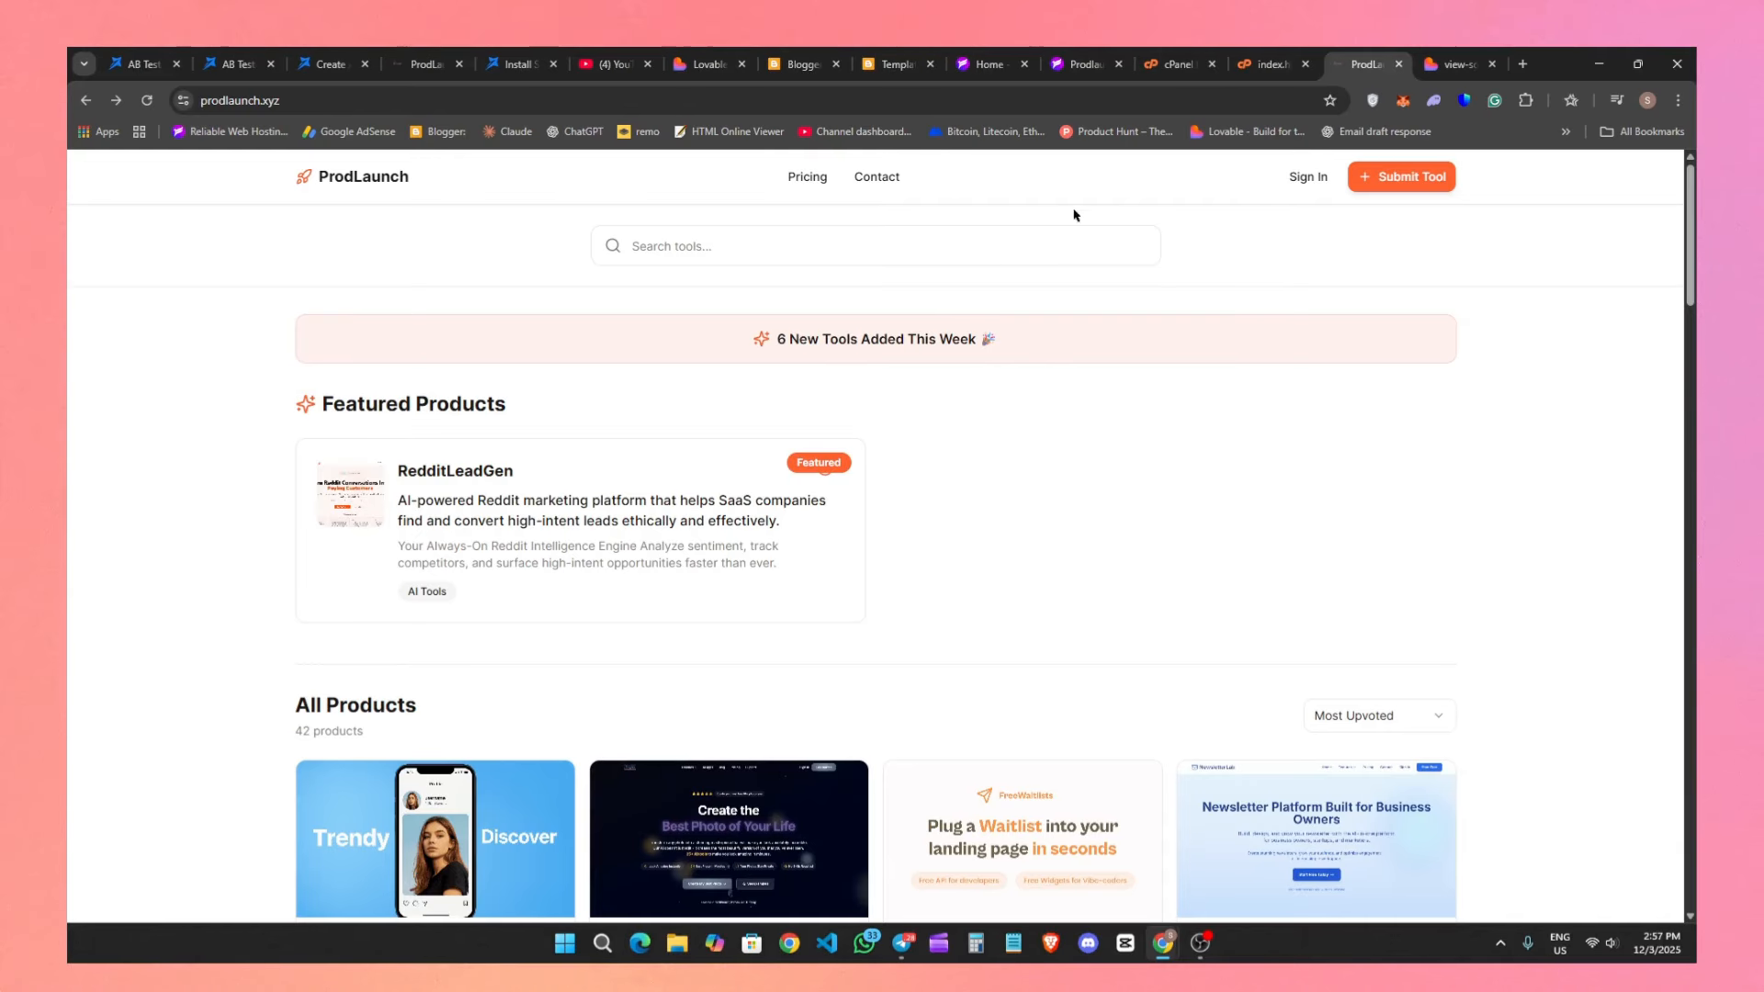
left_click(815, 178)
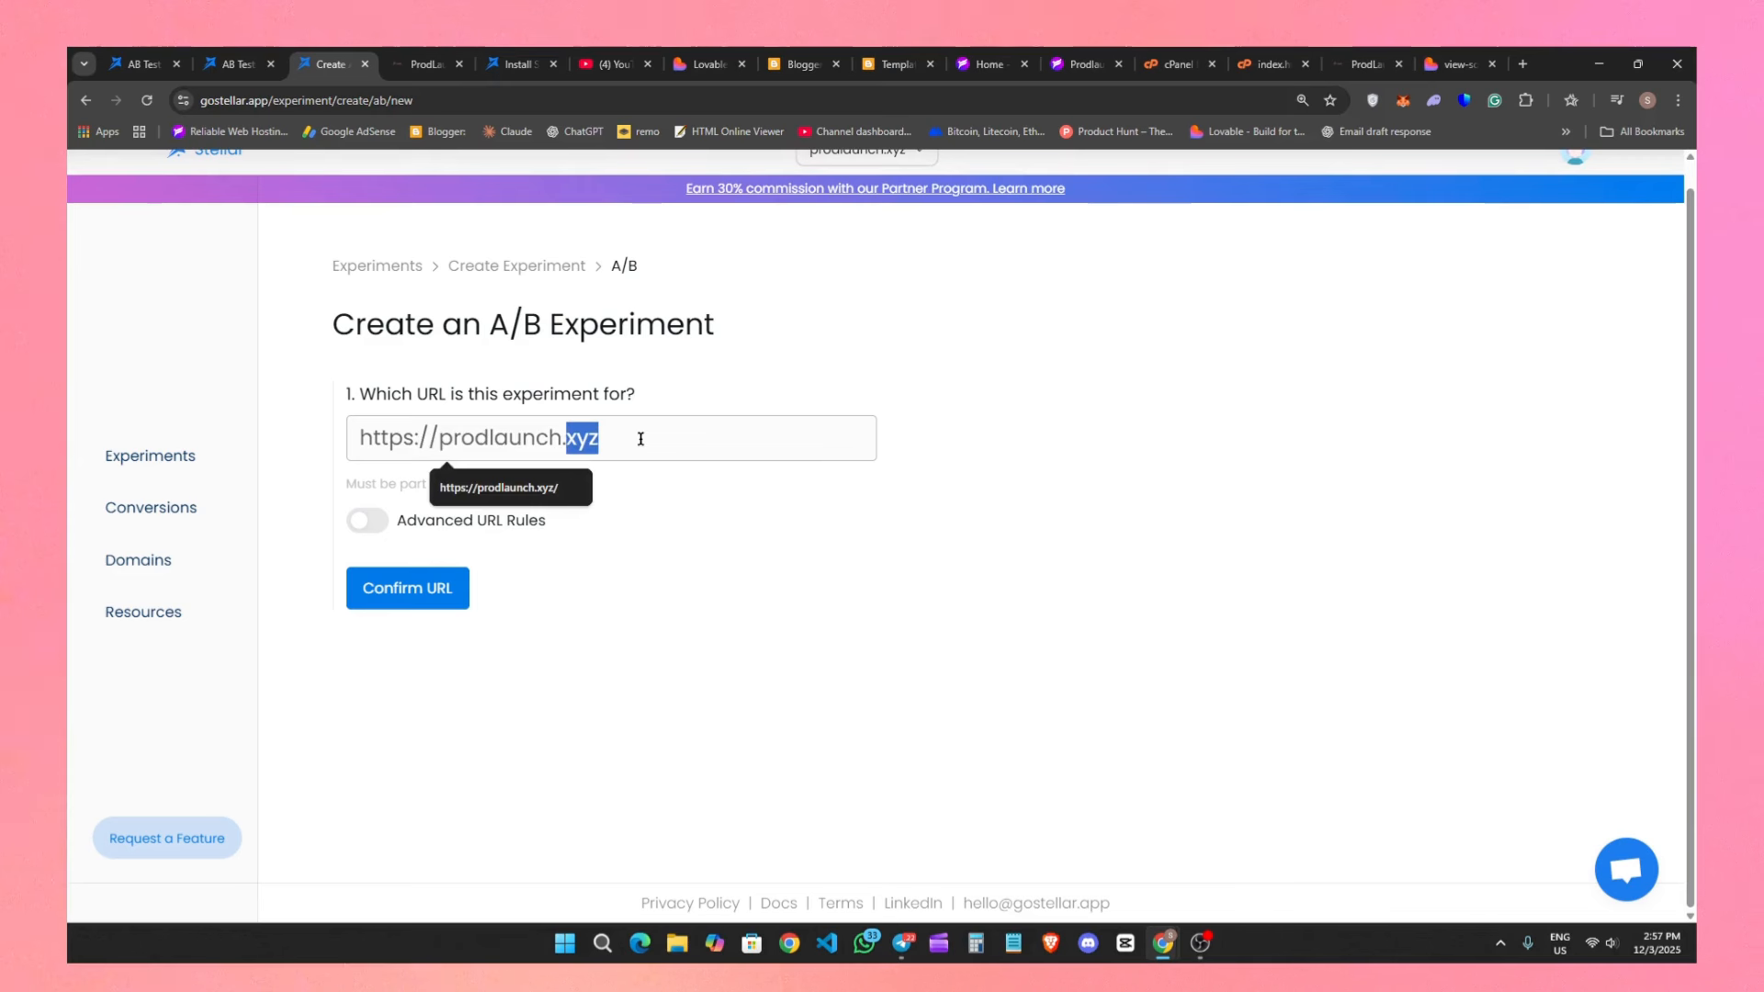
triple_click(640, 439)
type("https://prodlaunch.xyz/pricing")
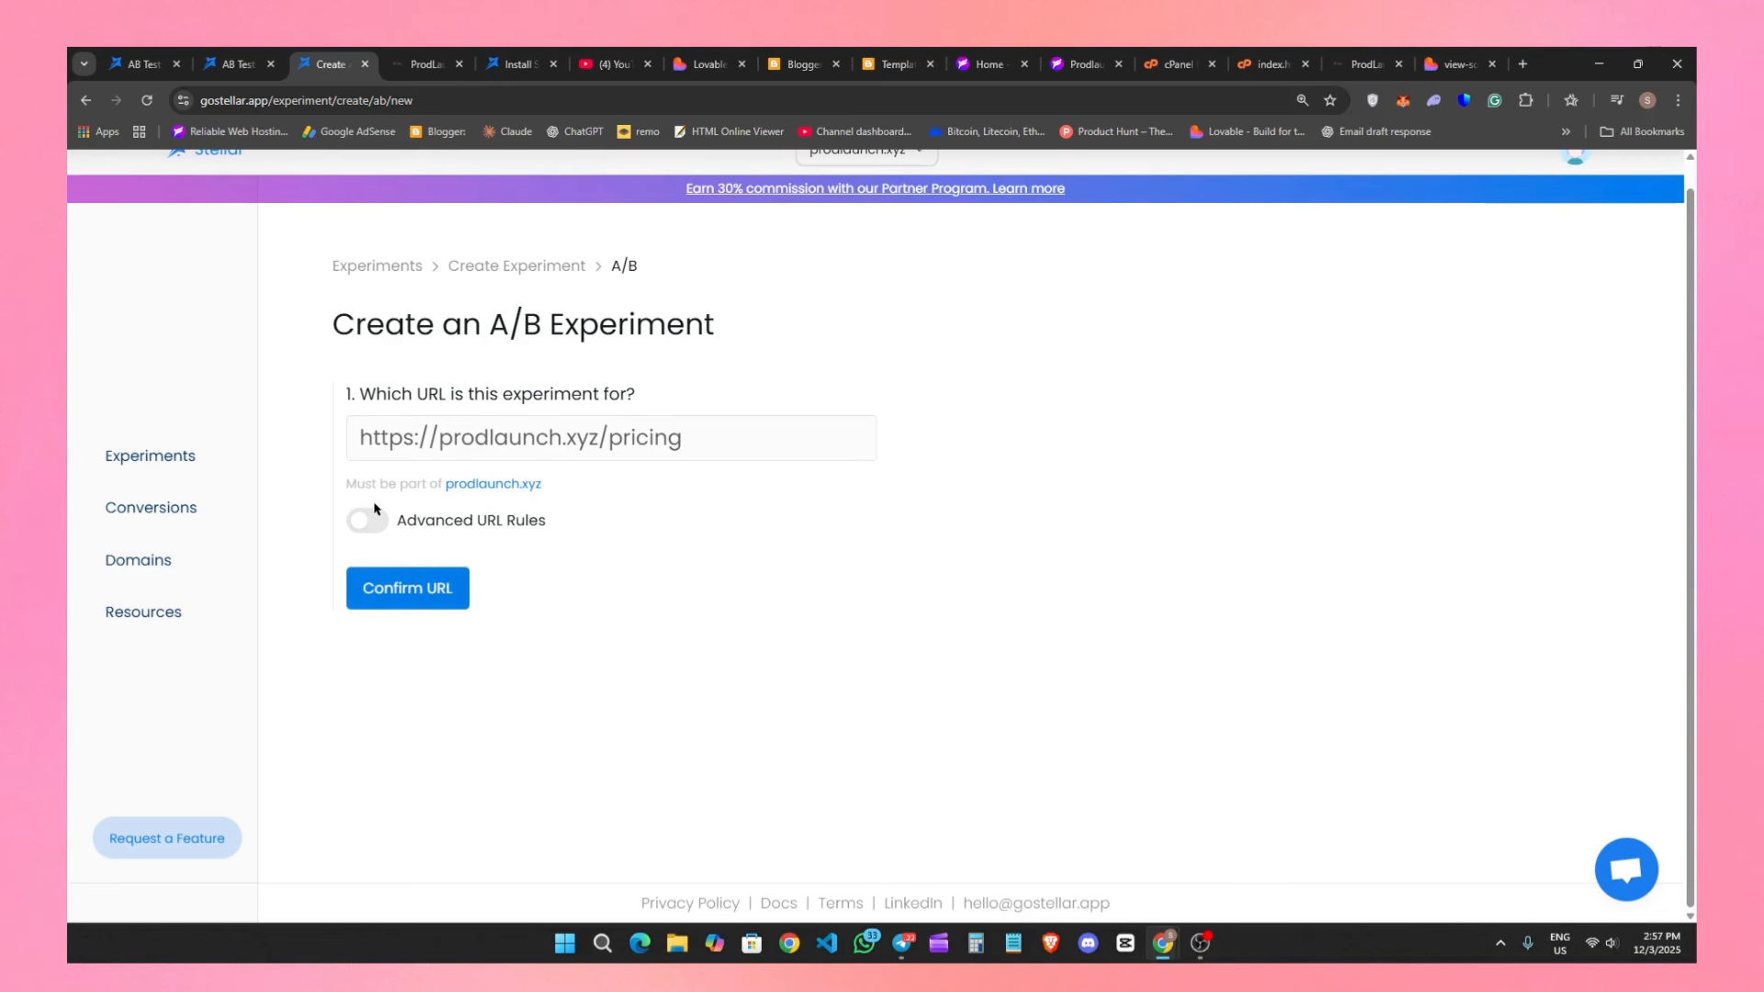
left_click(379, 524)
scroll(732, 756, "down", 3)
scroll(689, 678, "up", 3)
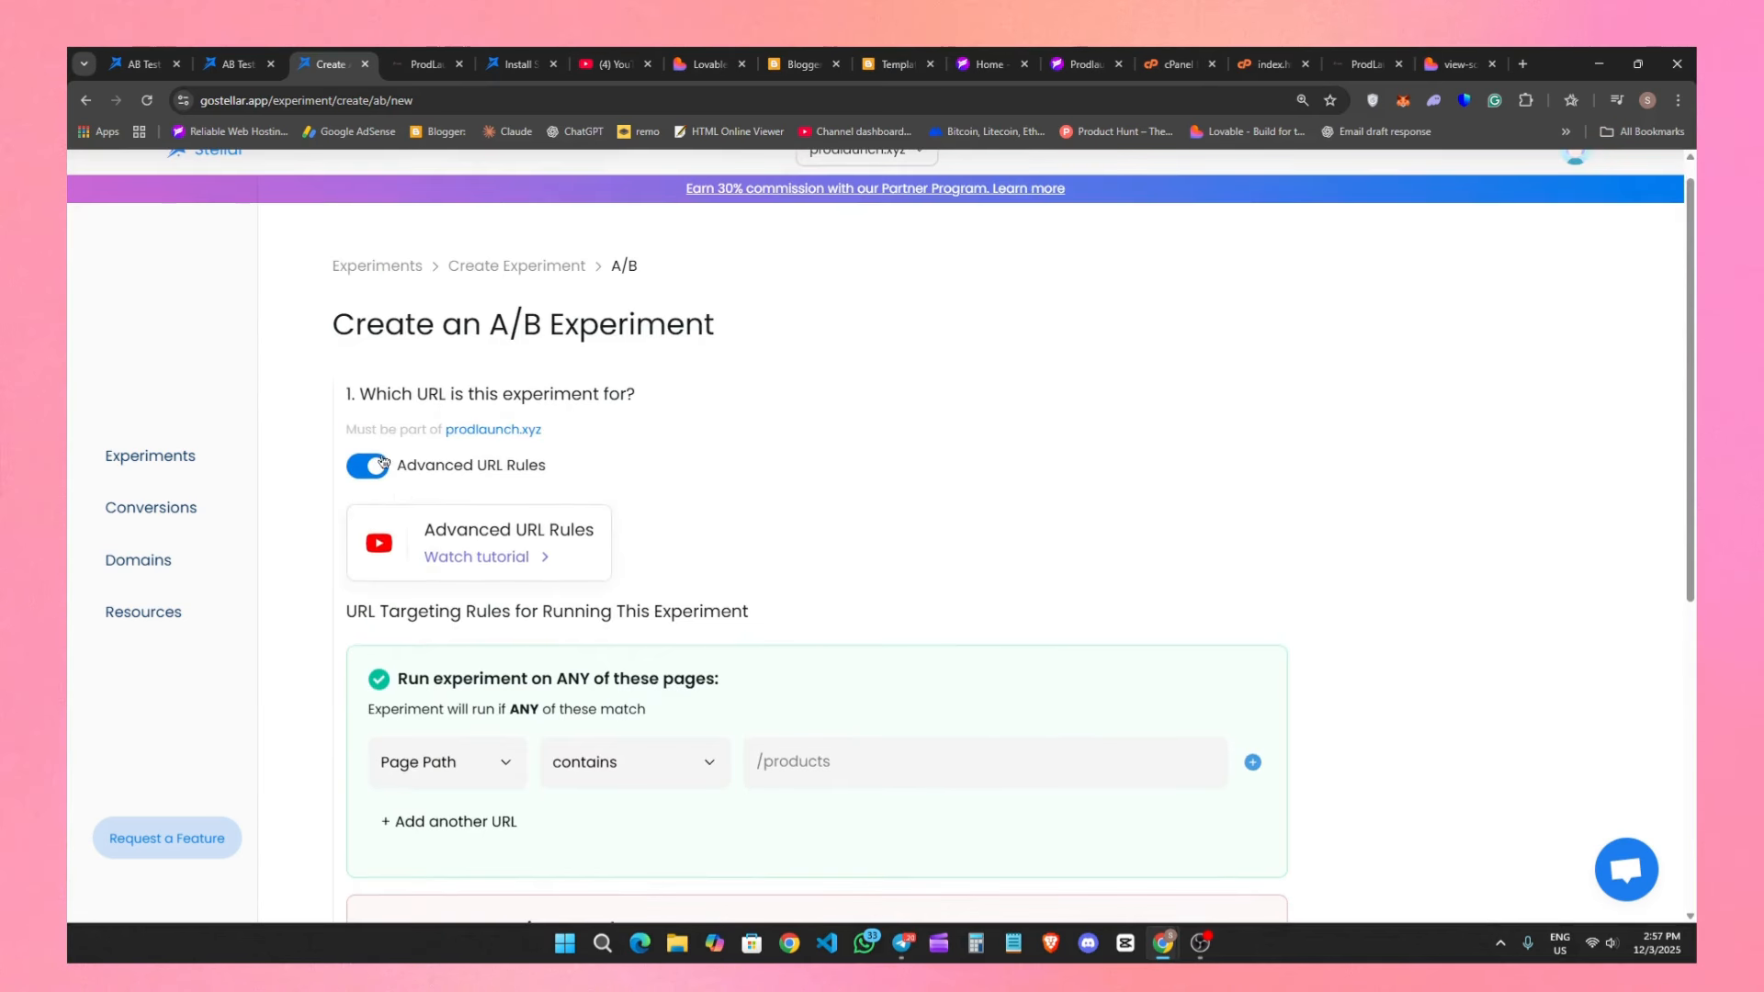
left_click(381, 464)
Confirm the URL to create the A/B experiment and open its conversion setup.
left_click(413, 604)
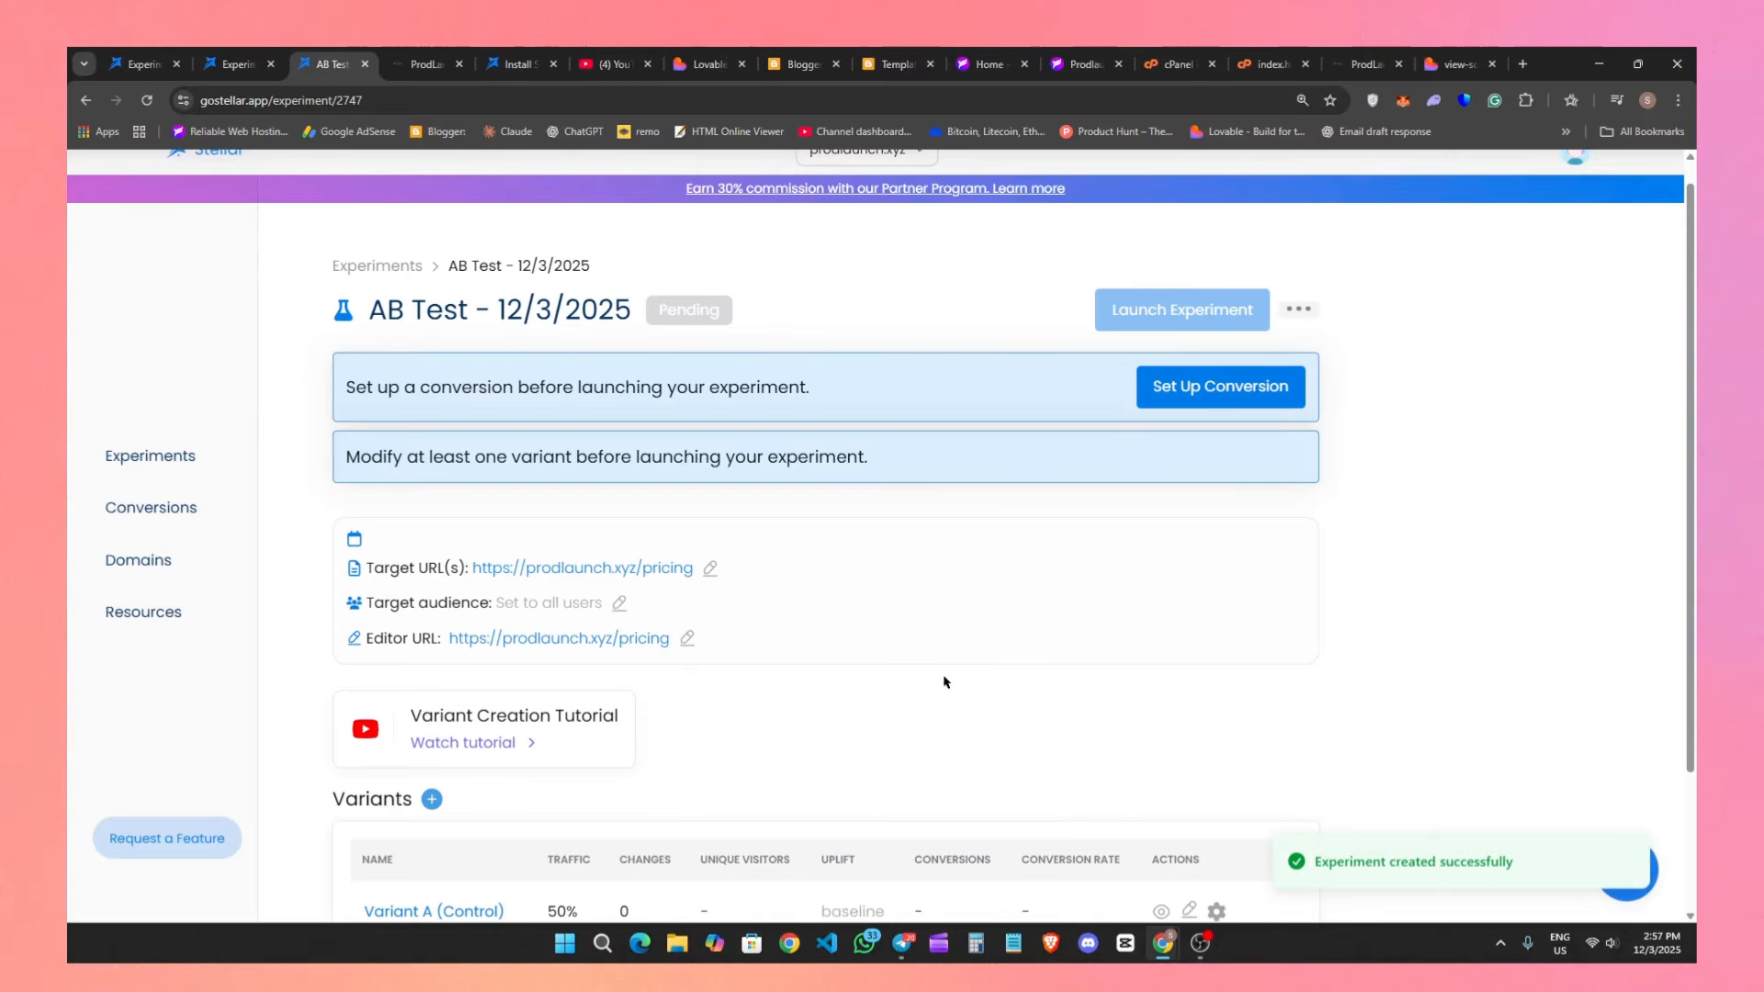
left_click_drag(346, 389, 958, 401)
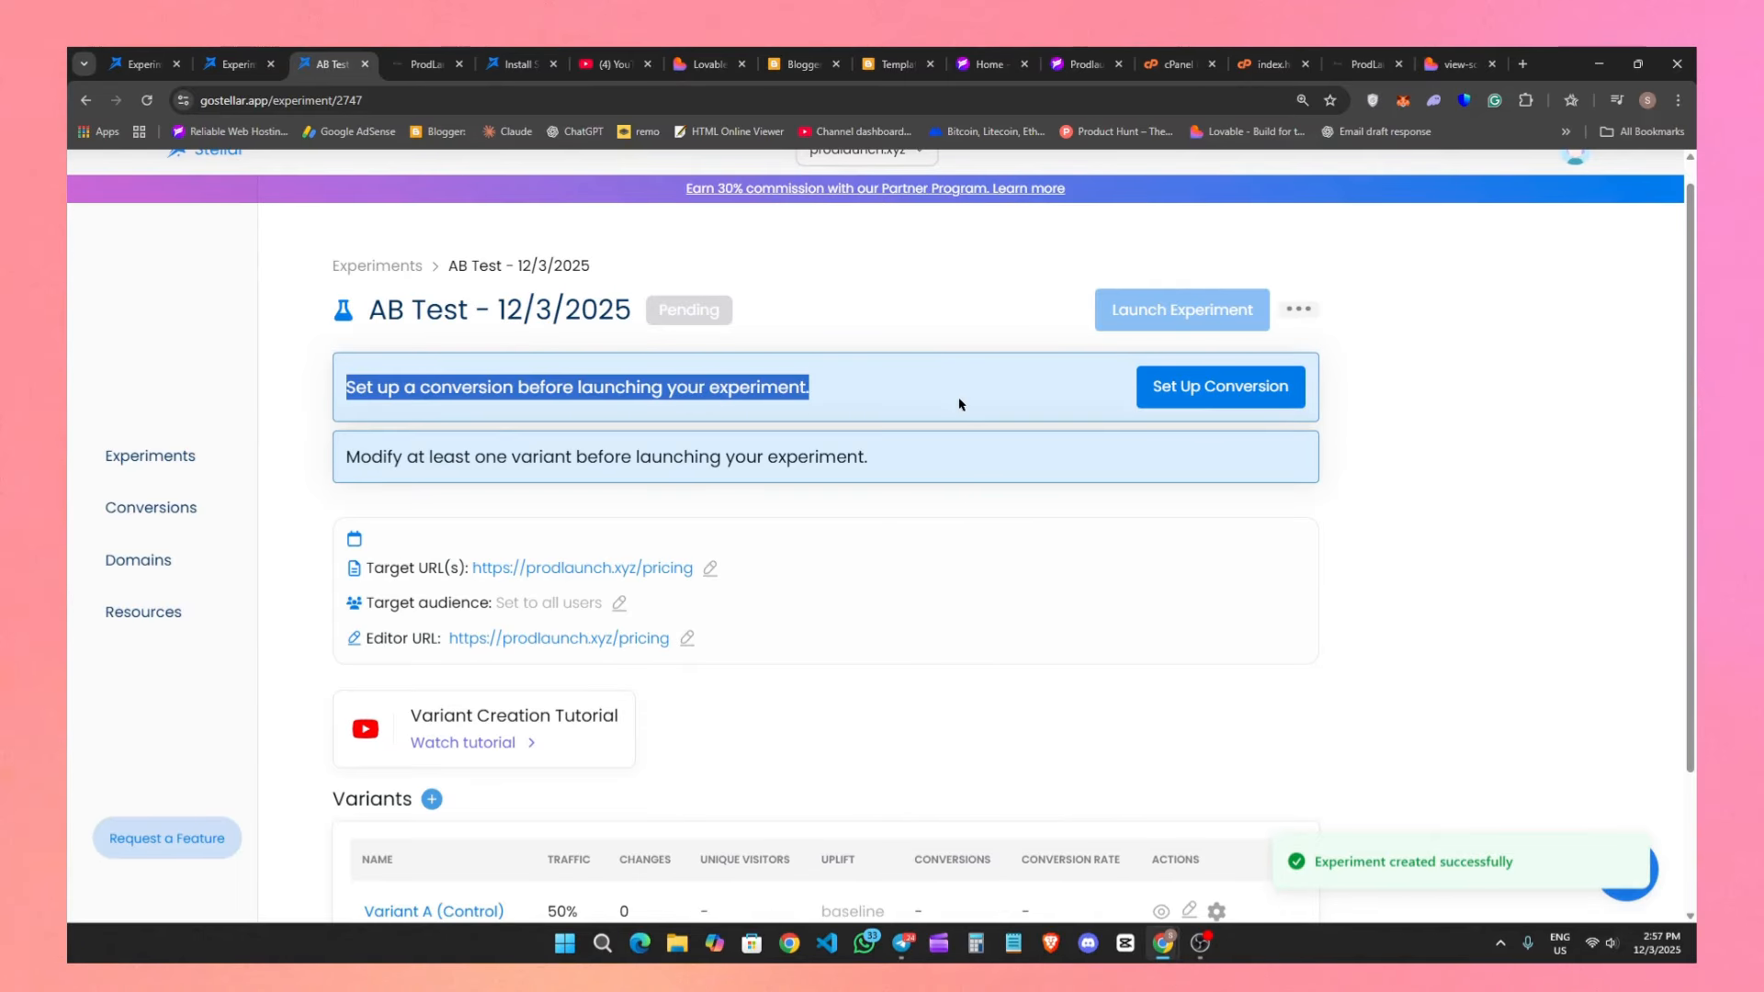
left_click(961, 402)
left_click(1204, 410)
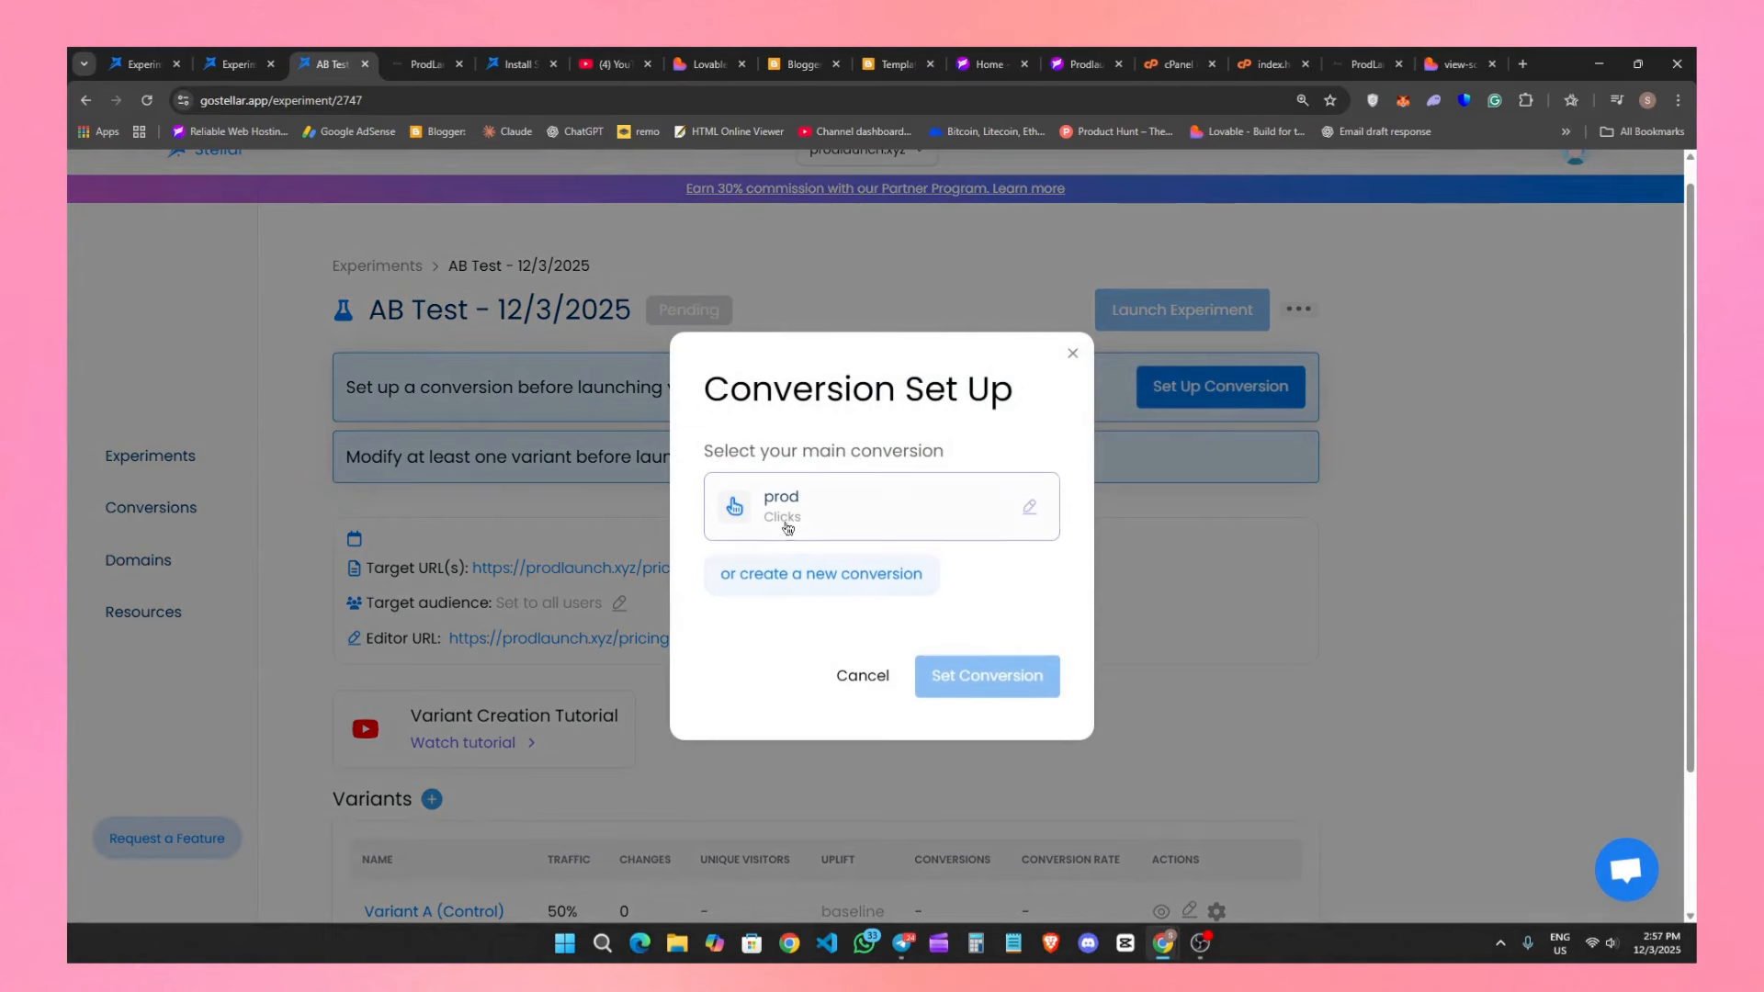
Start a new conversion for the experiment instead of using the existing one, and name it pricing.
left_click(841, 516)
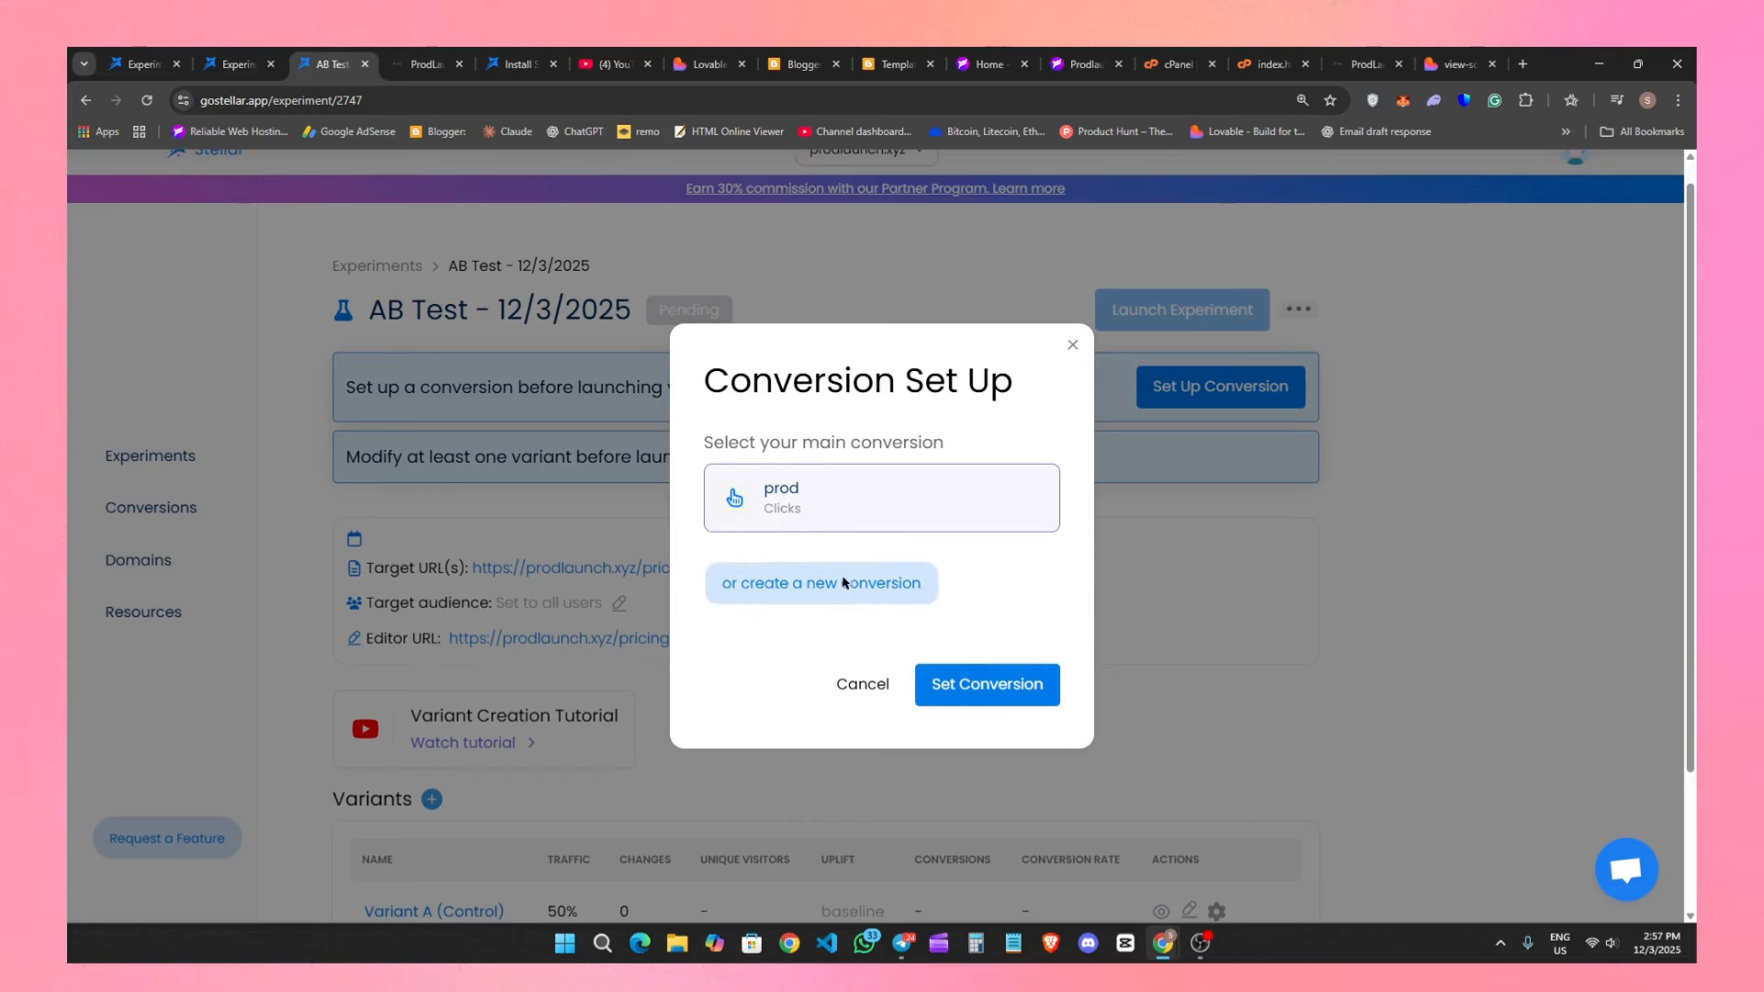
left_click(873, 583)
left_click(622, 393)
key("ctrl+a")
type("pricin")
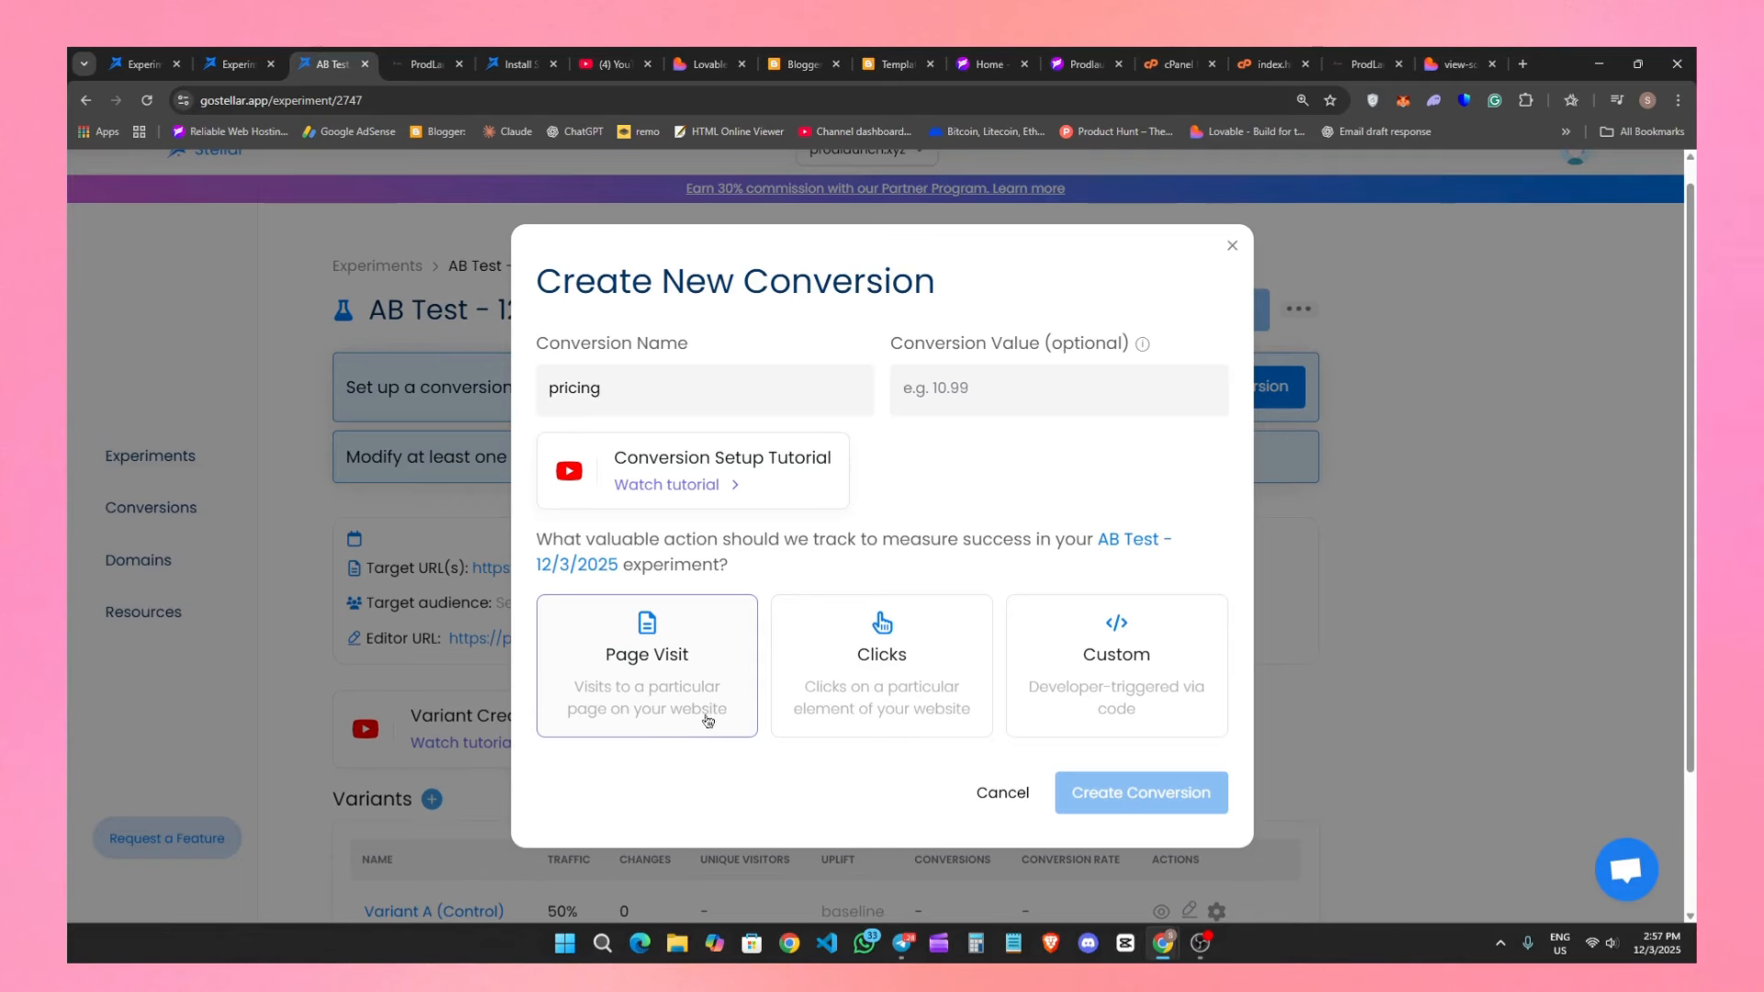
Choose Page Visit as the action the pricing conversion tracks and review its URL targeting rules.
left_click(643, 658)
scroll(726, 772, "down", 4)
scroll(725, 771, "down", 3)
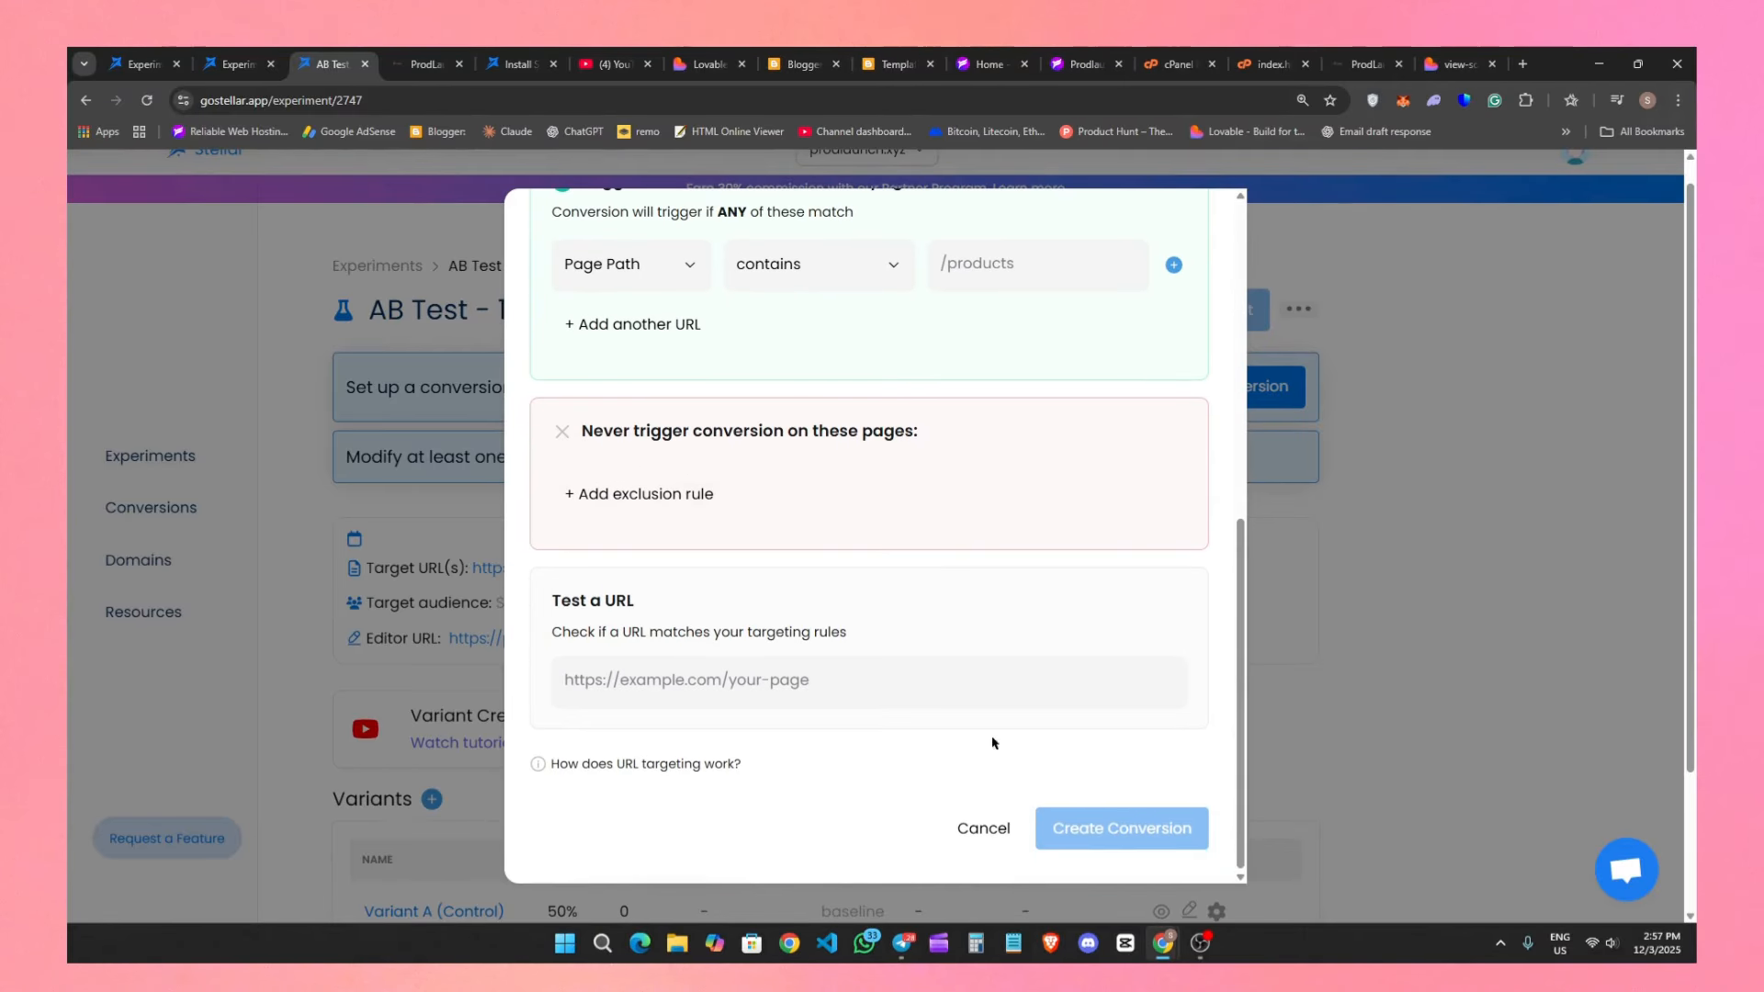
scroll(883, 643, "up", 7)
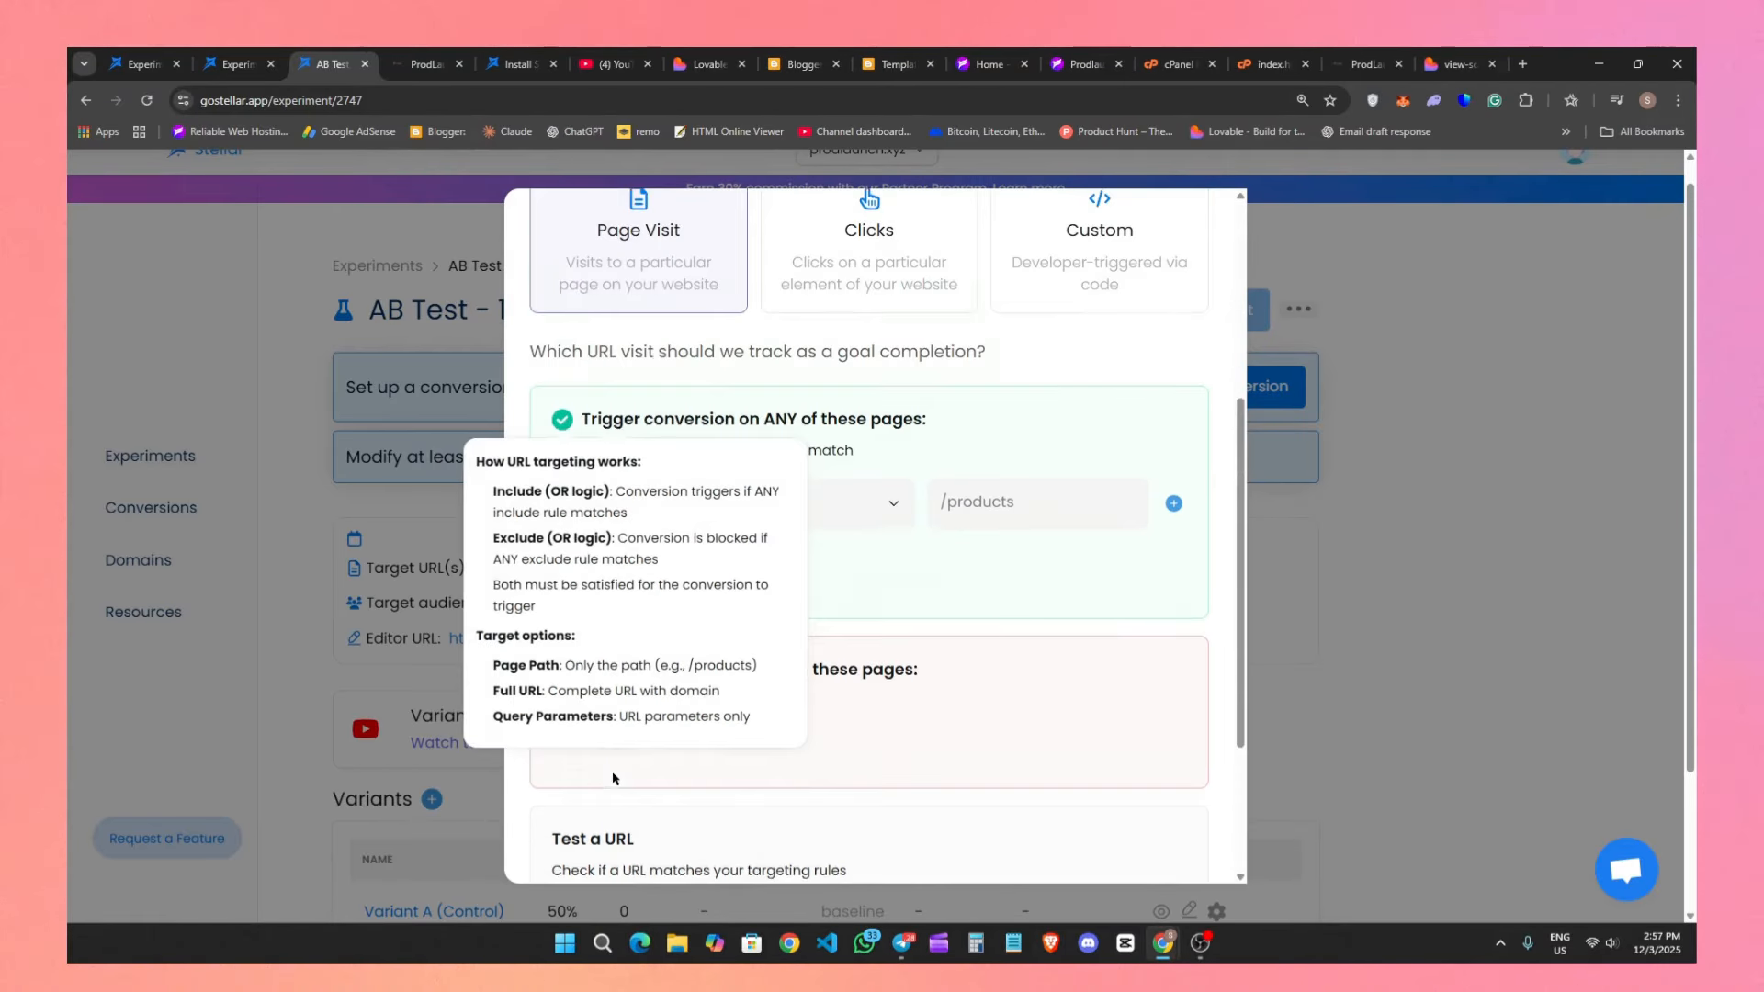
scroll(881, 535, "down", 7)
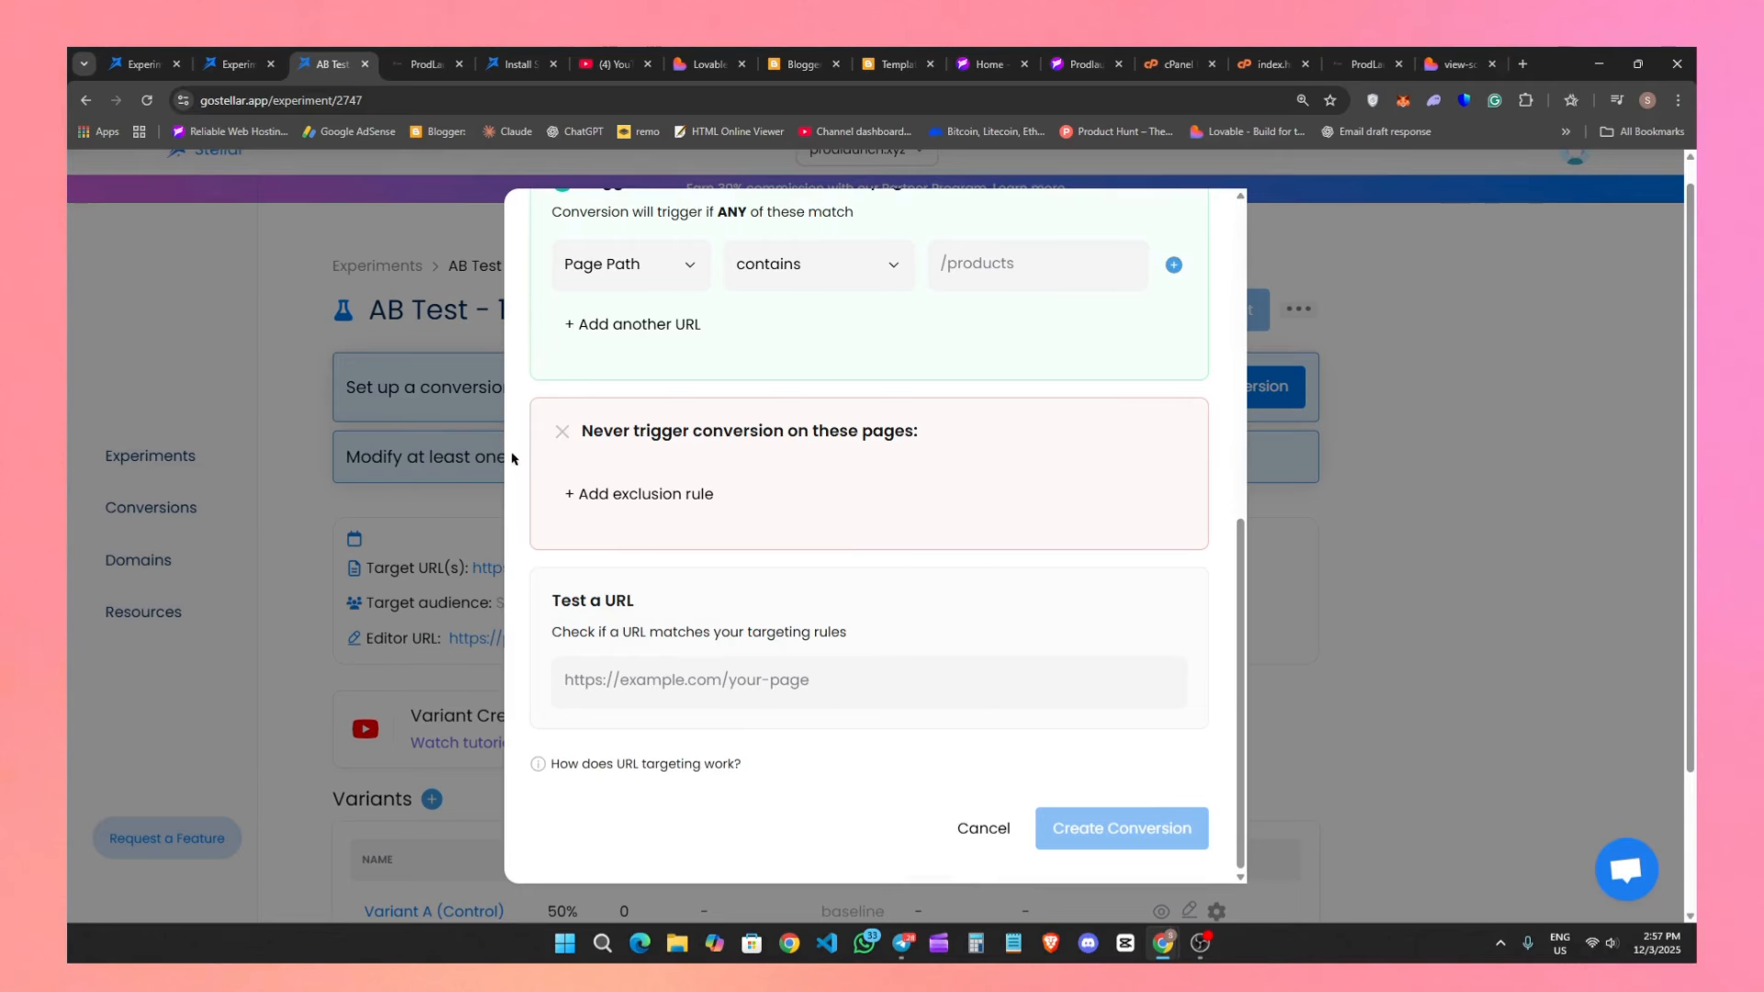
scroll(1111, 827, "up", 6)
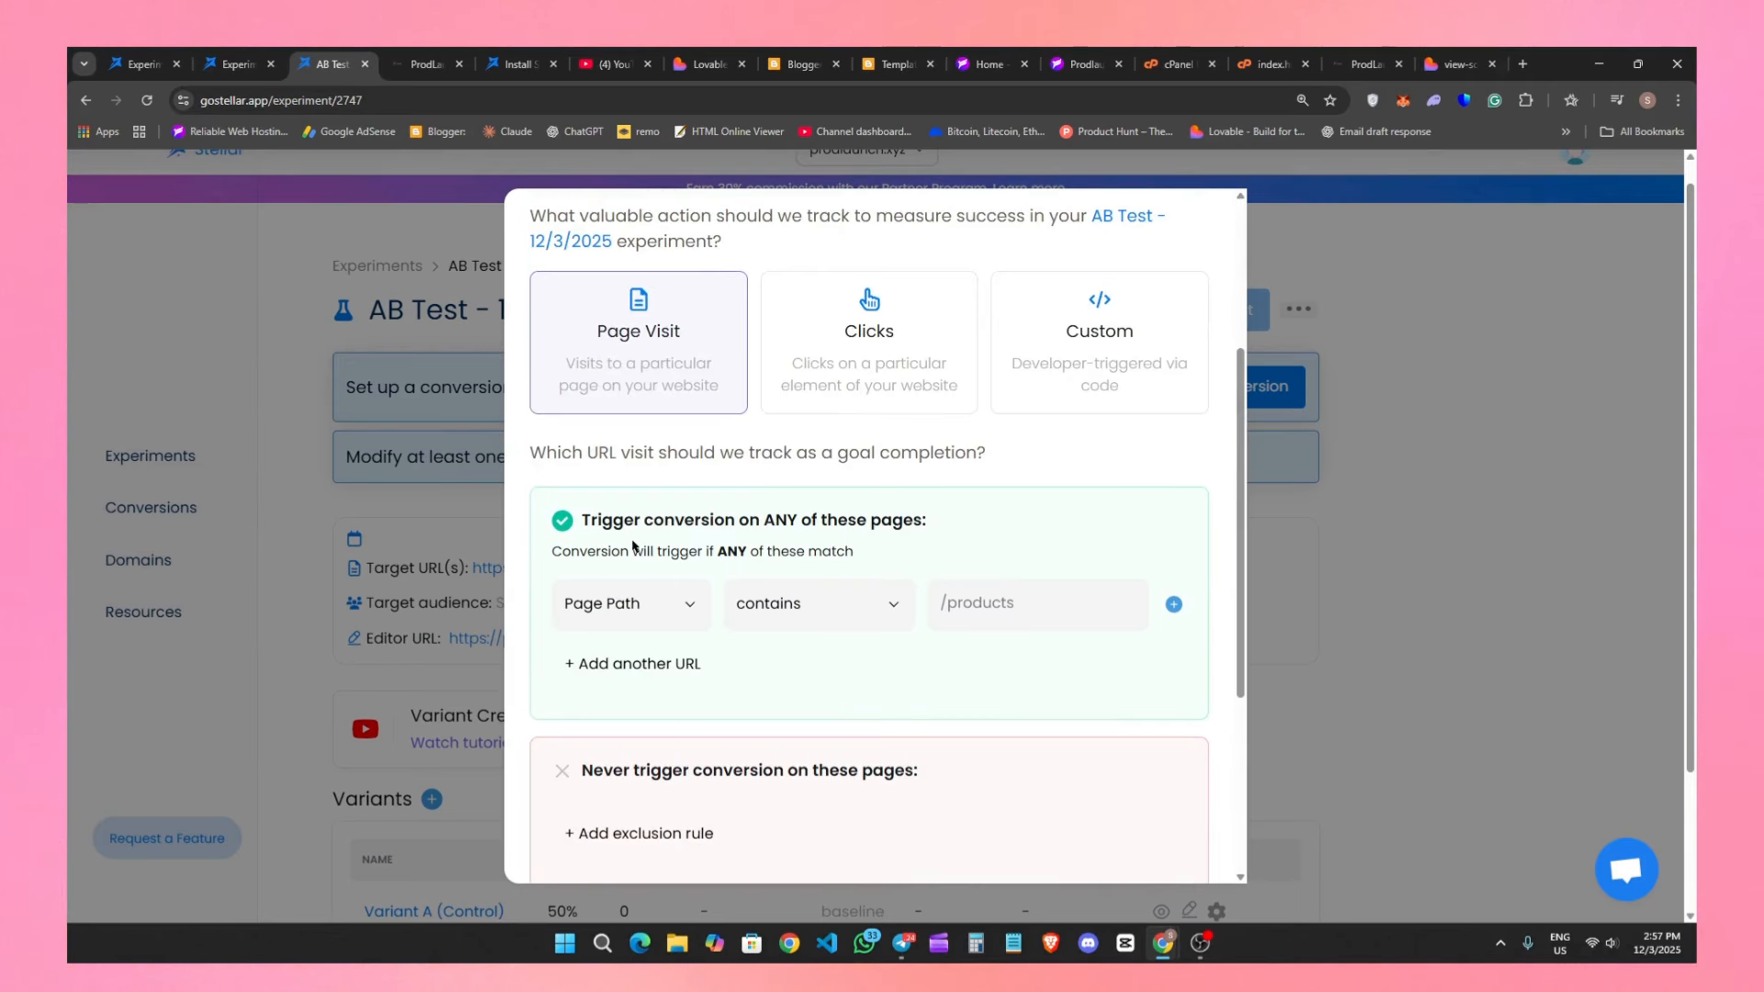
Complete the pricing conversion's settings and create it as the experiment's conversion goal.
left_click(909, 487)
scroll(917, 490, "down", 1)
left_click(1067, 518)
left_click(907, 513)
left_click(1103, 846)
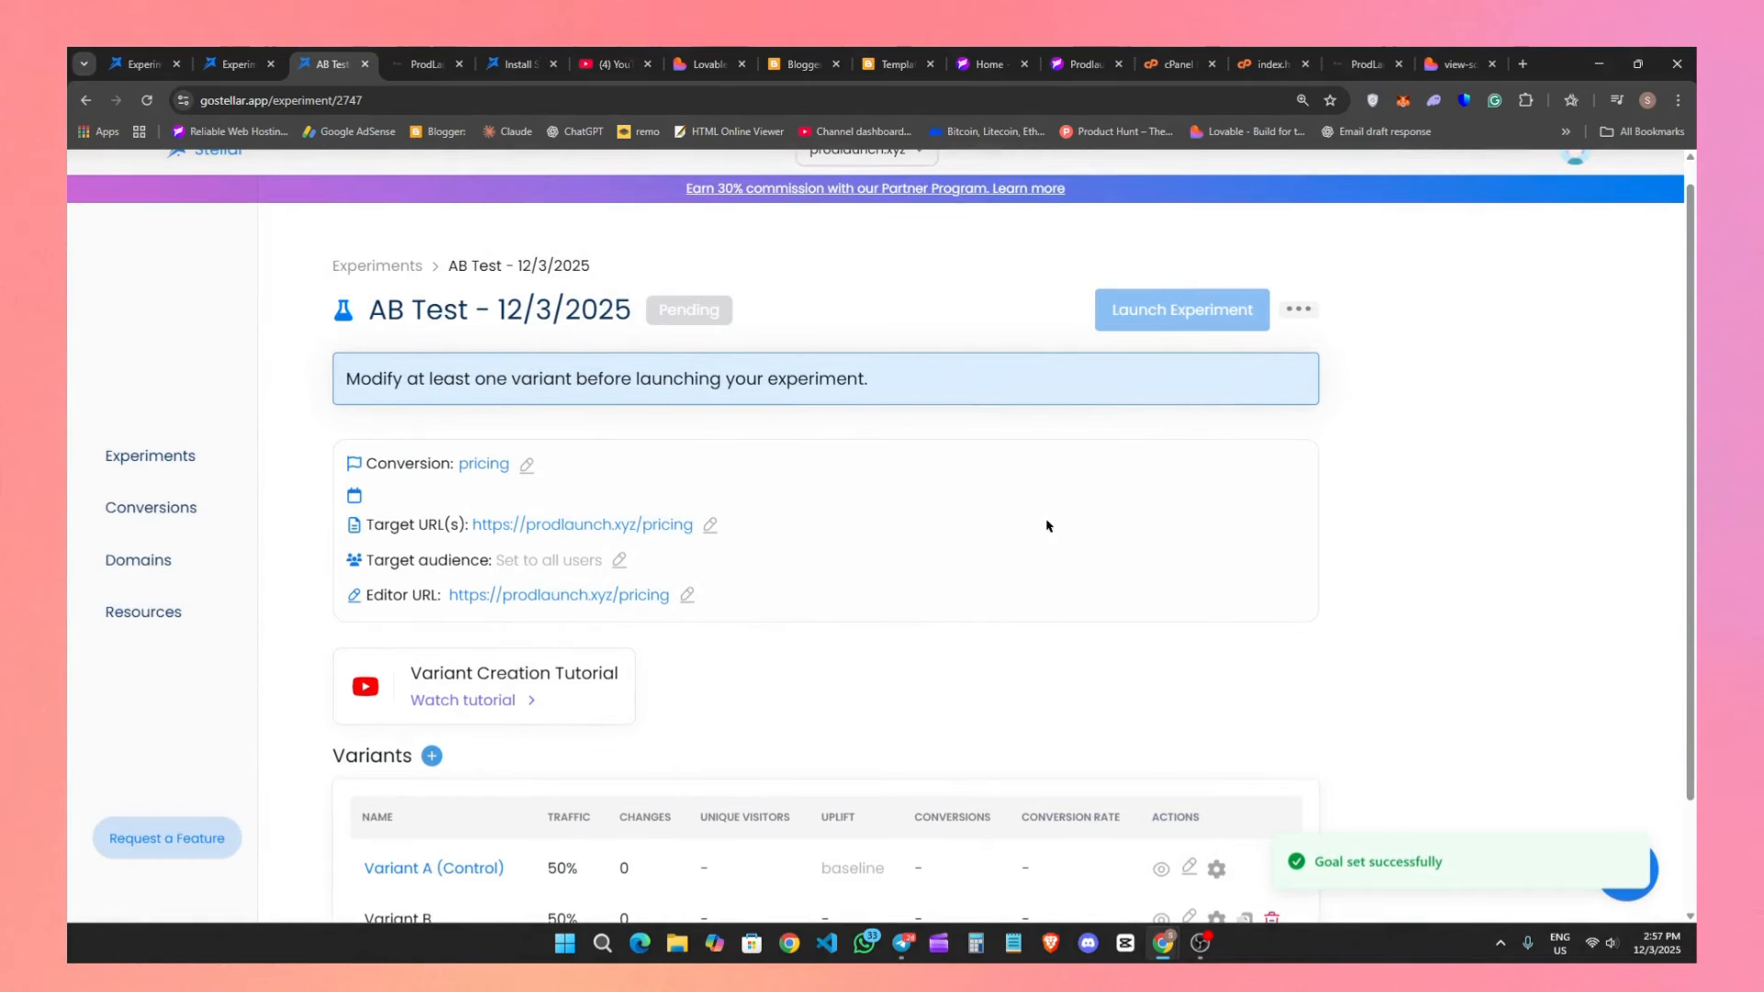
scroll(1327, 696, "down", 2)
scroll(719, 794, "up", 2)
scroll(563, 748, "down", 2)
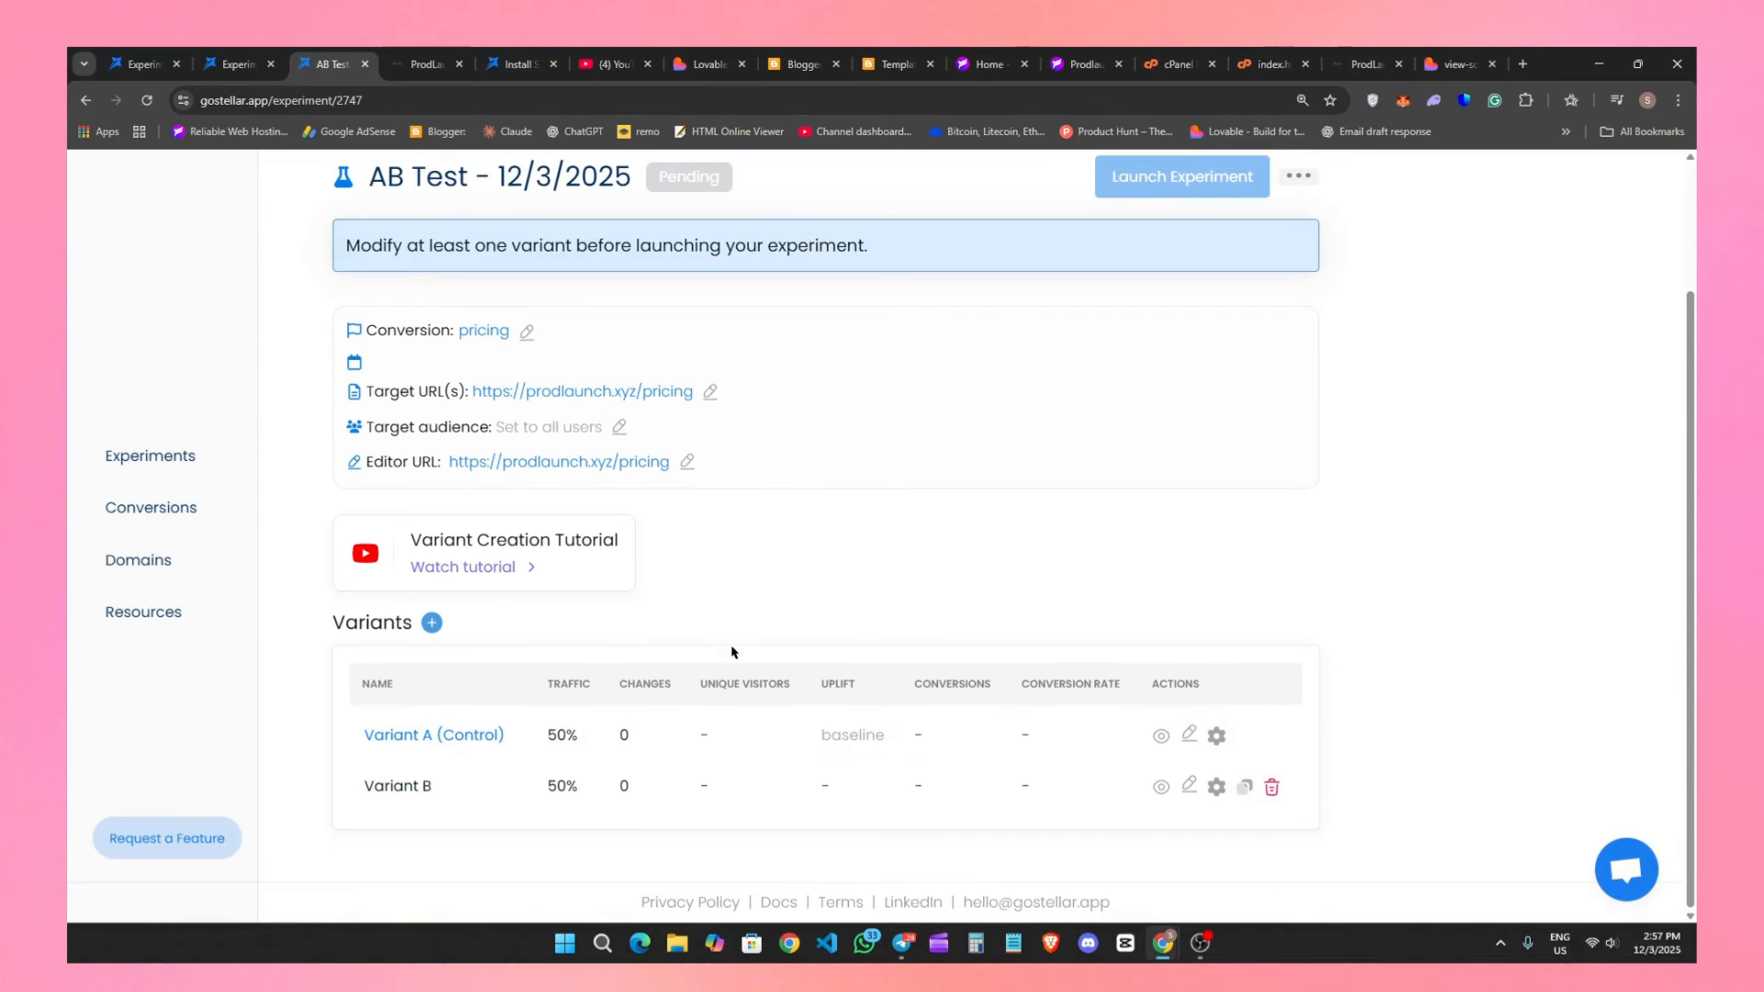
Add a new variant to the experiment and delete Variant B.
scroll(732, 652, "up", 2)
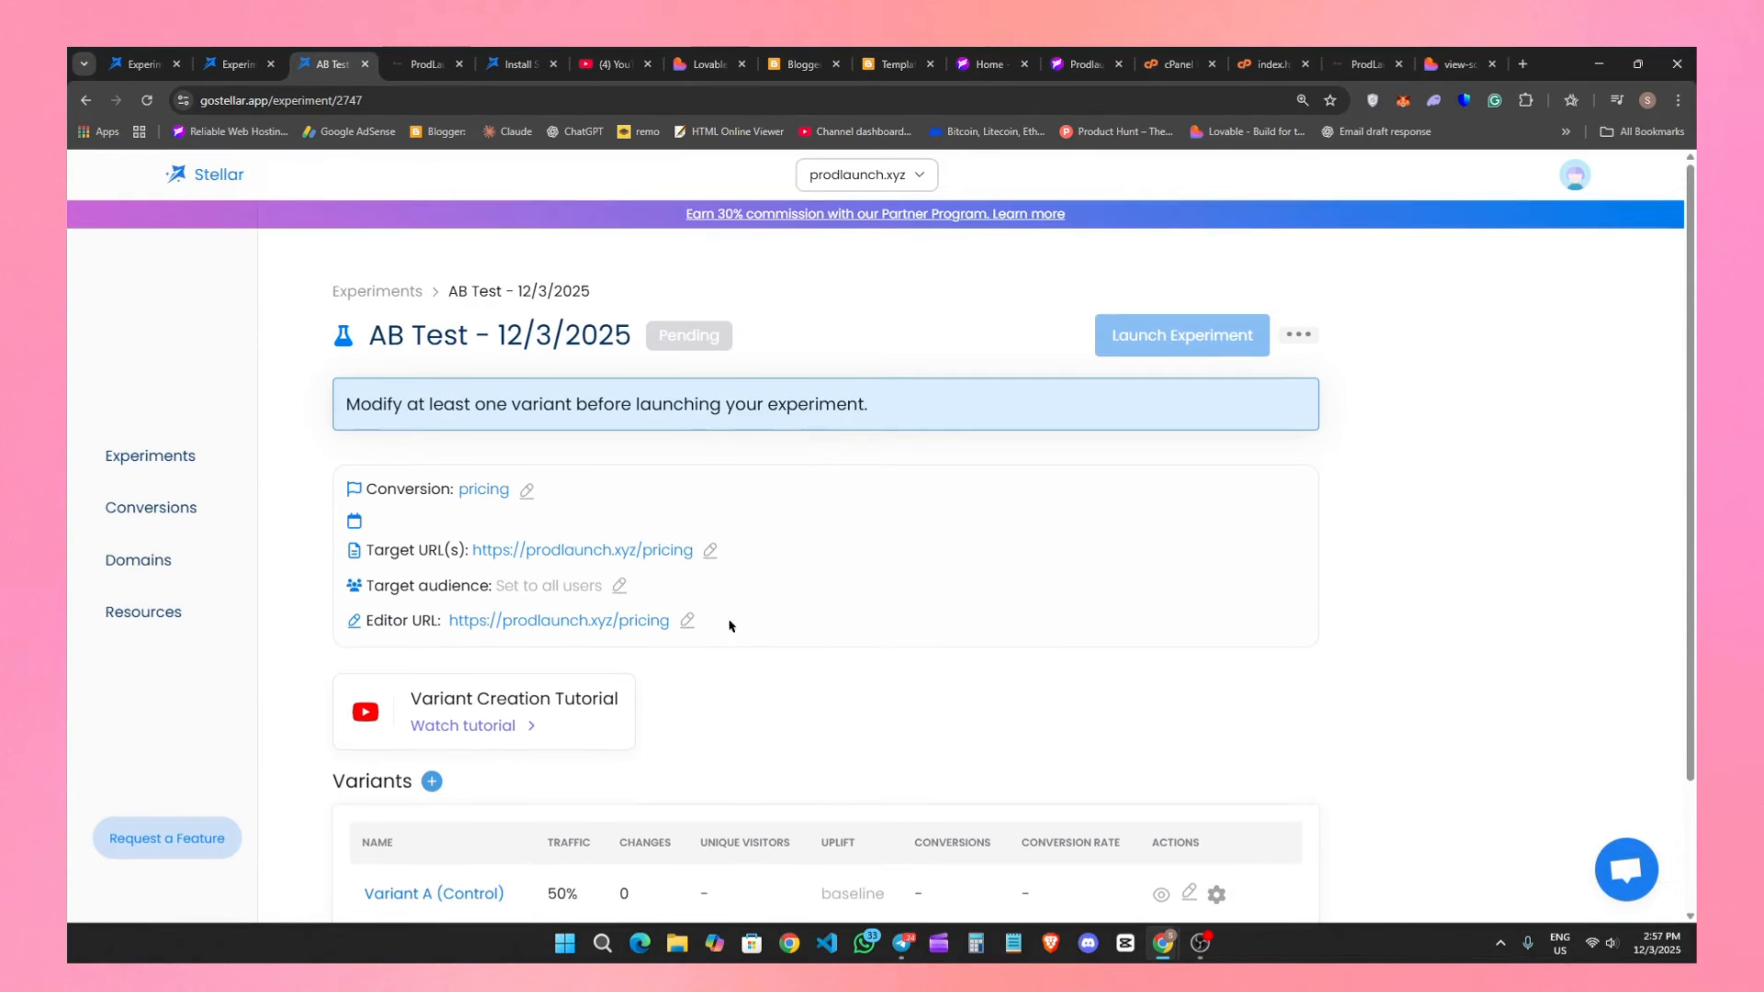
left_click(431, 781)
scroll(328, 734, "down", 2)
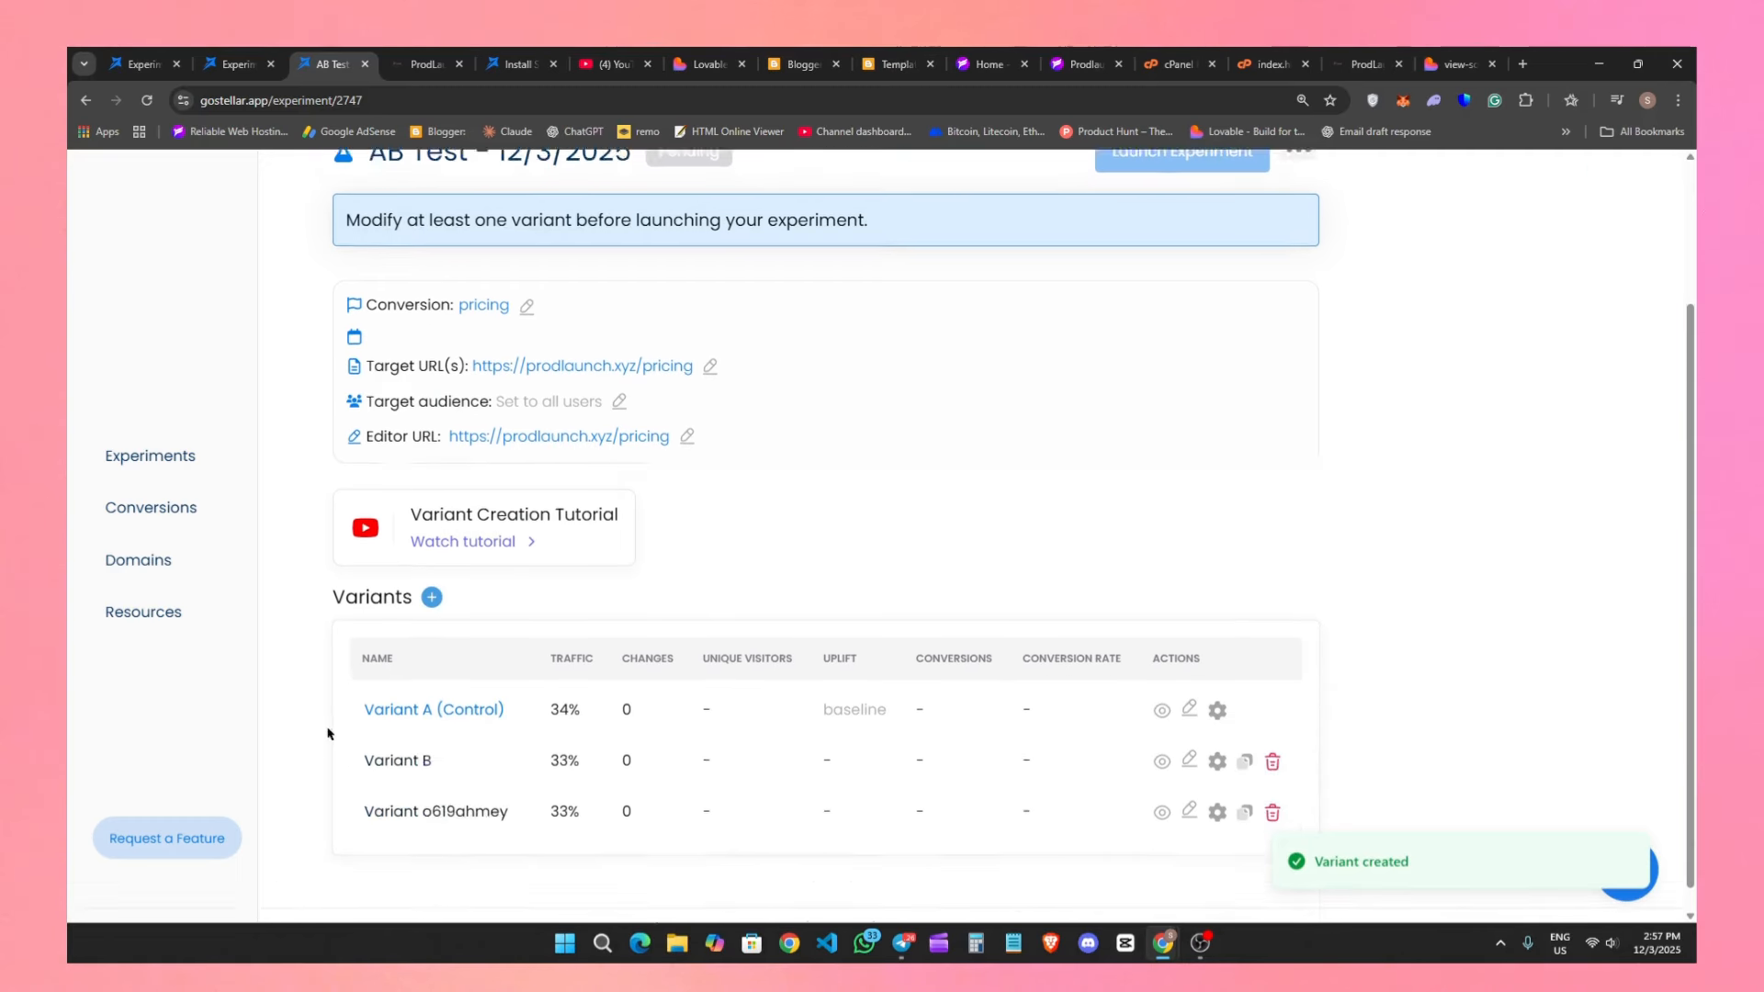
scroll(414, 772, "down", 1)
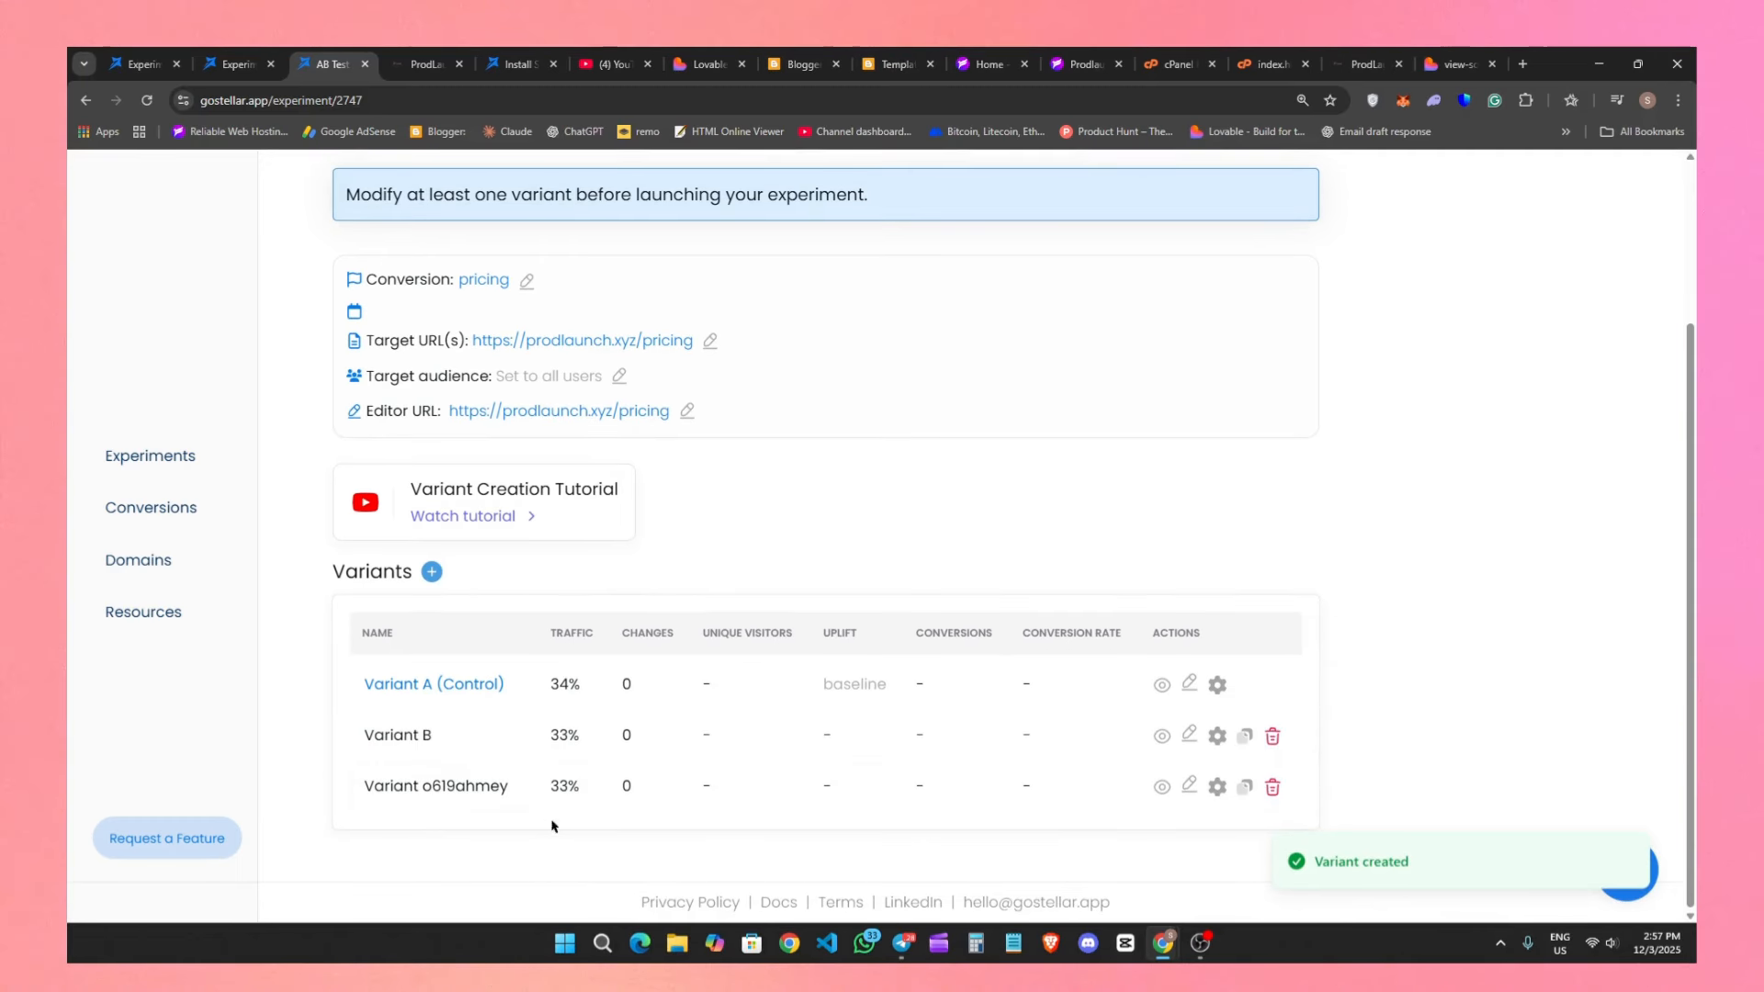
left_click(1273, 736)
left_click(1082, 608)
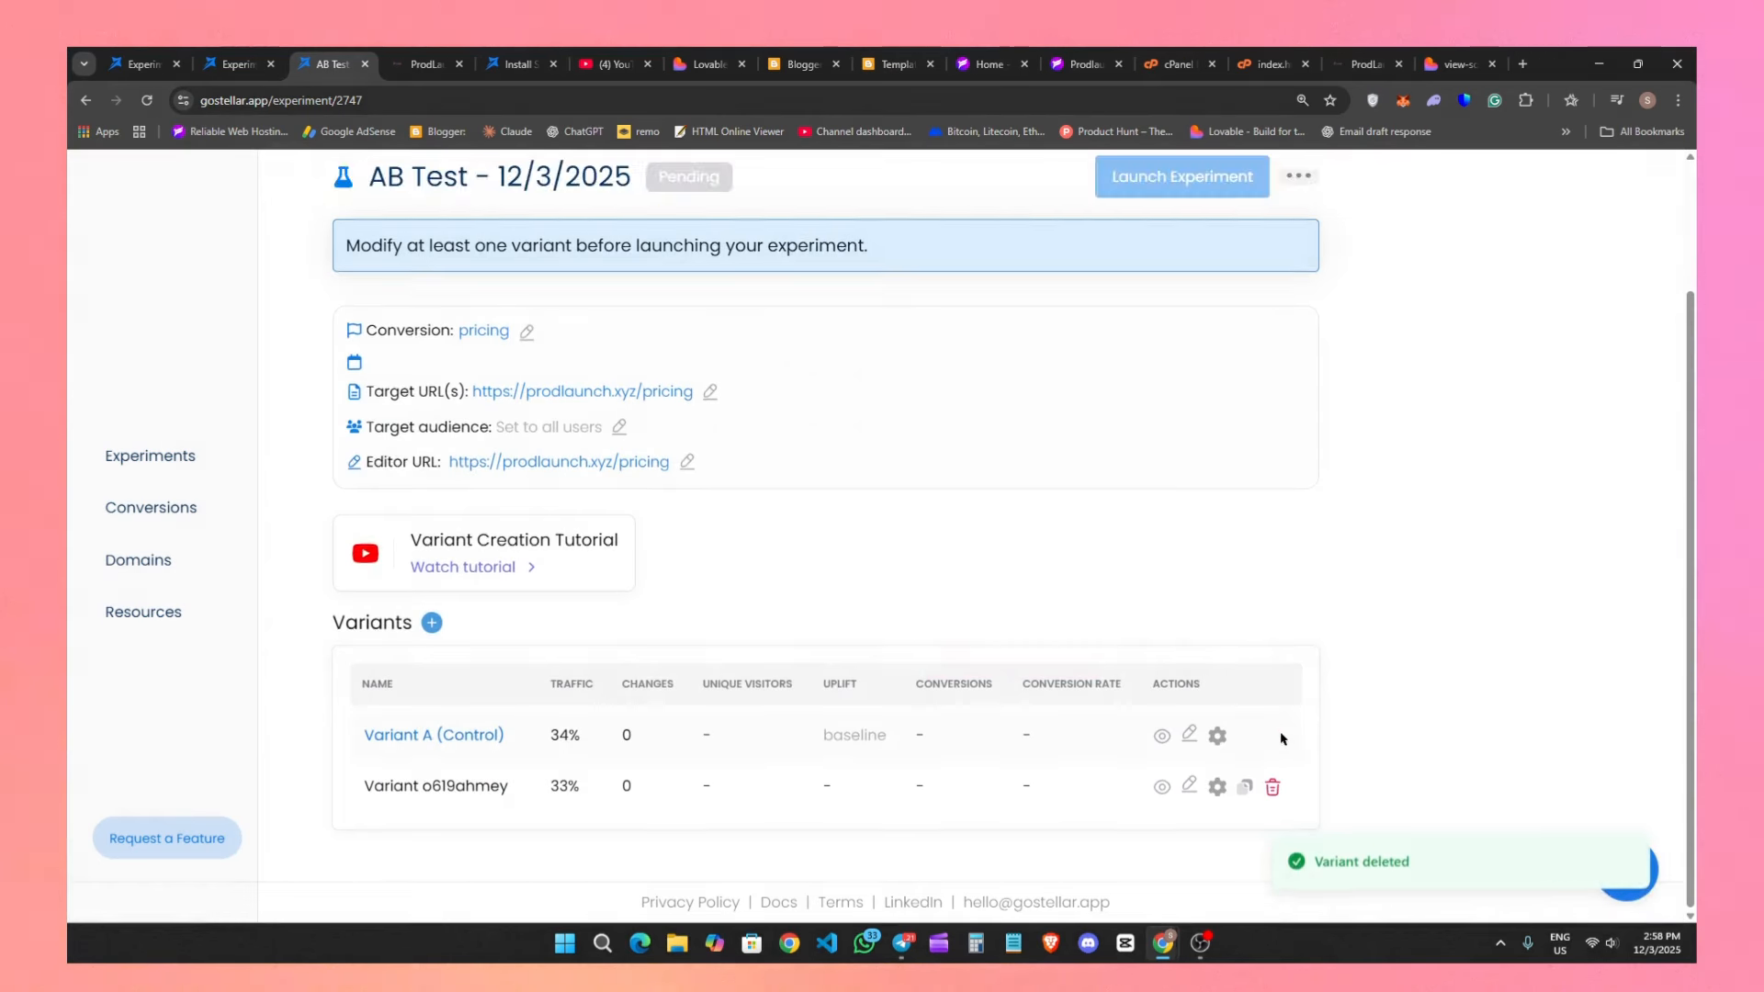
Rename the newly added variant as pricing and open it in the visual editor.
double_click(445, 786)
type("pricing")
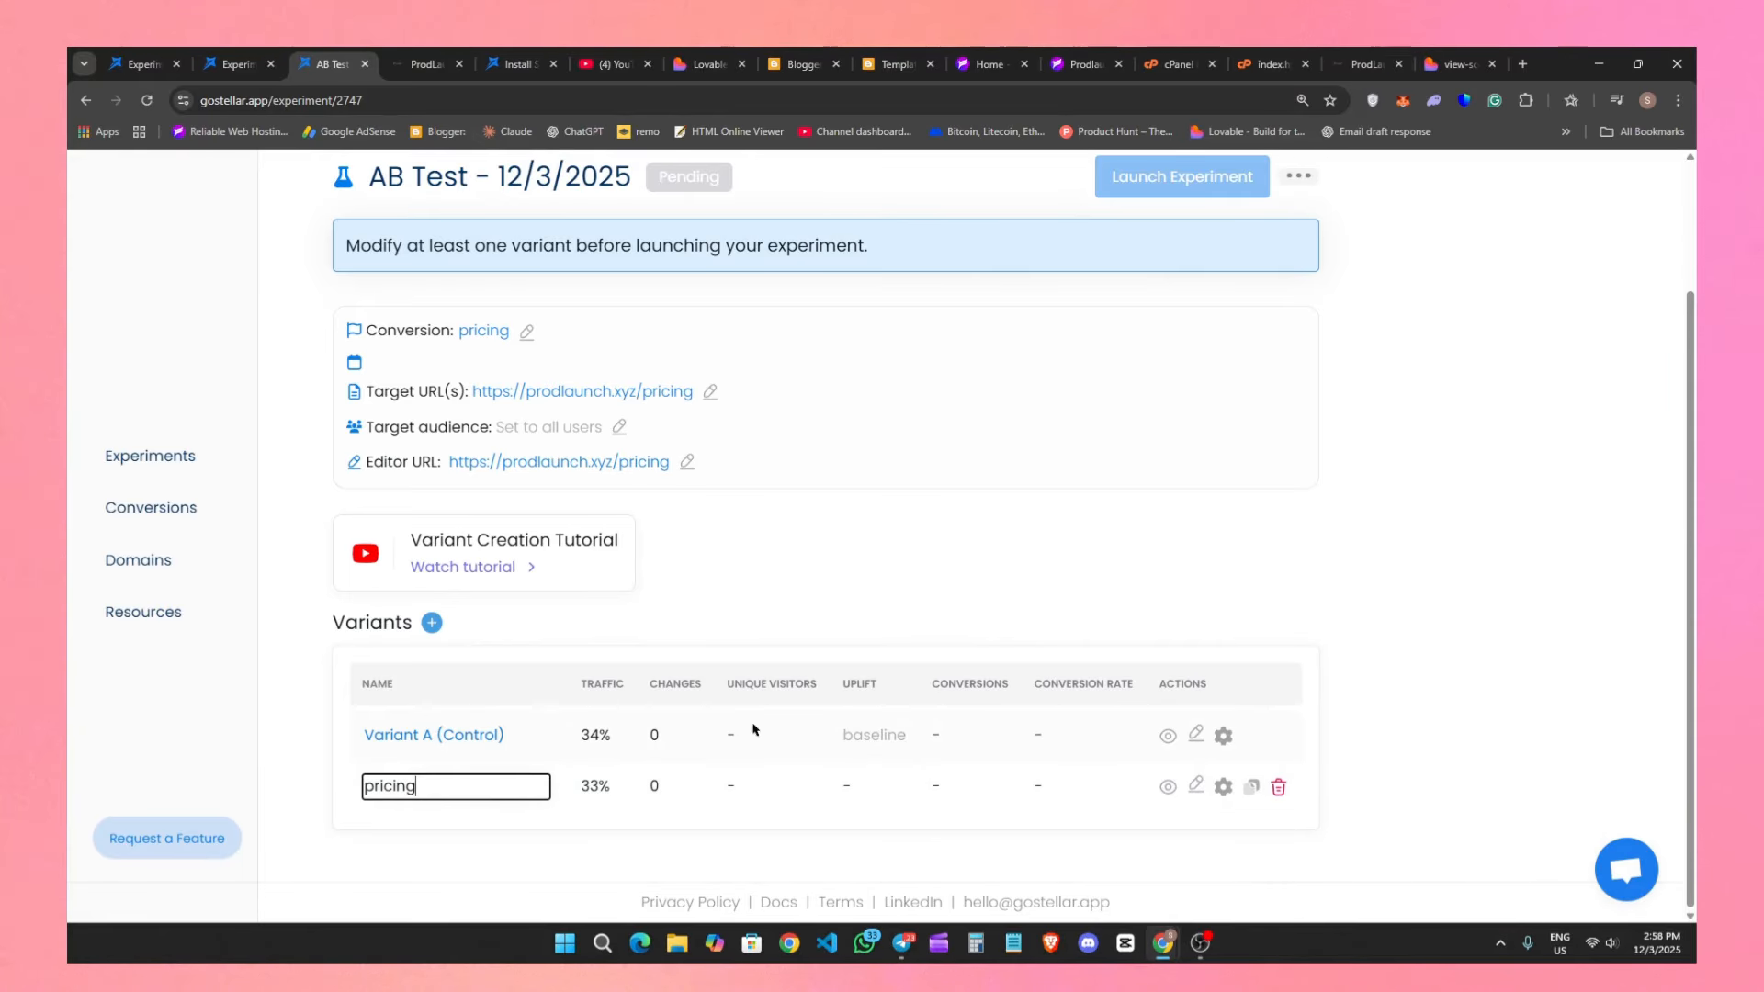
key("Return")
left_click(1189, 786)
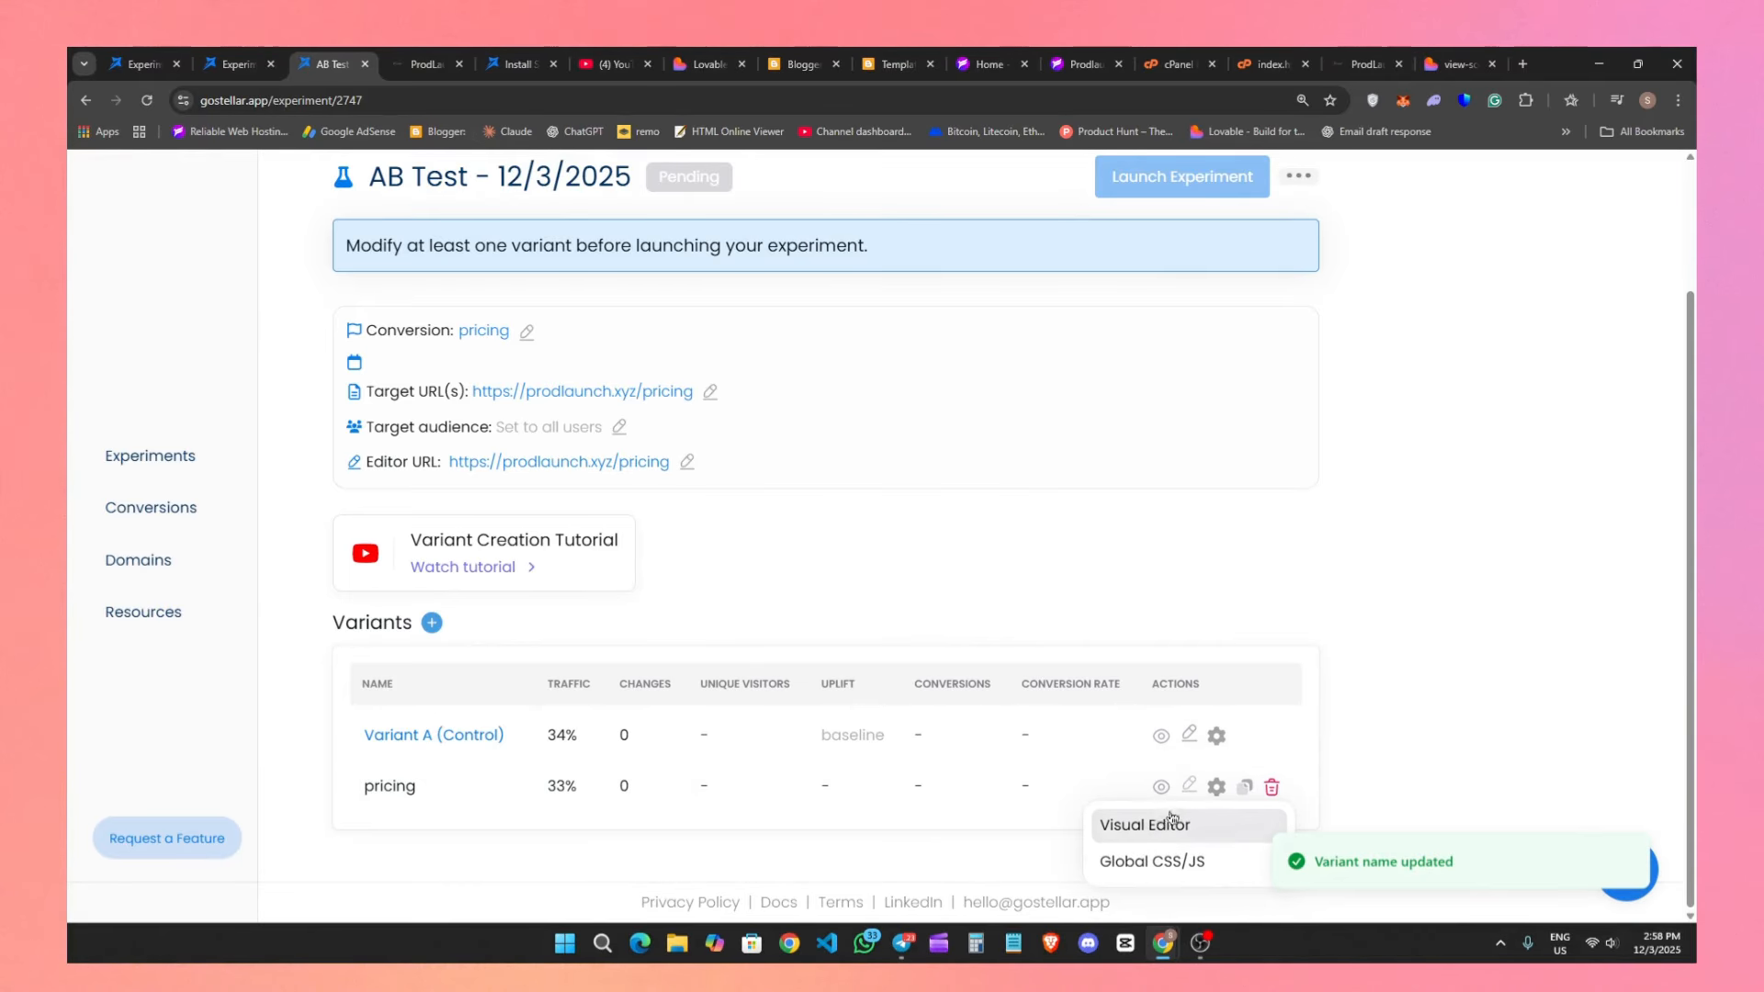
left_click(1145, 825)
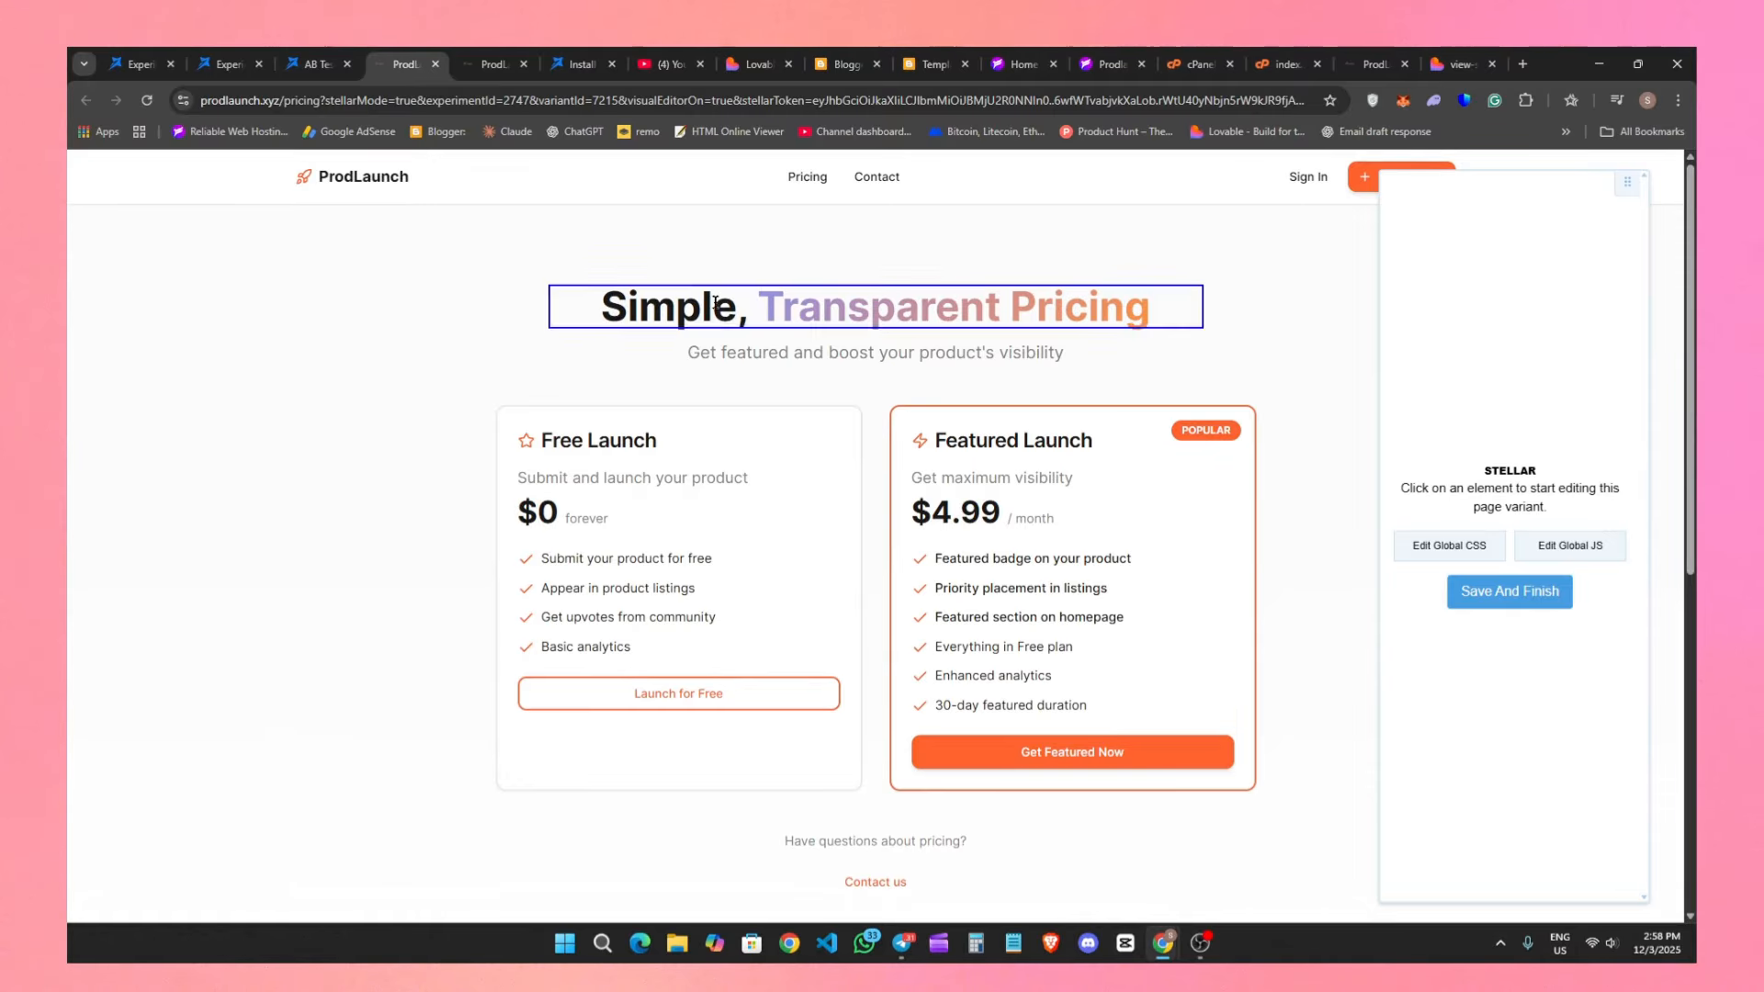
Look at the global CSS editor and the editing controls for the pricing page's main heading.
left_click(1464, 549)
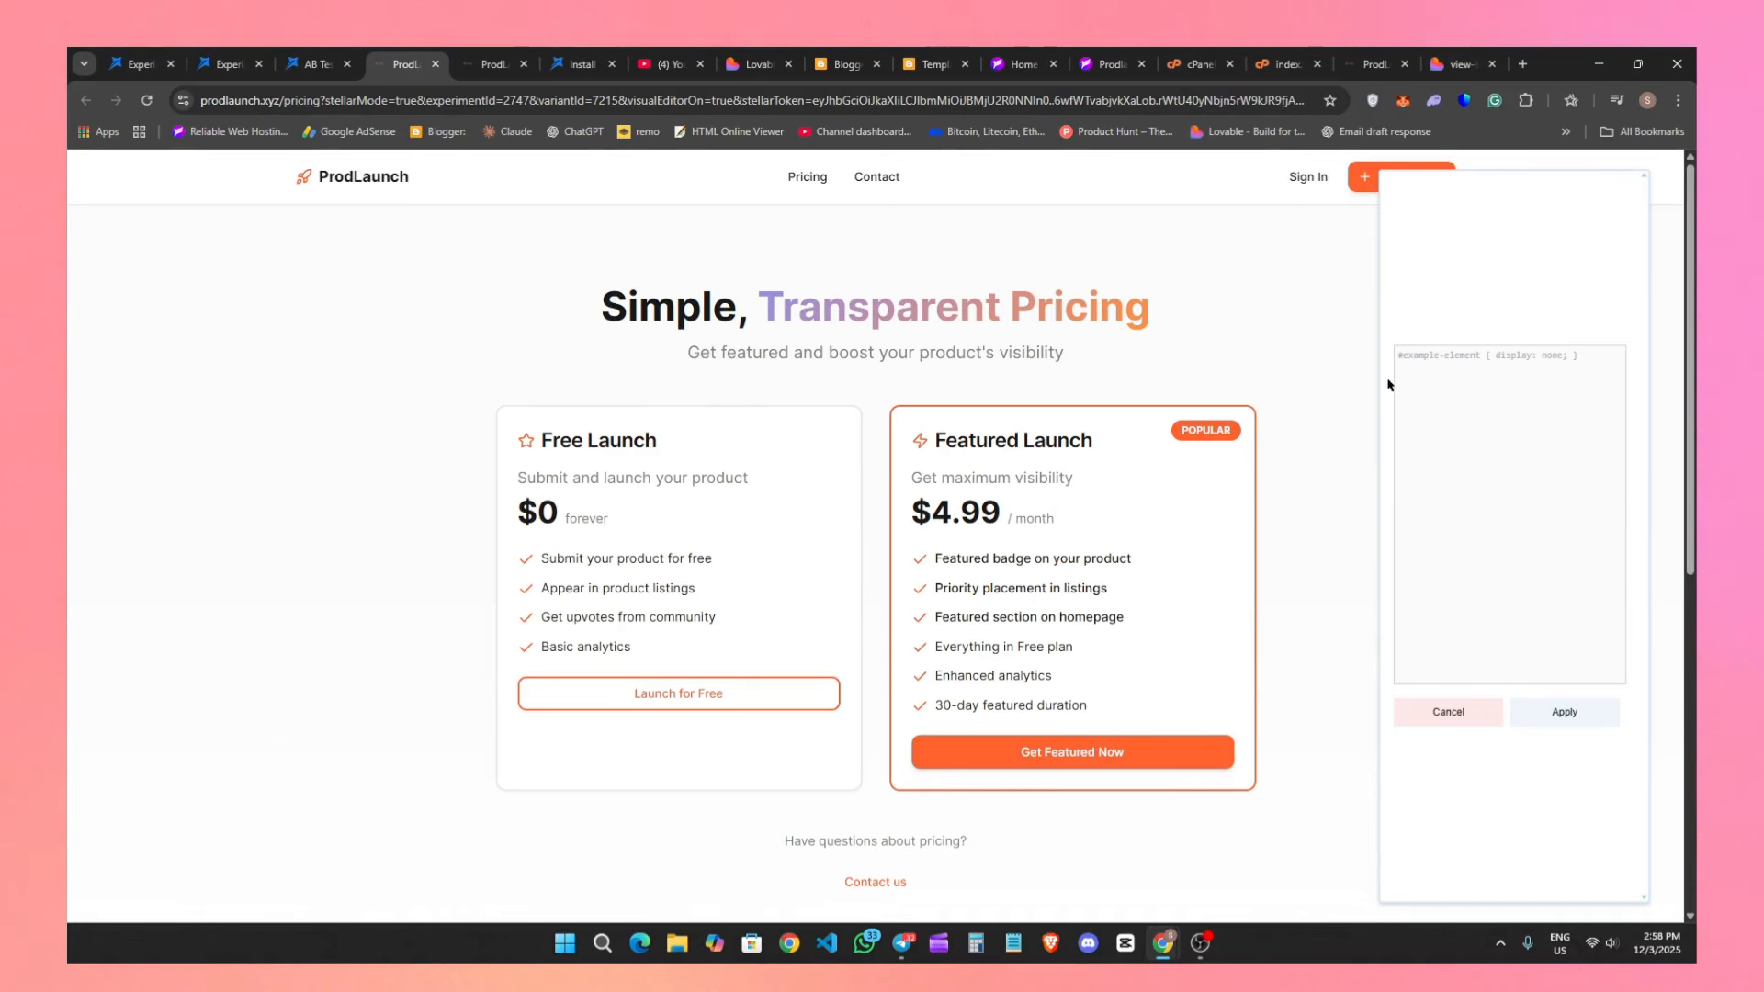
left_click(1450, 714)
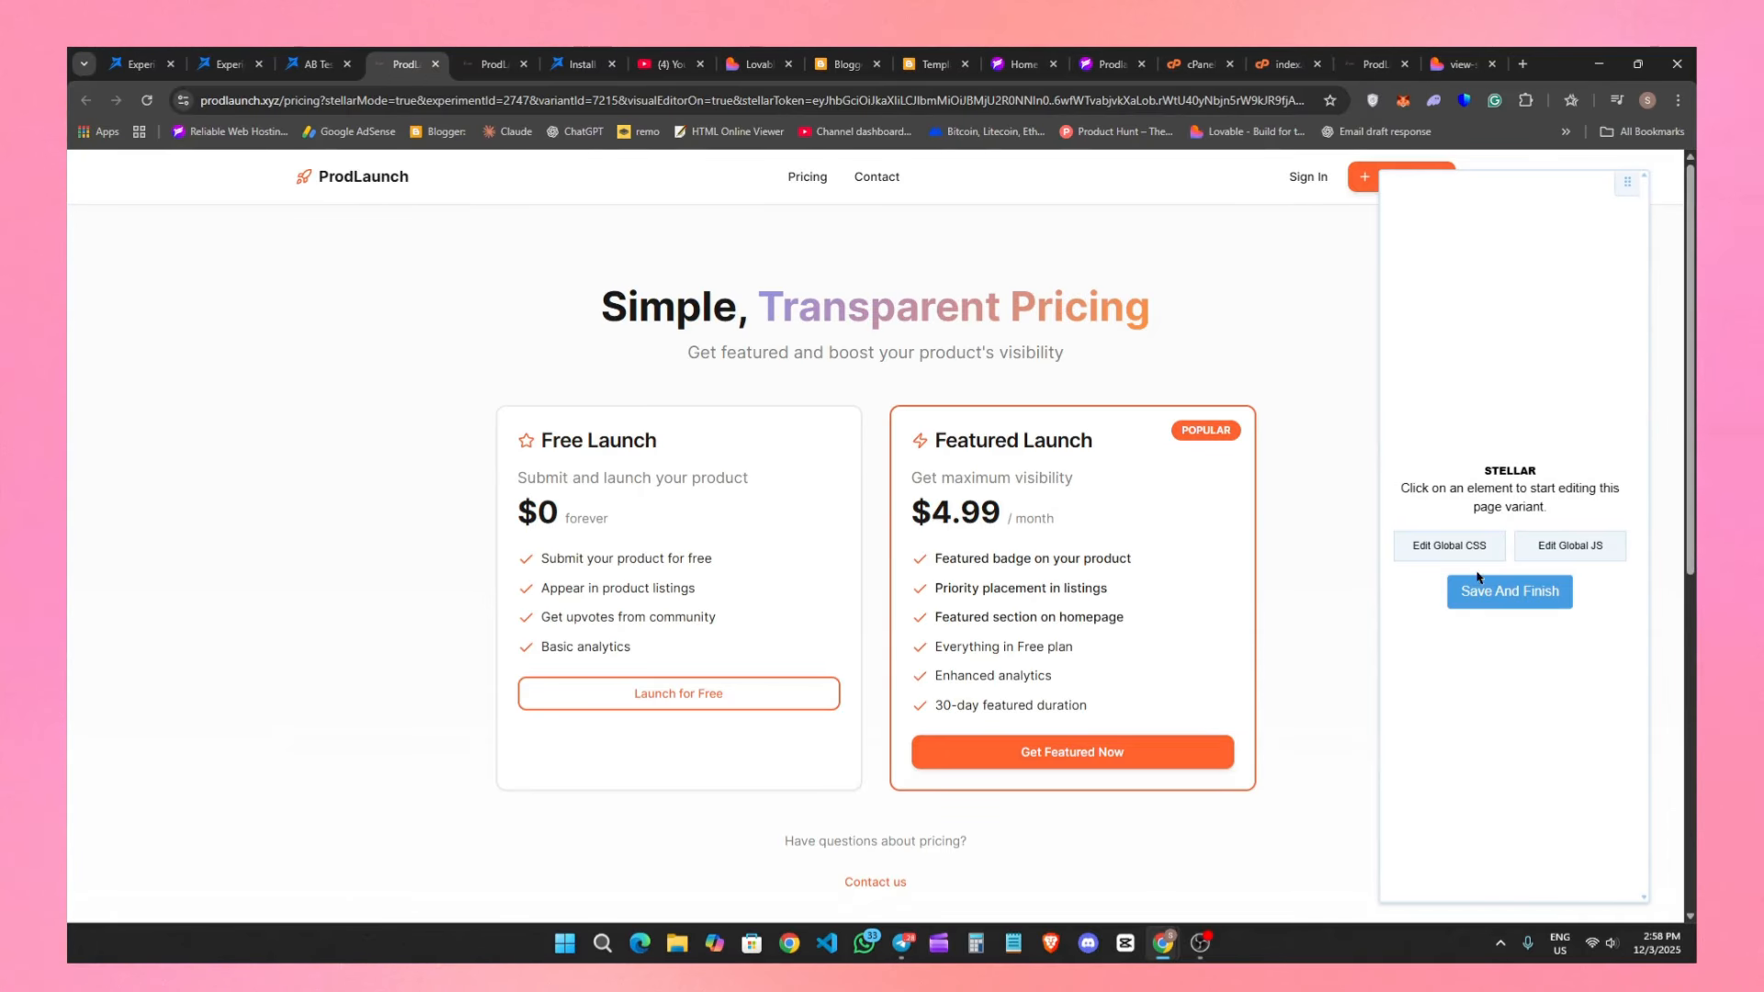
left_click(1462, 554)
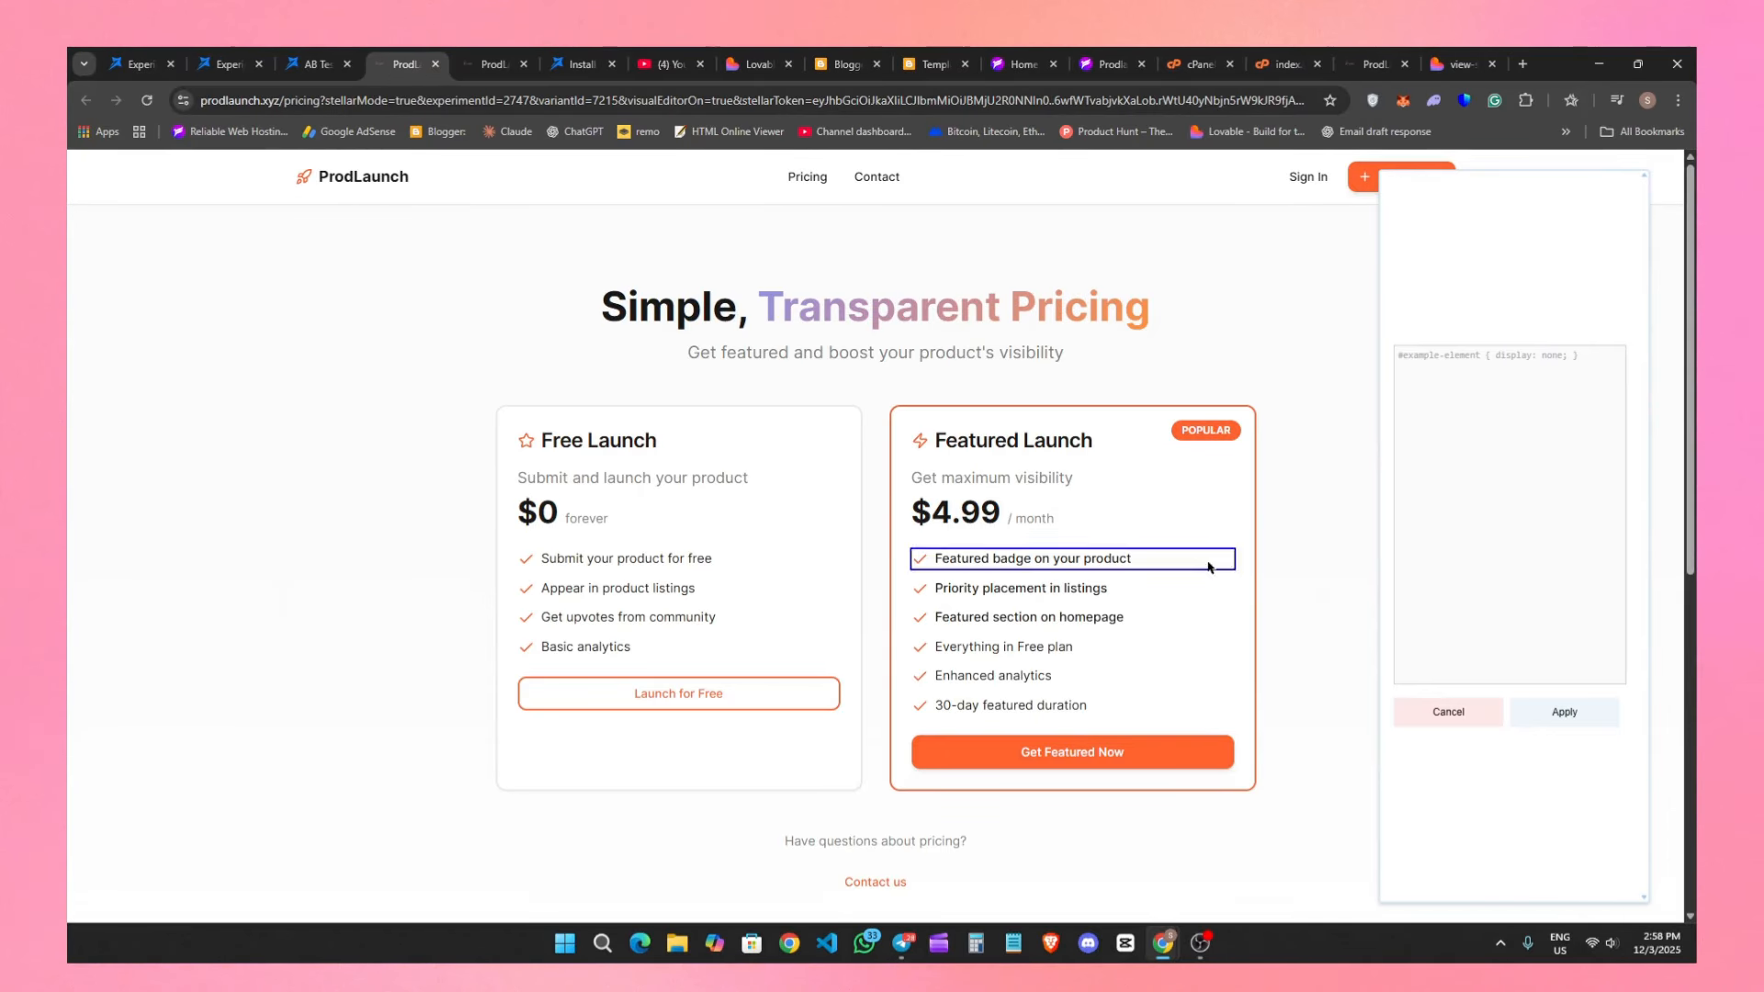
left_click(1004, 311)
left_click(613, 311)
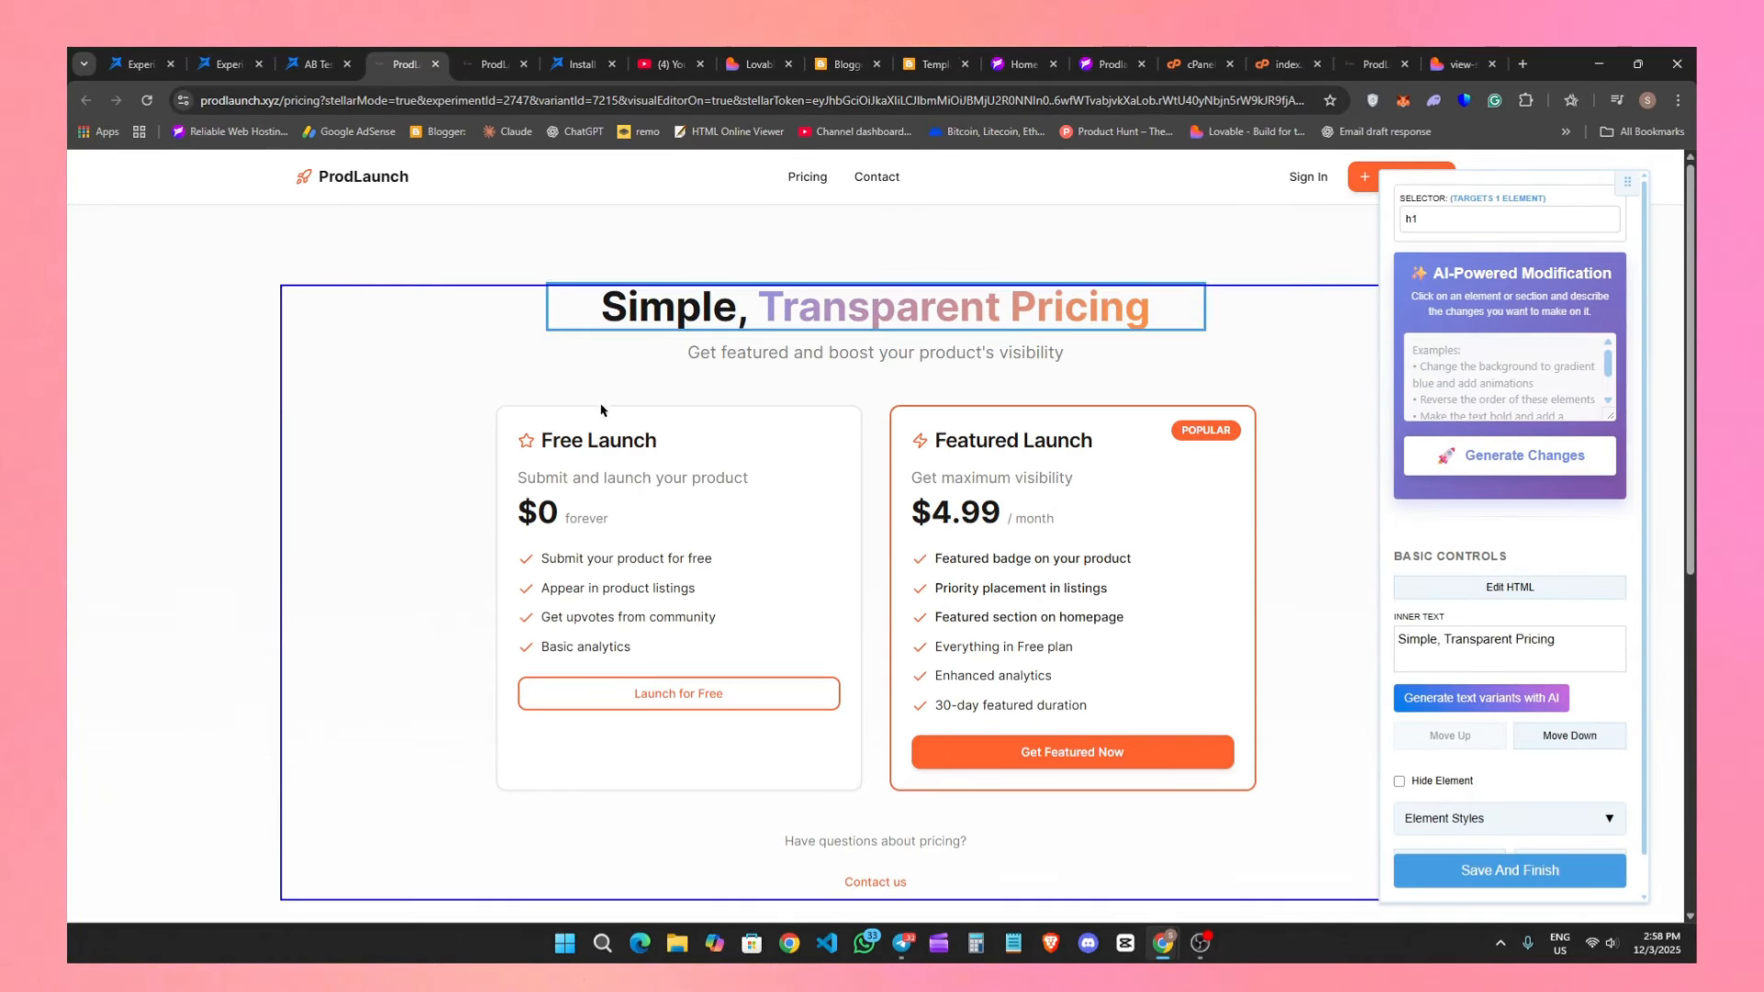
scroll(796, 491, "down", 4)
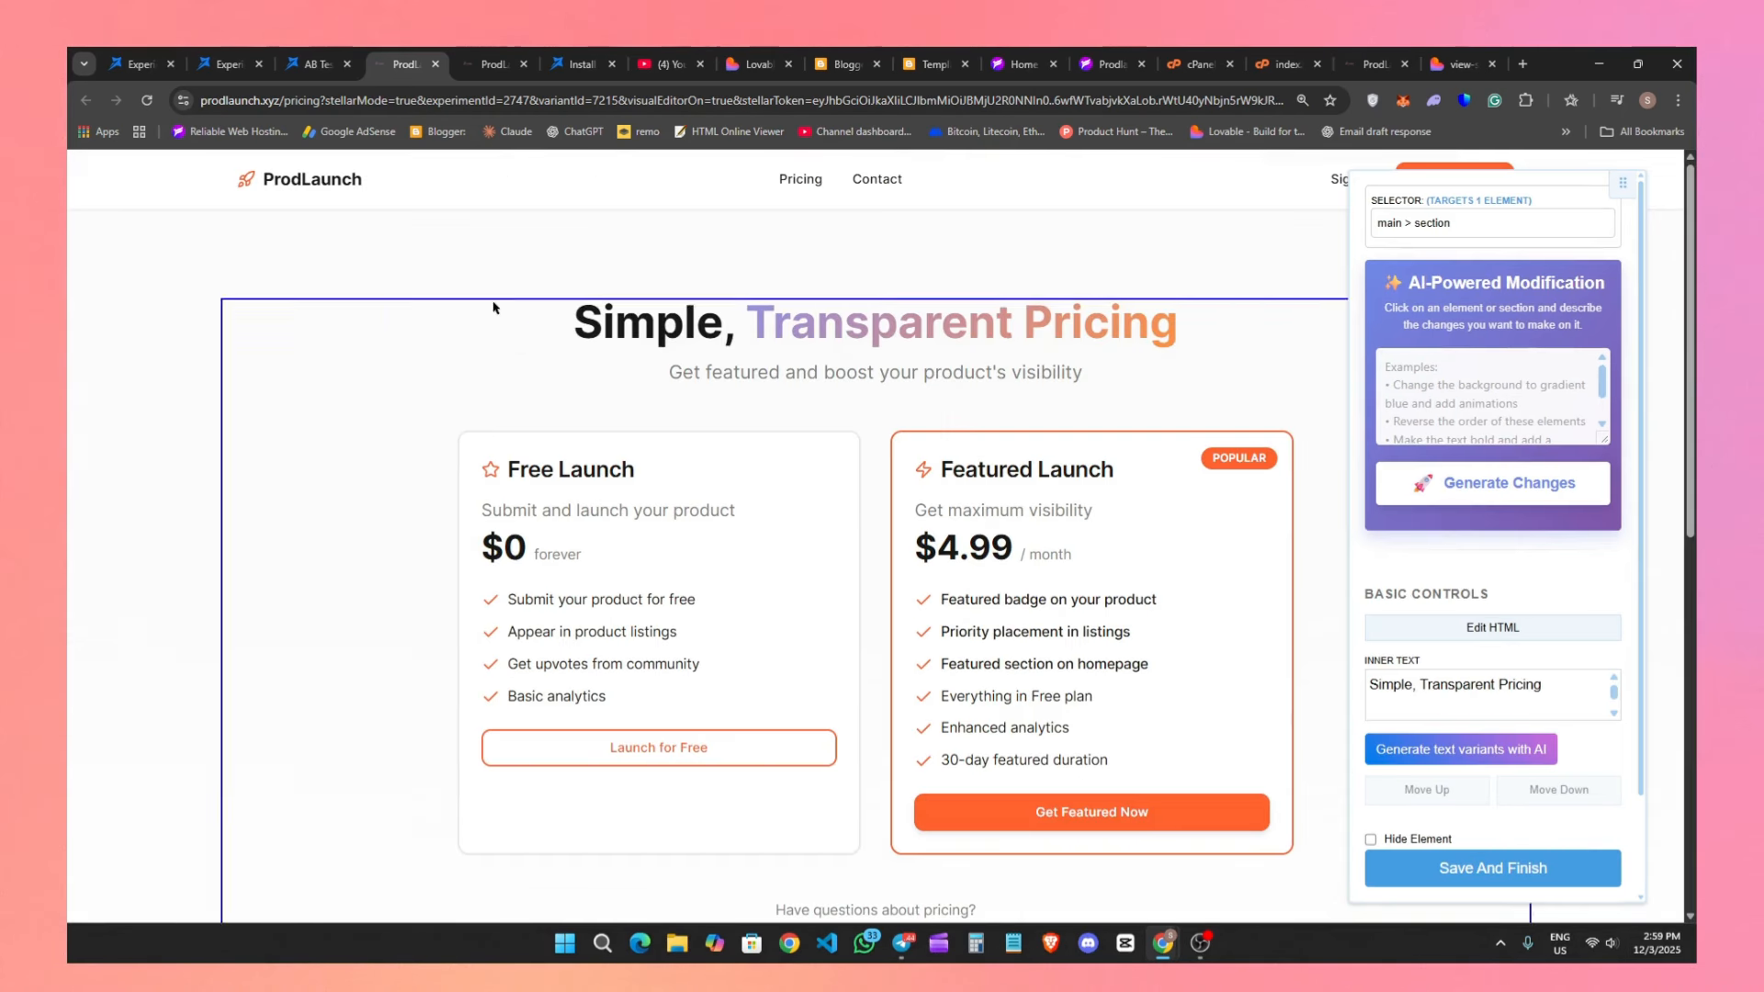
Select the subtitle below the main heading and bring its inner text controls into reach.
triple_click(700, 386)
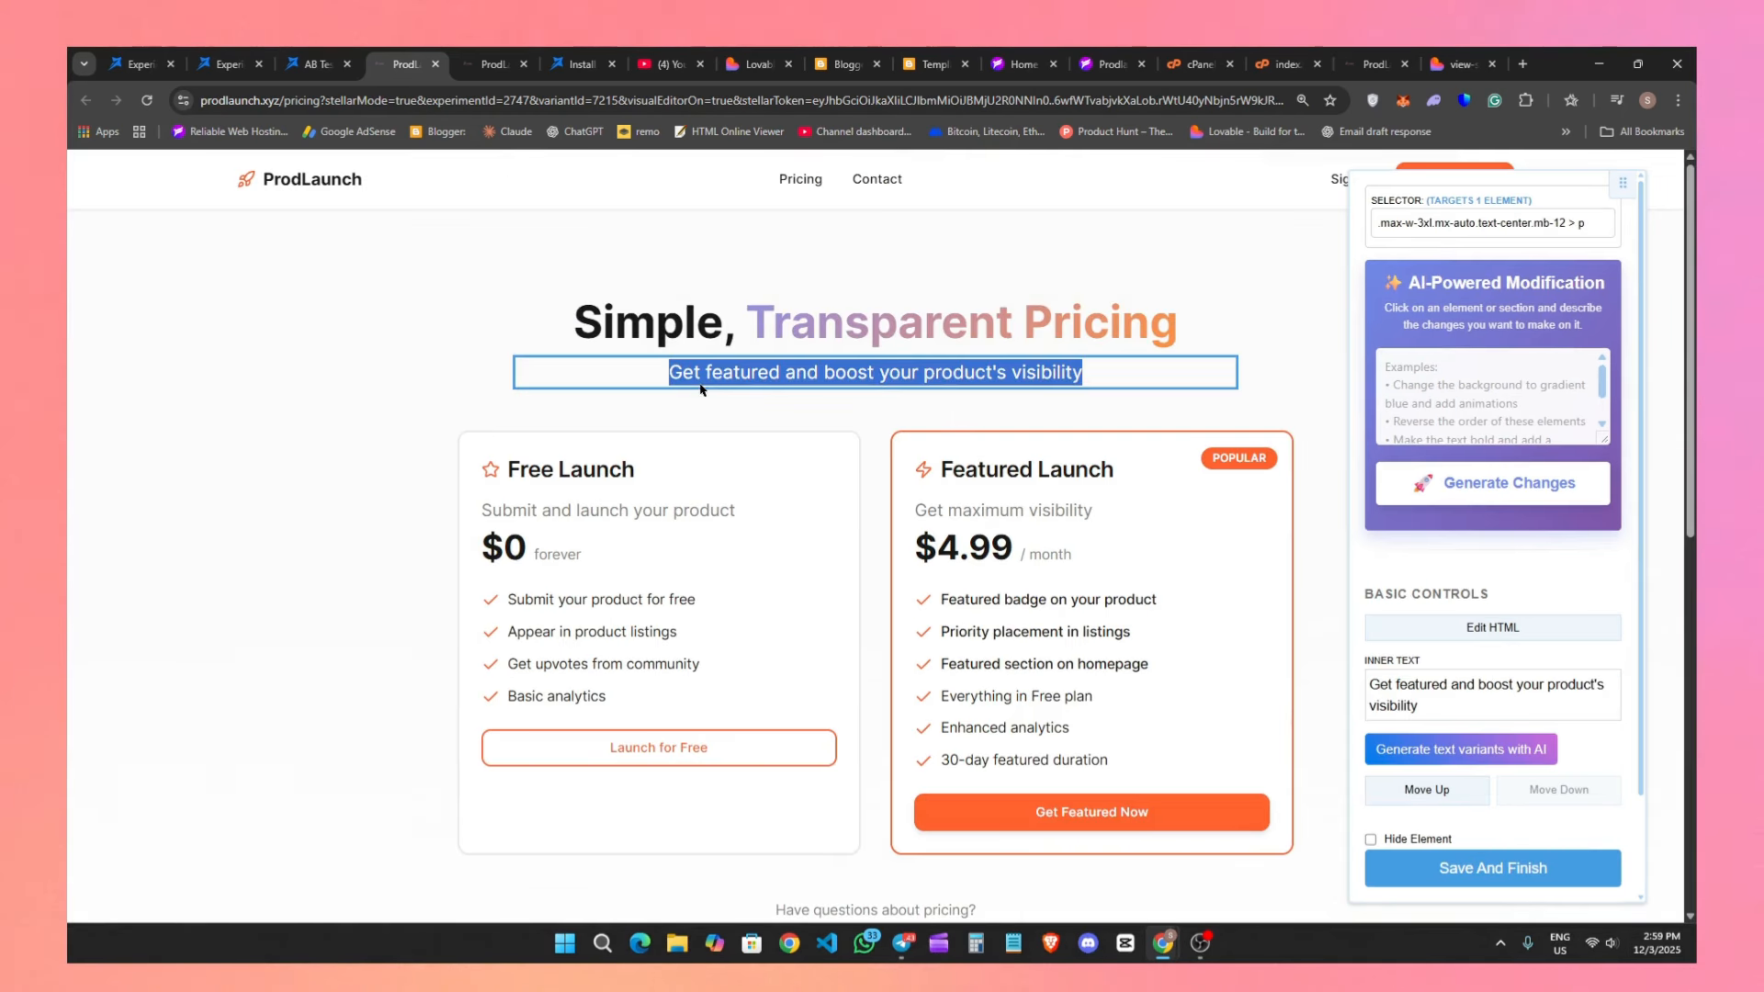
left_click(1102, 353)
left_click(1112, 384)
scroll(1481, 668, "down", 1)
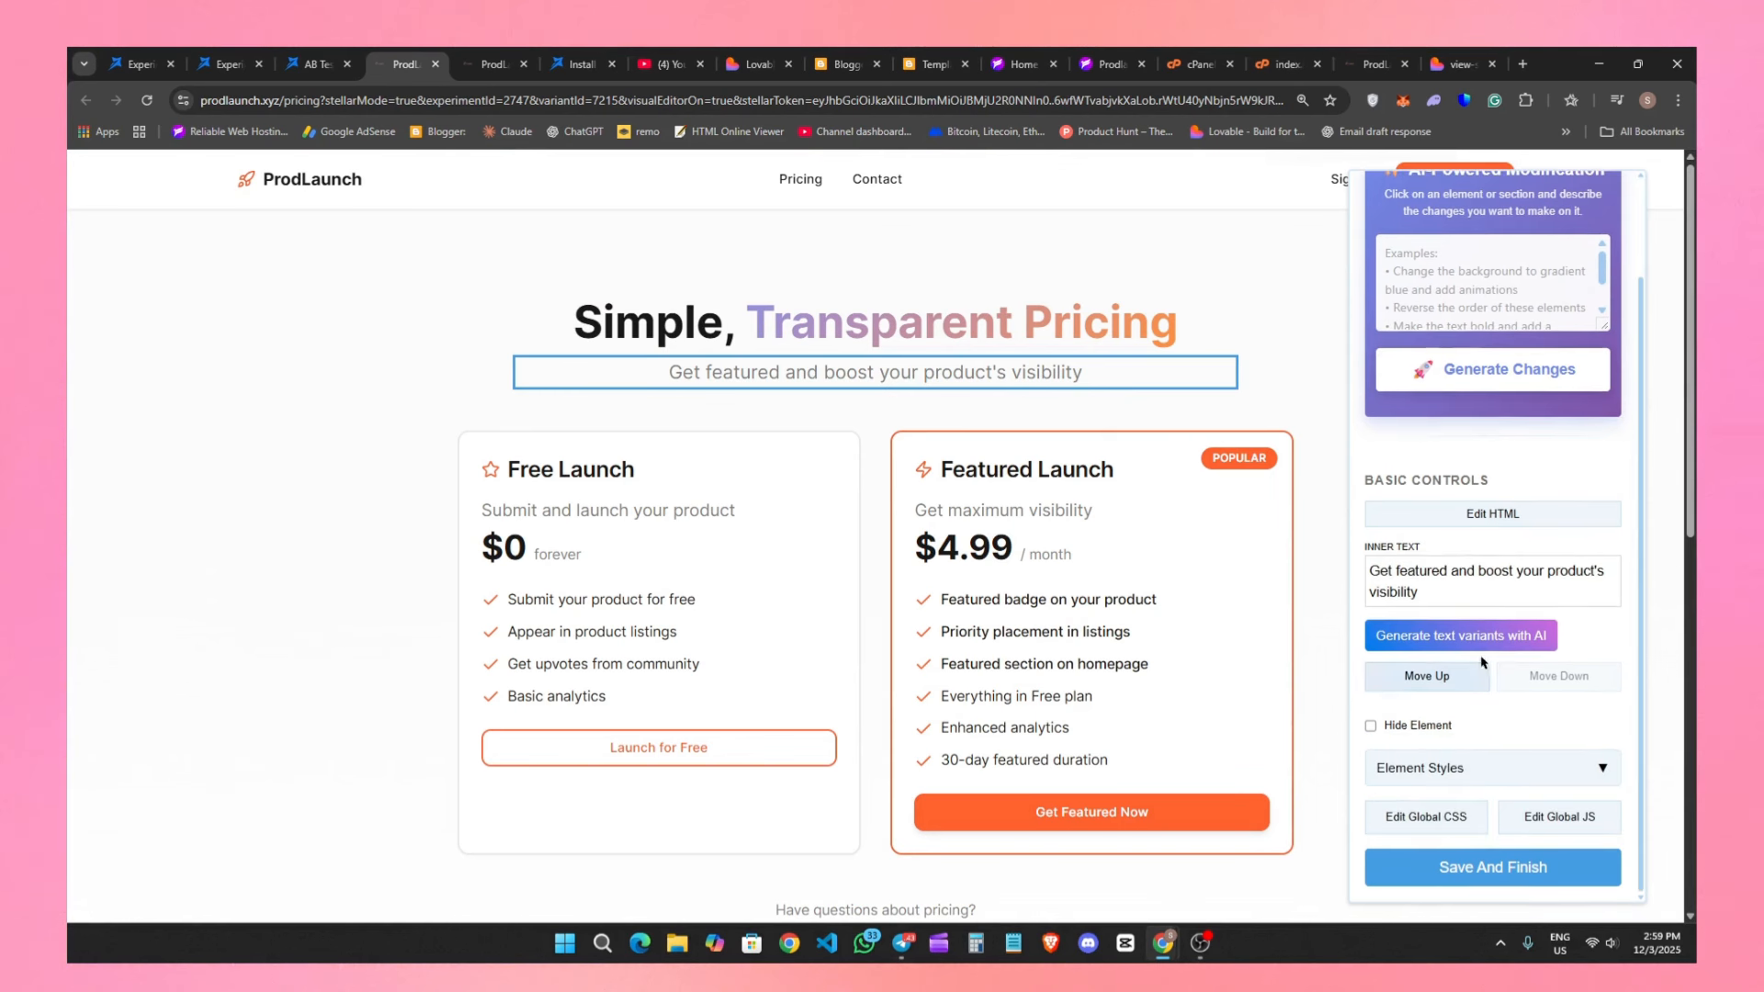
Try replacing the subtitle with test, then clearing it and generating AI text variants, and restore the original text.
triple_click(1449, 579)
type("test")
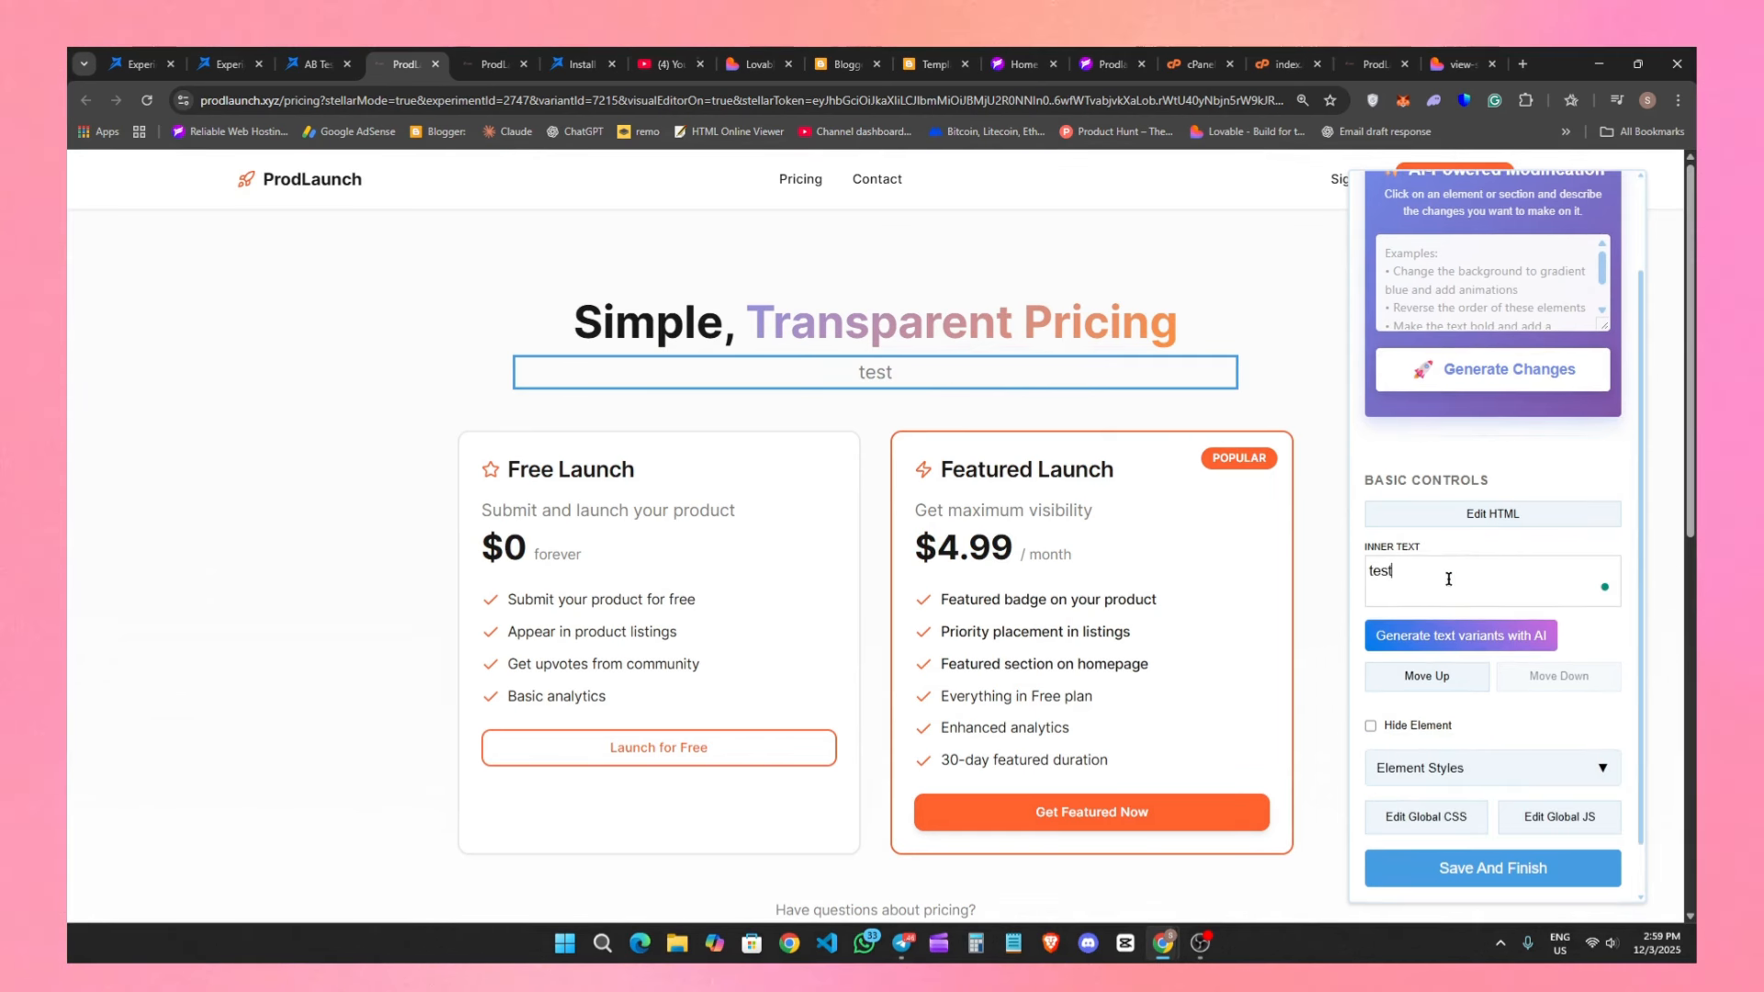
triple_click(1449, 579)
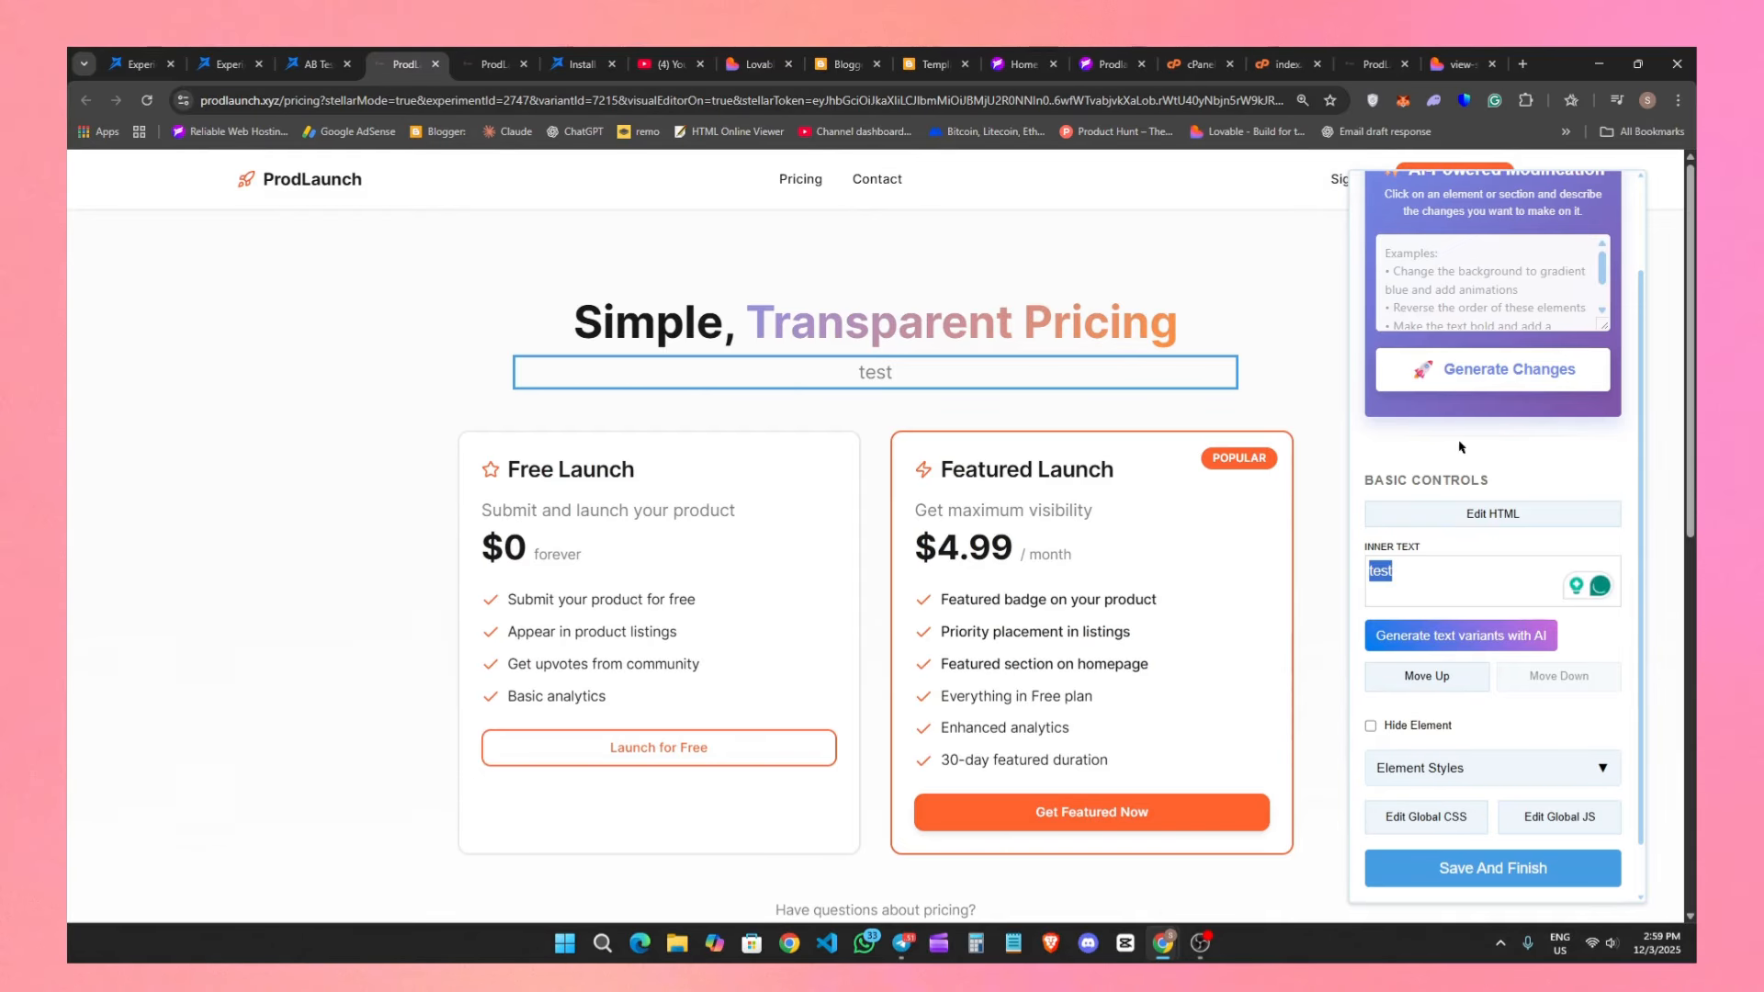
key("BackSpace")
left_click(1470, 641)
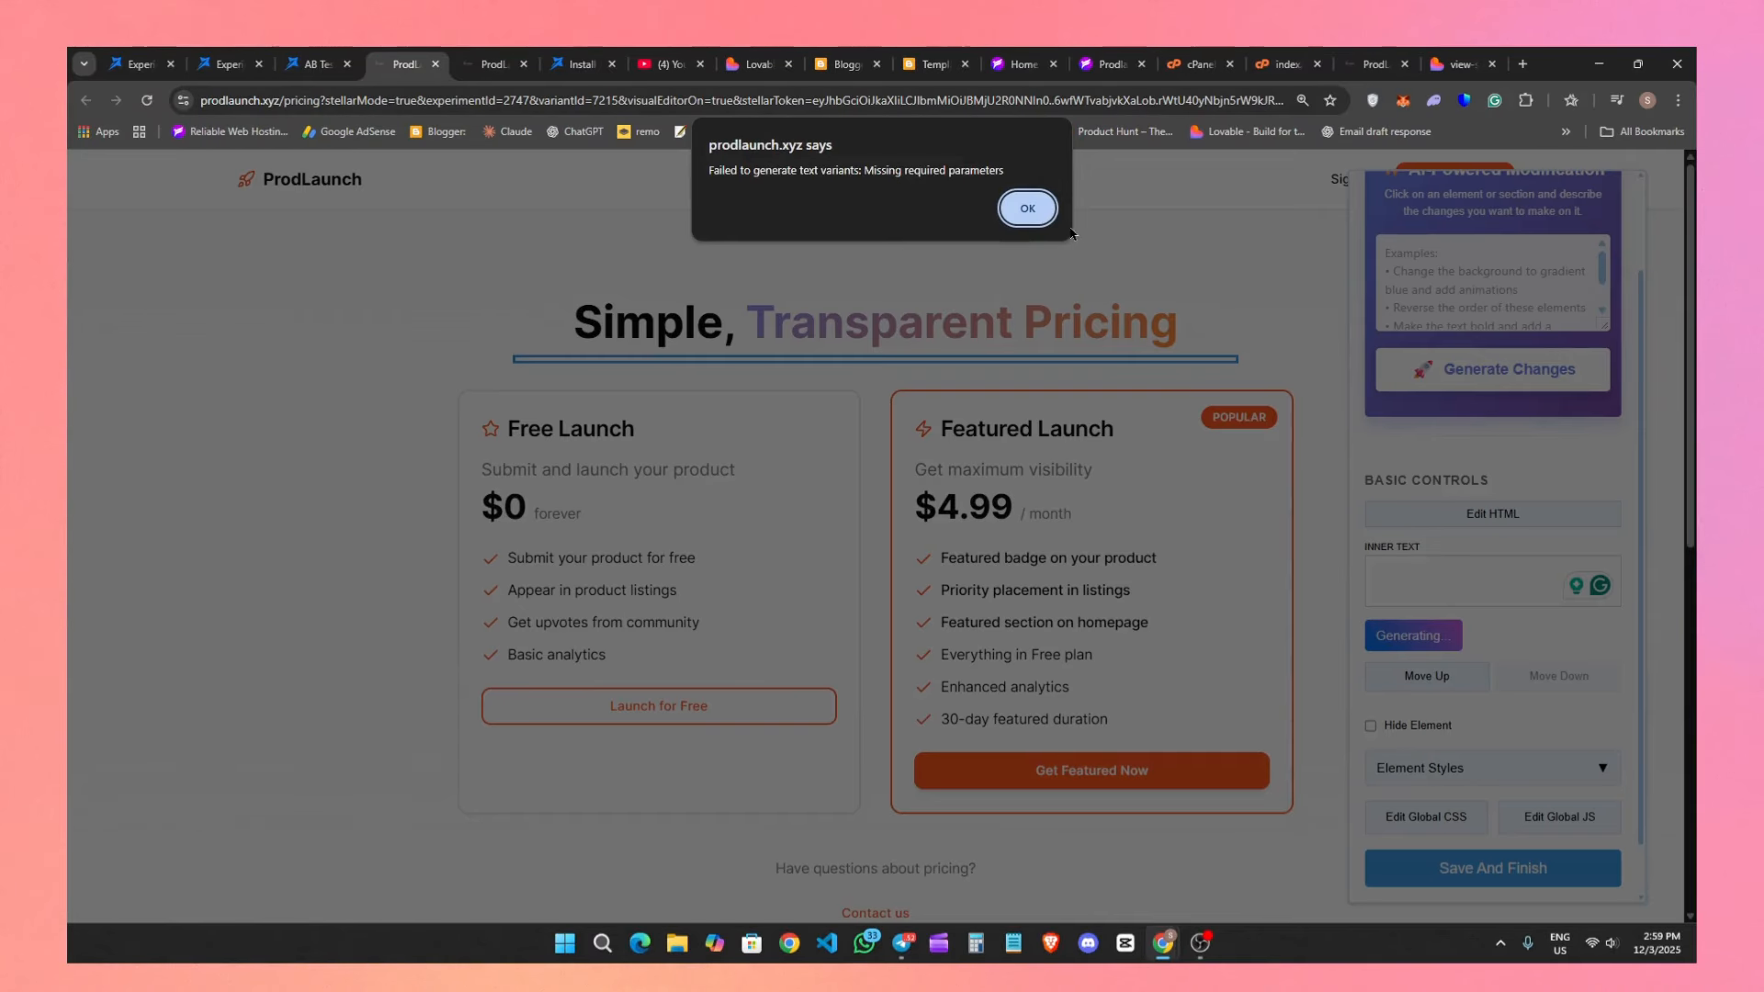
left_click(1051, 223)
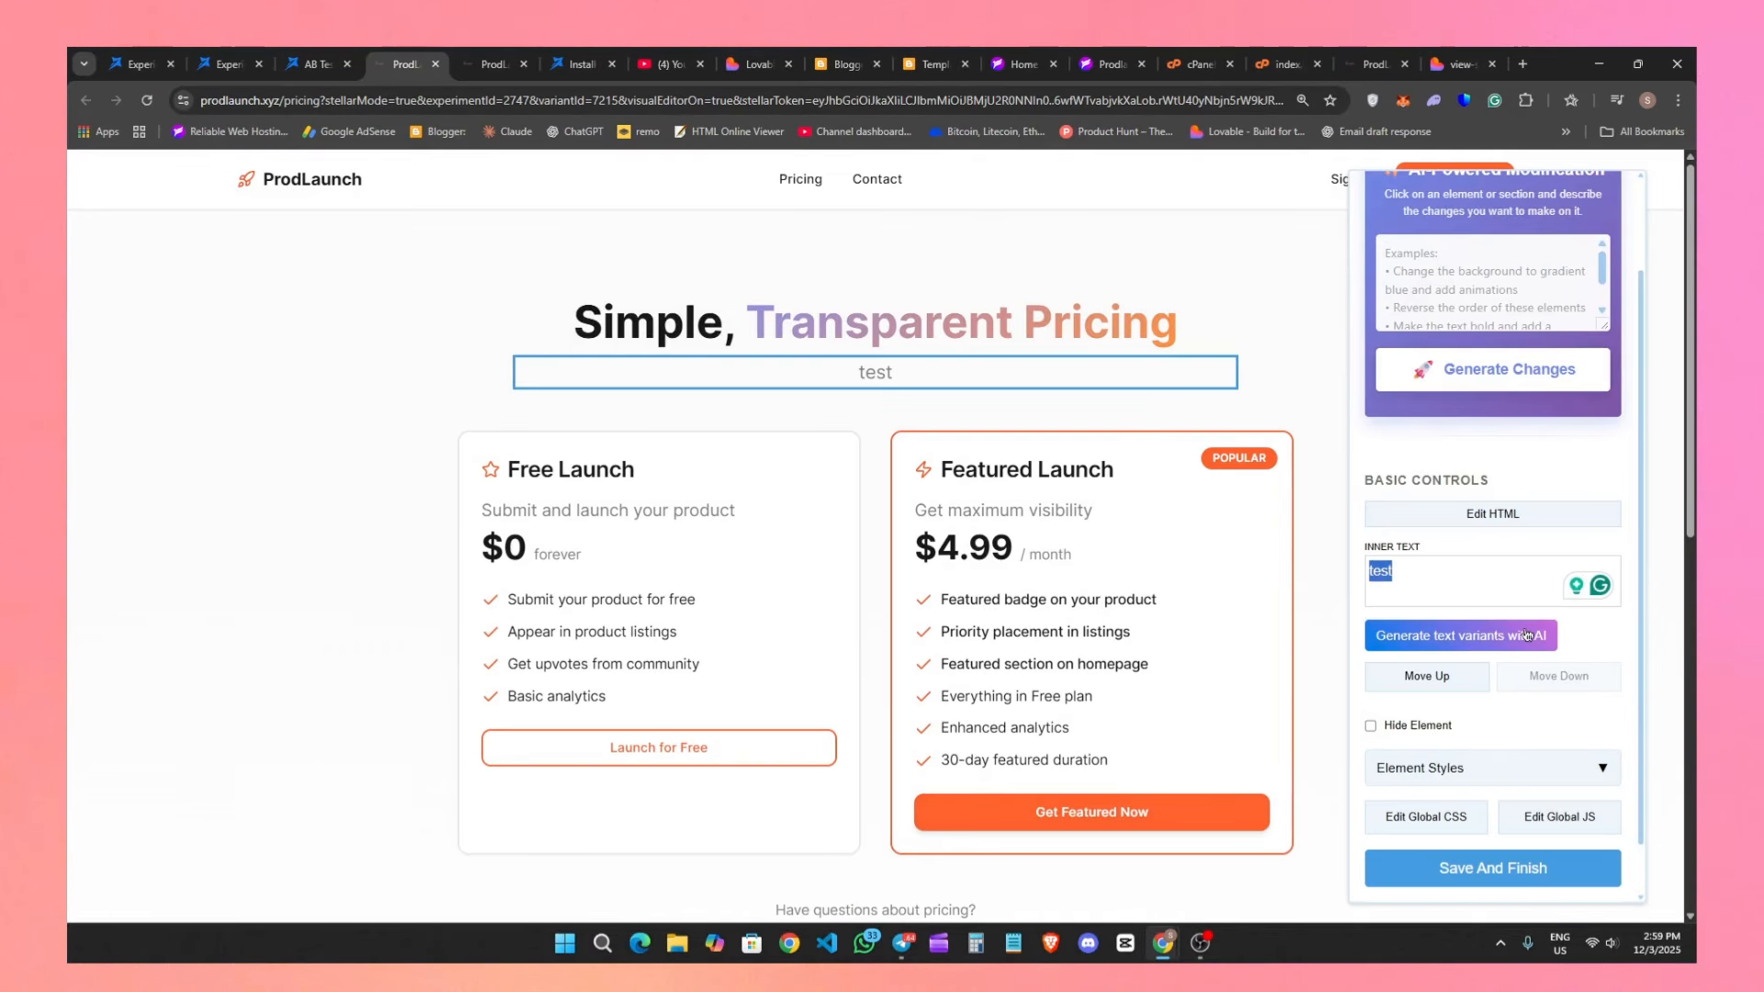
left_click(1476, 642)
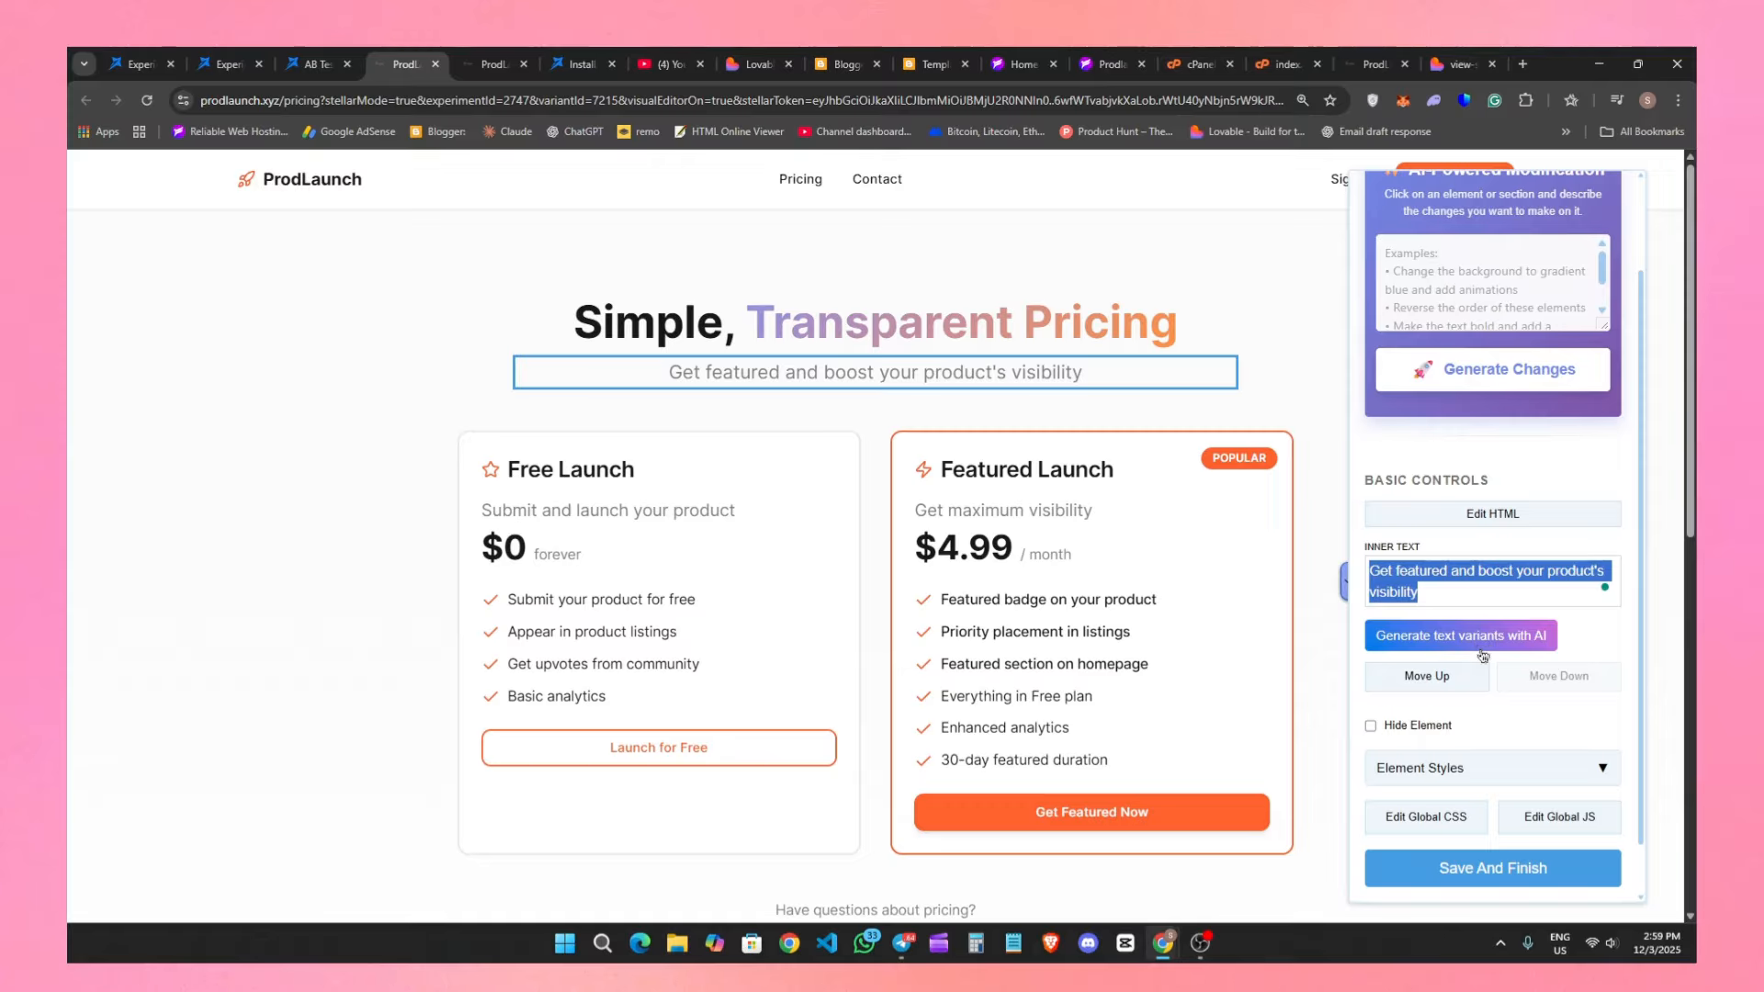
Generate AI text variants for the subtitle and apply "Maximize your product's exposure and attract more users".
left_click(1476, 634)
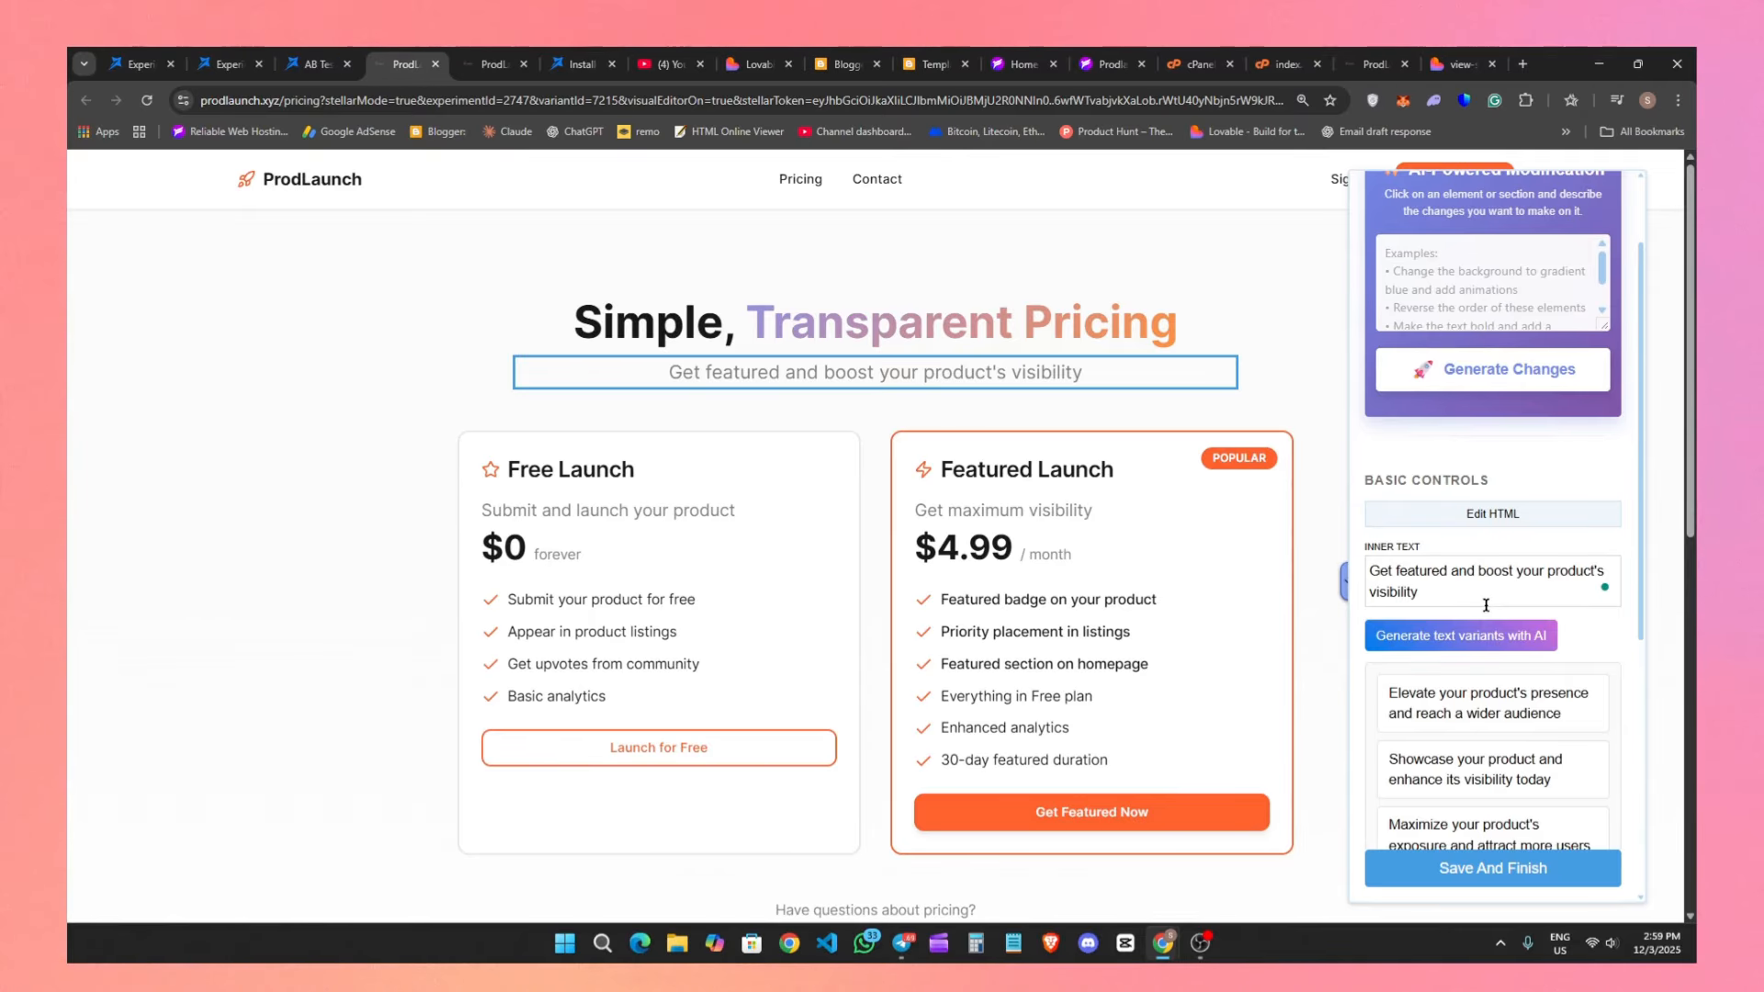
scroll(1484, 643, "down", 2)
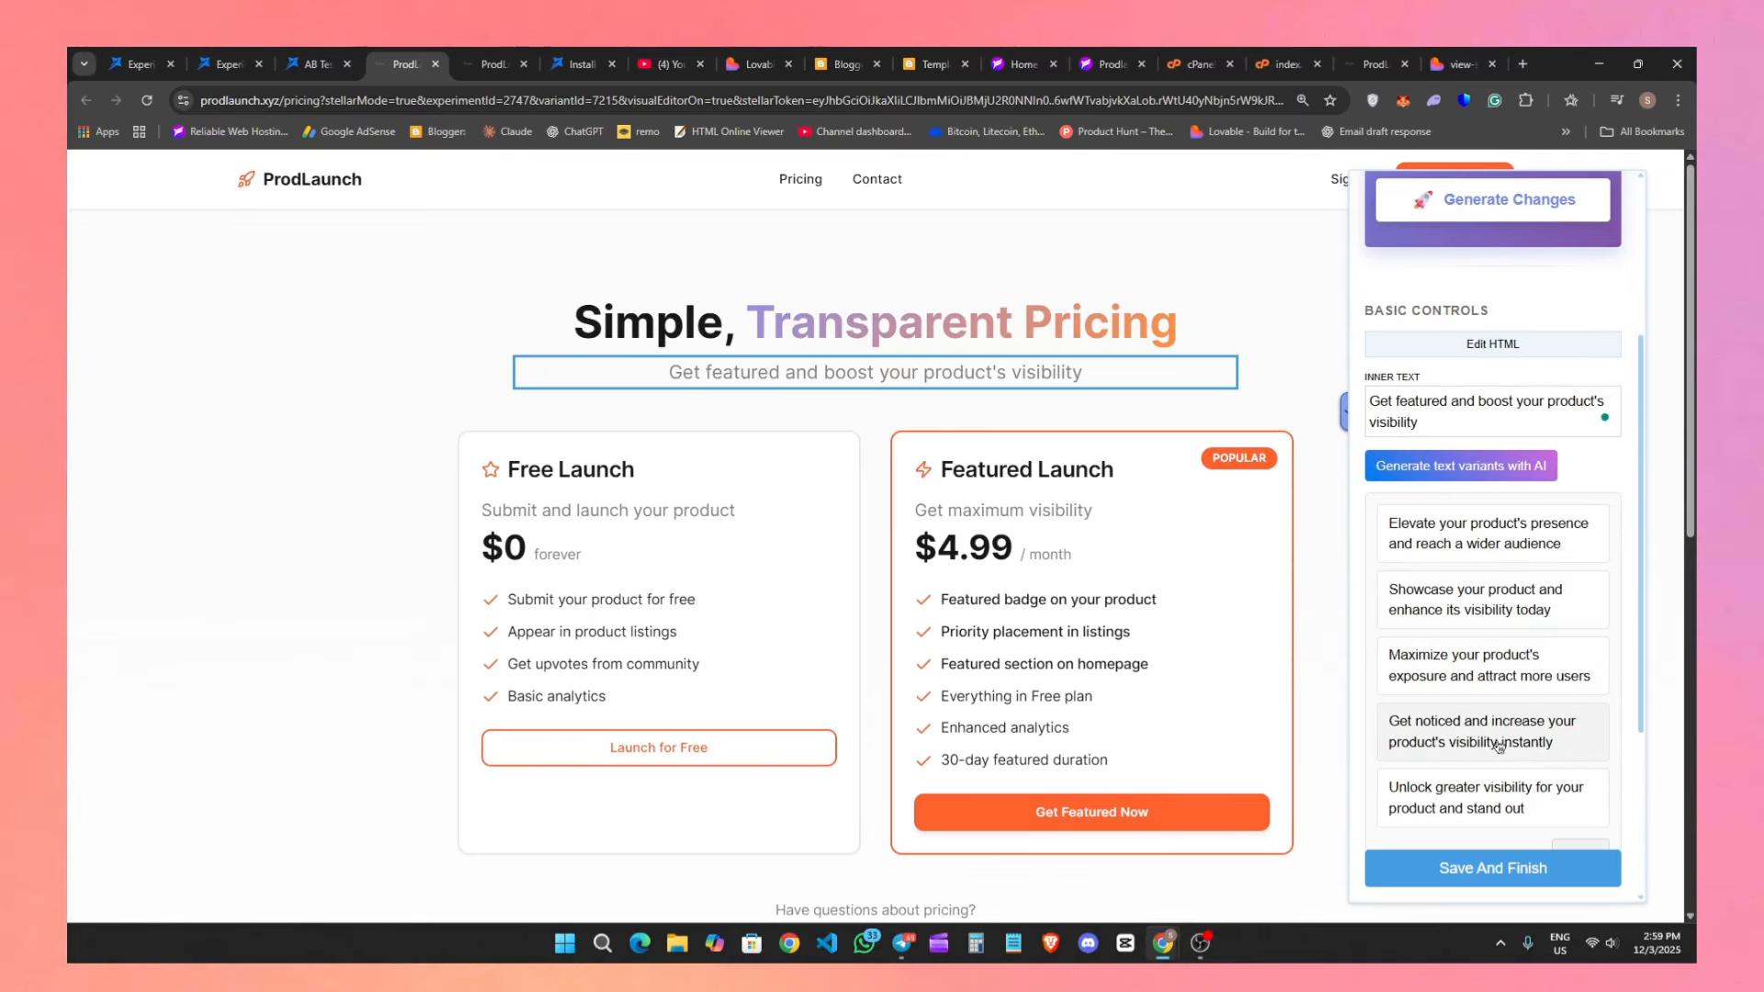
left_click(1481, 678)
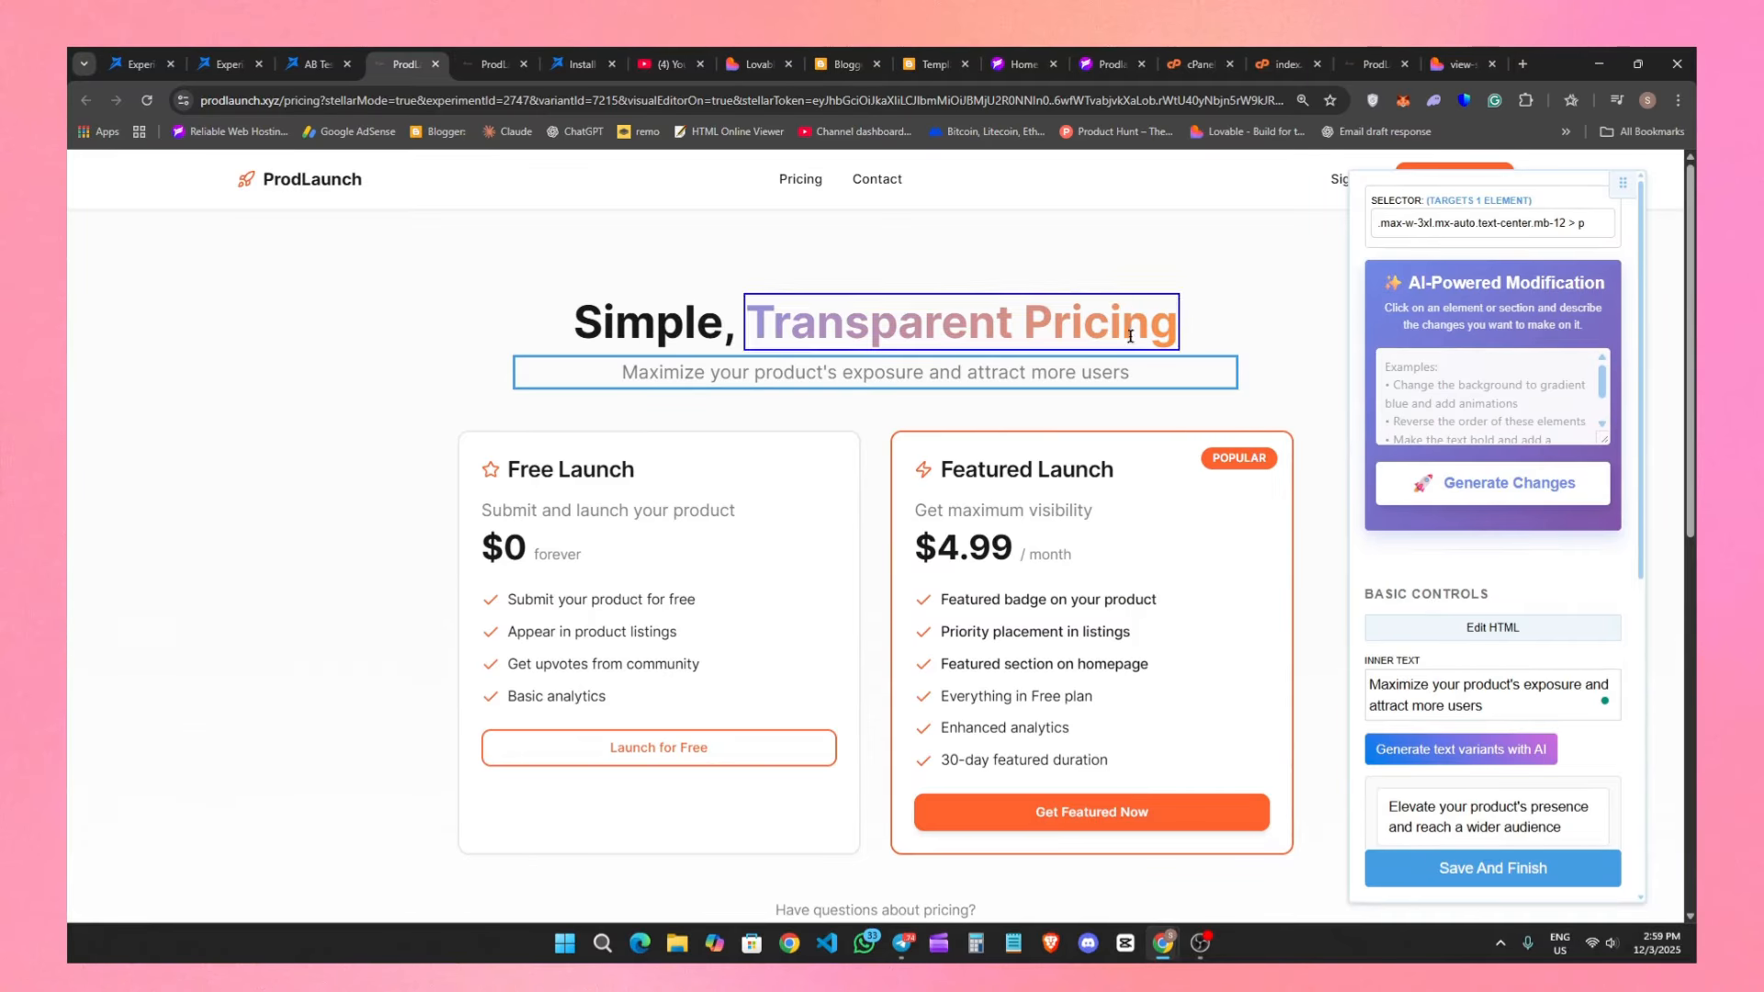
Generate an AI-powered modification of the whole main heading with the prompt "change color to black".
left_click(1220, 329)
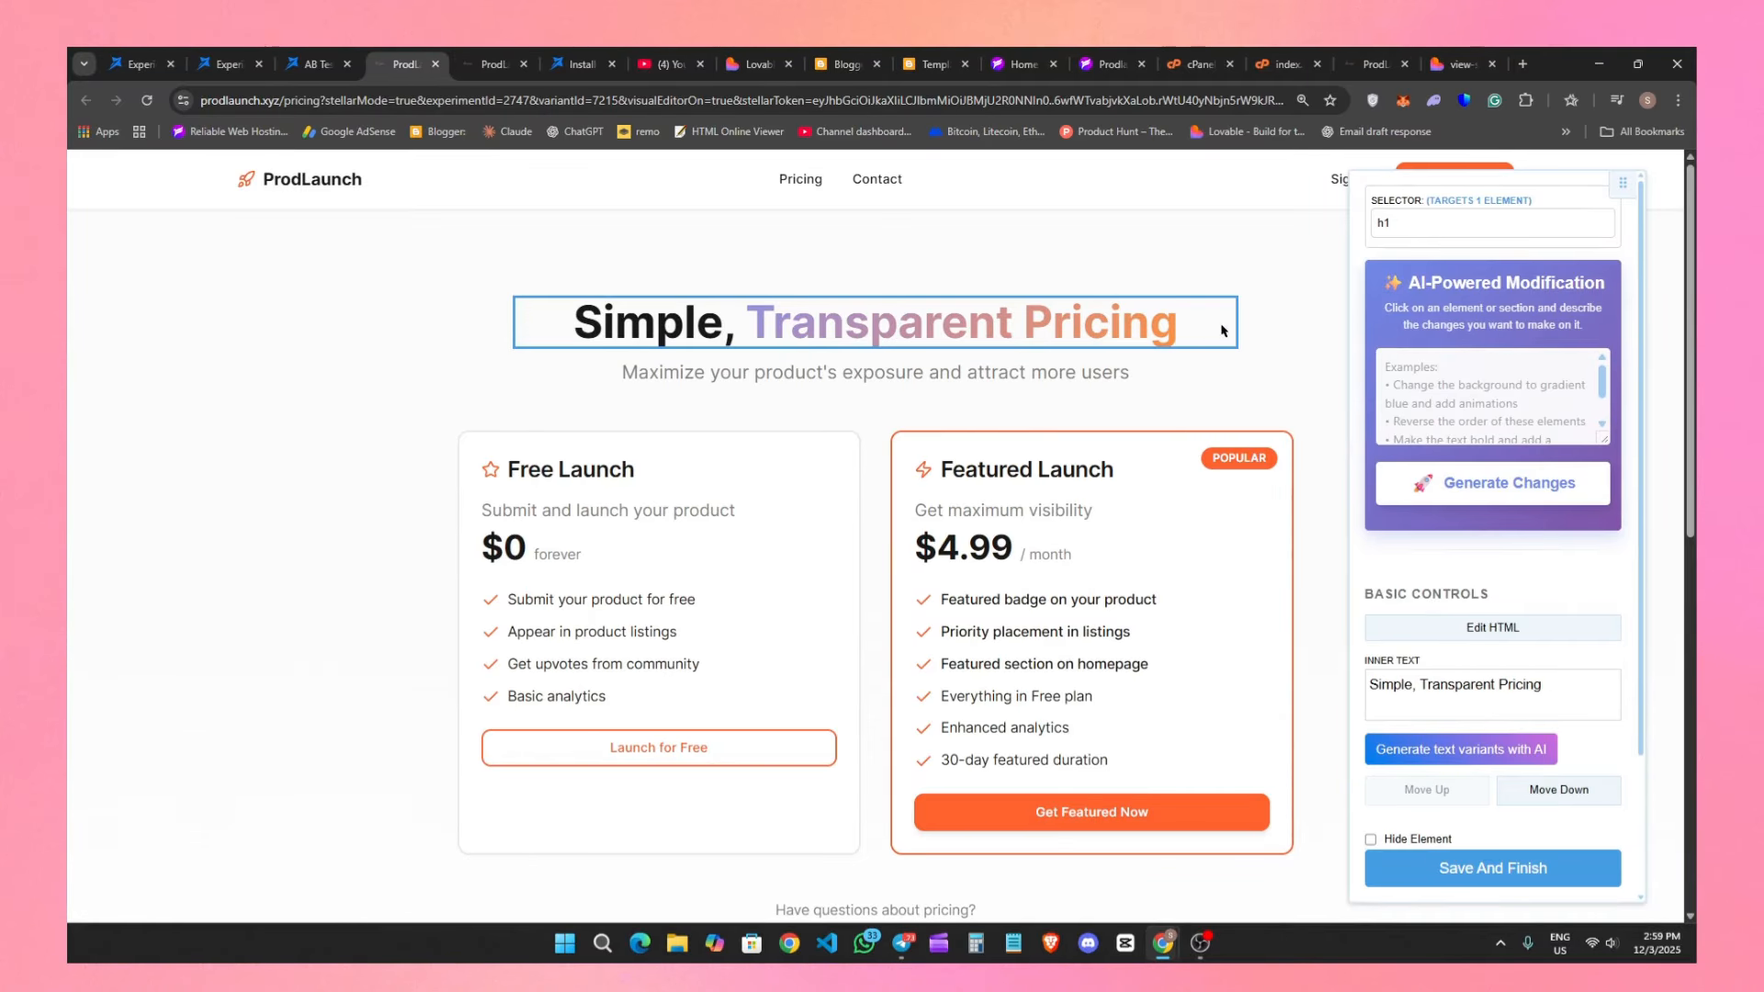
left_click(1488, 384)
type("change color to black")
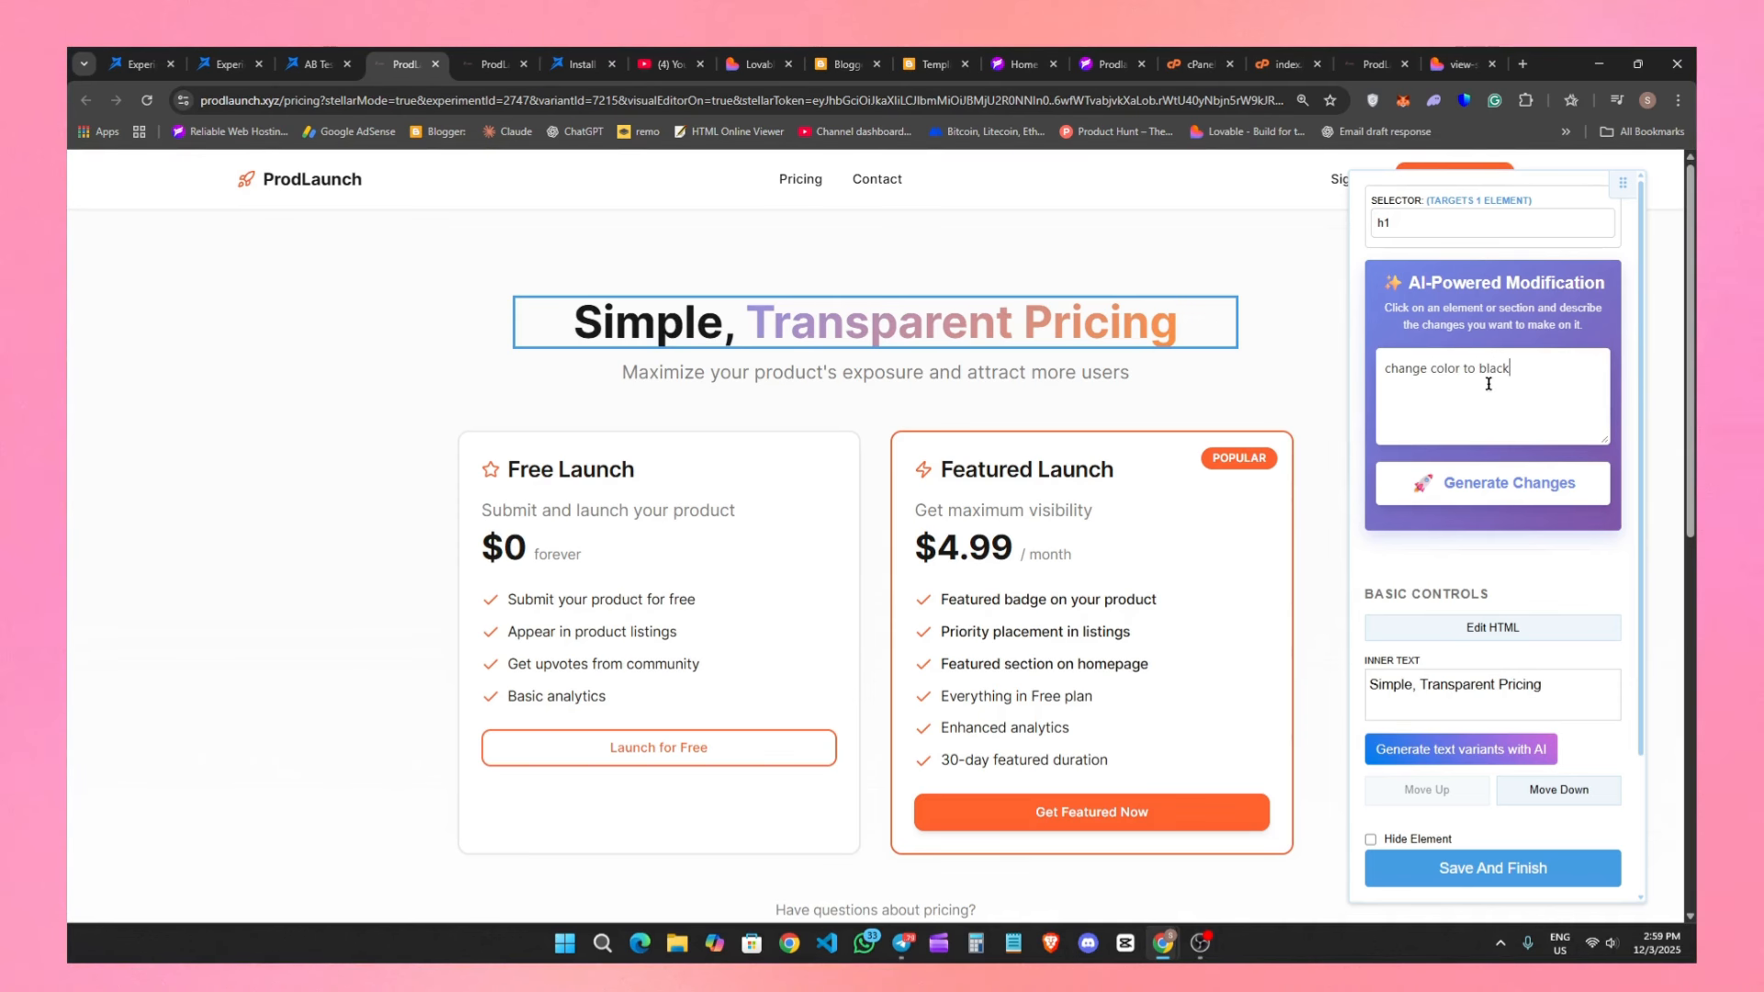
left_click(1545, 483)
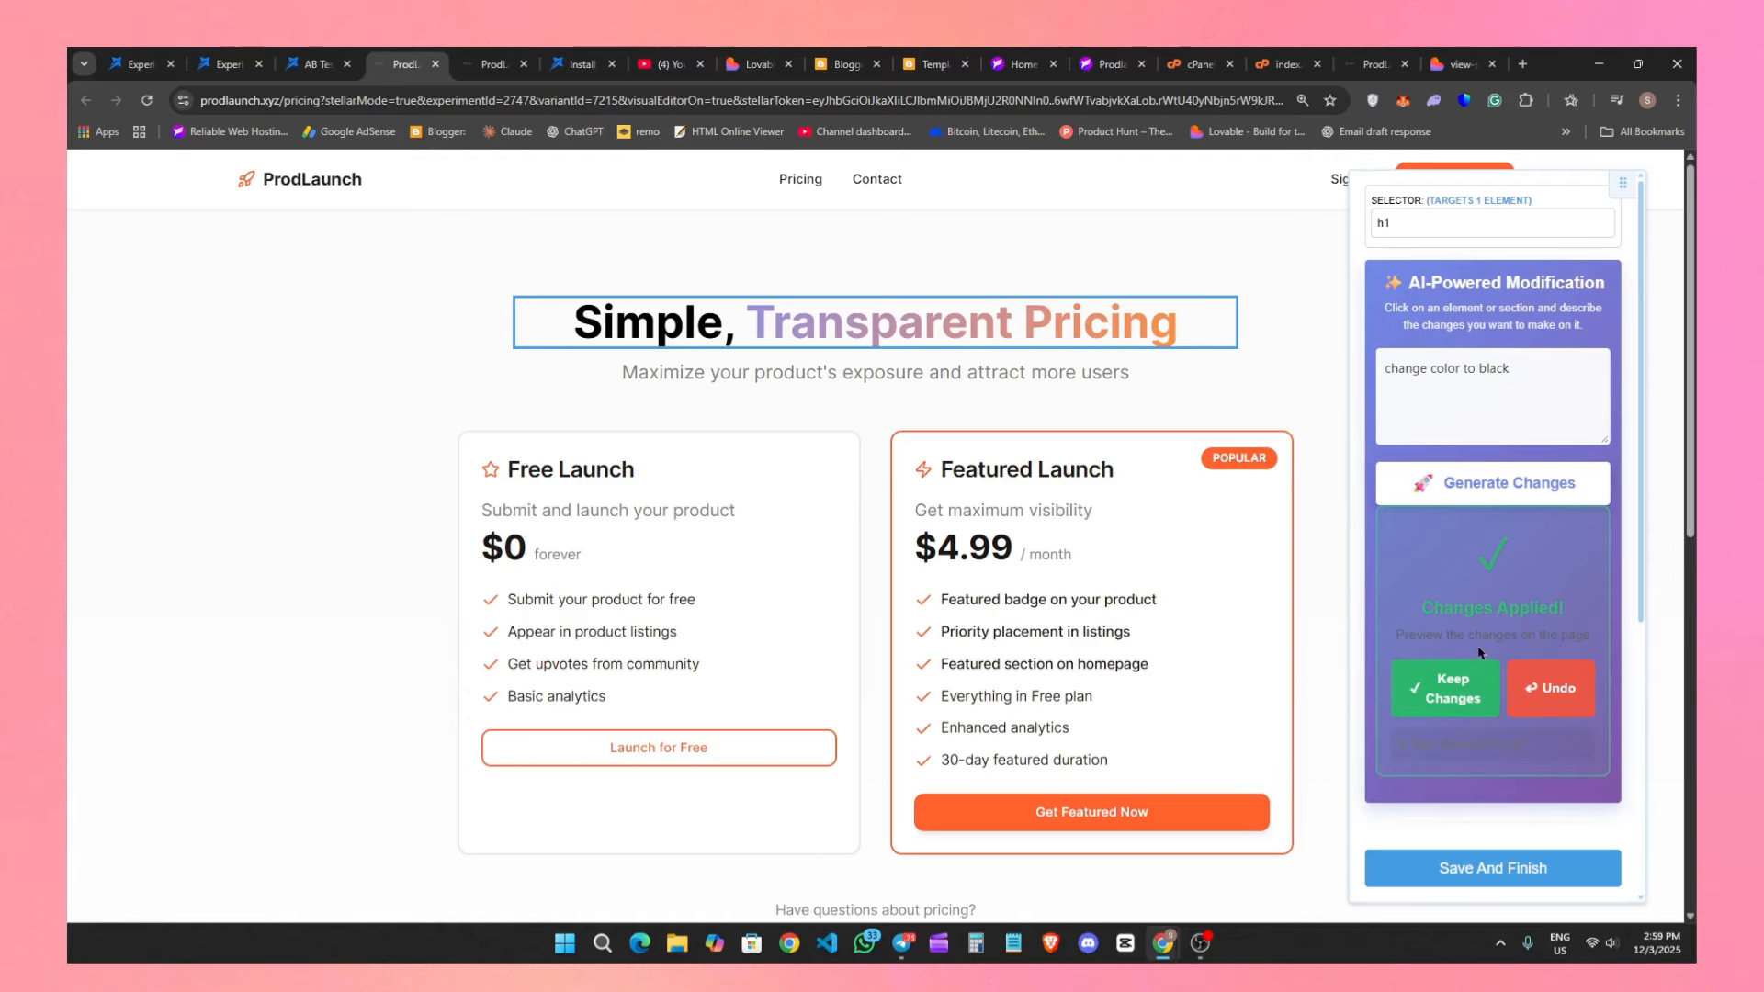
left_click(925, 331)
triple_click(925, 331)
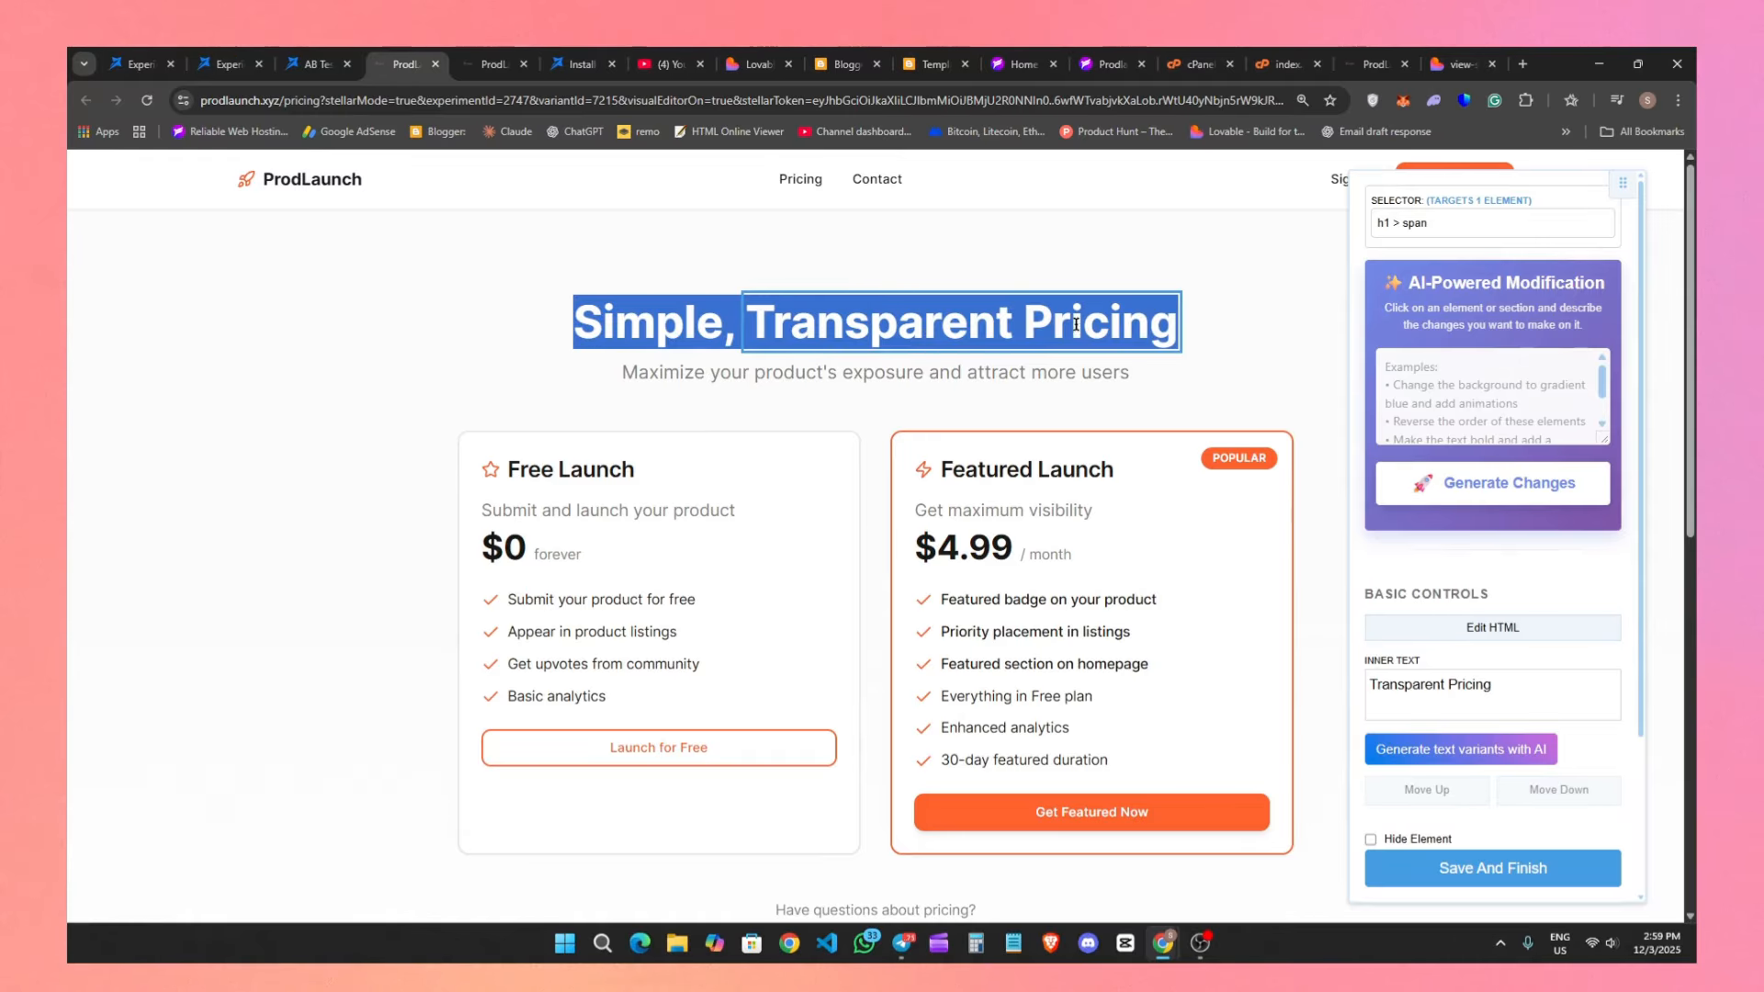
left_click(1201, 327)
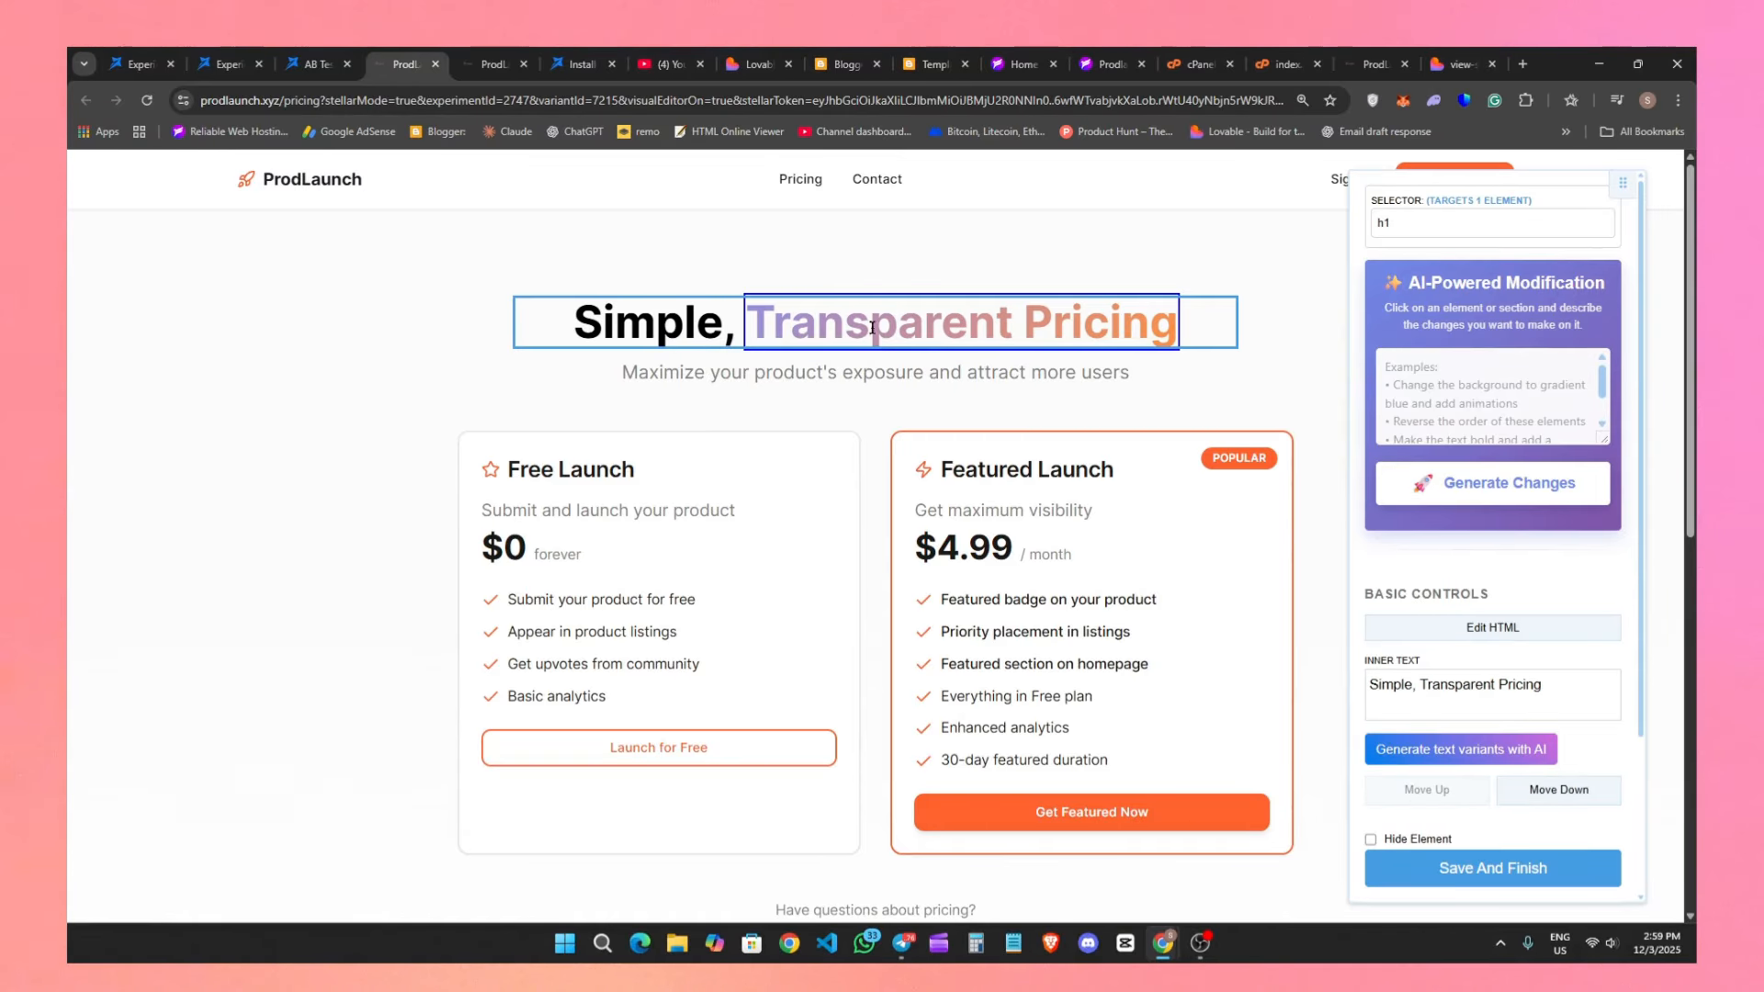
left_click_drag(782, 320, 1192, 325)
left_click(1192, 325)
triple_click(1191, 325)
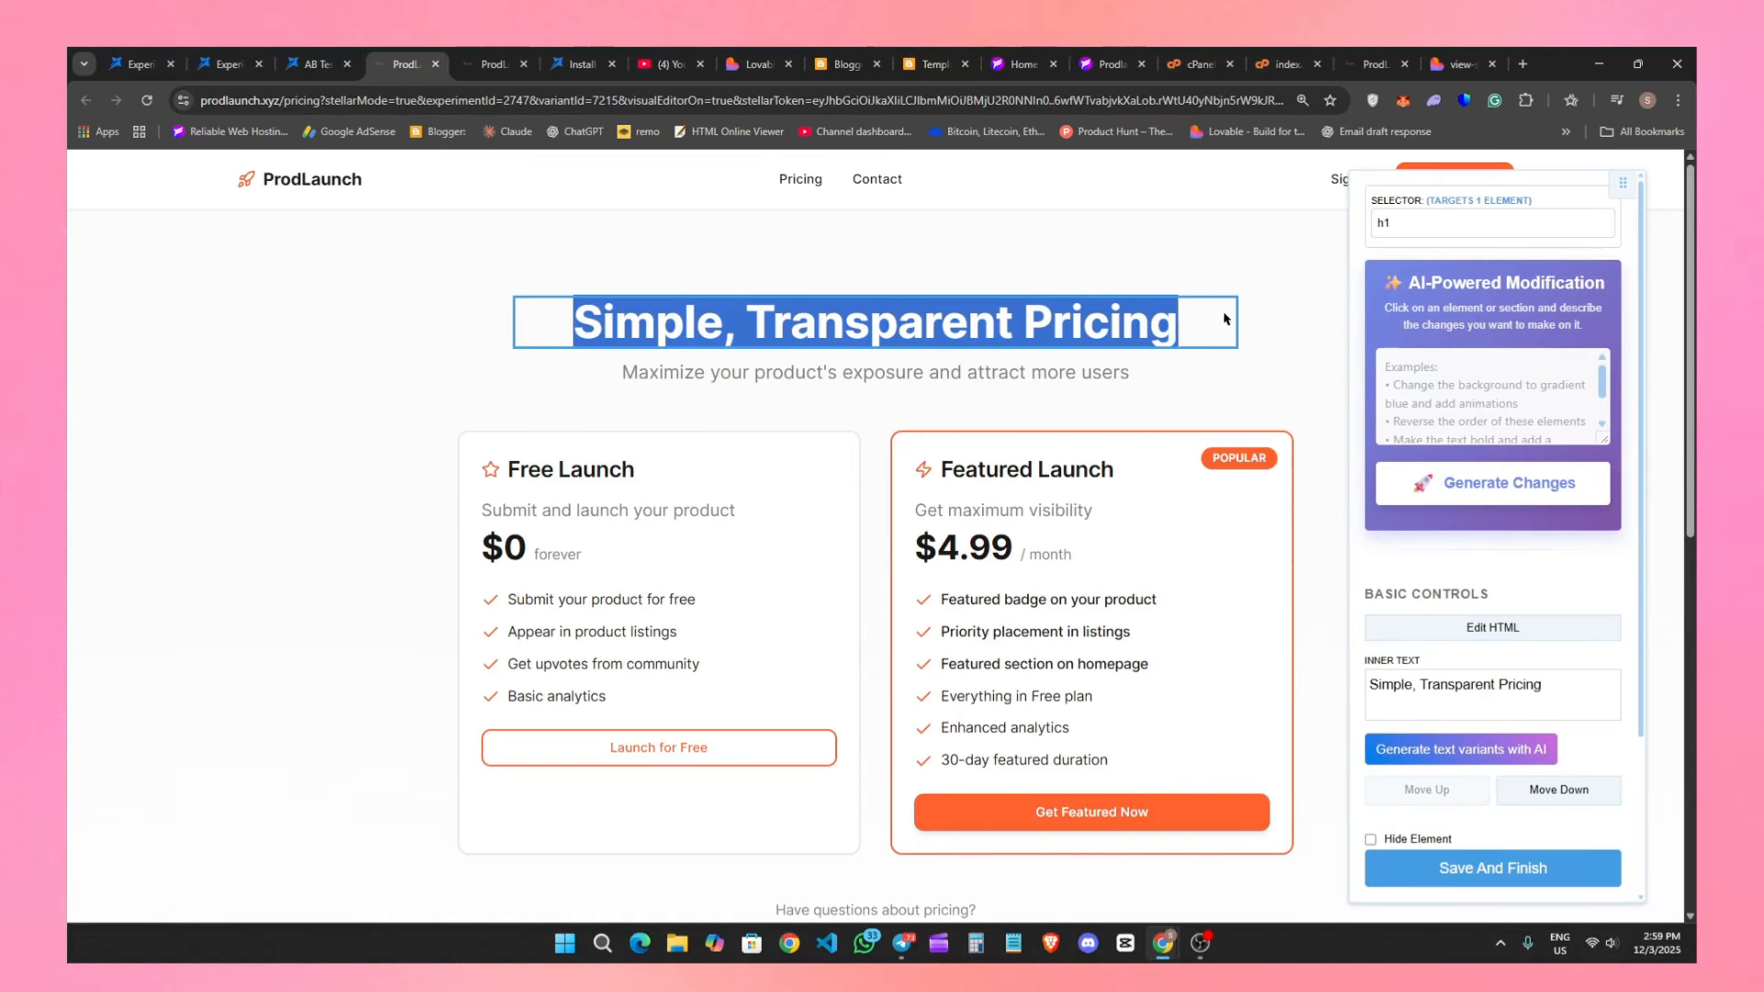
Generate an AI-powered modification of the Get Featured Now button with the prompt "add some animations to button".
left_click(1168, 639)
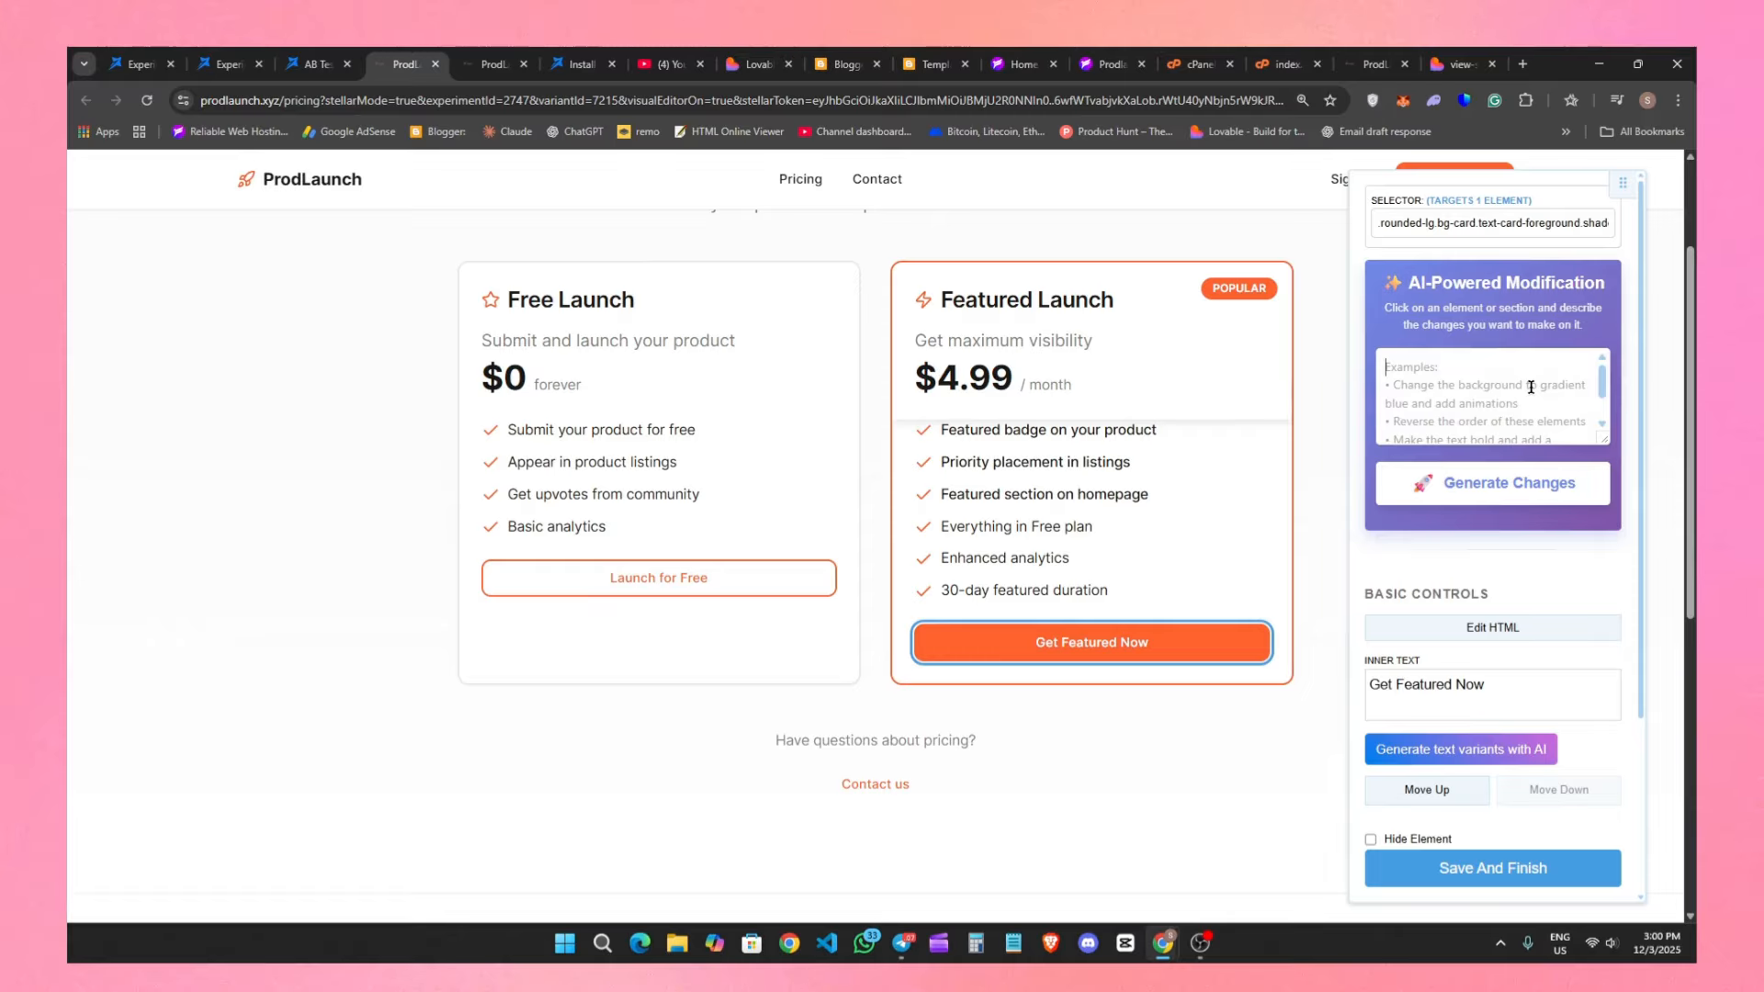
type("a")
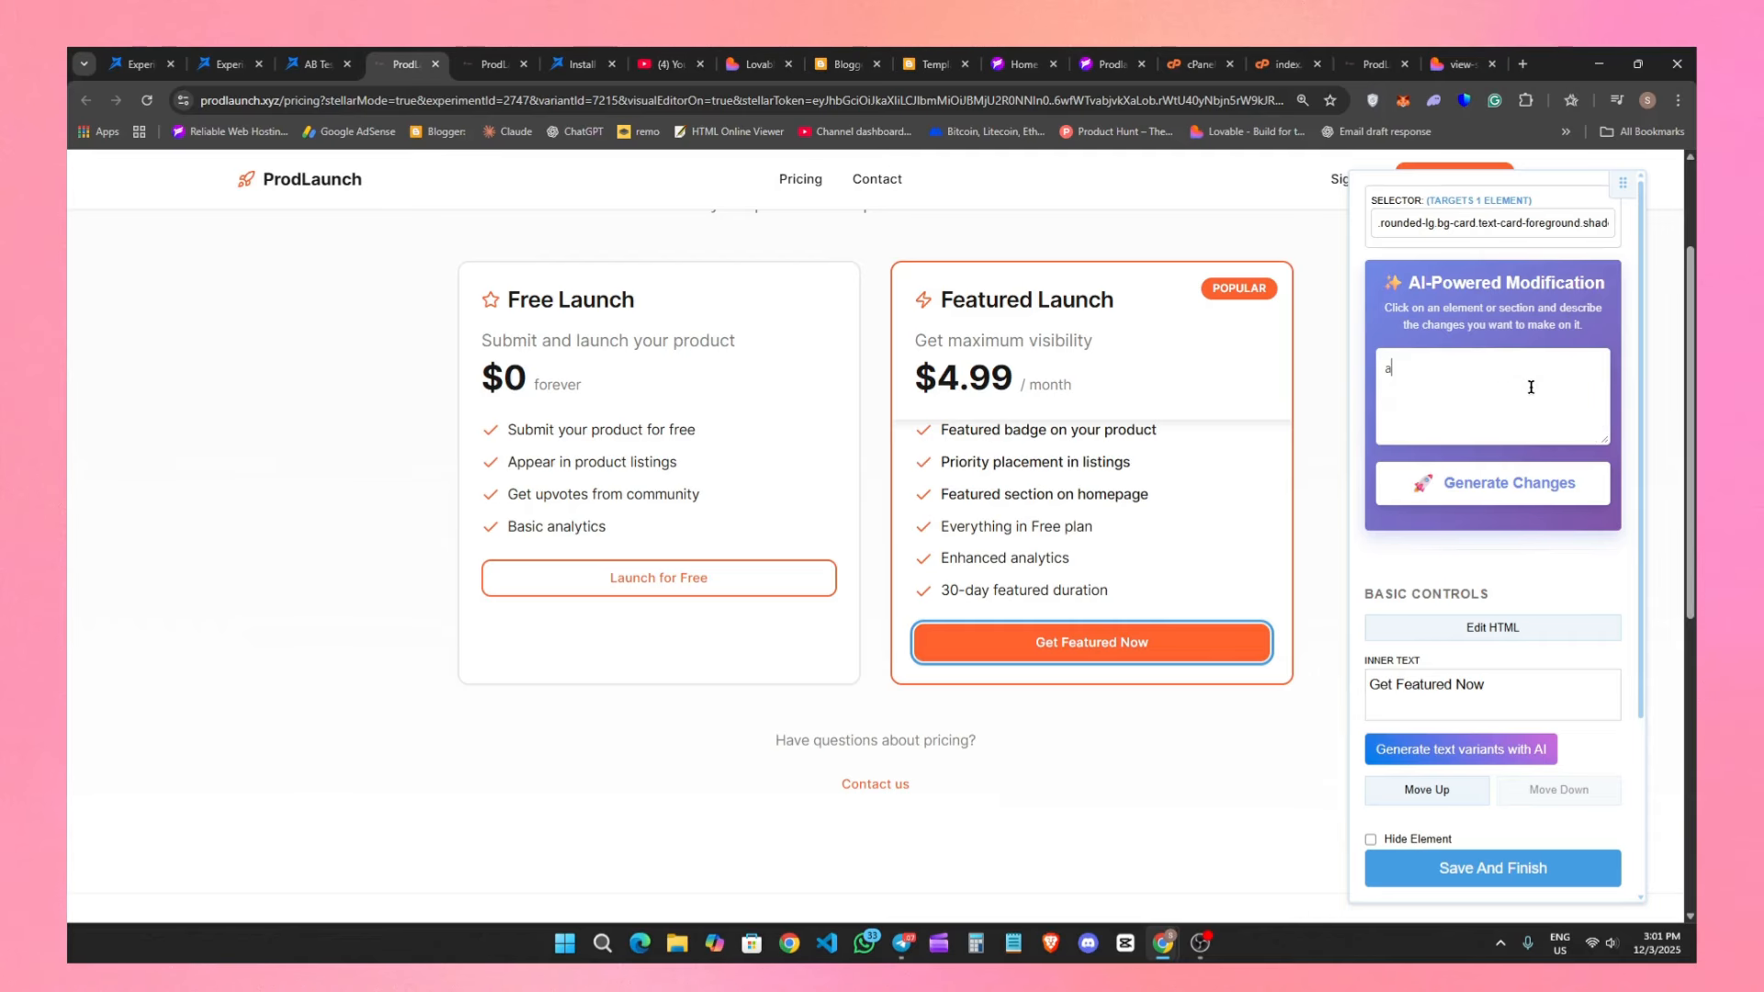
type("dd some ani")
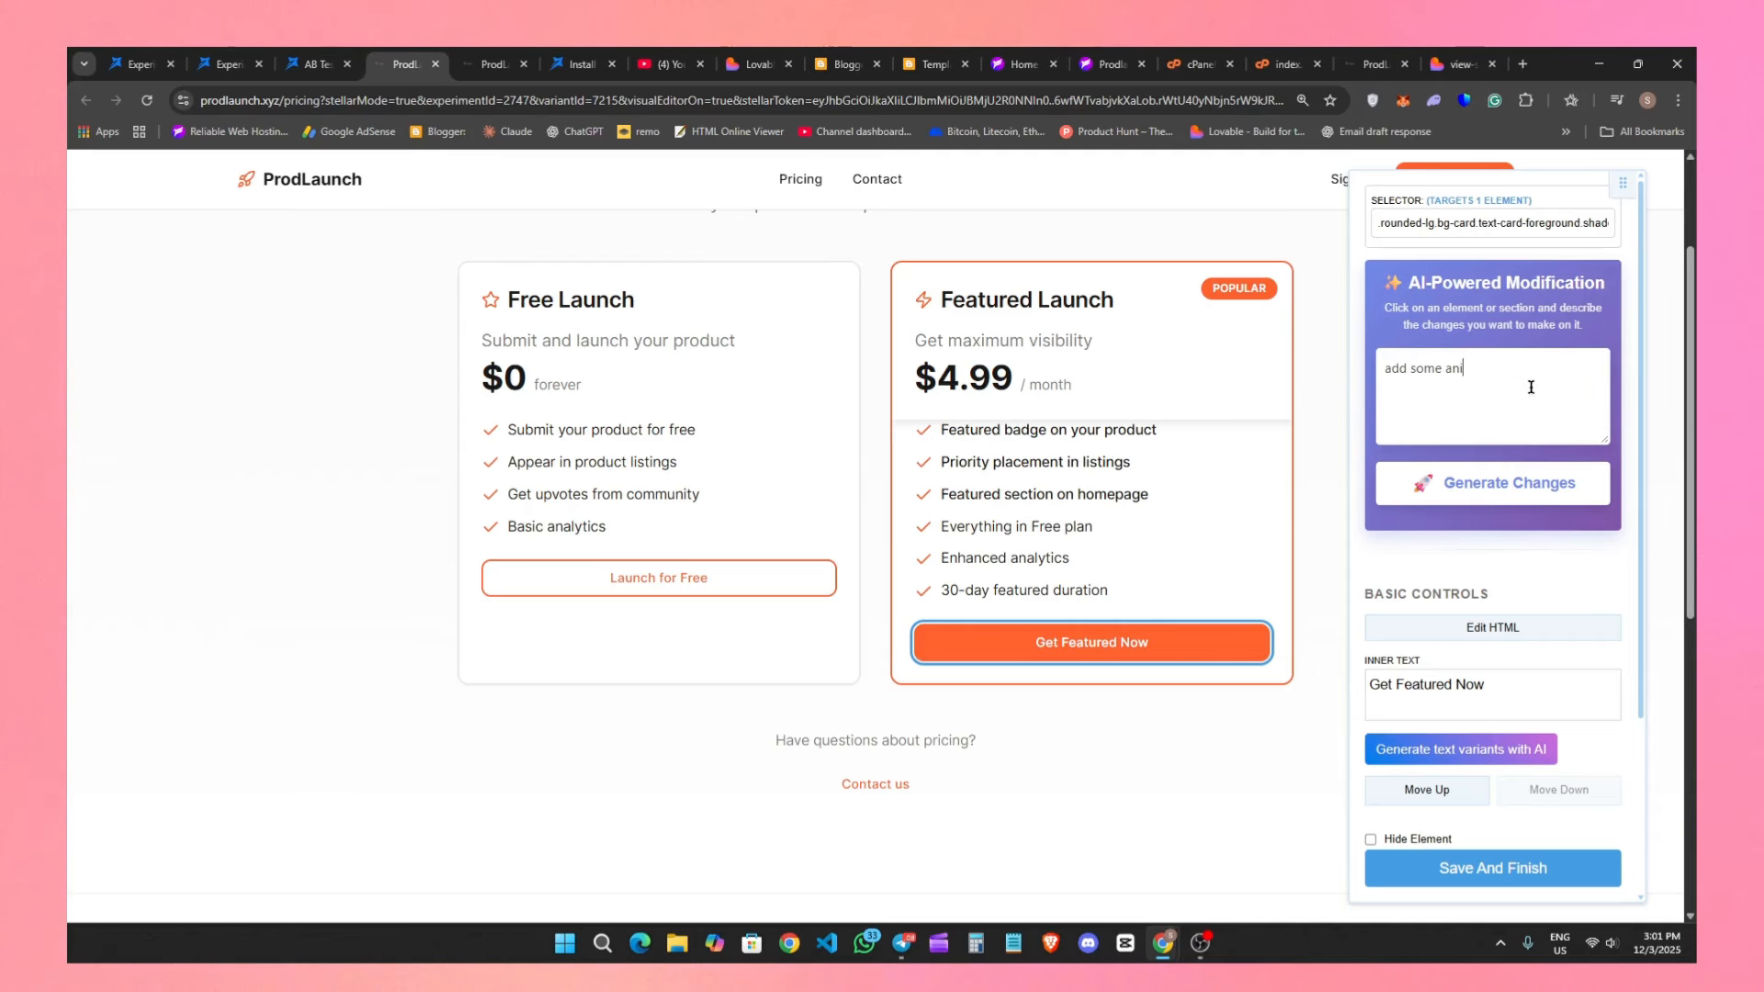
type("matios")
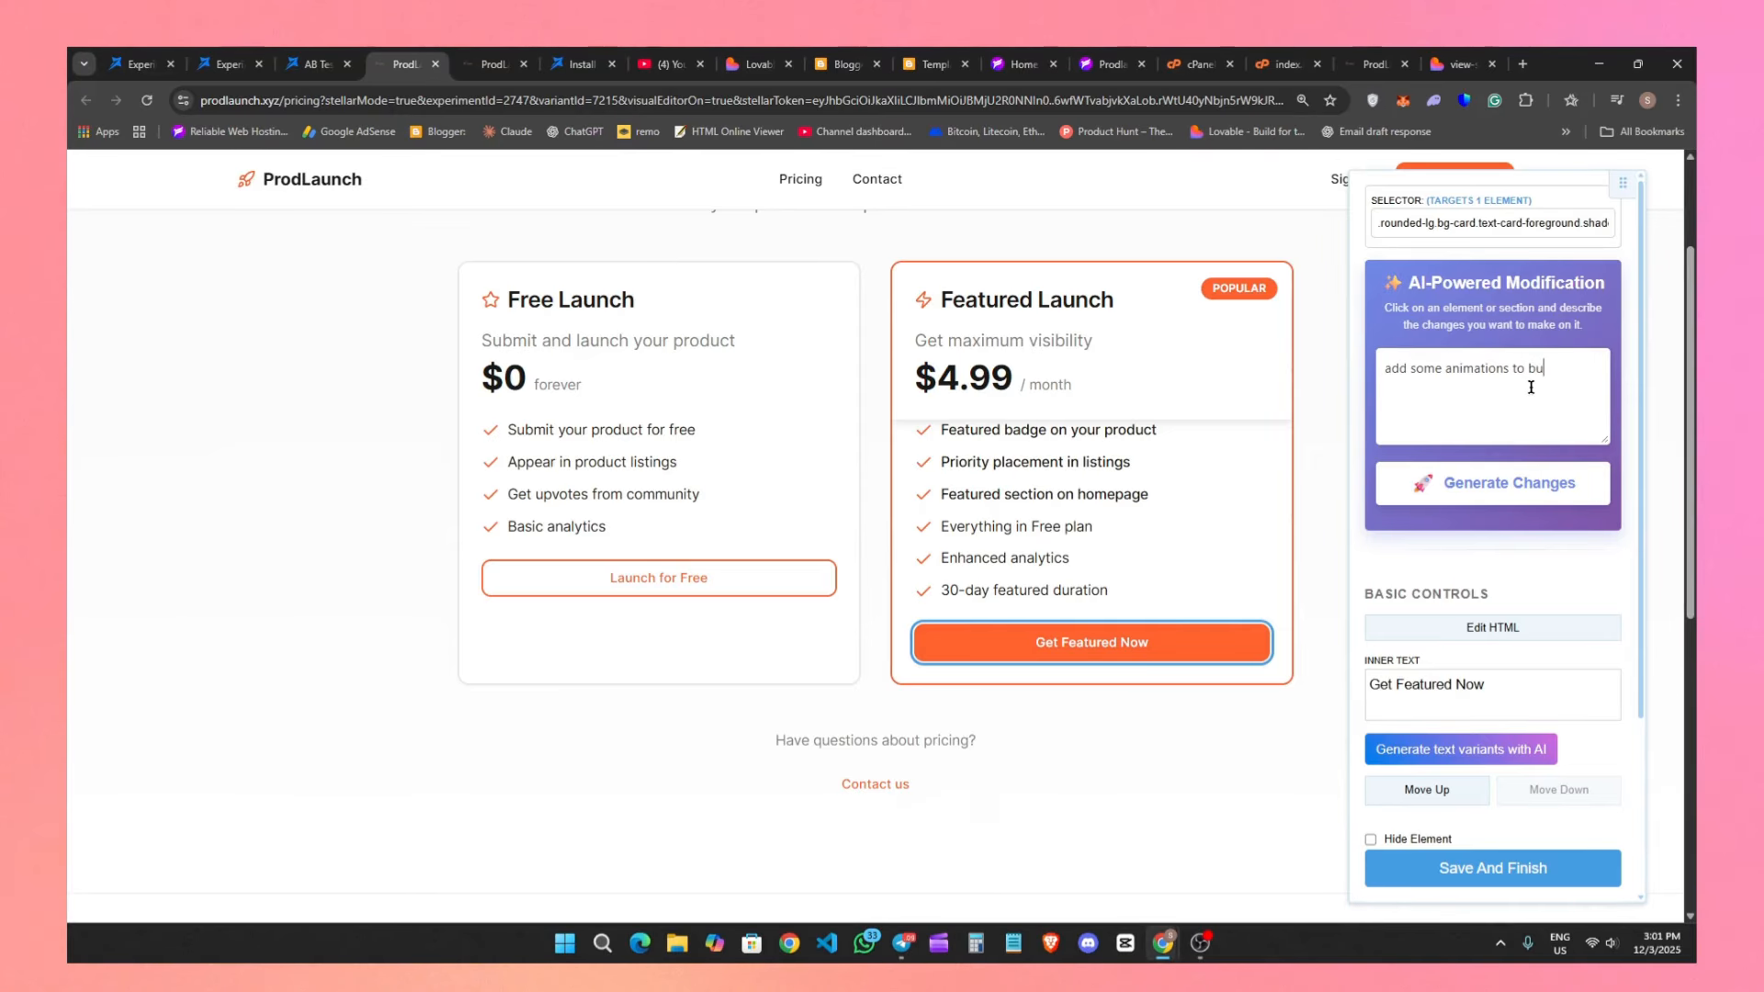
left_click(1443, 483)
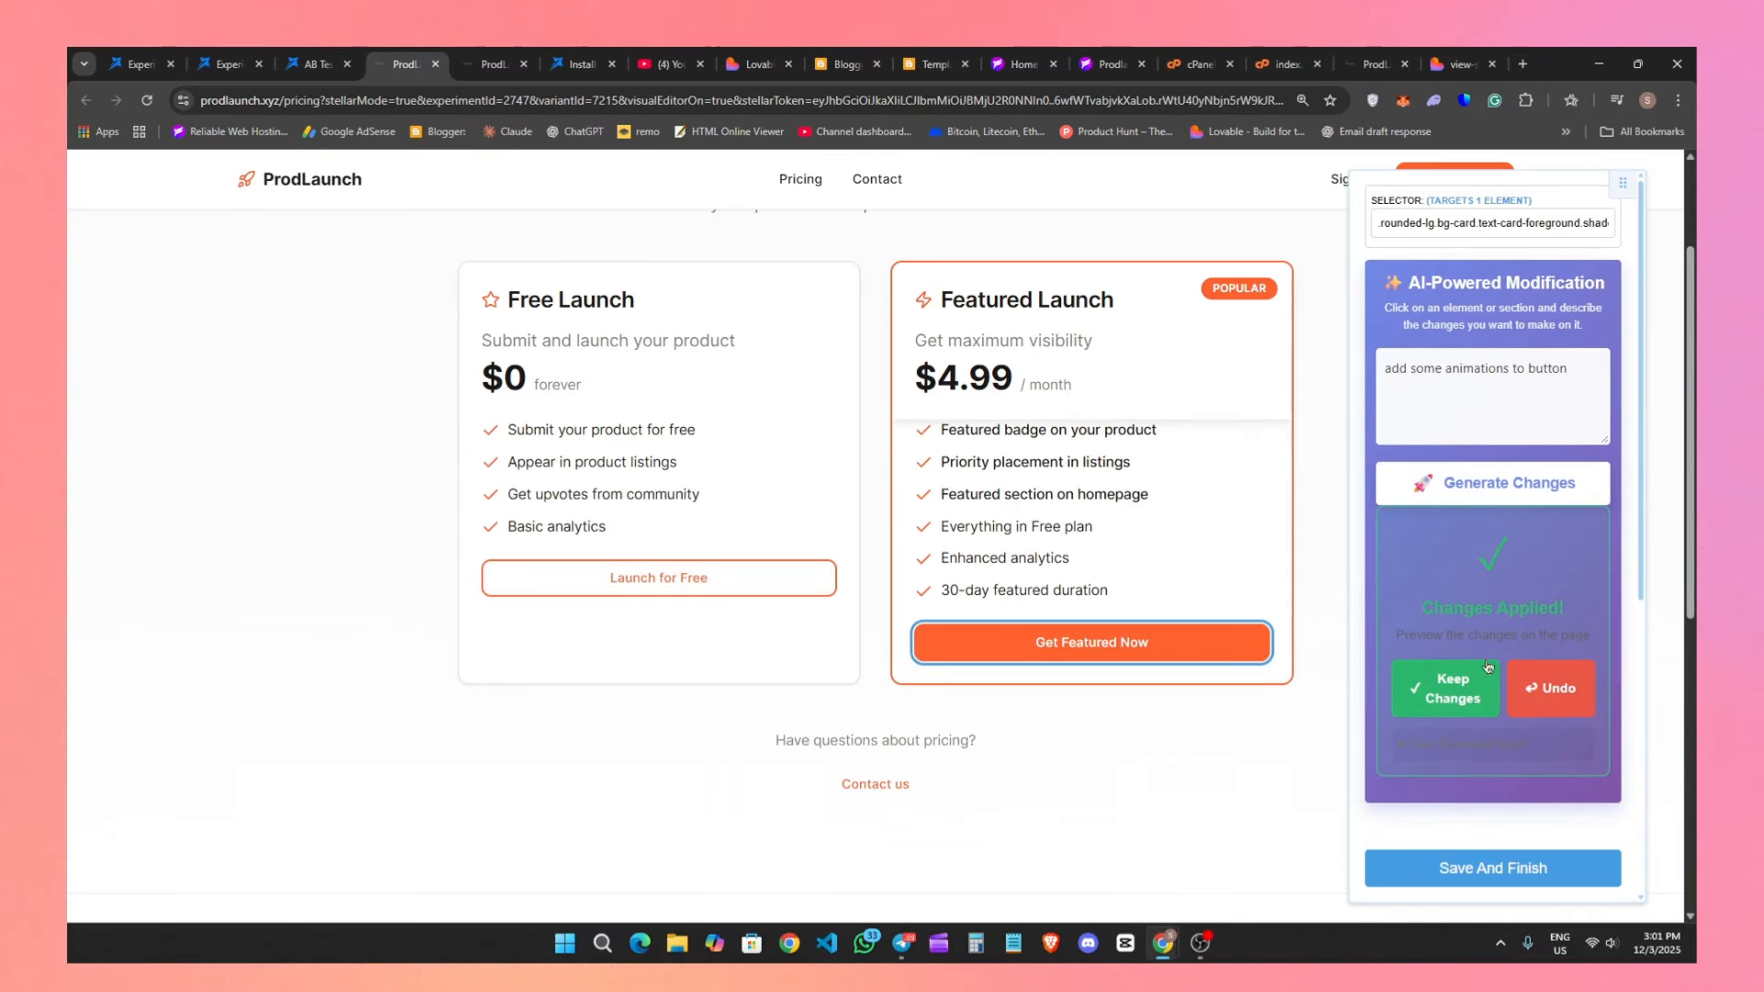
Generate an AI-powered modification of the Launch for Free button with the prompt "add animation".
left_click(1156, 651)
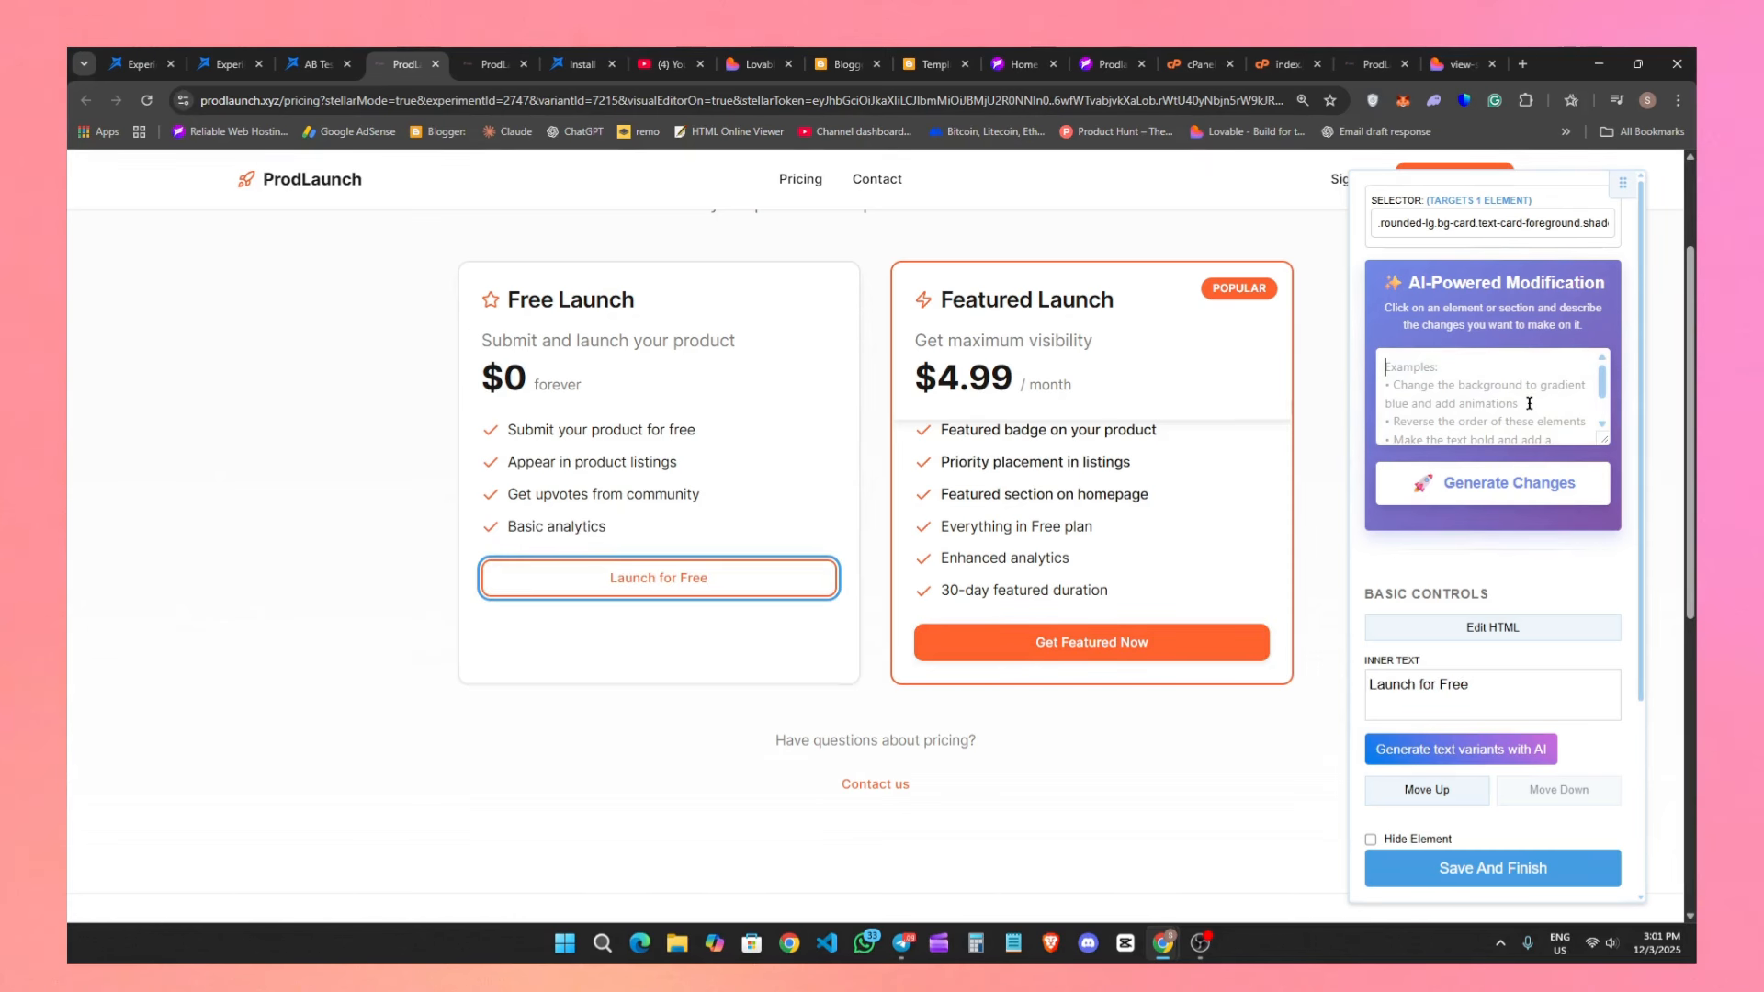
type("add animation")
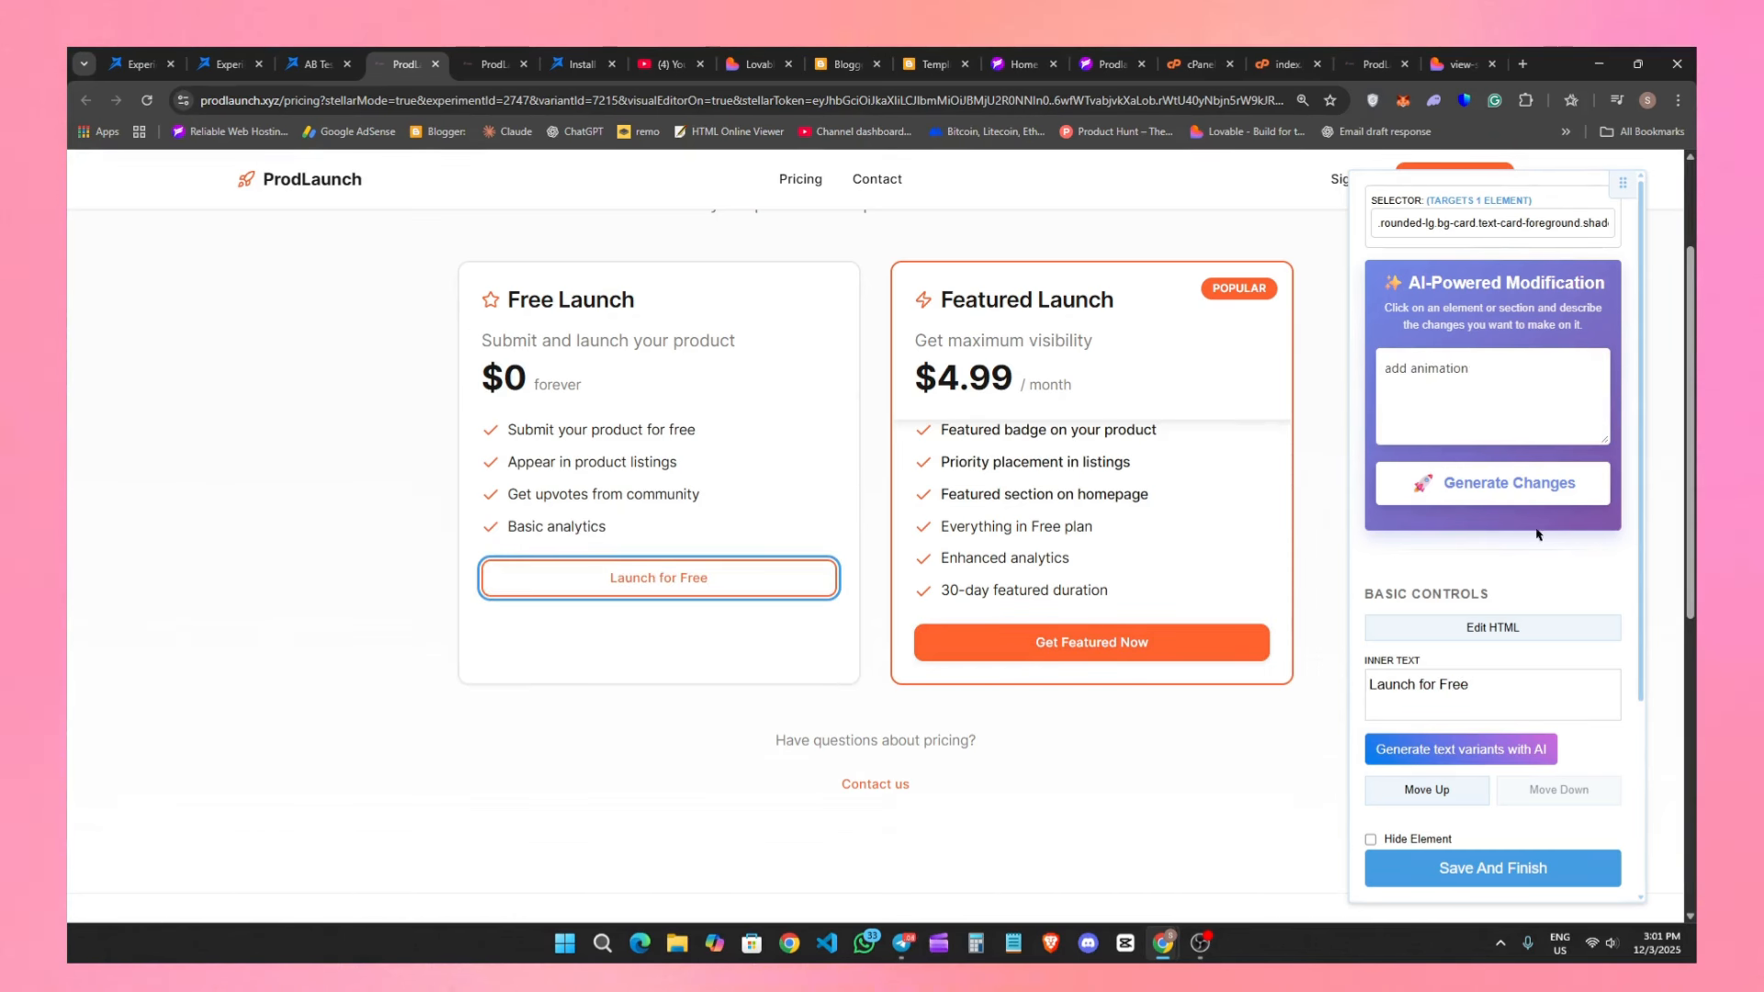
left_click(1525, 487)
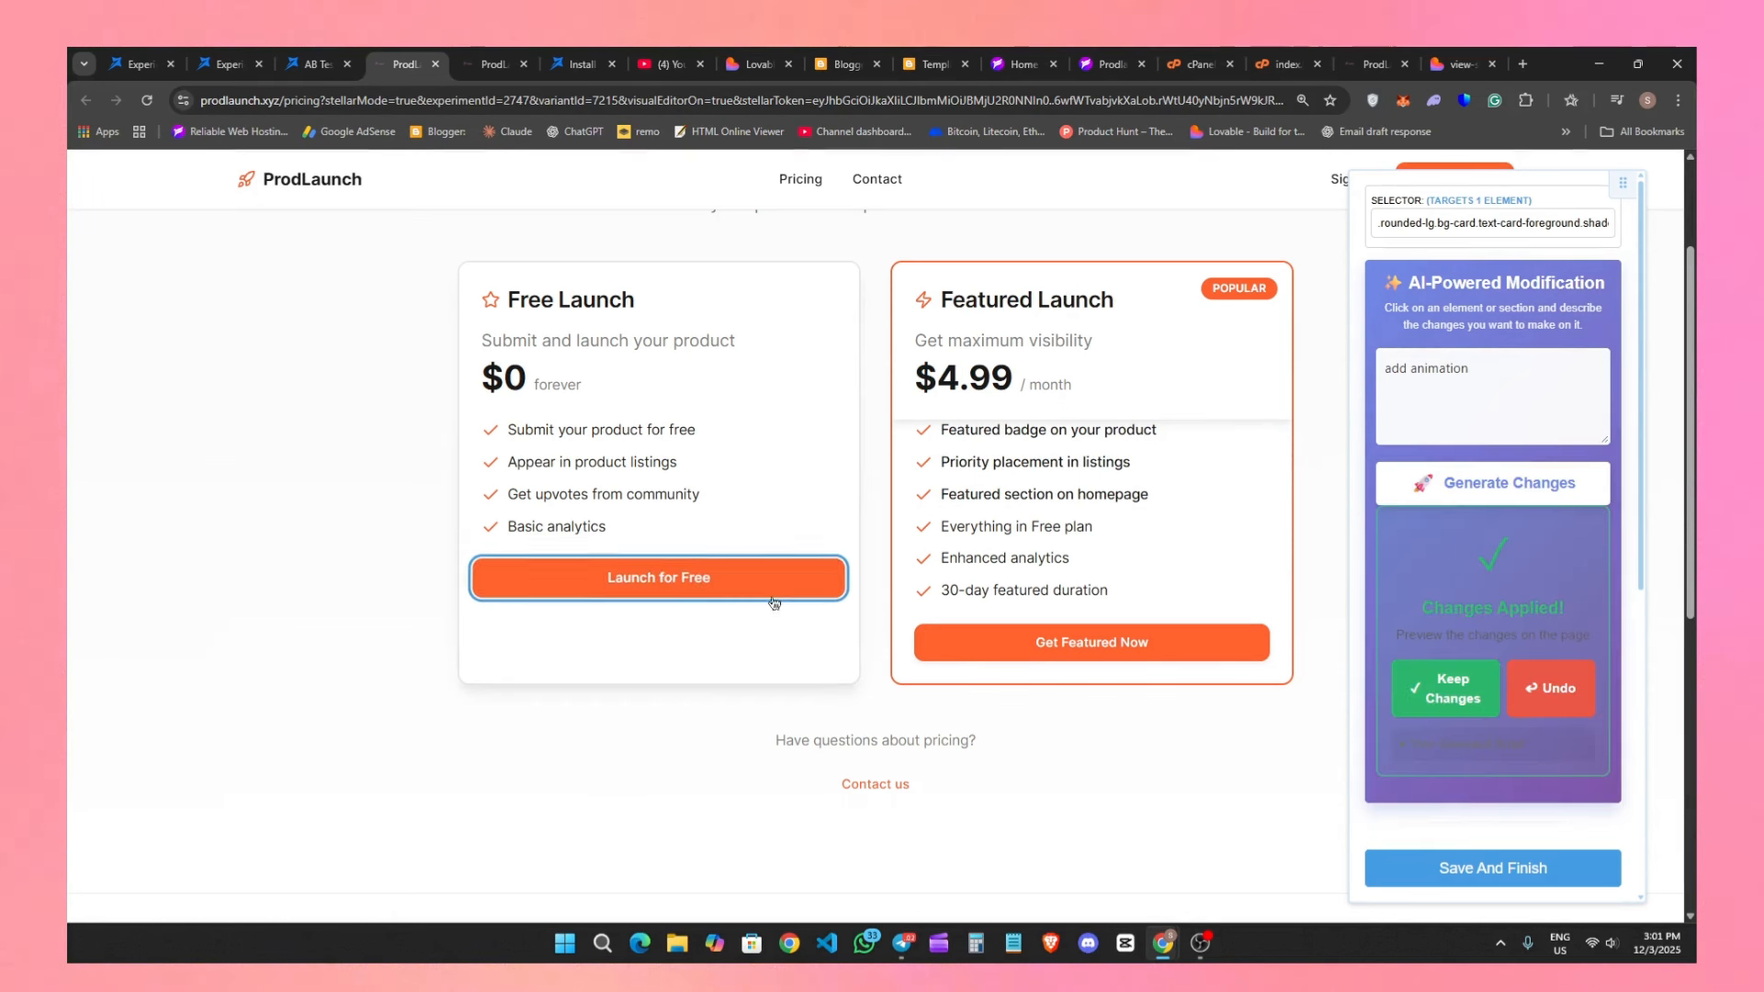
Keep the AI animation on the Launch for Free button and apply the AI text variant "Get Started with a Free Launch" to it.
left_click(1434, 685)
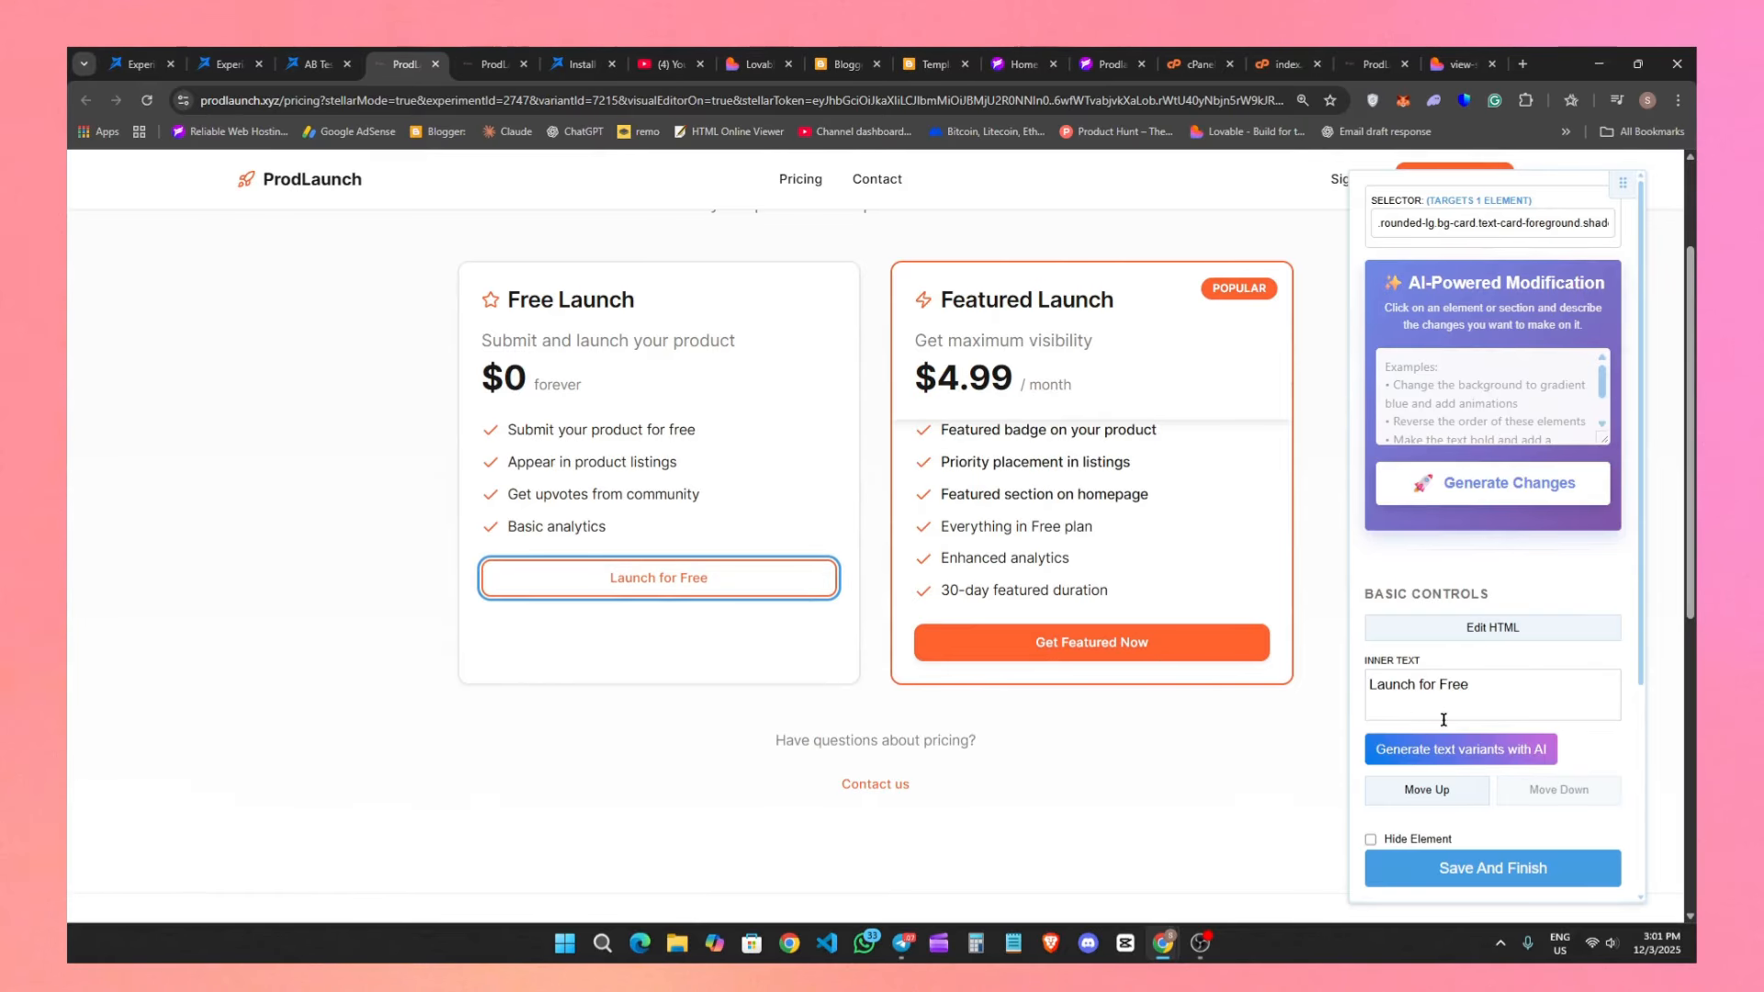
left_click(1452, 751)
scroll(1434, 717, "down", 2)
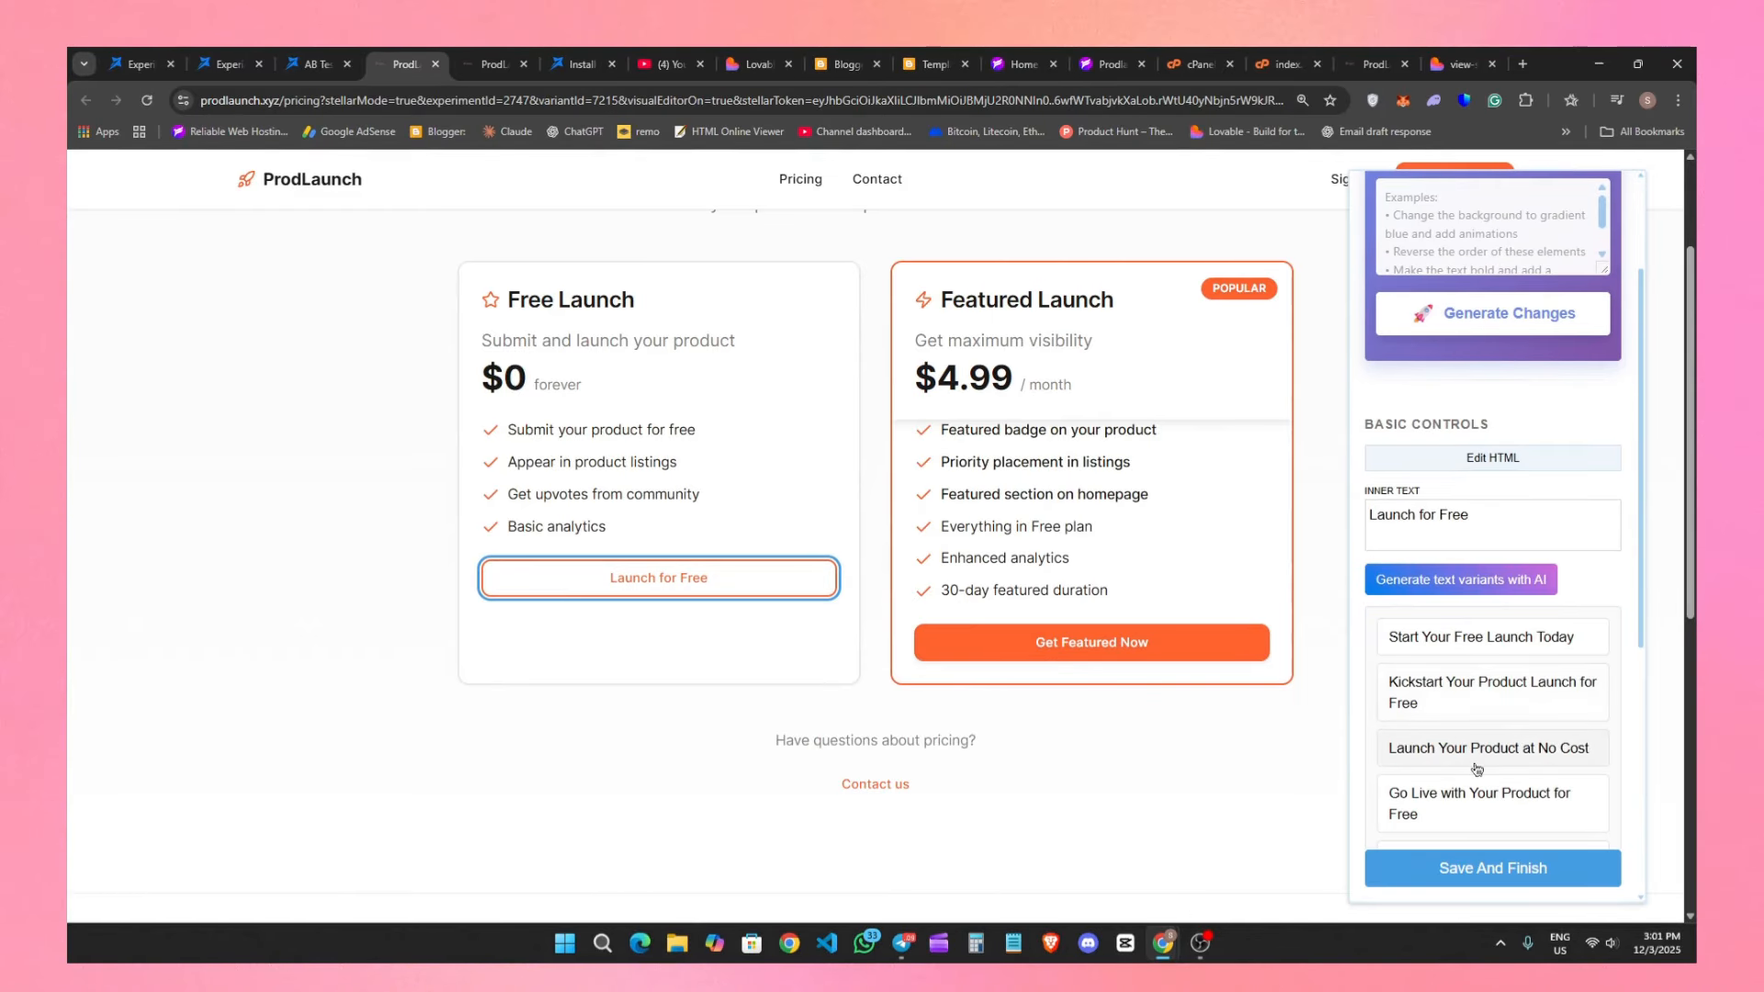
left_click(1490, 641)
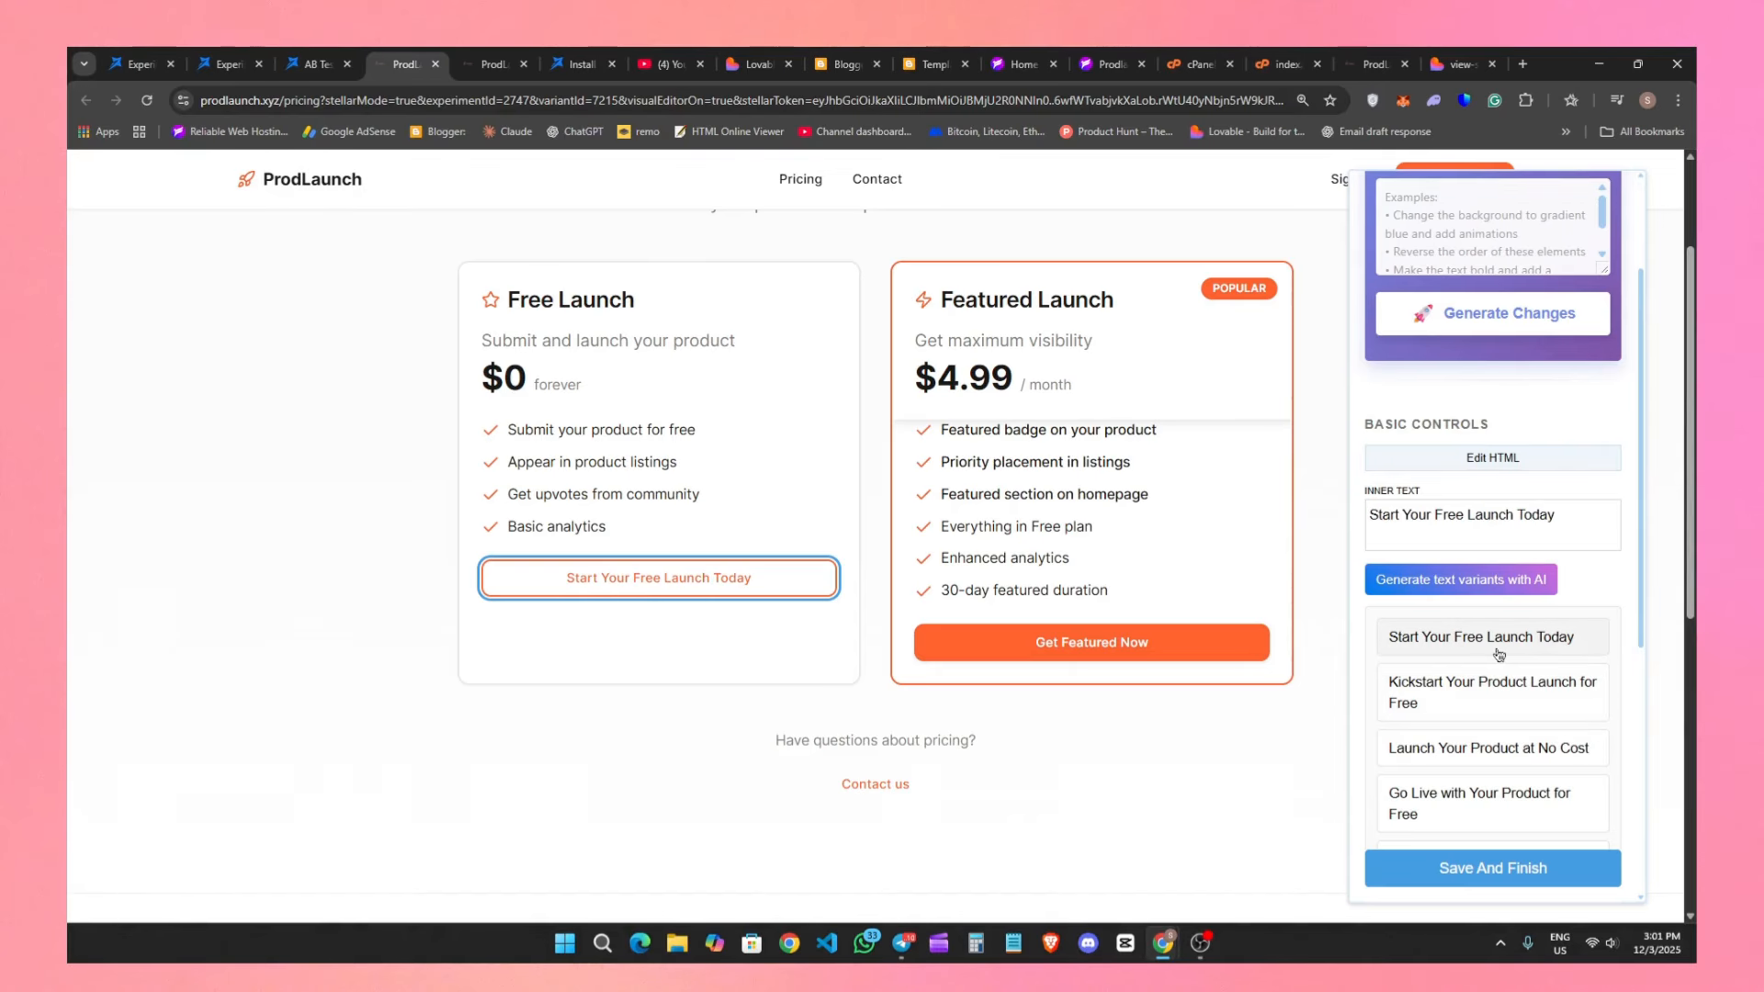
scroll(1500, 658, "down", 2)
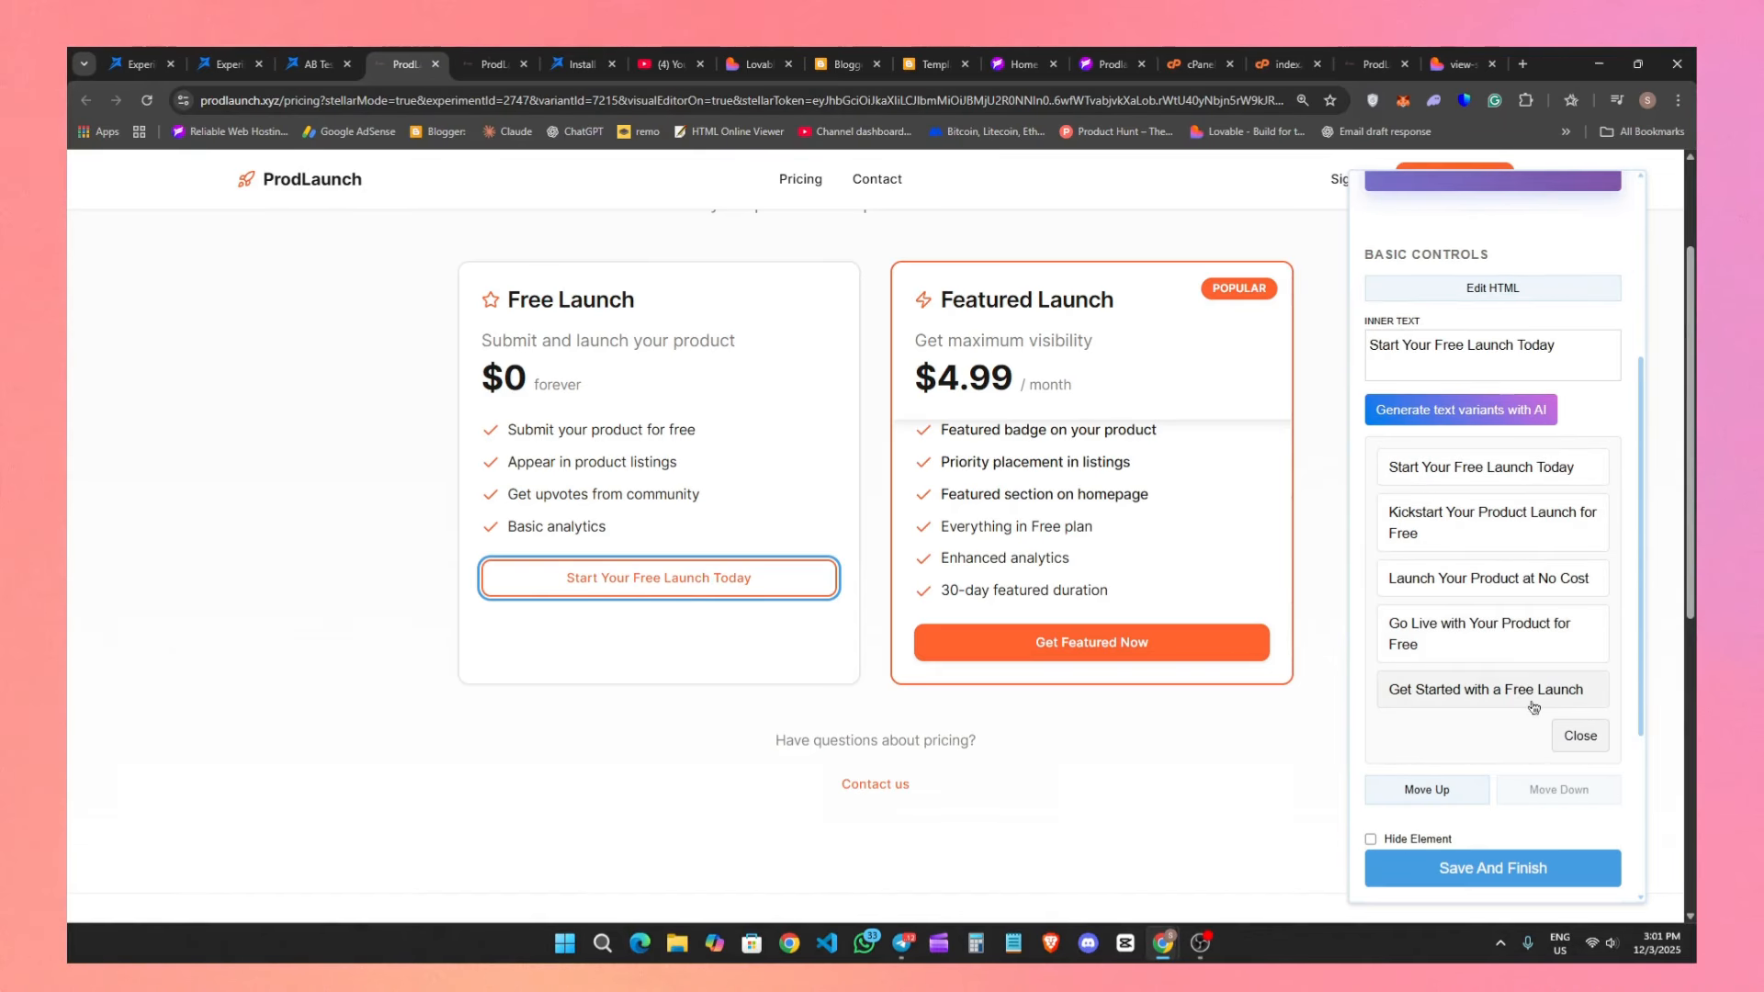
left_click(1532, 707)
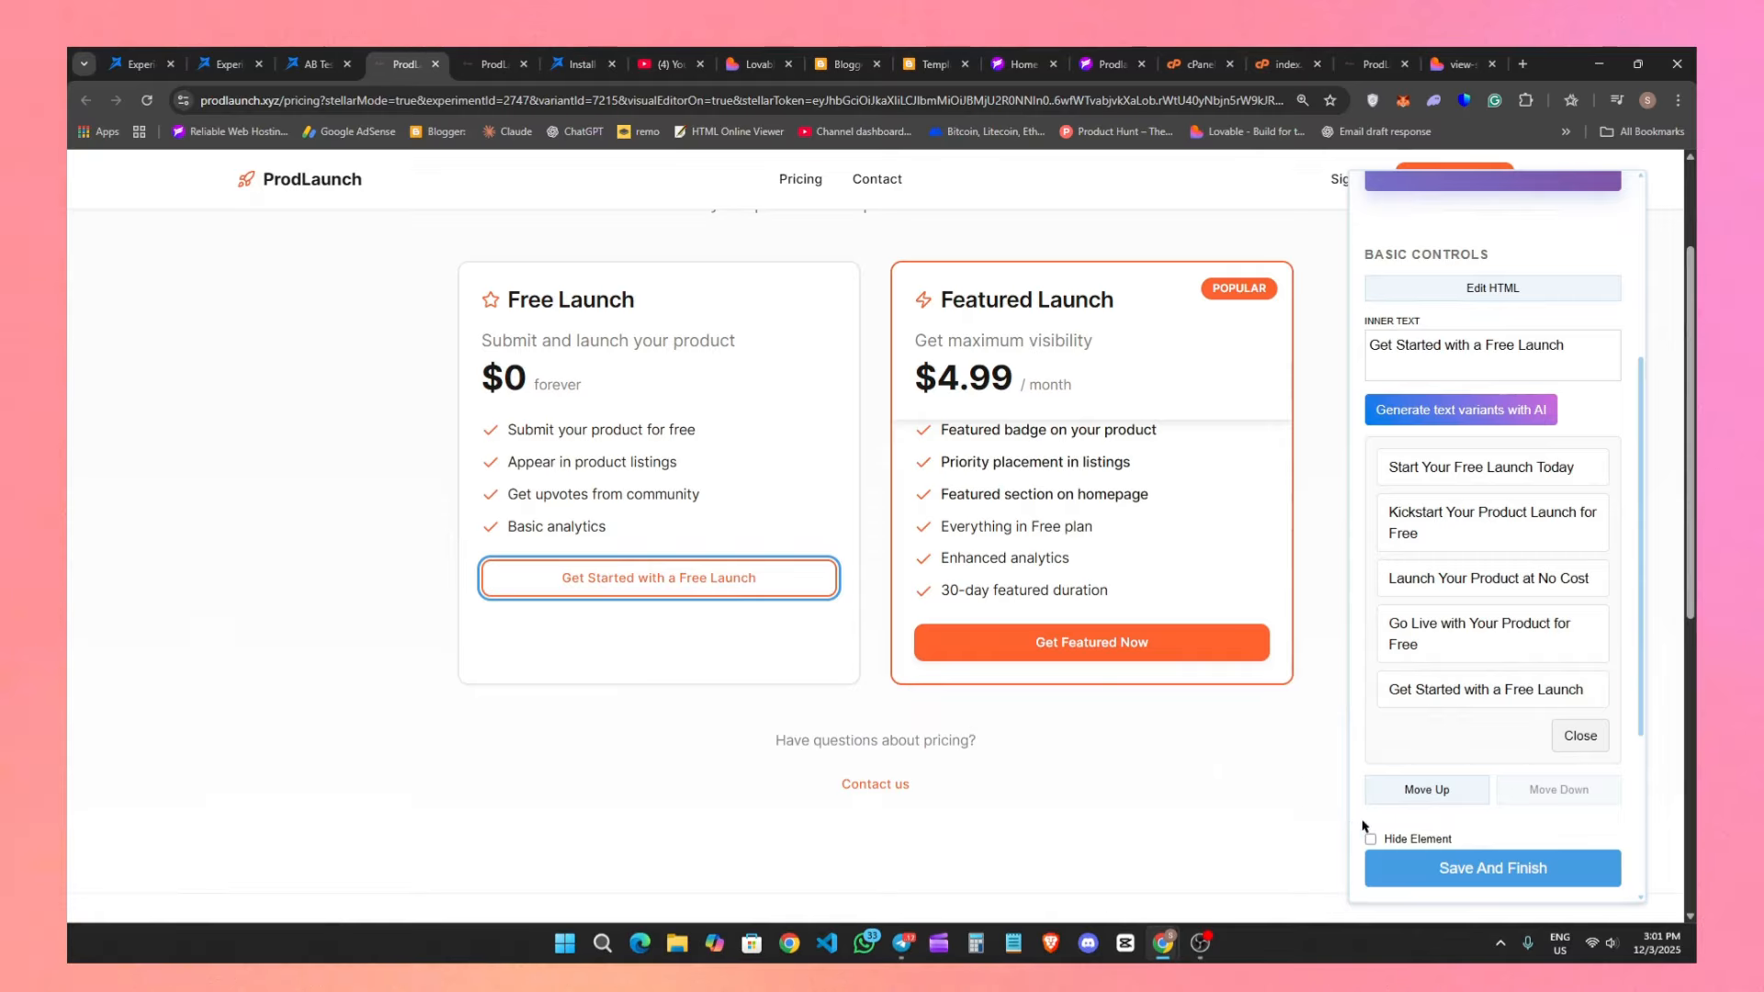
Examine the element style settings and list of editions for the free launch button, the heading block and the "Transparent Pricing" text.
scroll(1469, 772, "down", 3)
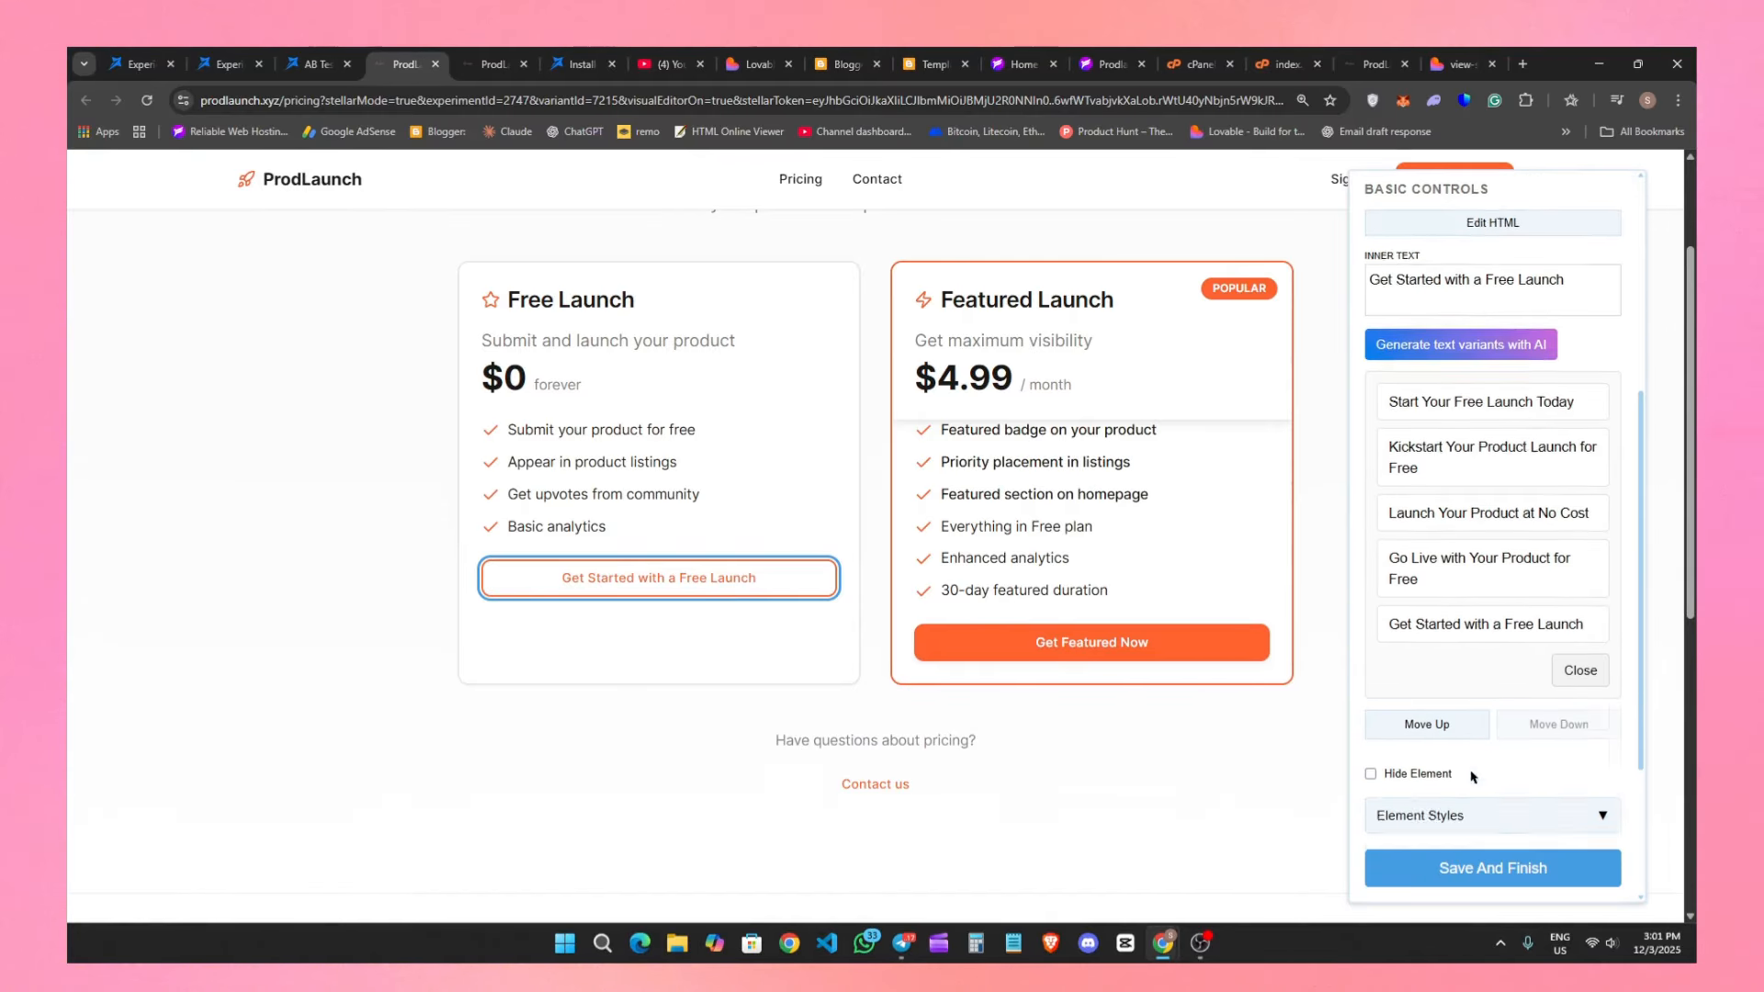
left_click(1484, 585)
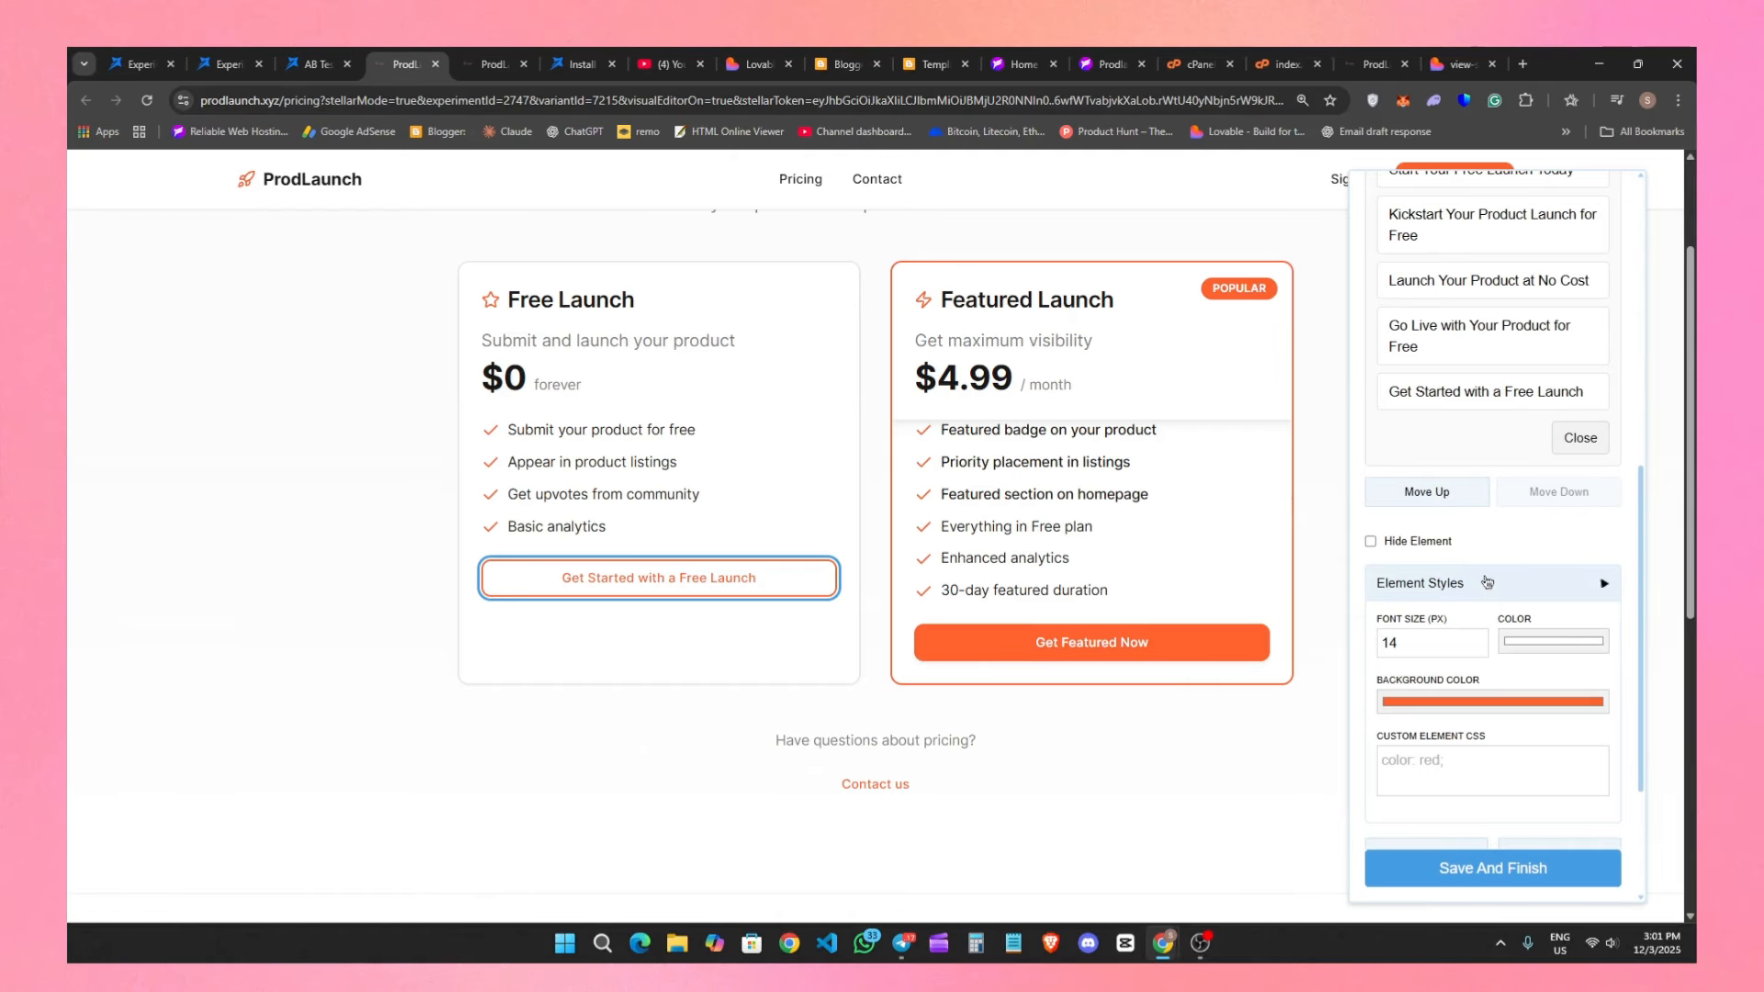
scroll(1488, 588, "down", 3)
scroll(975, 638, "up", 2)
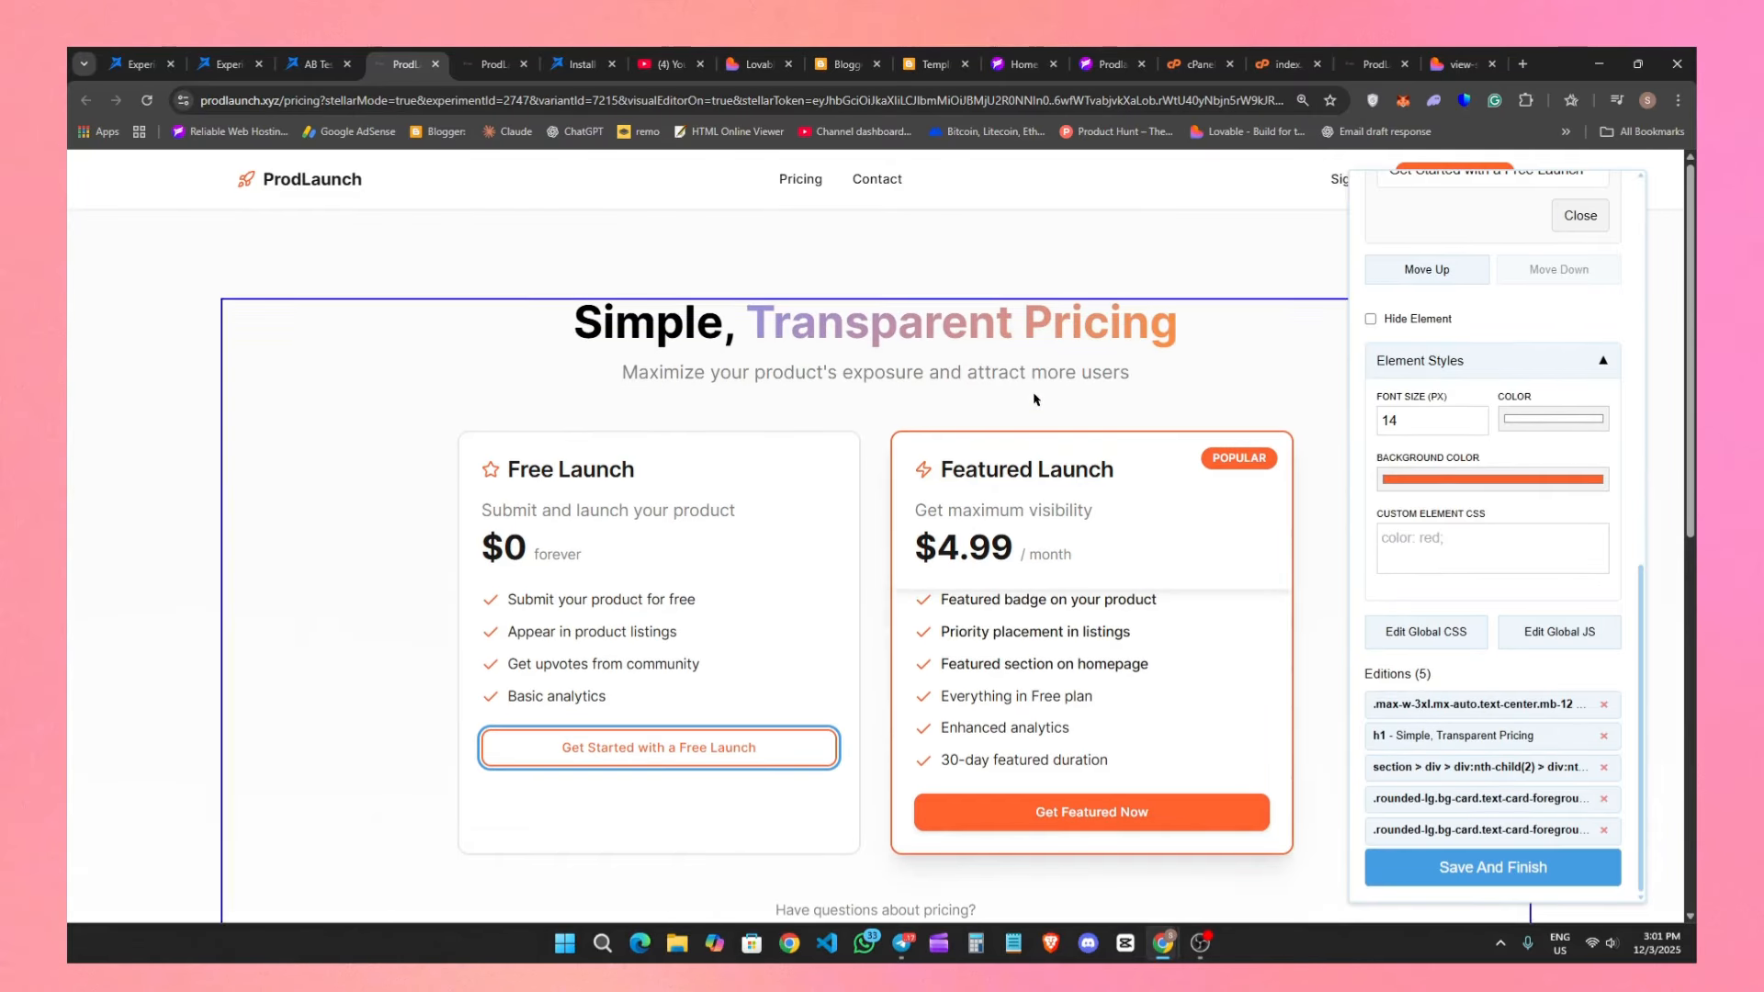
left_click(1070, 344)
scroll(1551, 738, "down", 6)
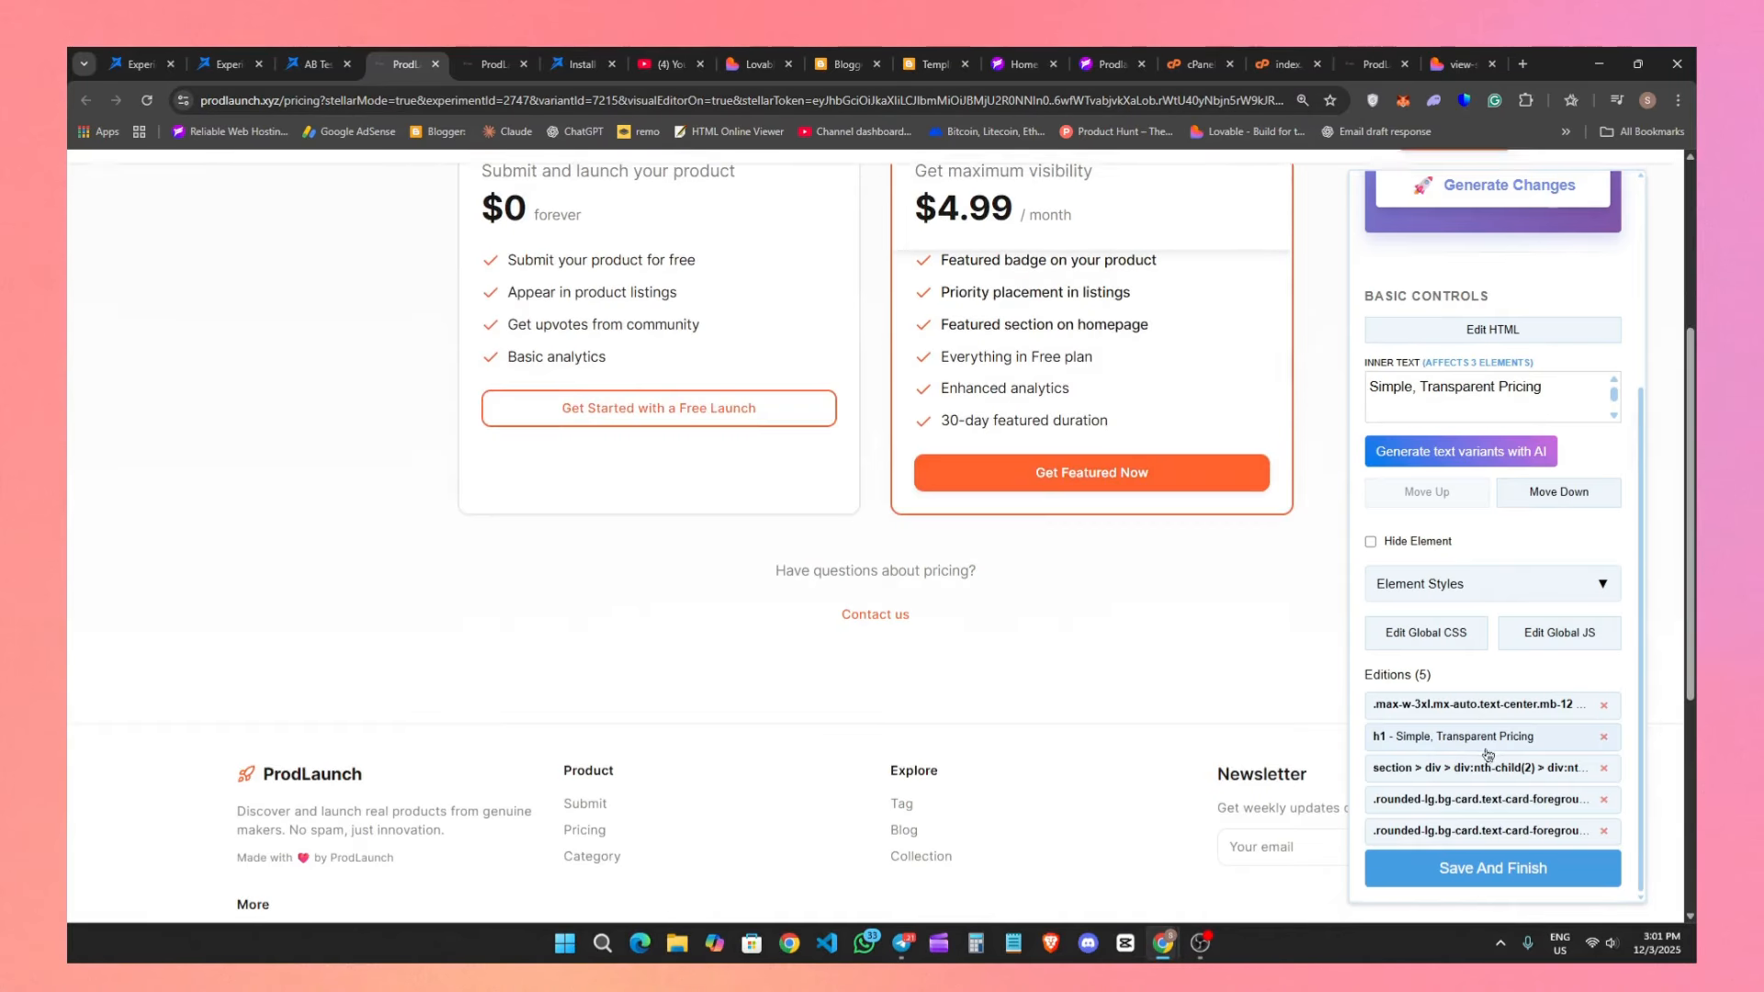
left_click(1494, 581)
scroll(1107, 772, "up", 4)
scroll(1107, 772, "up", 2)
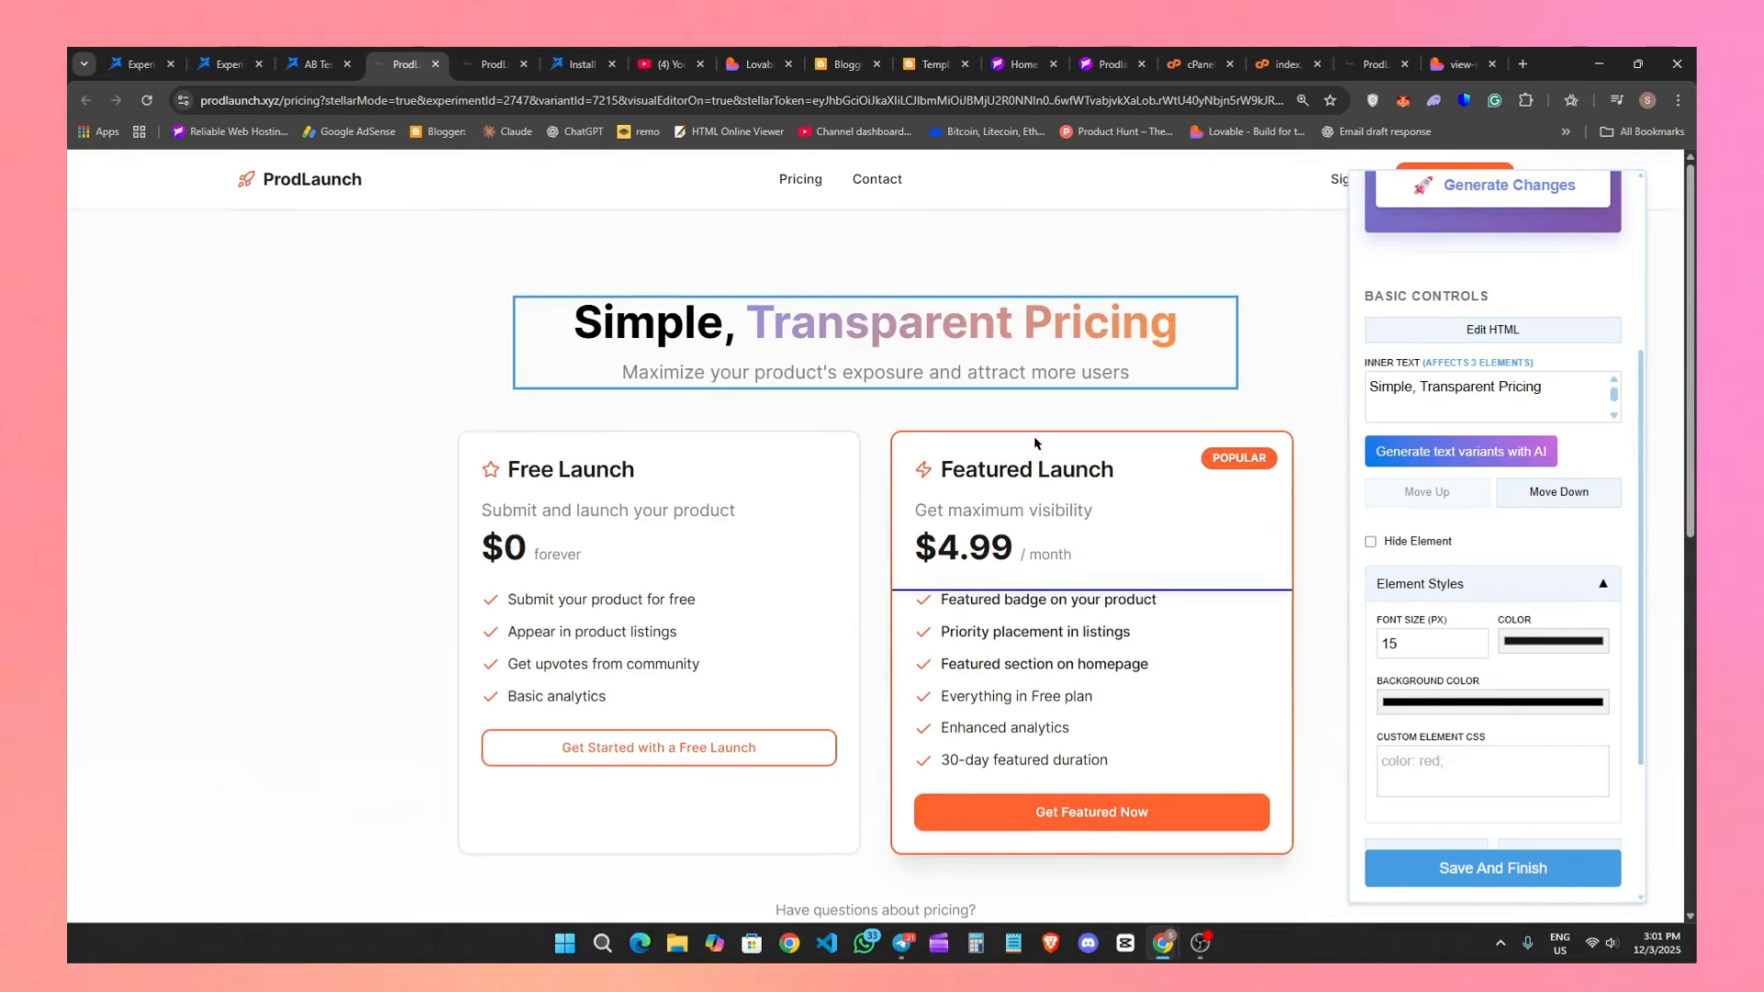
triple_click(1014, 321)
scroll(1516, 404, "down", 2)
scroll(1550, 580, "down", 6)
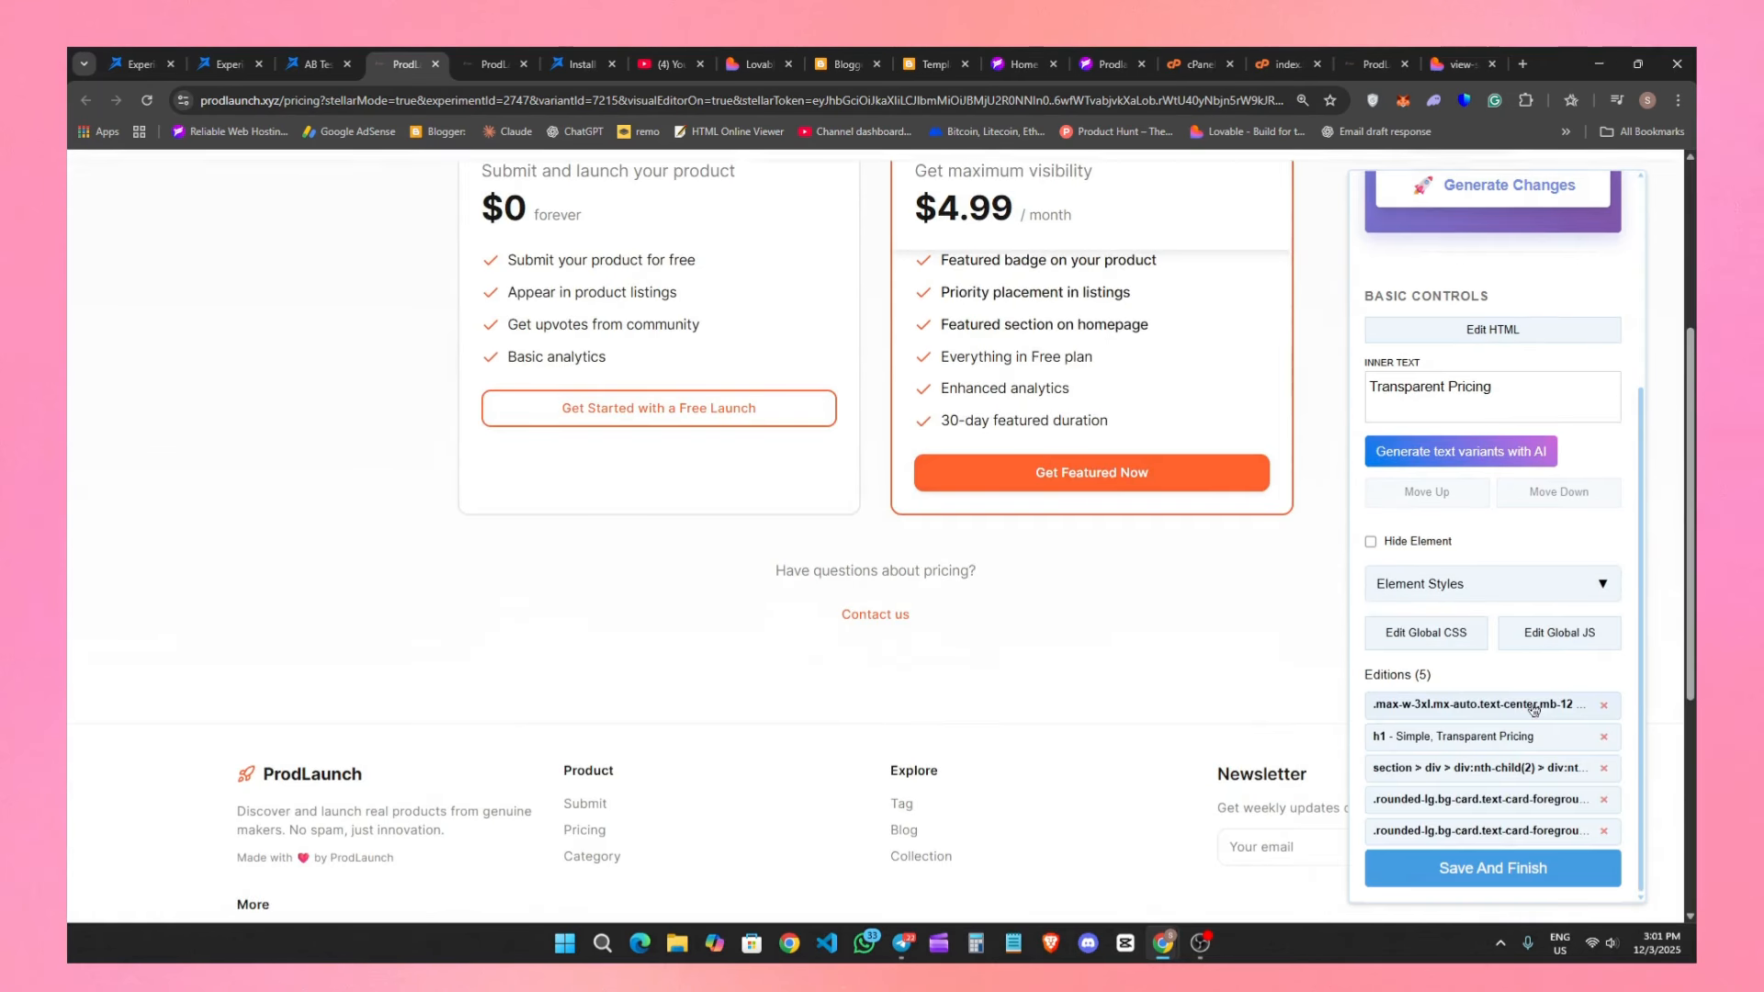
left_click(1490, 583)
scroll(1489, 585, "down", 3)
scroll(362, 678, "up", 4)
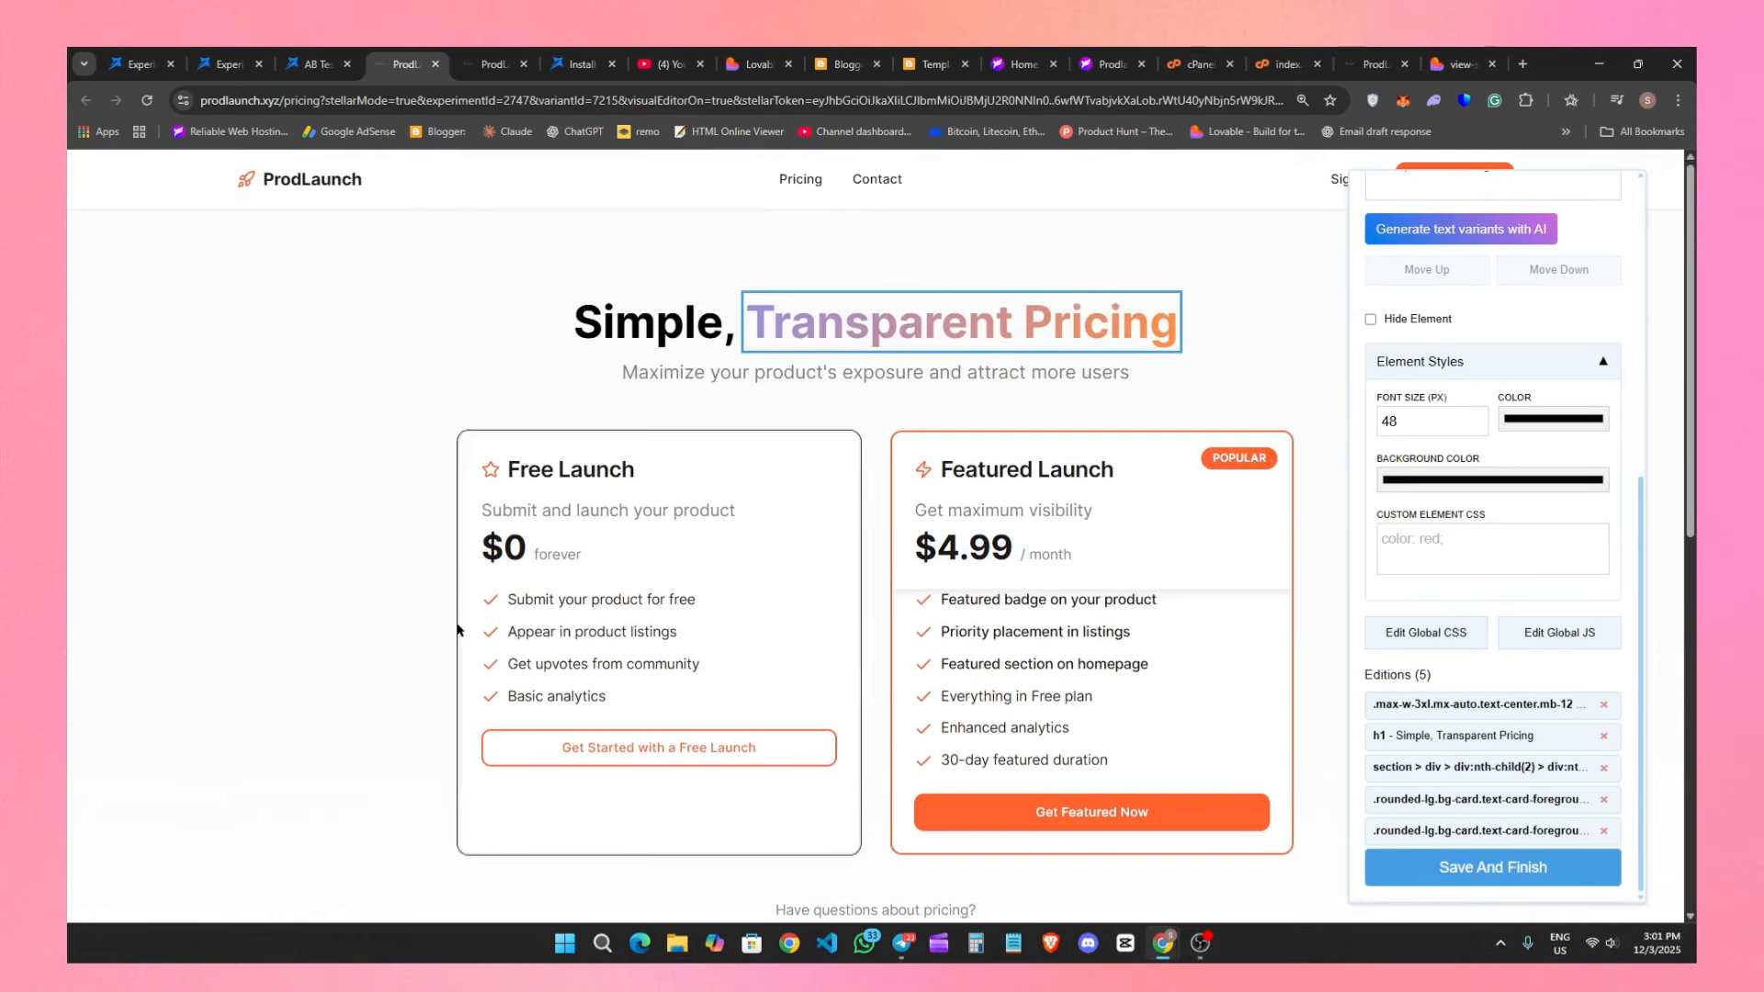
Save the edited pricing variant, finish visual editing and confirm the save.
left_click(372, 610)
left_click(1439, 863)
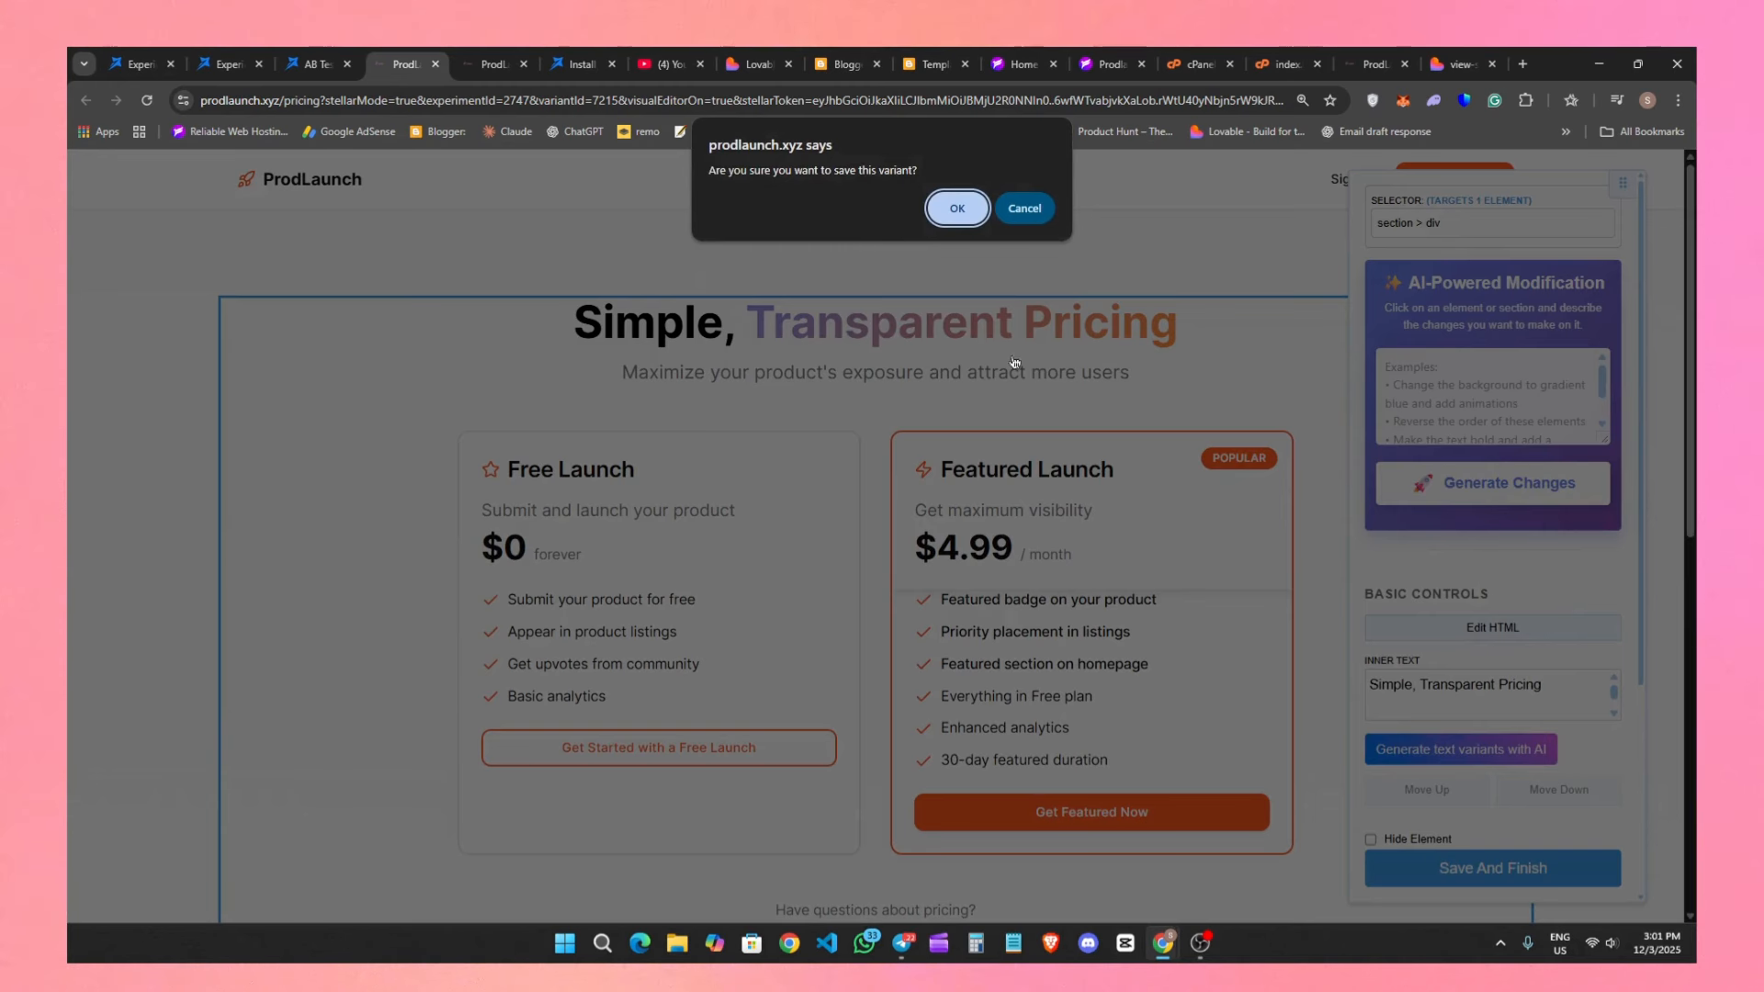
left_click(958, 209)
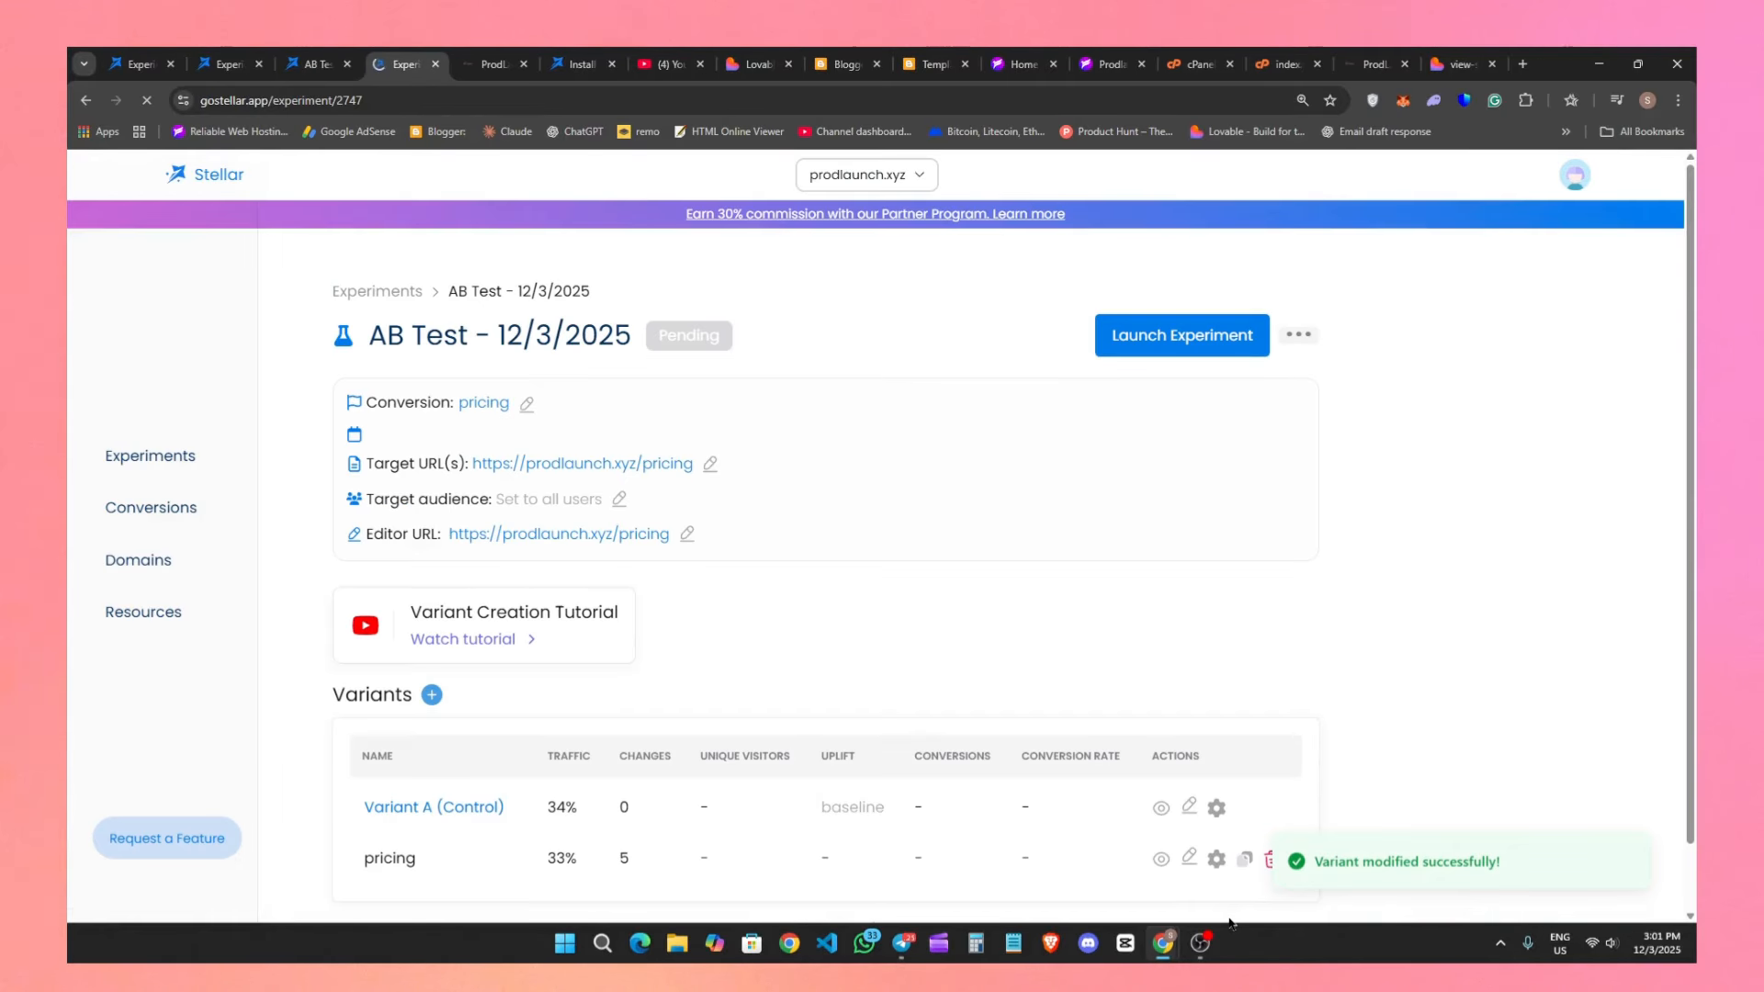
Review the experiment's details, view its target pricing page, and return to the experiment.
scroll(993, 693, "down", 2)
scroll(552, 441, "up", 2)
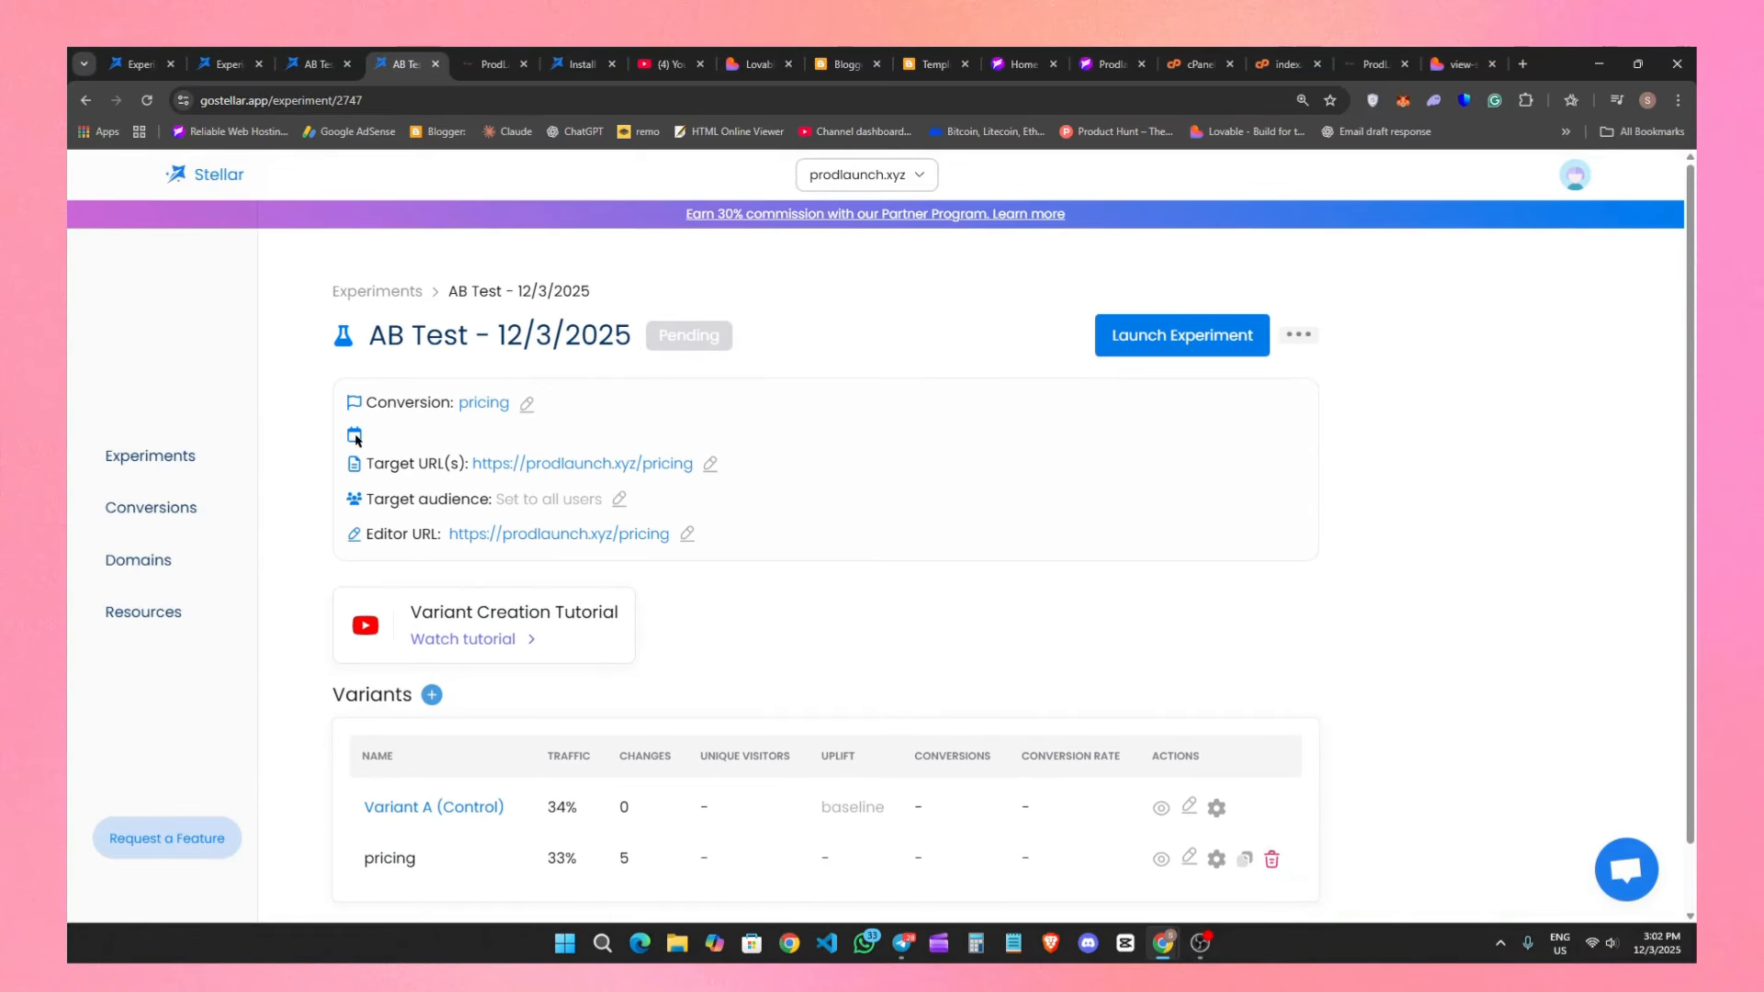
left_click(661, 465)
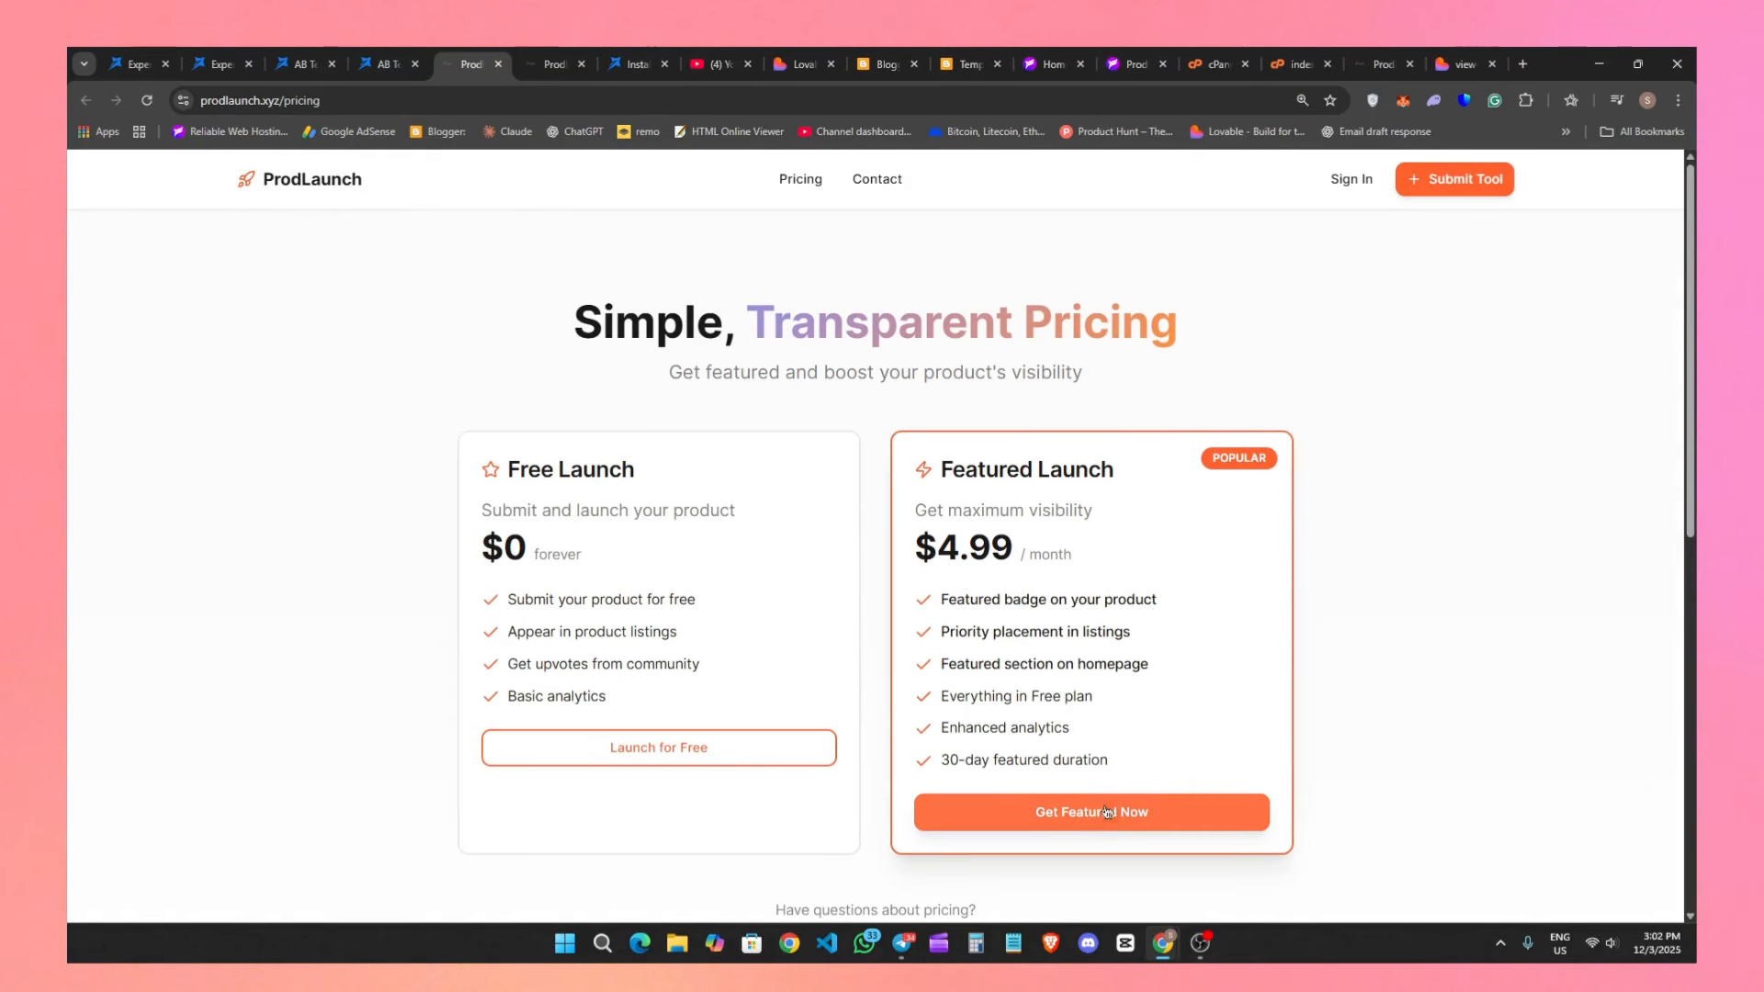
left_click(395, 63)
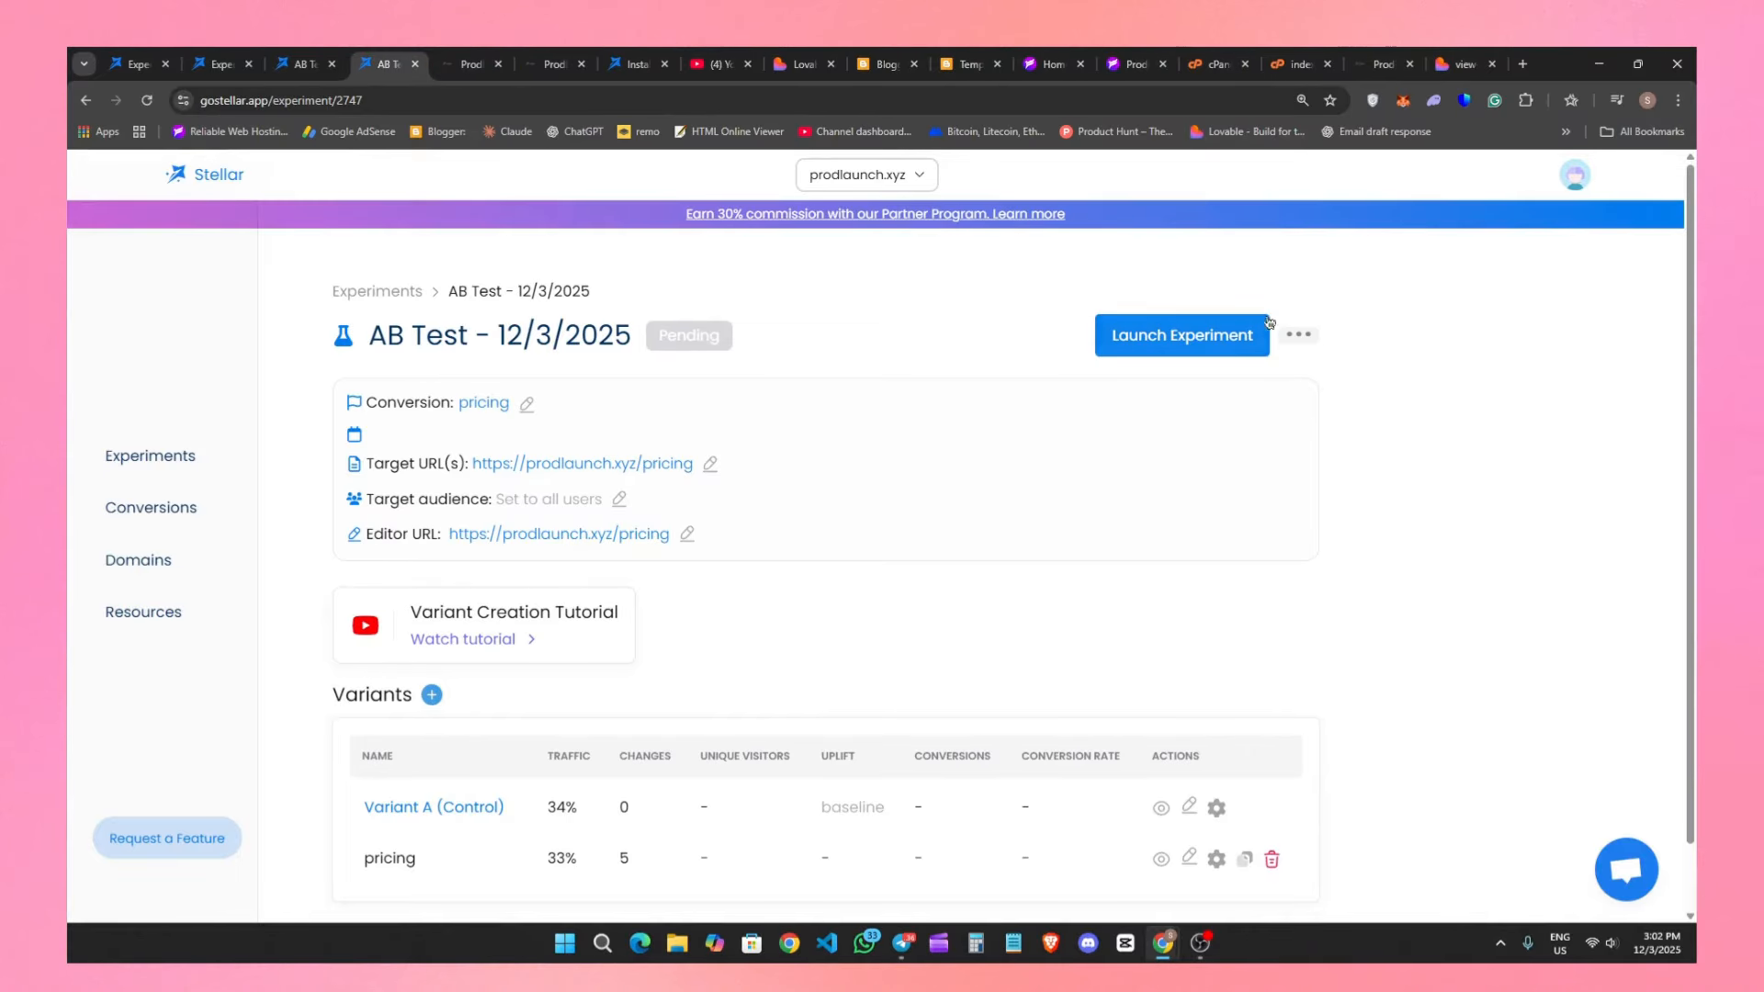
Try to launch the experiment after reading the launch notes, and dismiss the error about the variants' traffic sum.
left_click(1298, 335)
left_click(1194, 342)
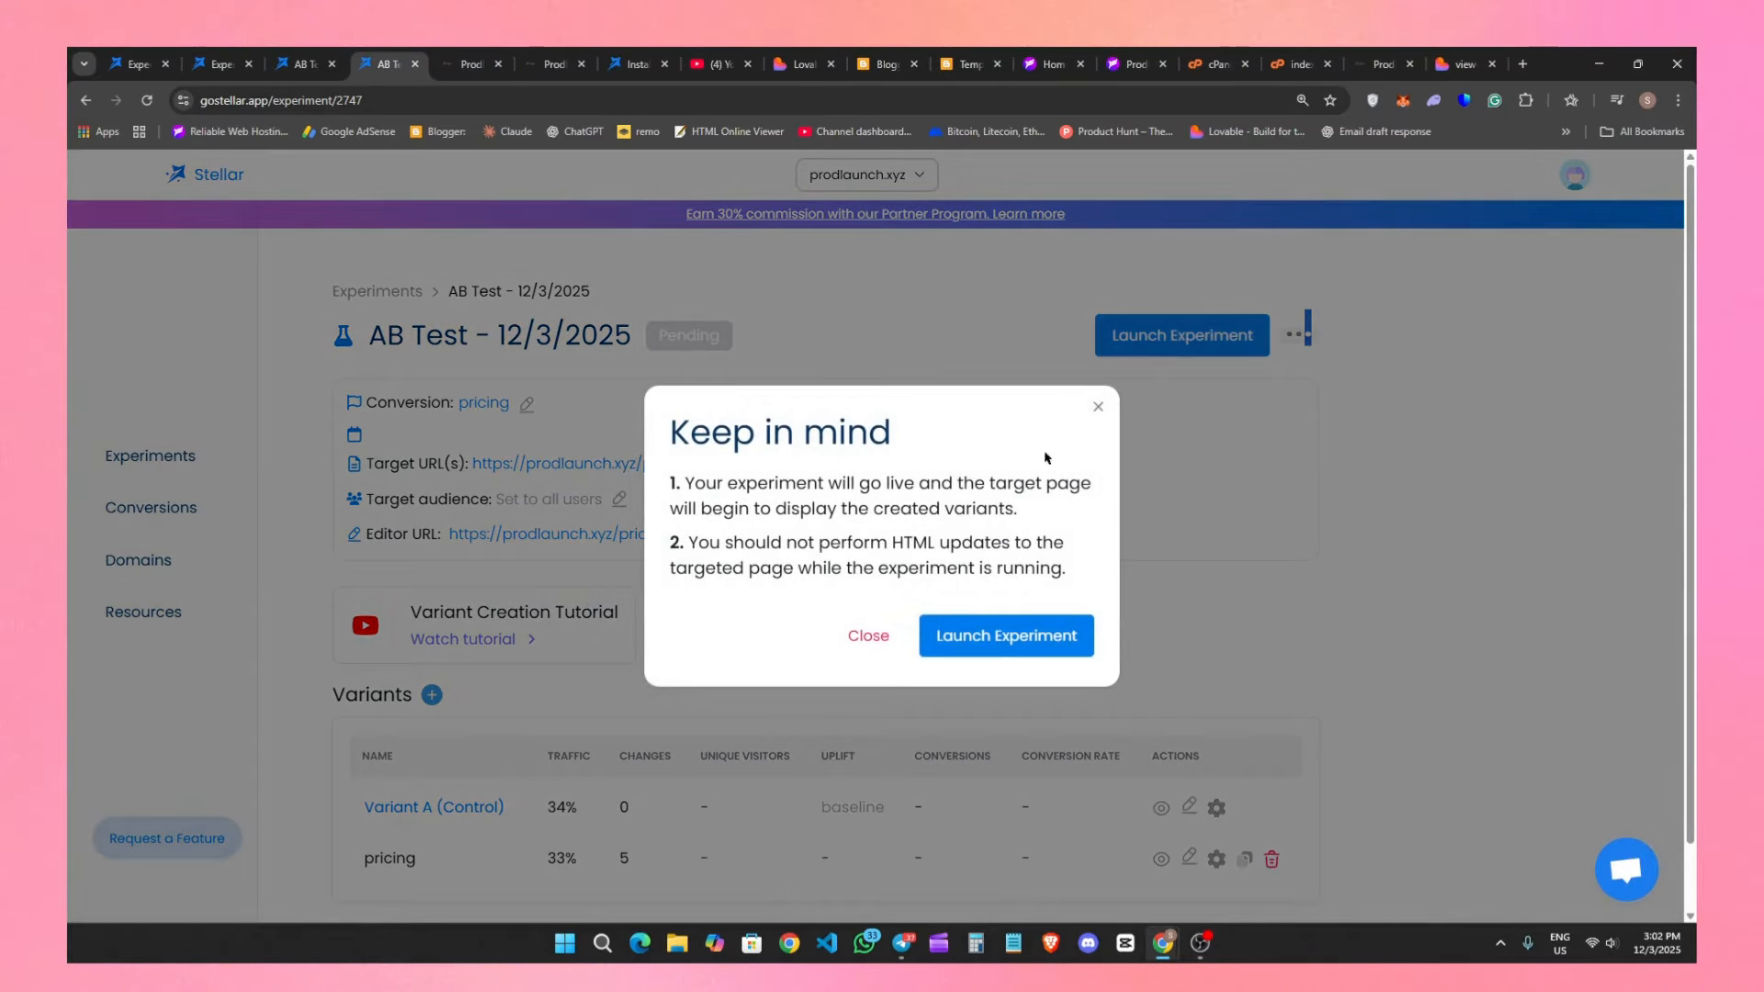
left_click_drag(694, 493, 1024, 505)
left_click(1054, 517)
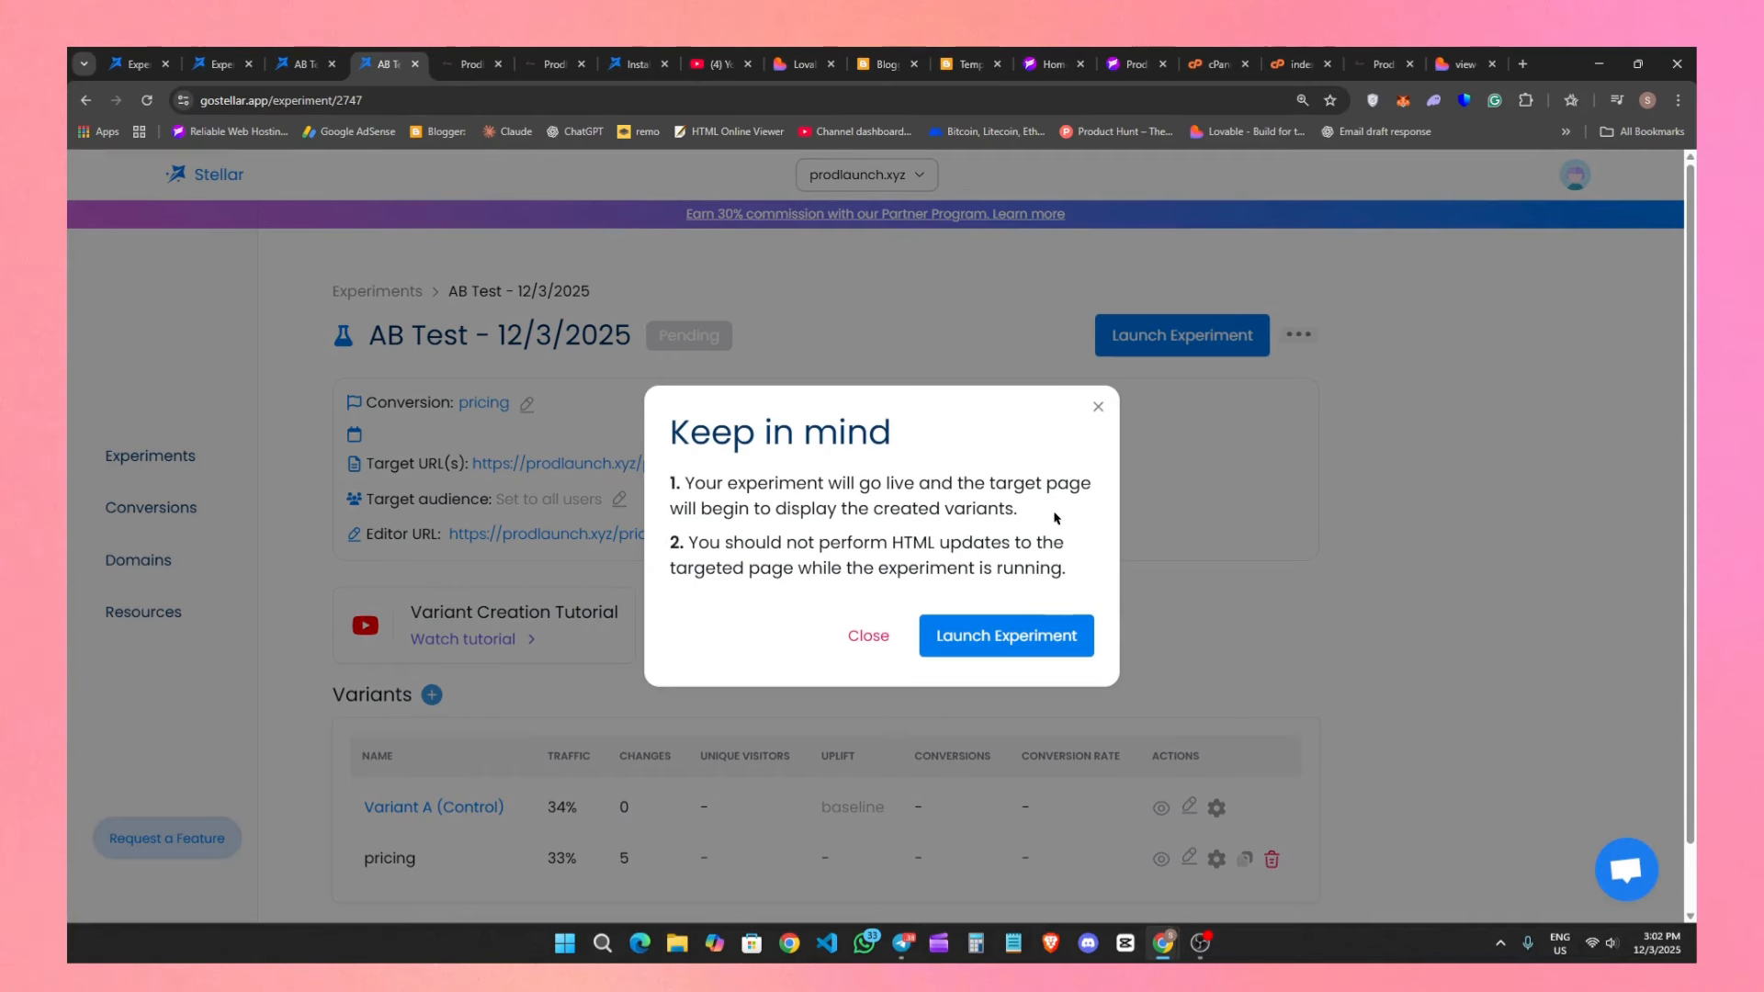
left_click_drag(690, 538, 1020, 545)
left_click(1043, 576)
left_click(990, 640)
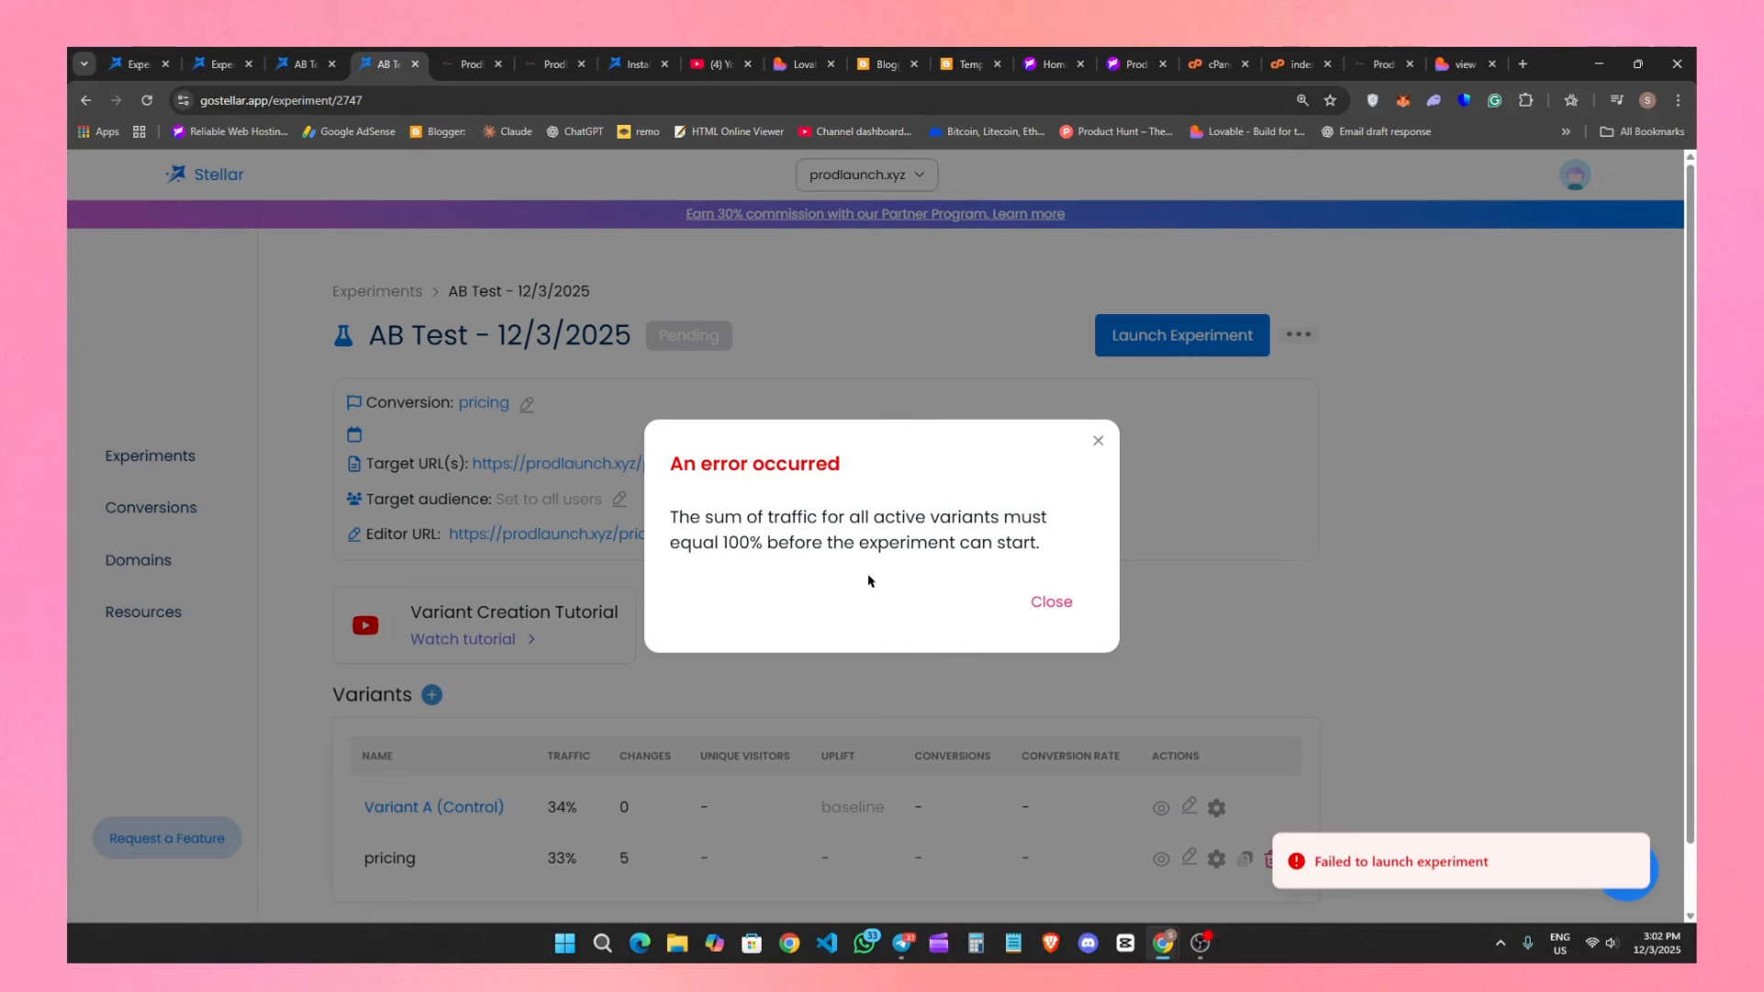
left_click_drag(671, 515, 1001, 544)
left_click(1011, 571)
left_click(1053, 604)
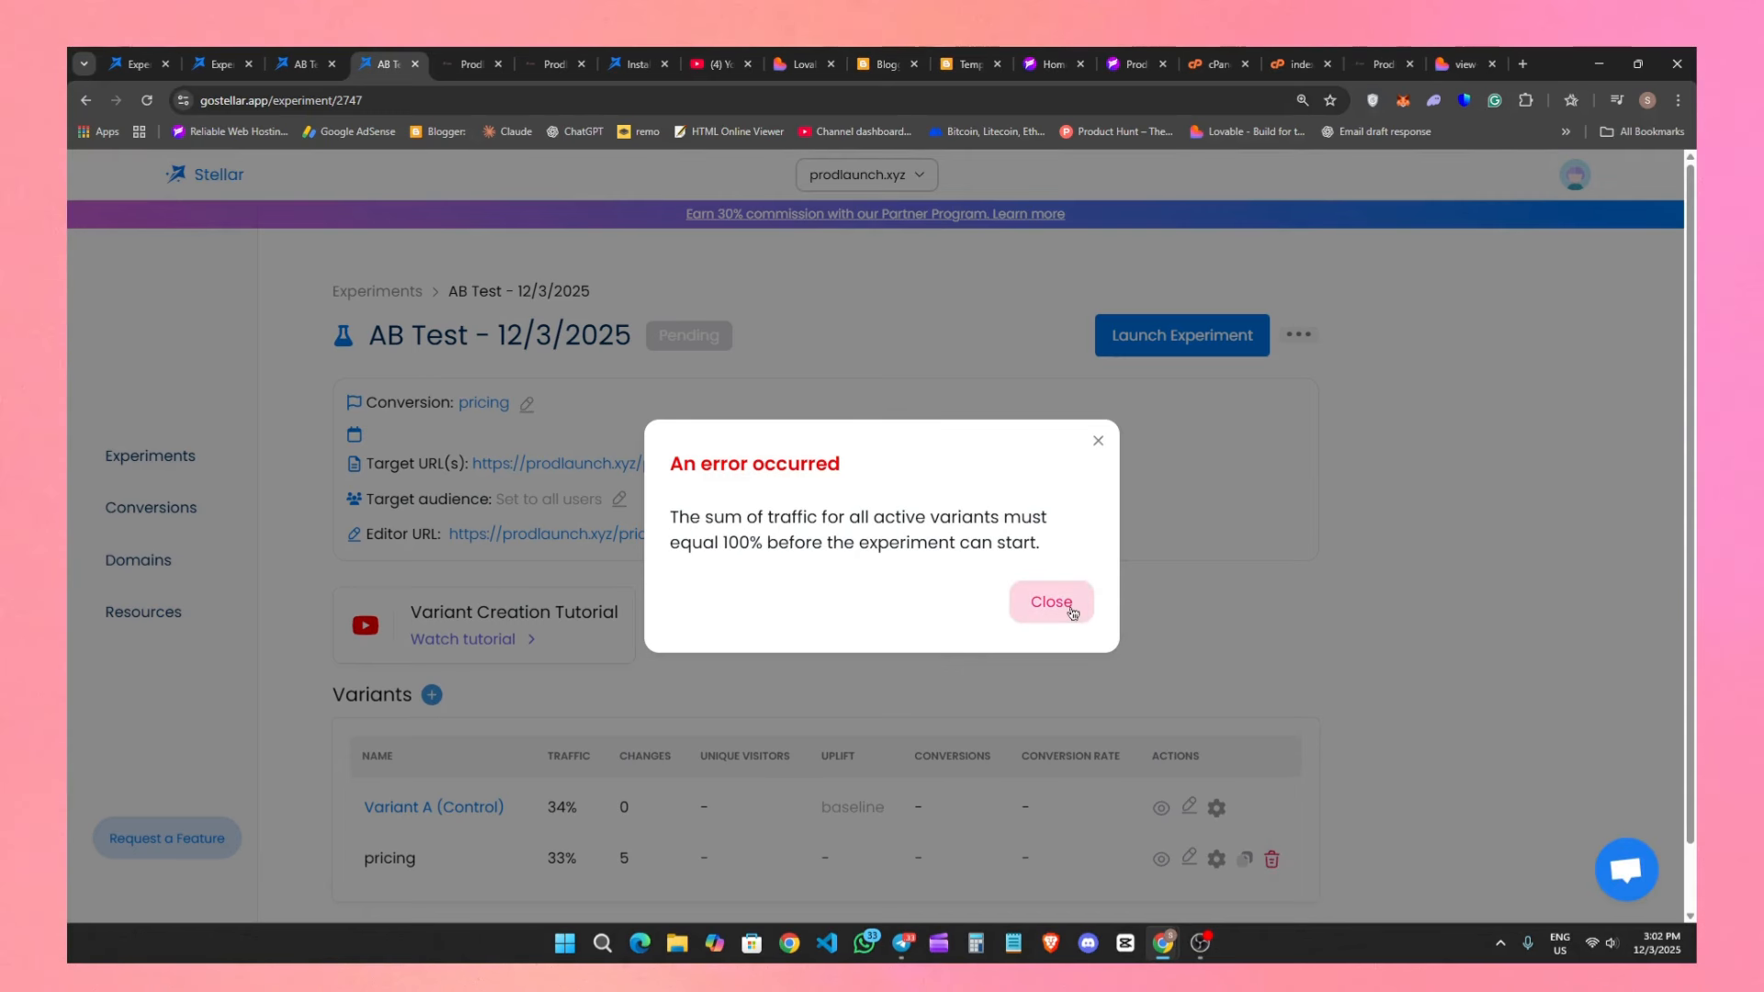
Add another variant to the experiment, and launch the experiment with confirmation.
left_click(432, 696)
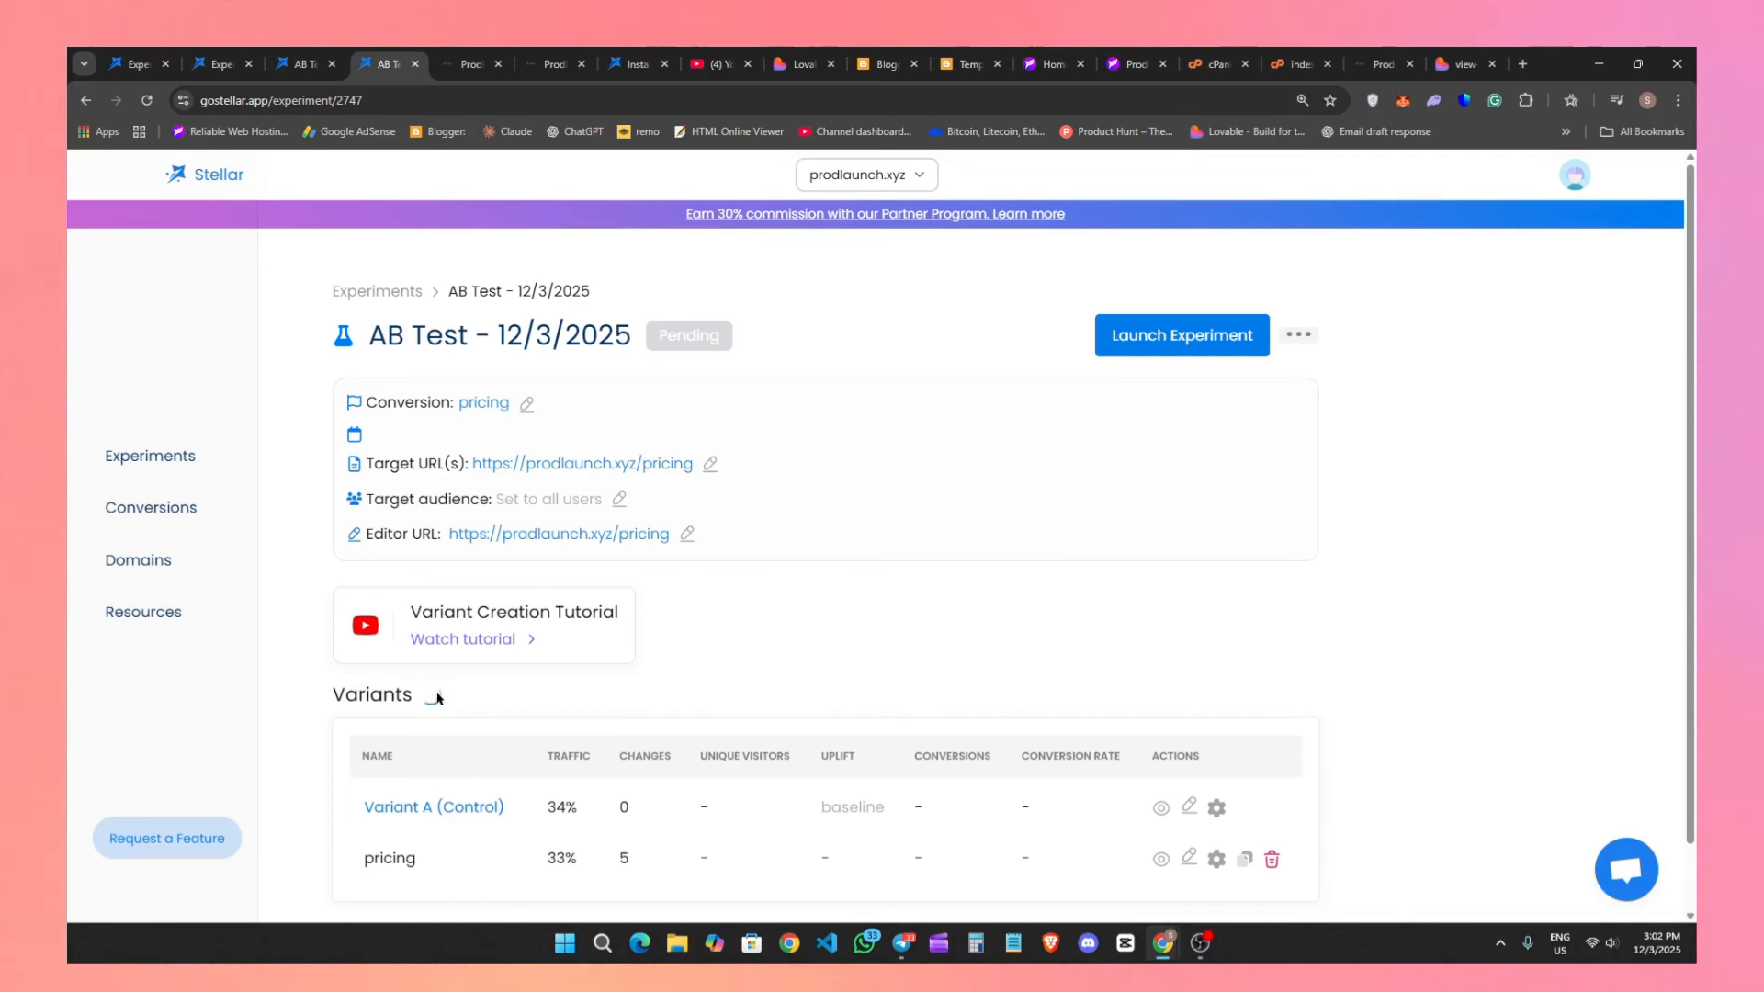
left_click(1150, 348)
left_click(1024, 634)
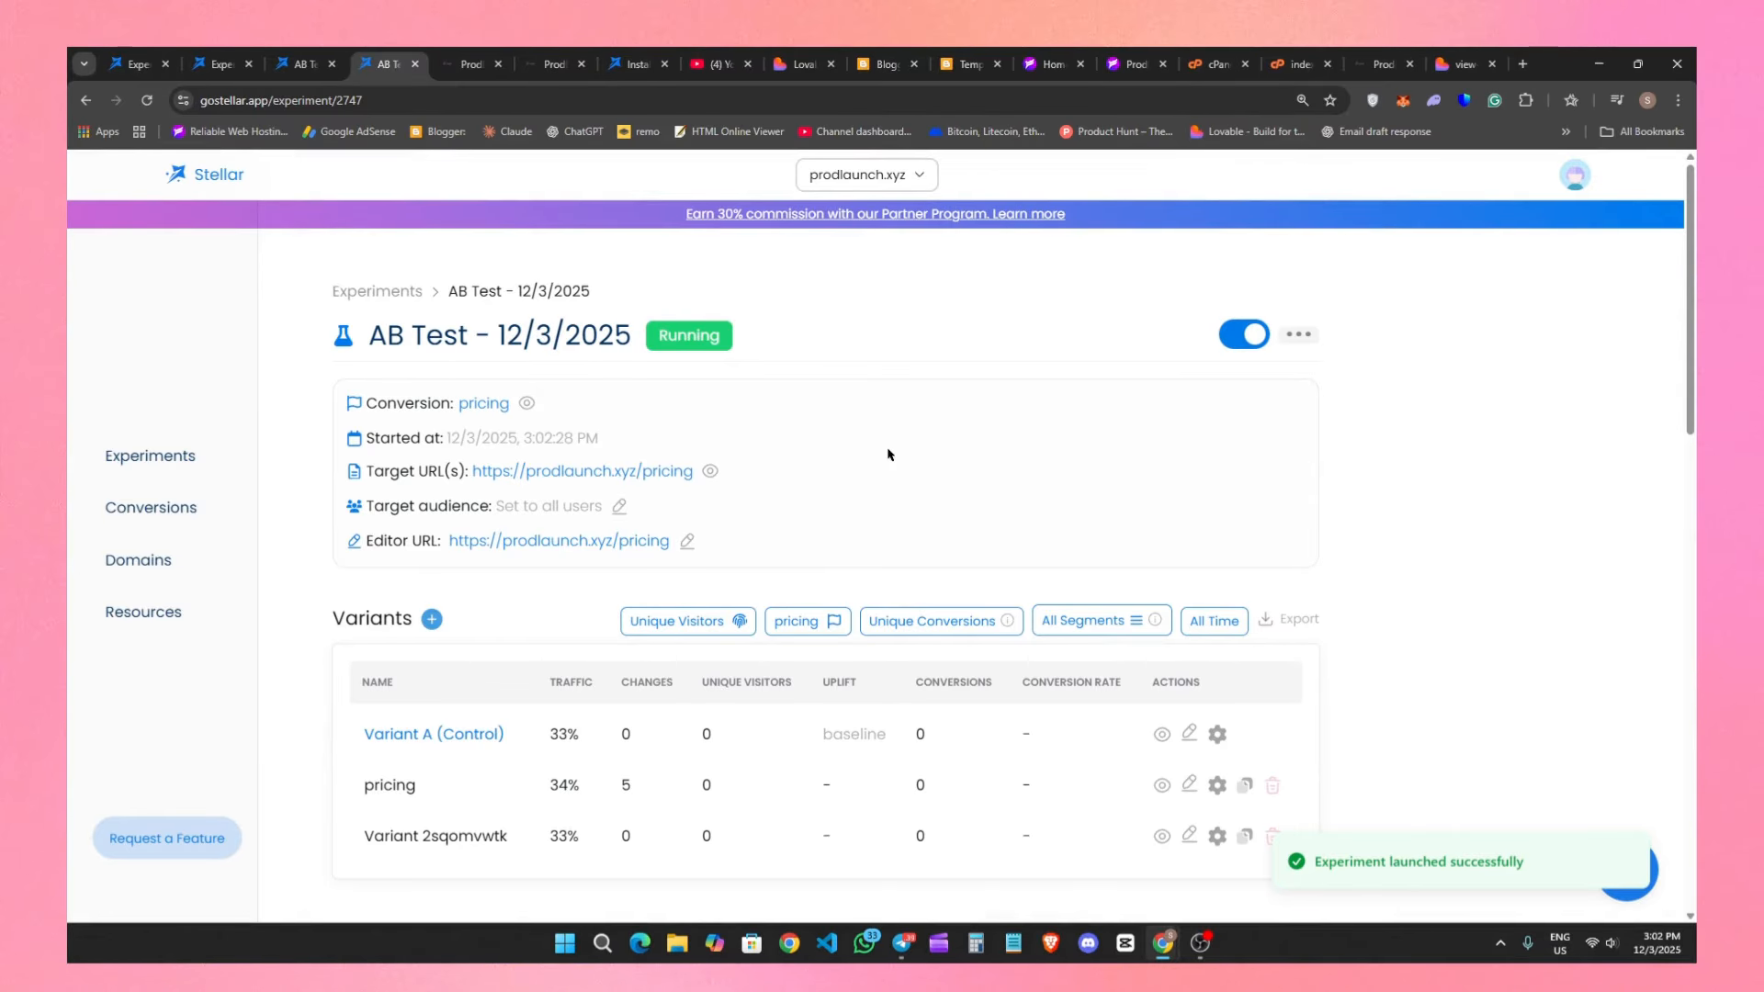
Open the experiment's target pricing page and compare its subtitle and button animations with the original pricing page.
left_click(551, 474)
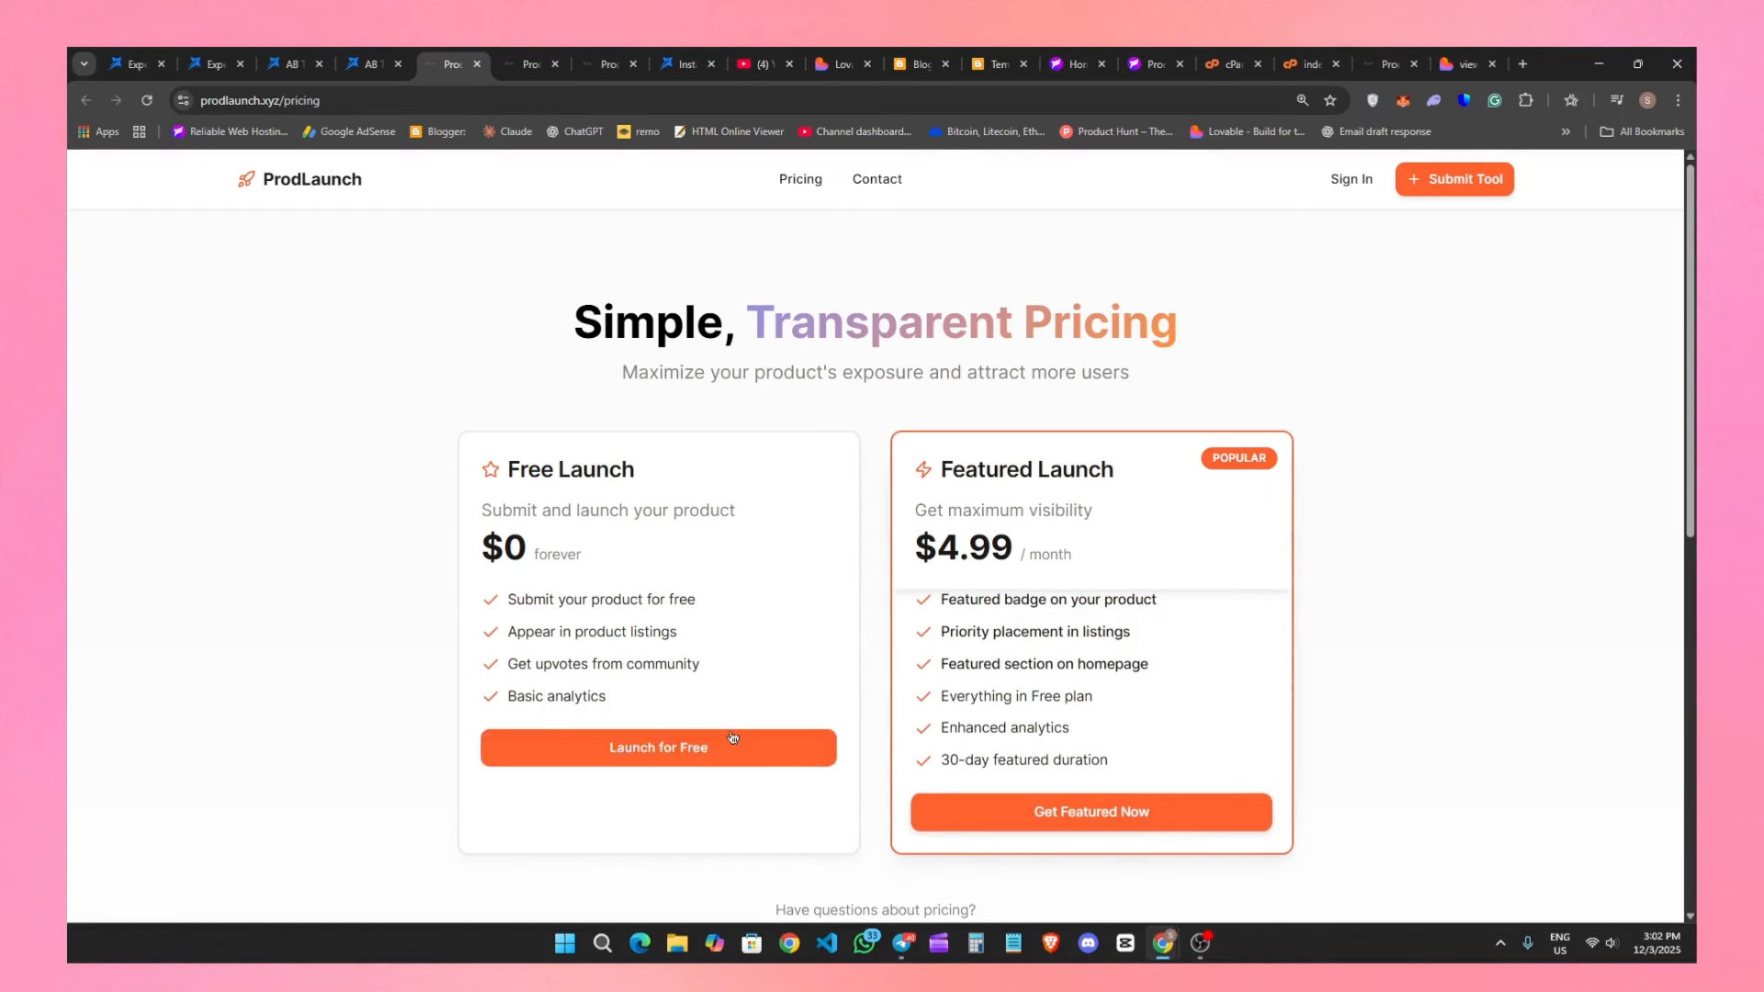
scroll(1016, 567, "down", 1)
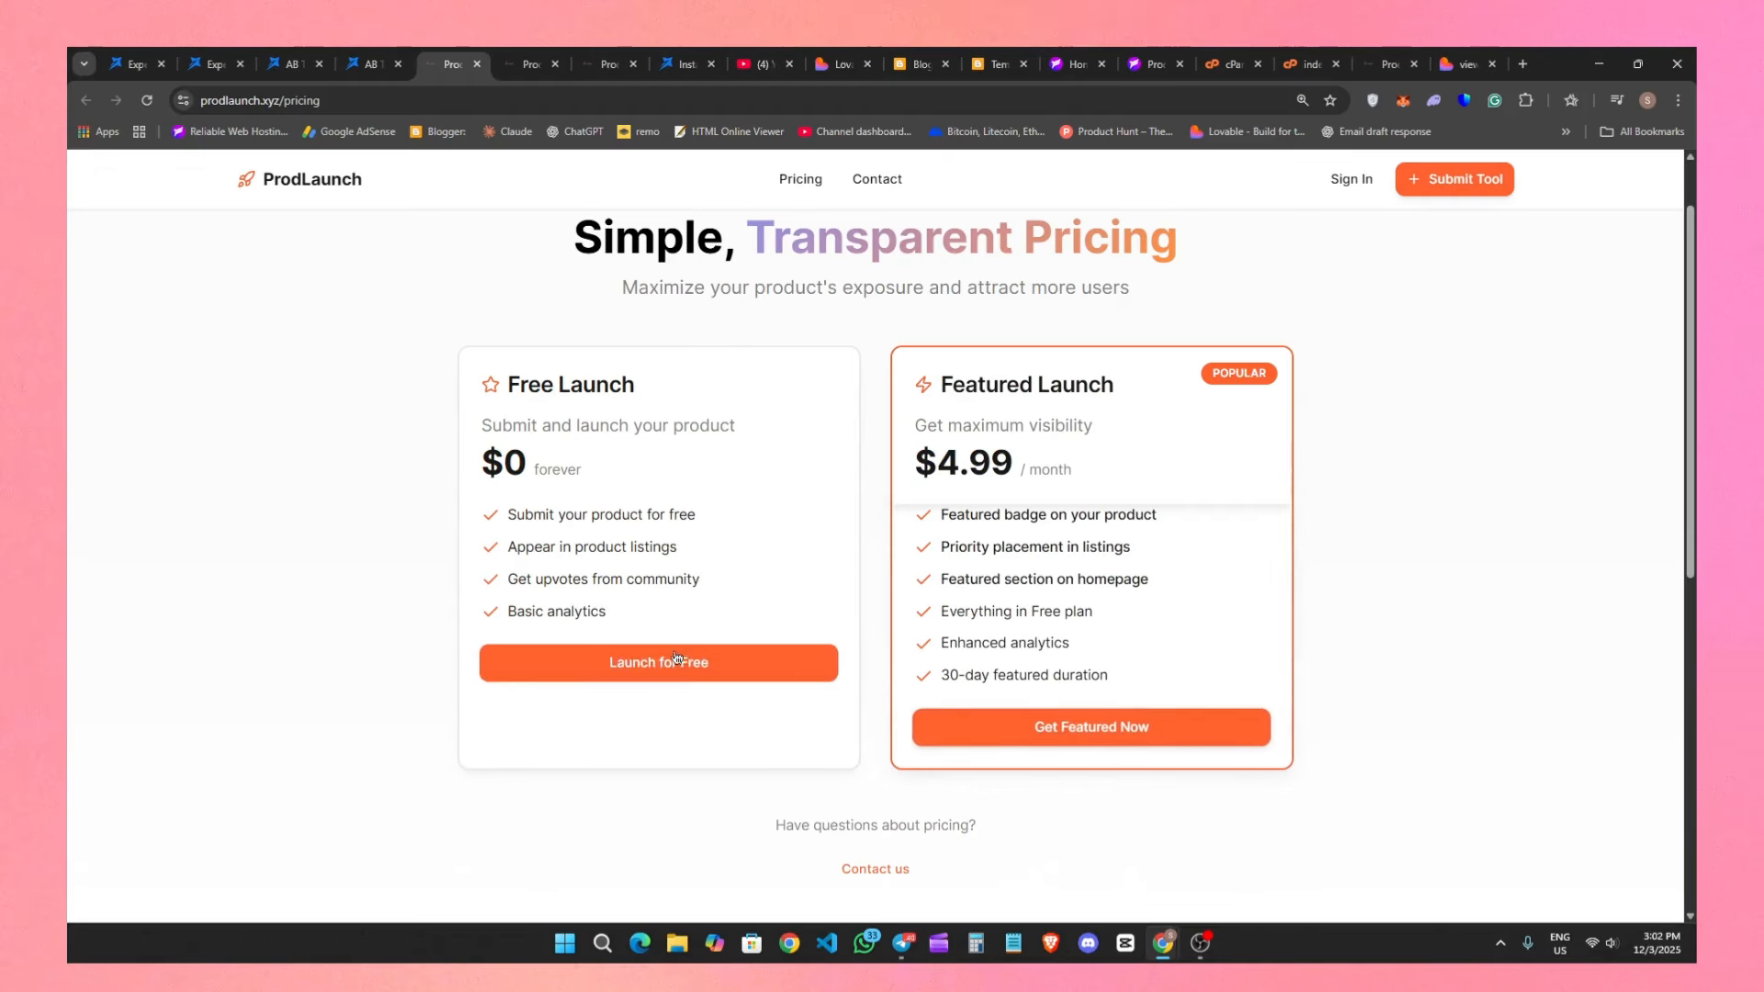
scroll(1035, 721, "up", 1)
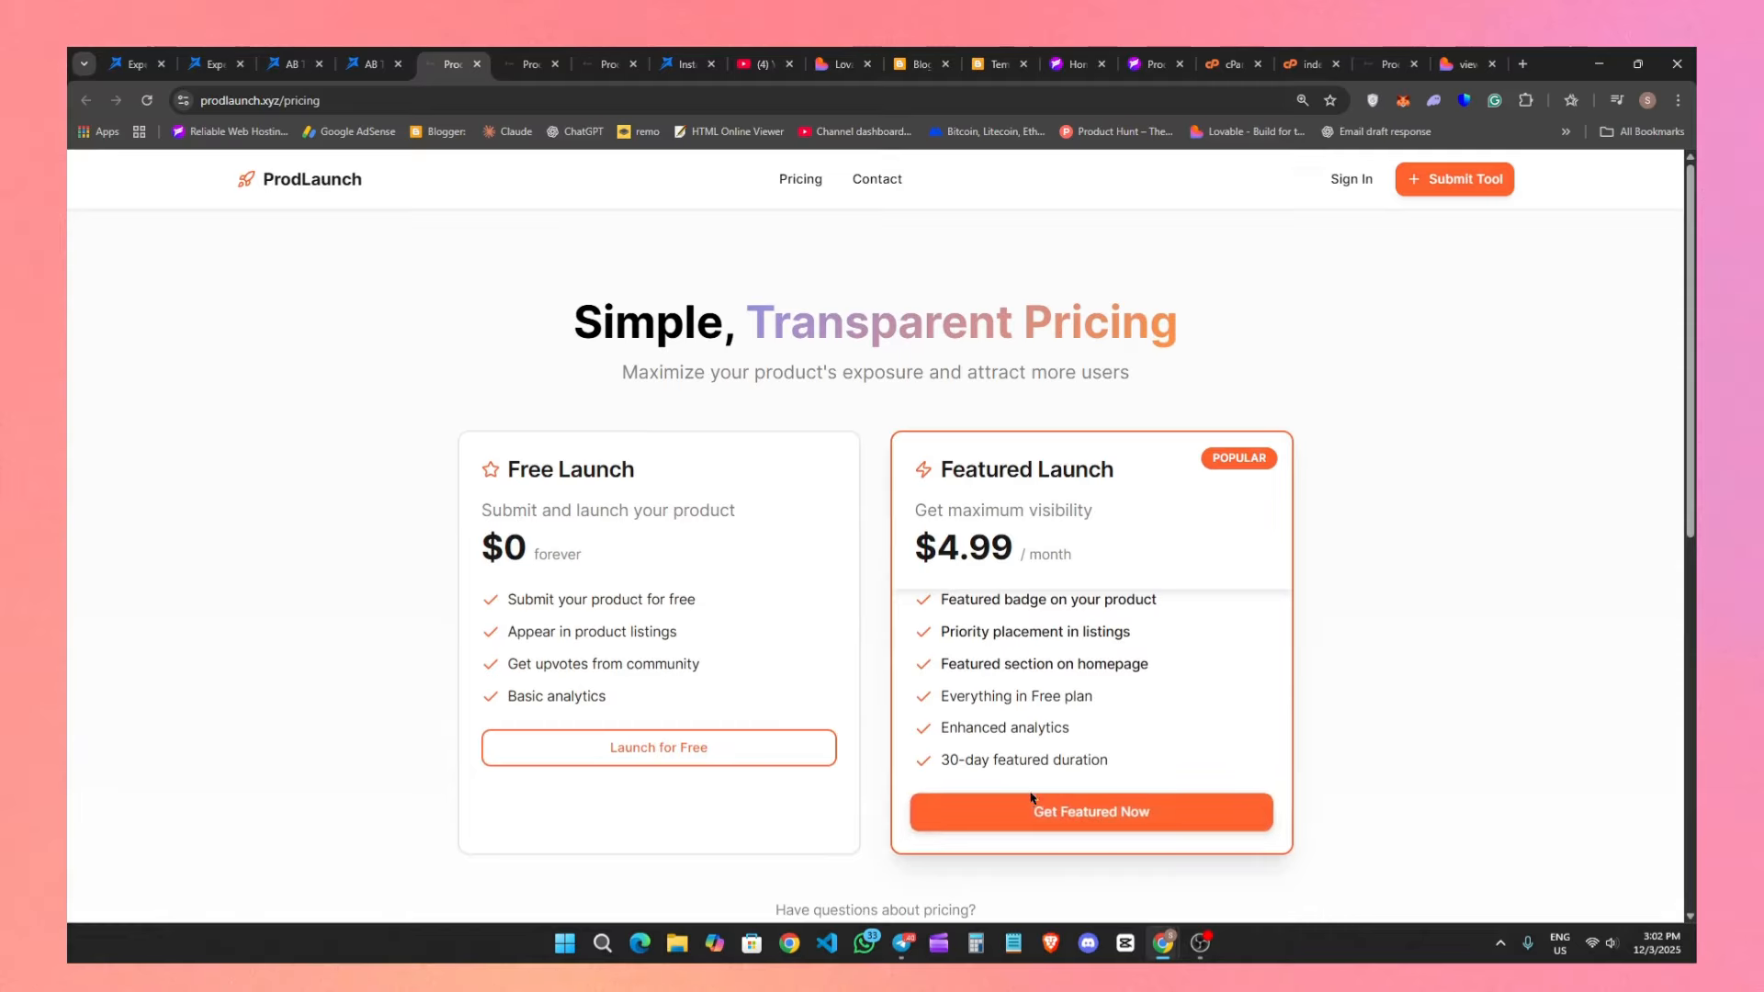
scroll(946, 754, "down", 6)
scroll(858, 754, "up", 5)
scroll(786, 689, "up", 1)
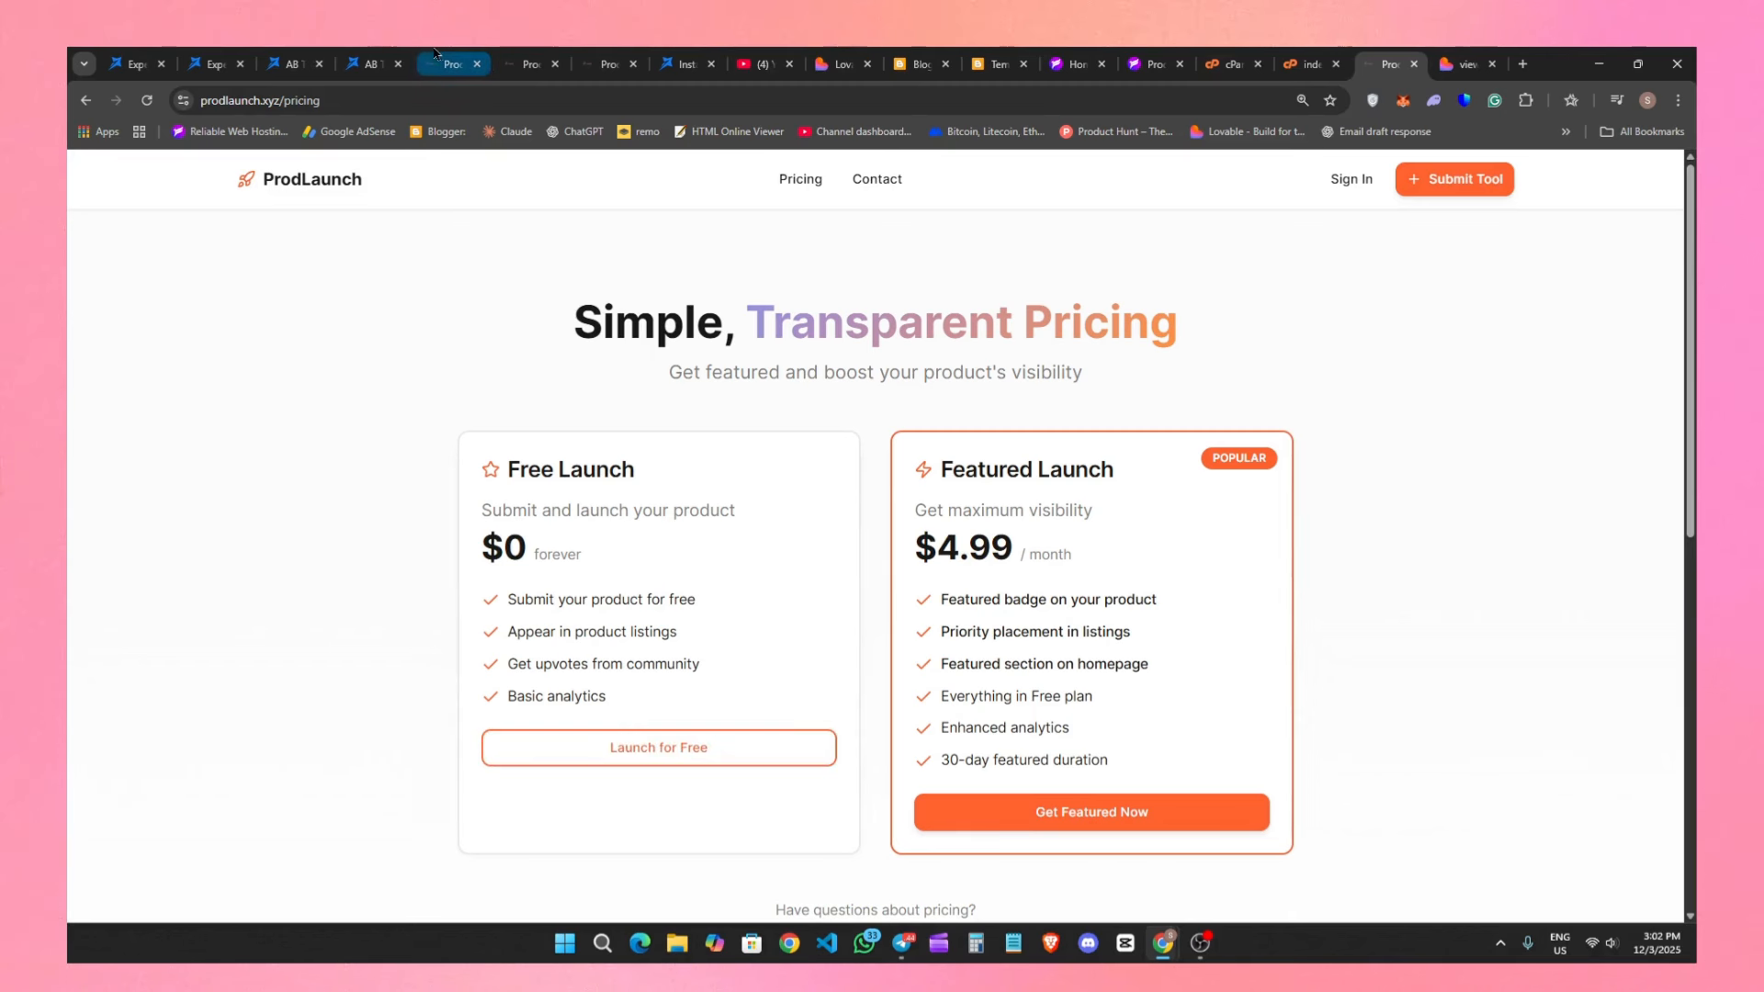
left_click(435, 55)
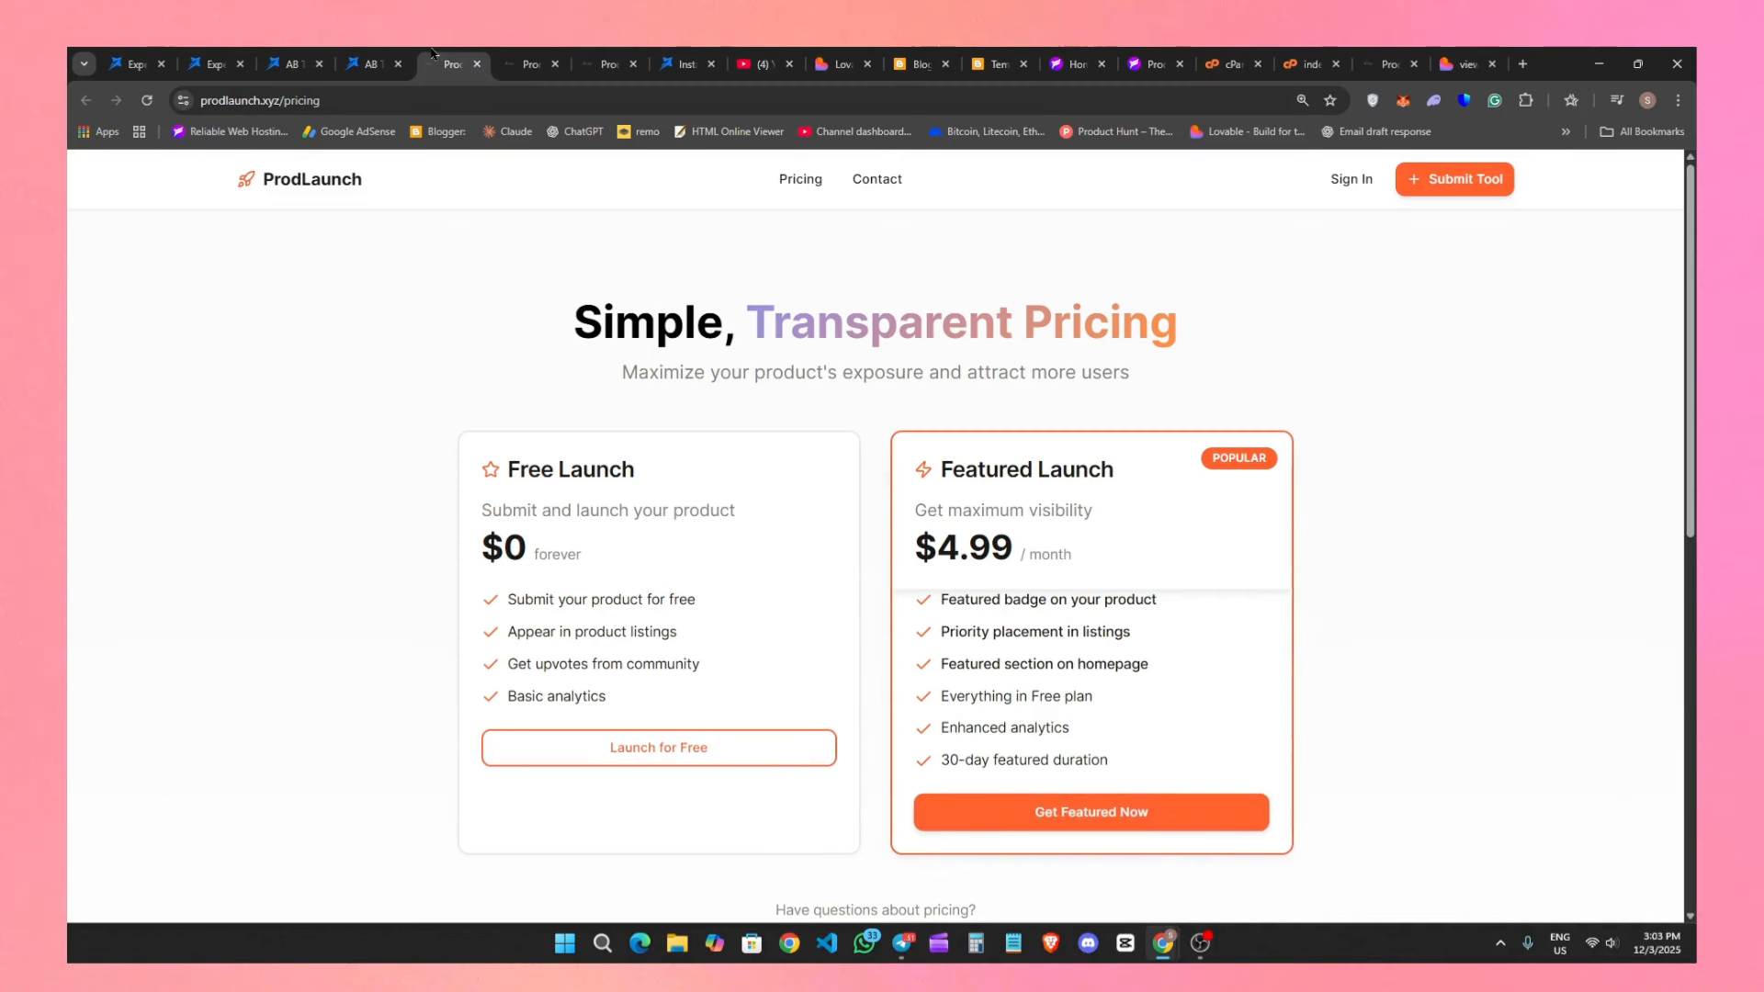
Reload the running experiment and check the unique visitors of each variant.
left_click(344, 53)
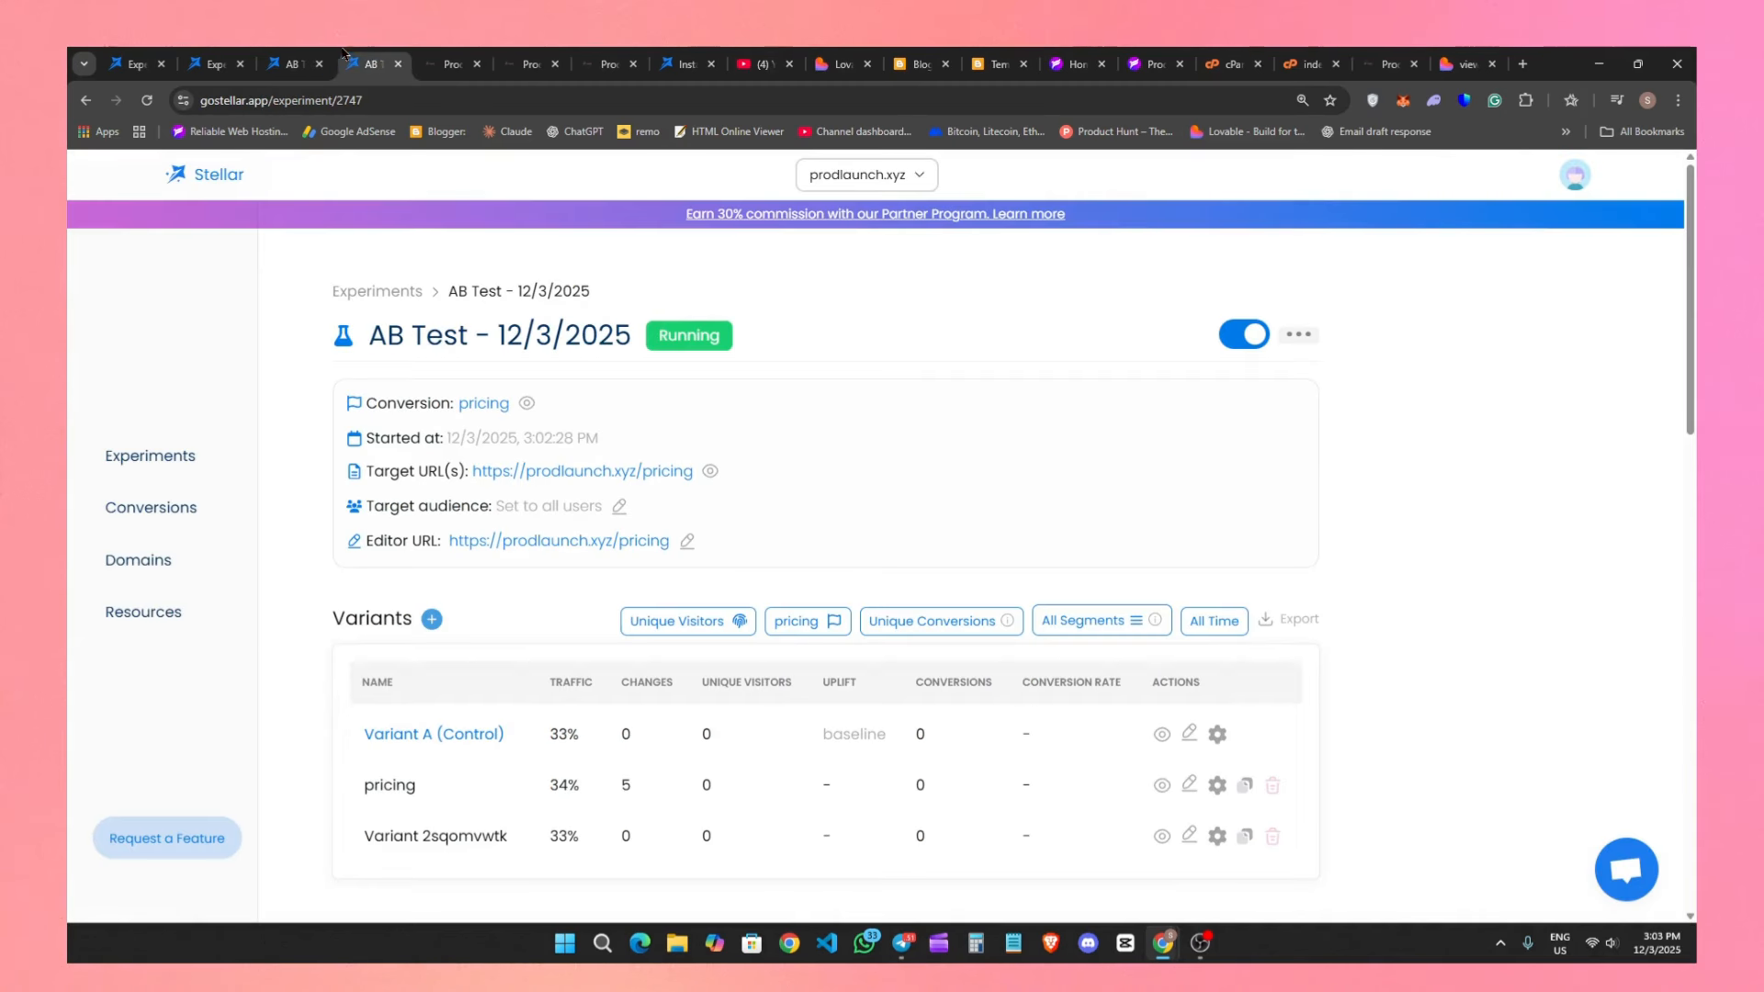
left_click(147, 100)
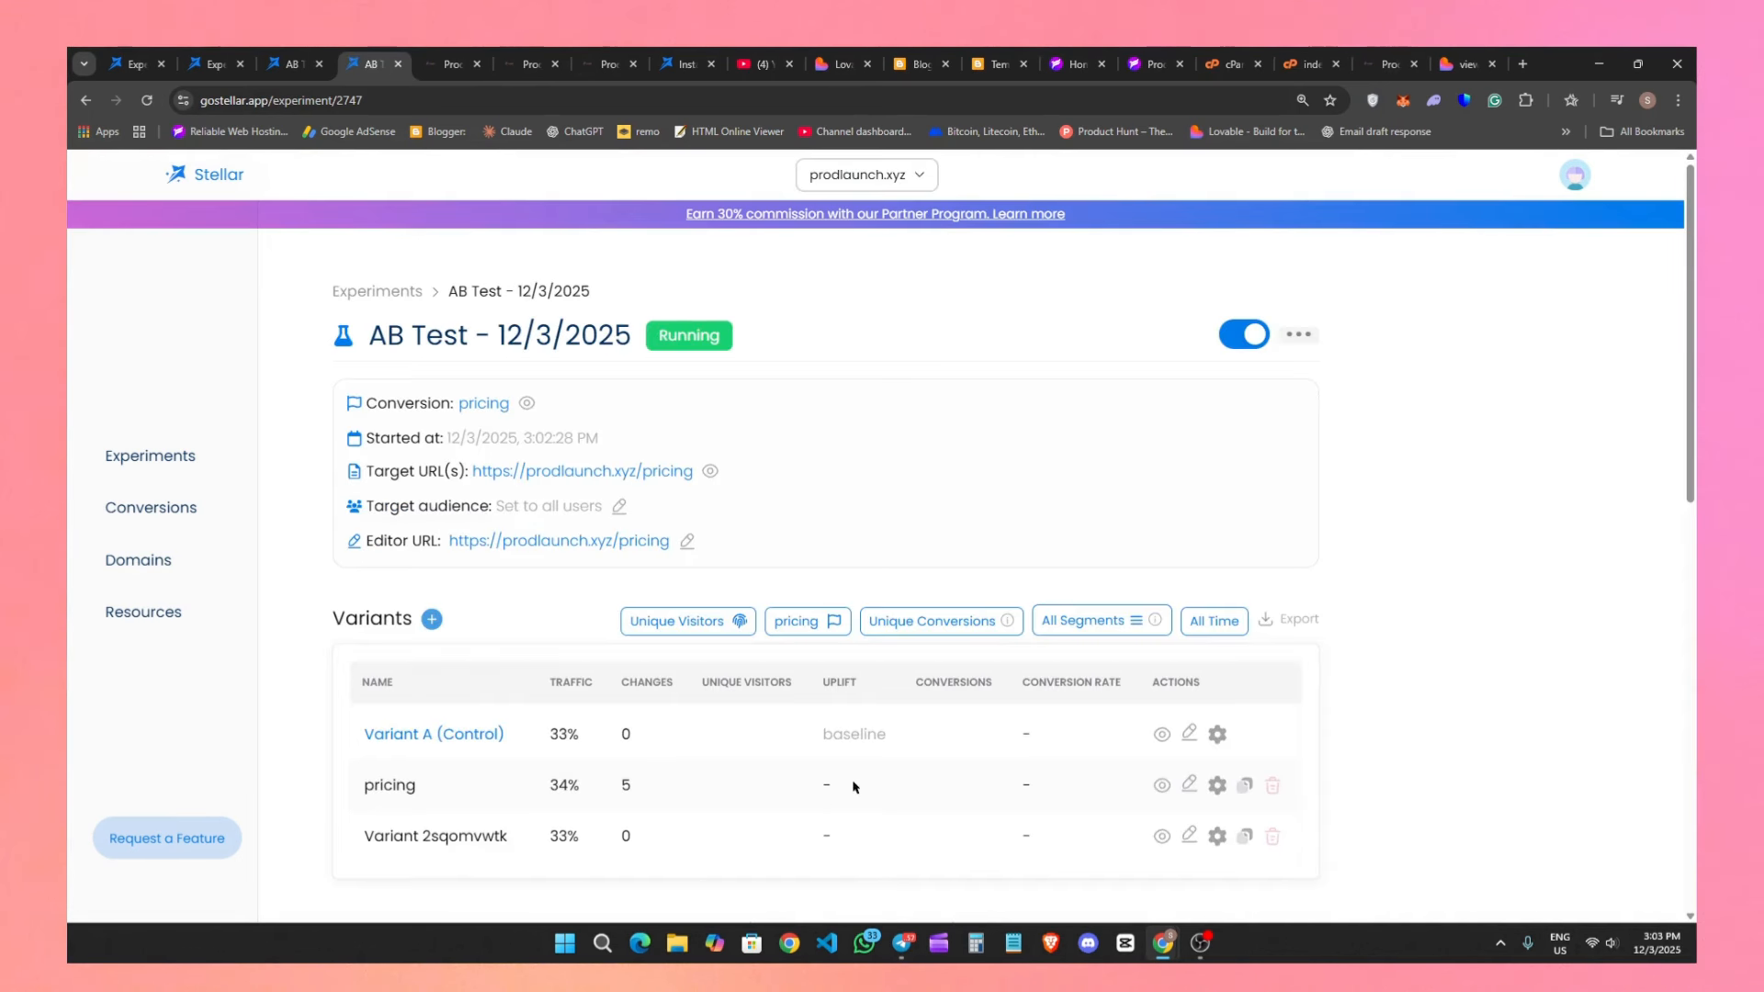
scroll(698, 684, "down", 2)
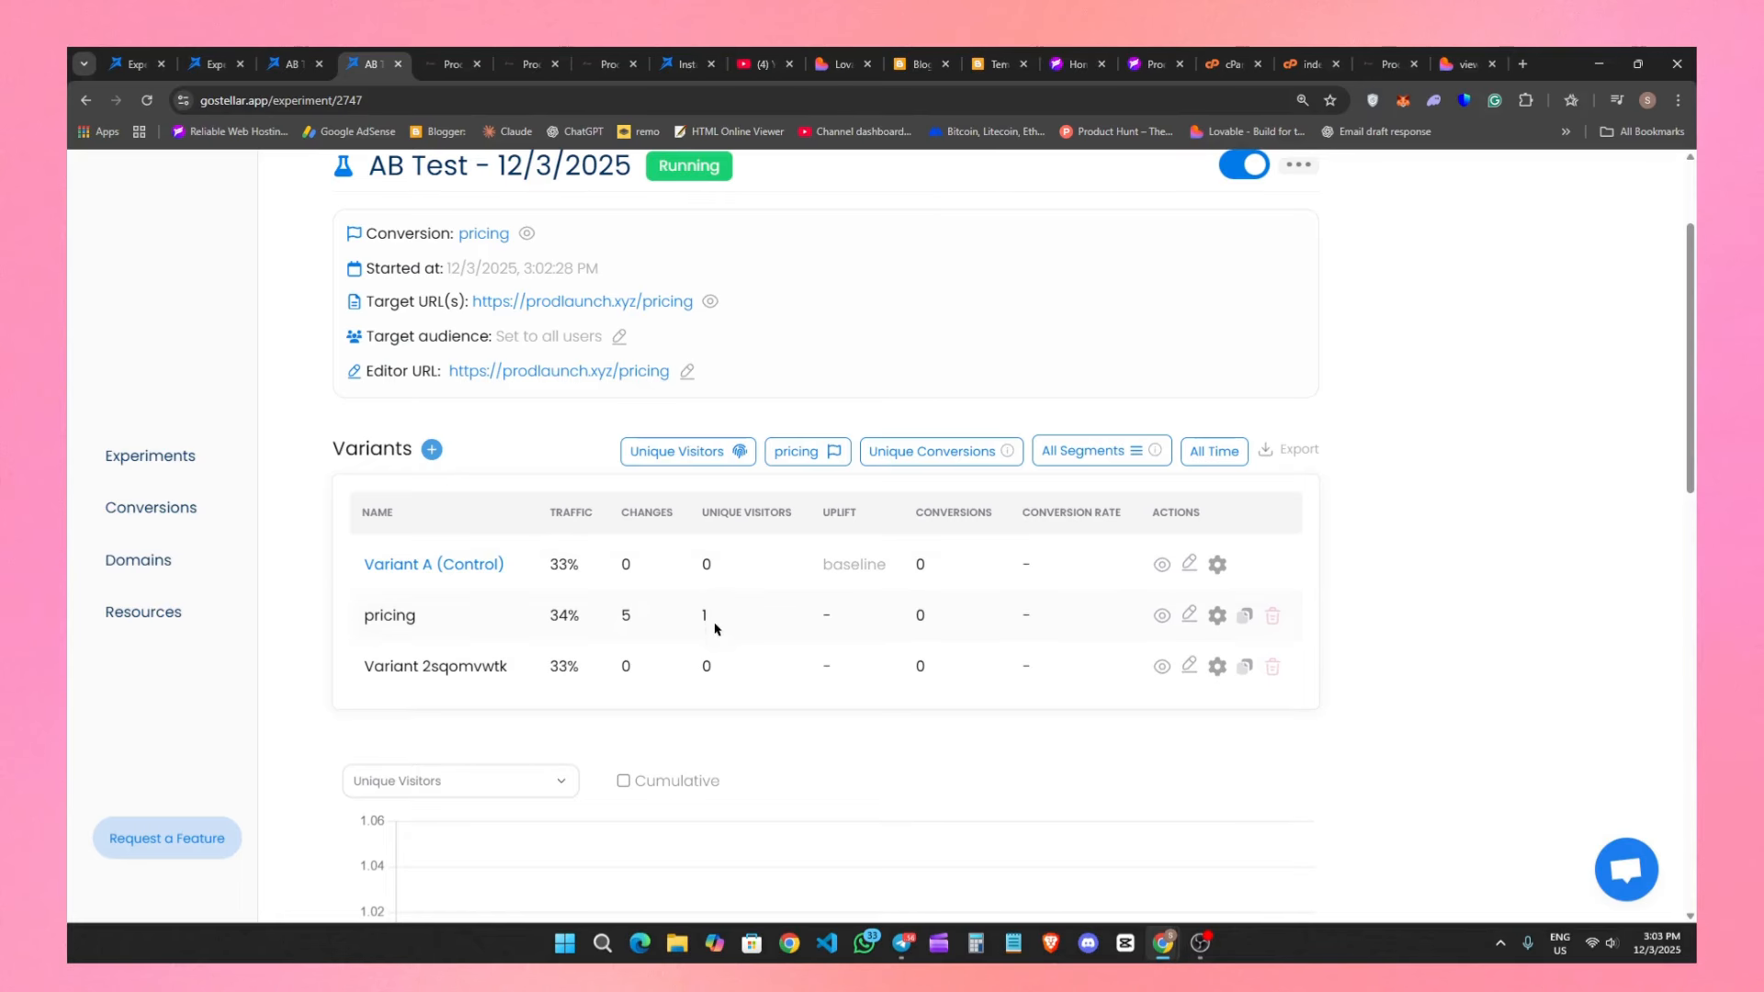
Test the Launch for Free button on the live pricing page, and reload the experiment to check the variants' conversions.
left_click(462, 53)
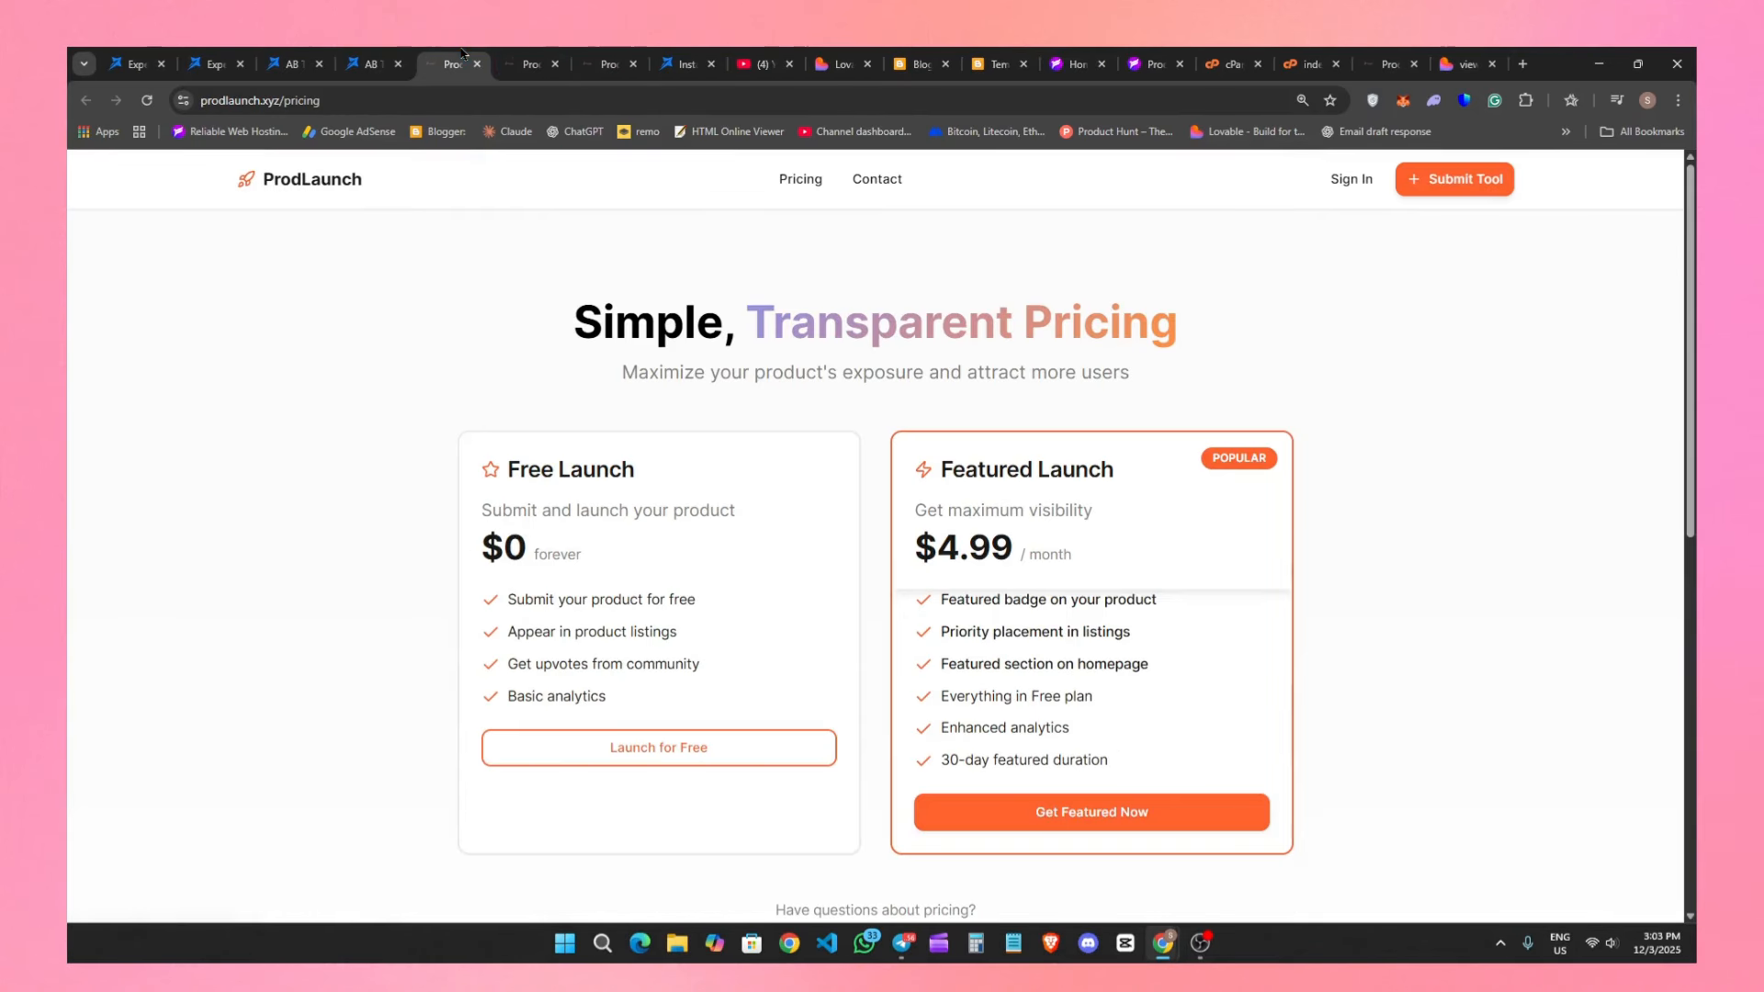
left_click(660, 755)
left_click(382, 55)
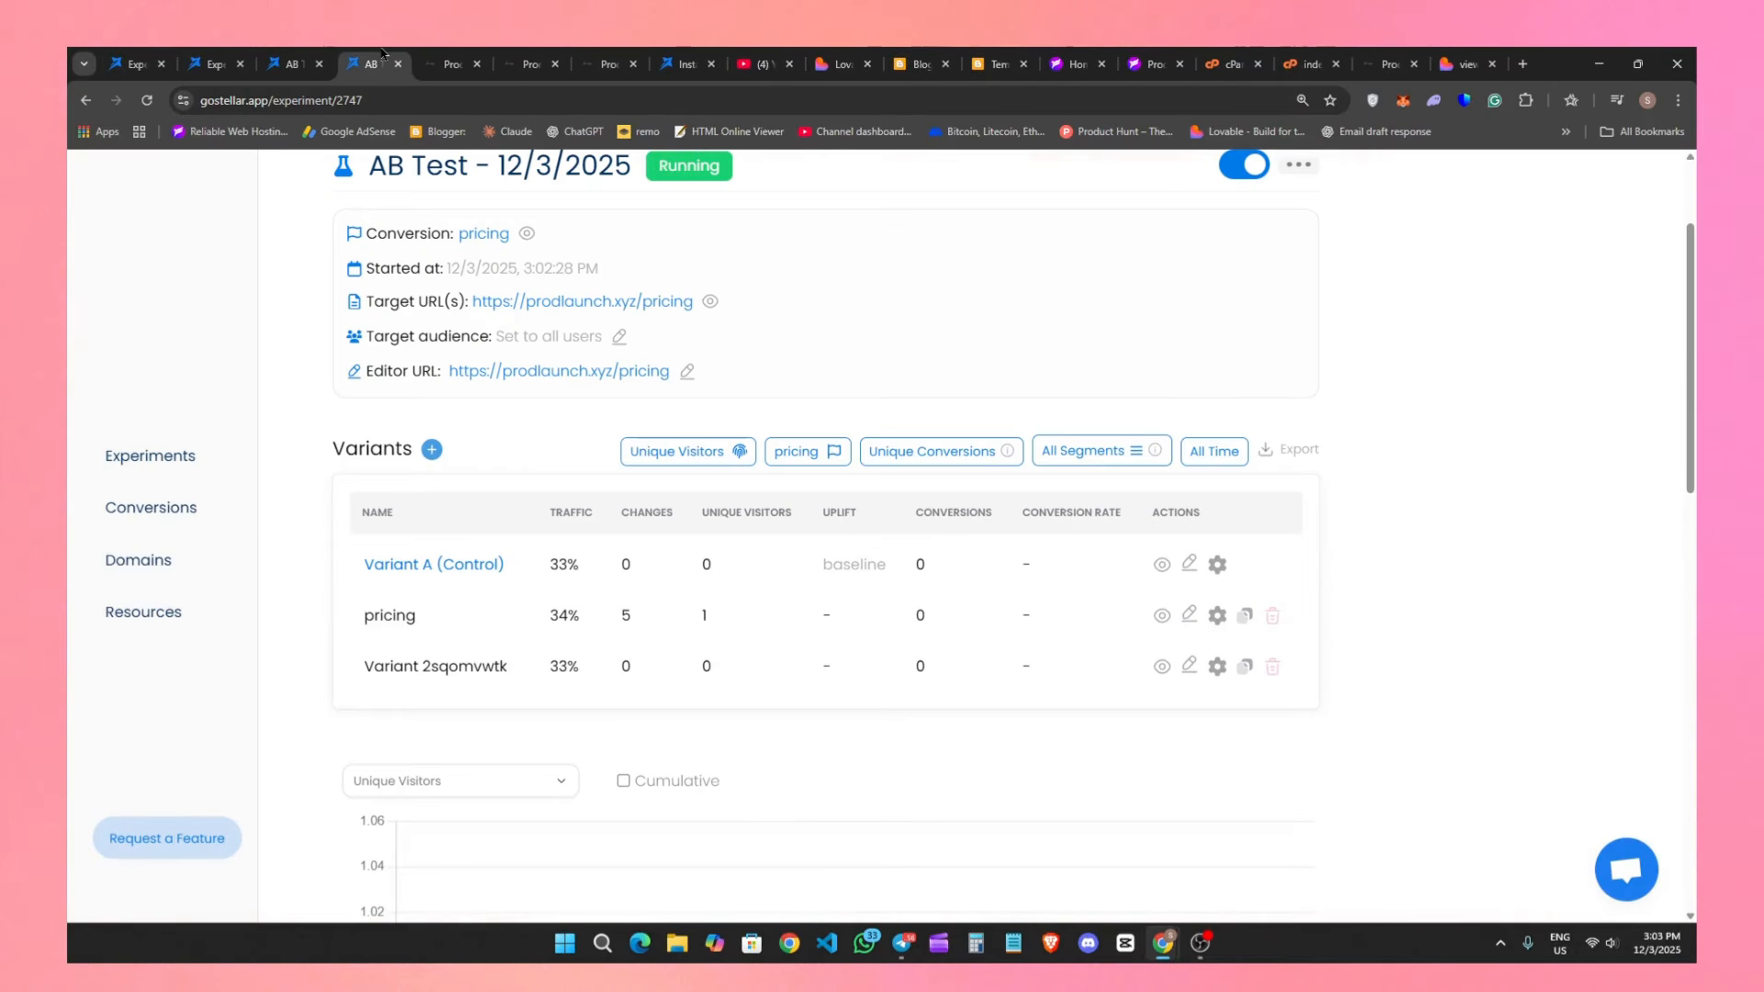
left_click(148, 101)
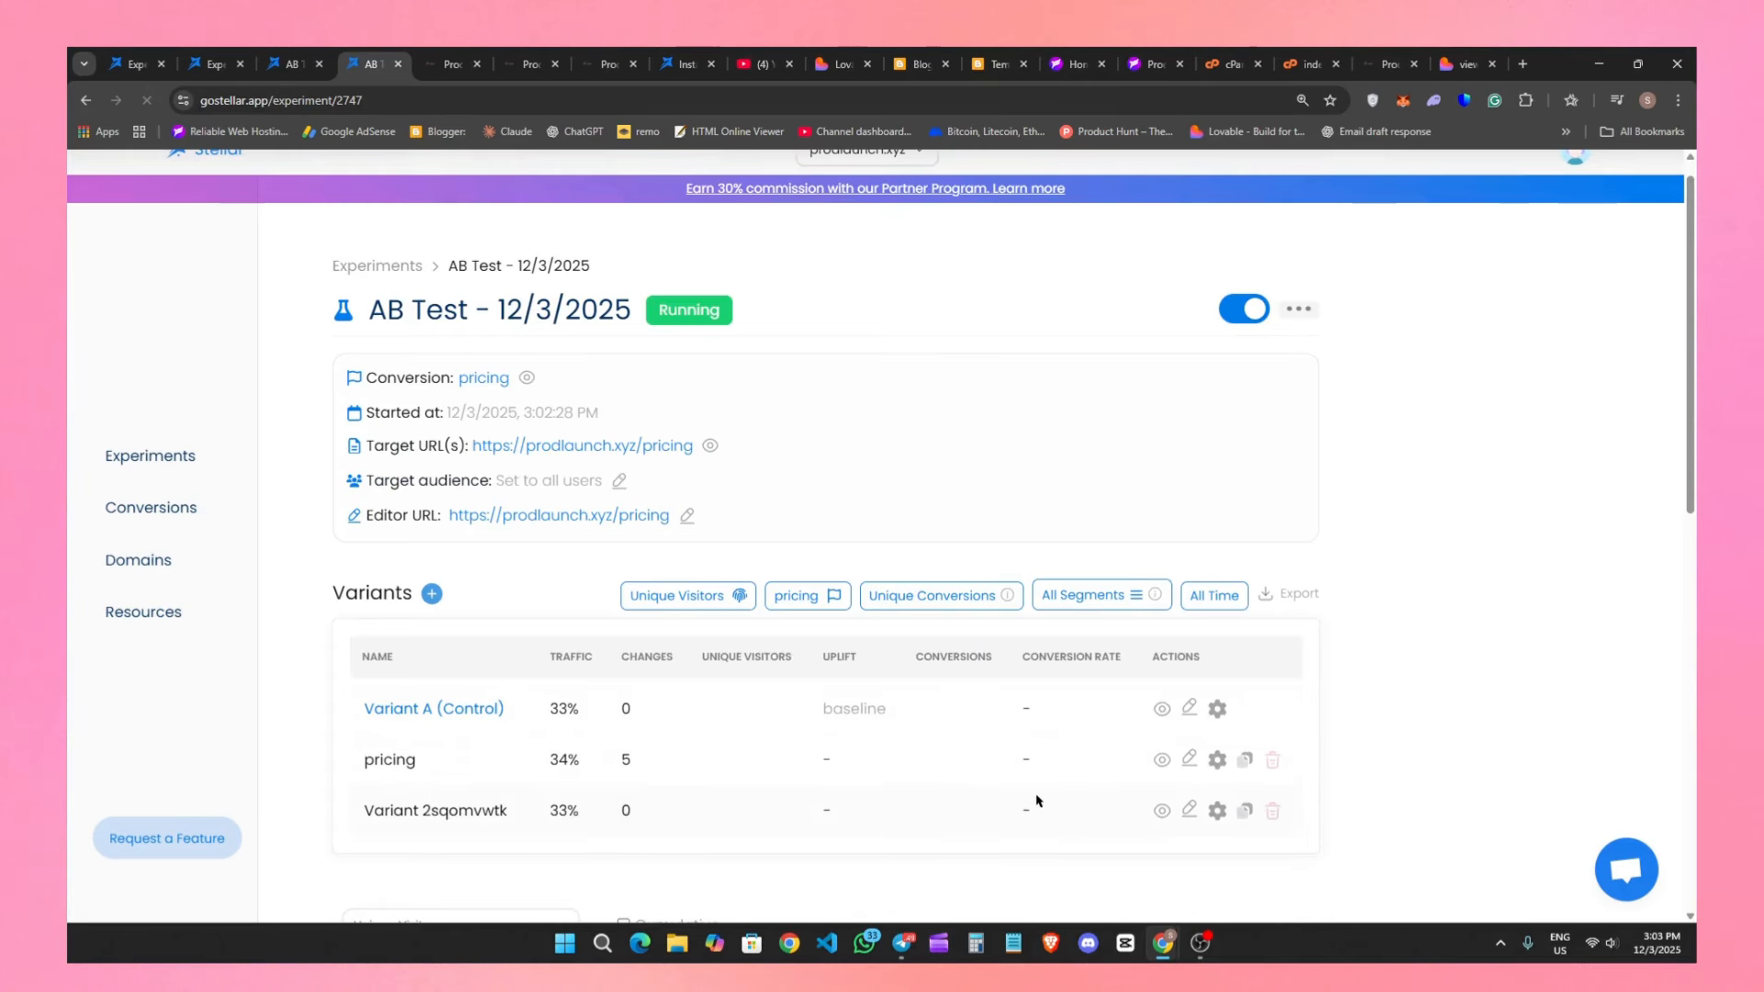
scroll(1035, 799, "down", 3)
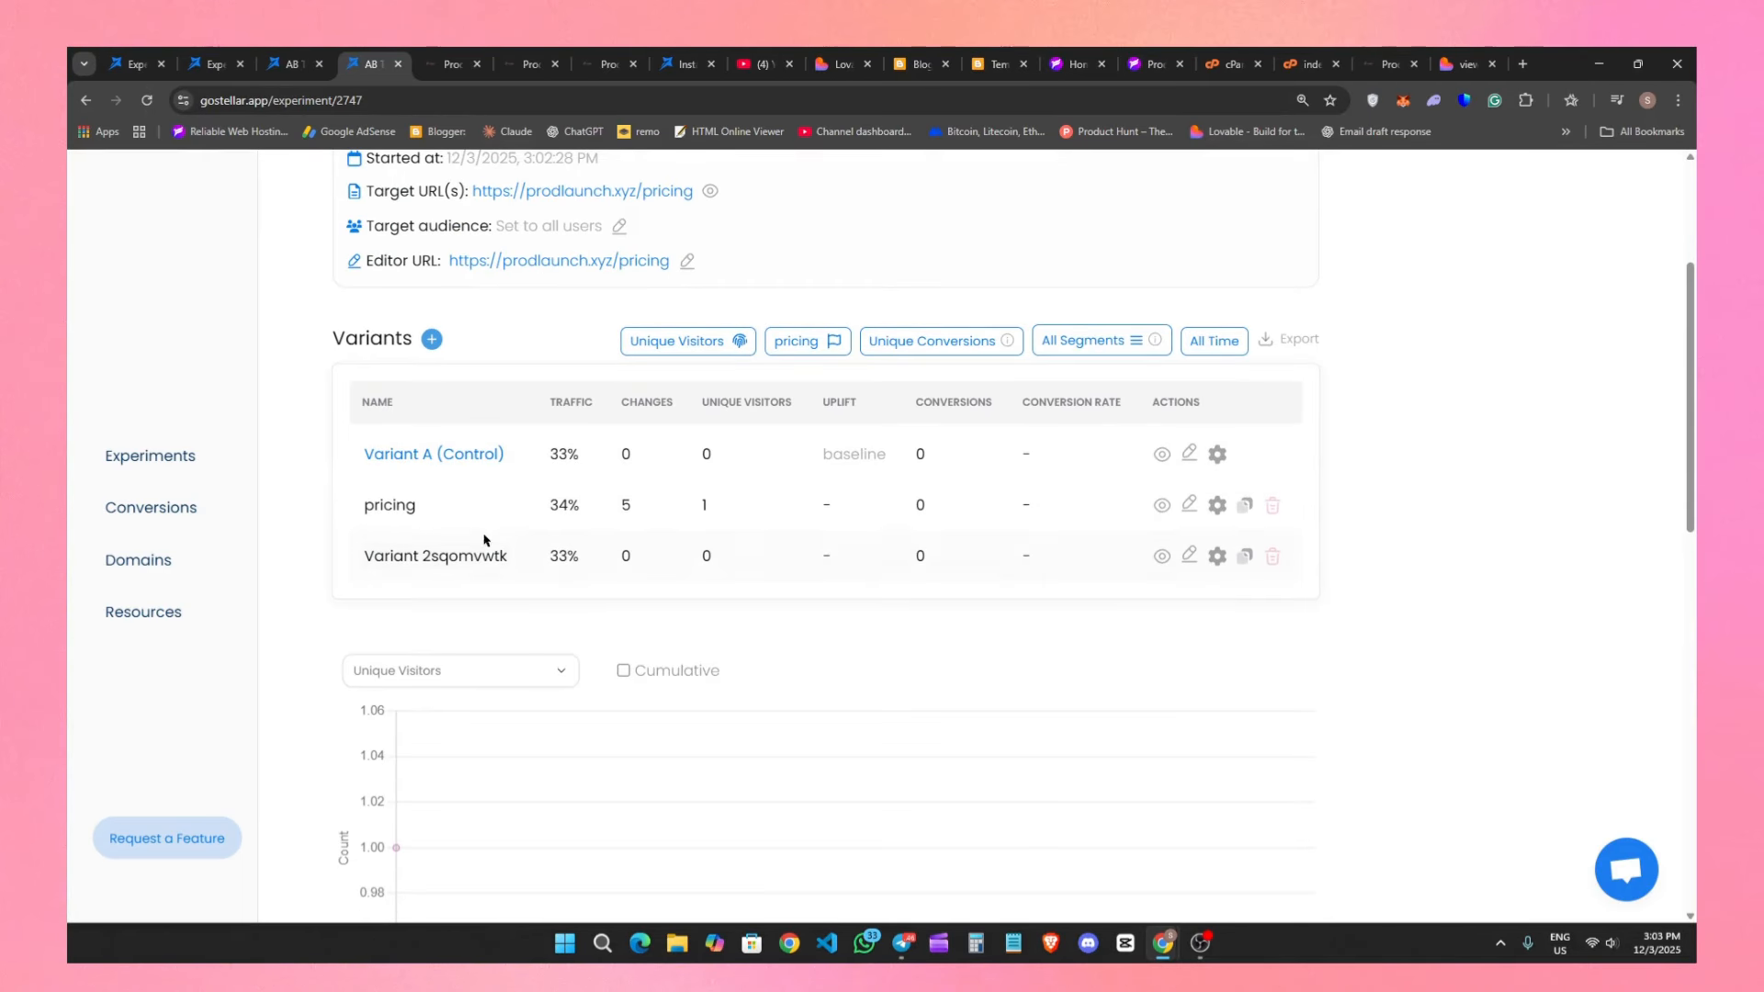
Review the running experiment's variant statistics, reliability indicators and conversion insights.
double_click(619, 506)
left_click(719, 505)
scroll(820, 550, "down", 3)
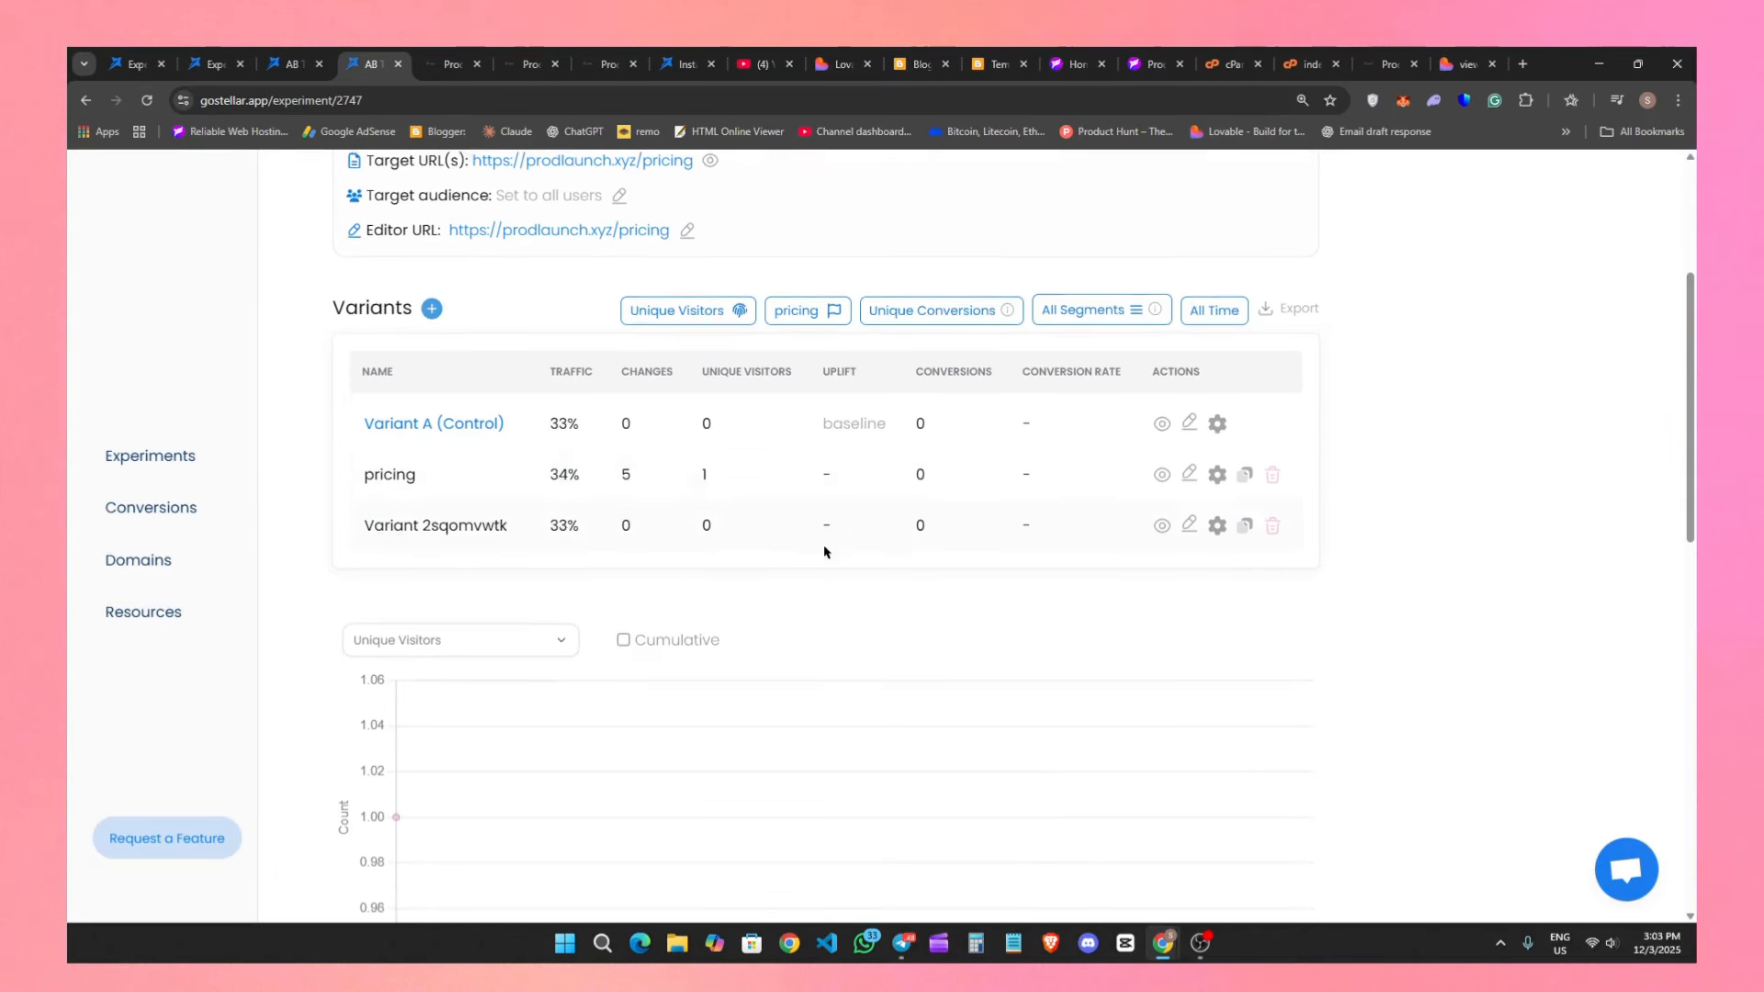
scroll(769, 799, "down", 4)
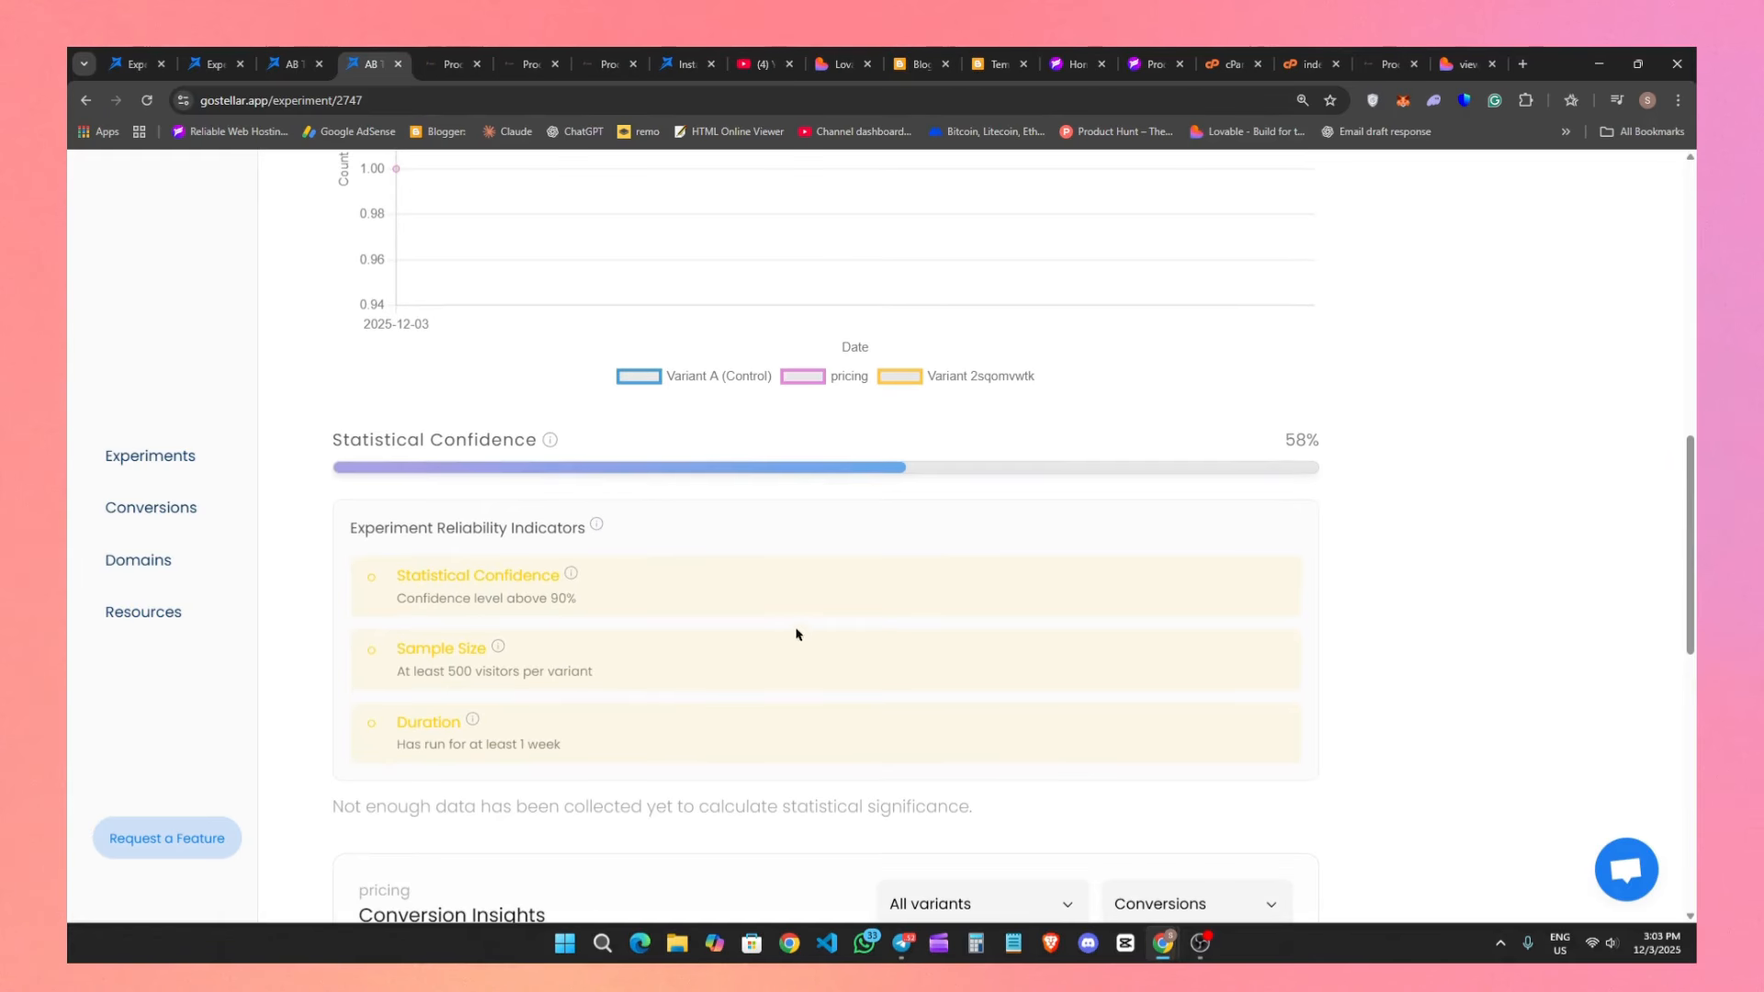
scroll(798, 629, "down", 4)
scroll(622, 681, "down", 6)
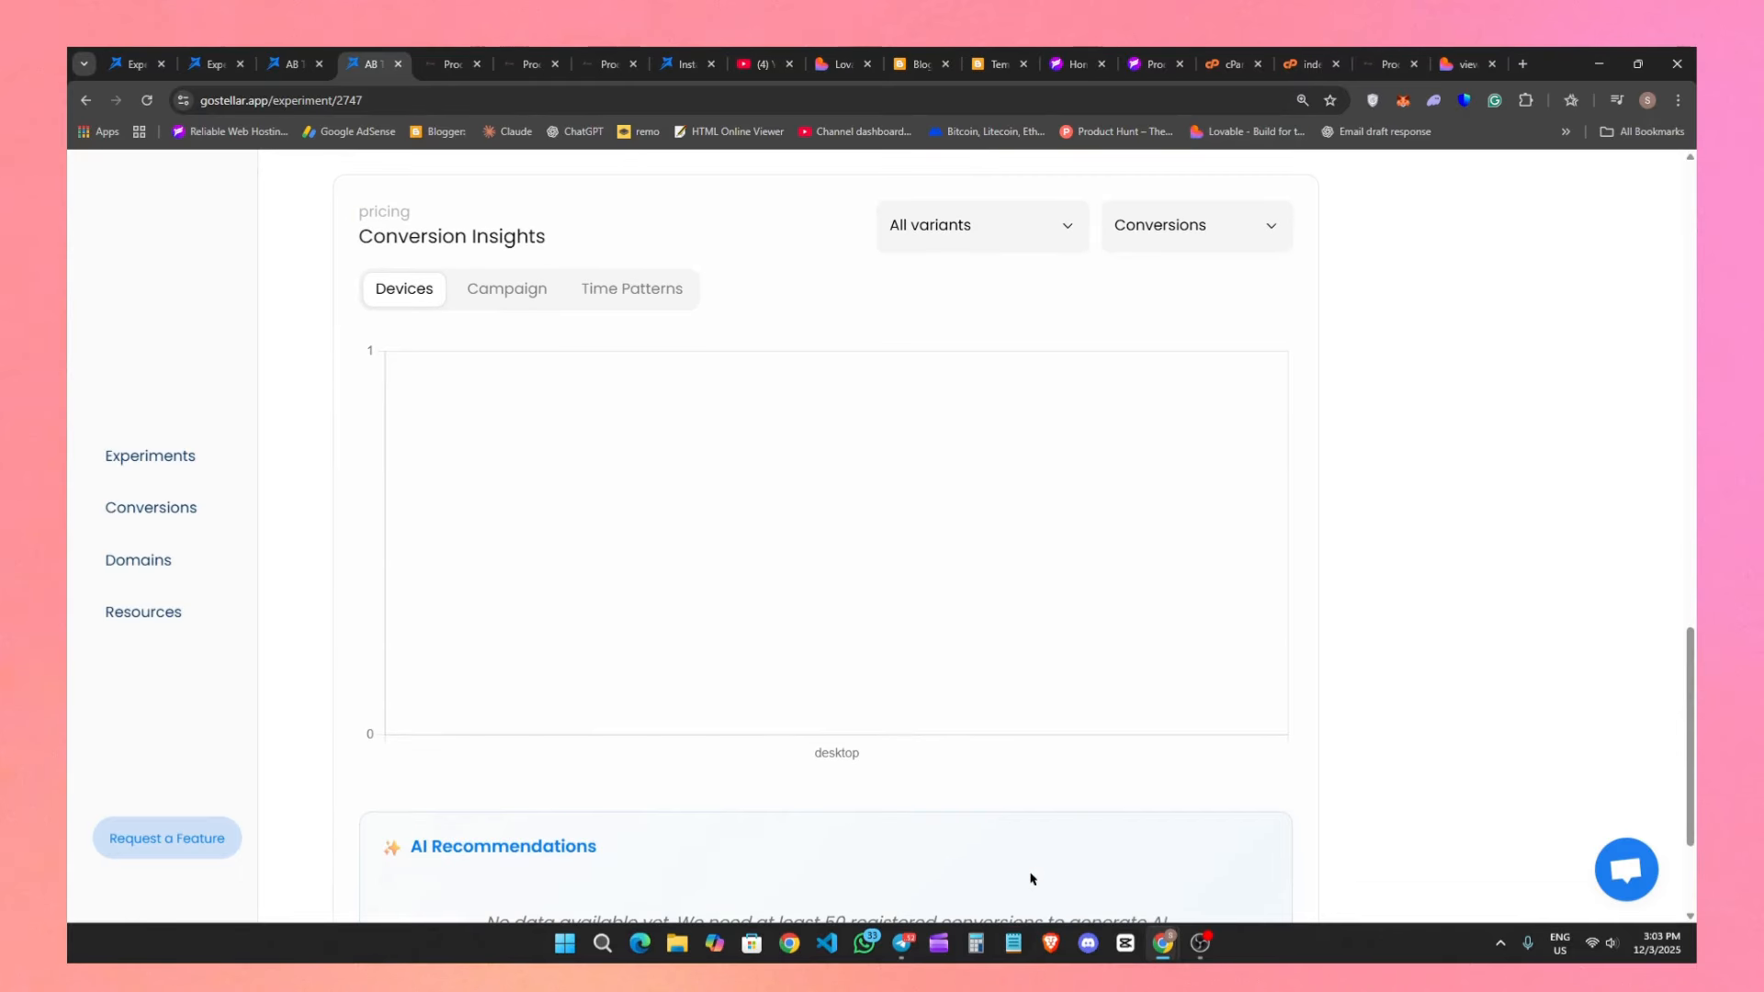
scroll(1157, 810, "up", 20)
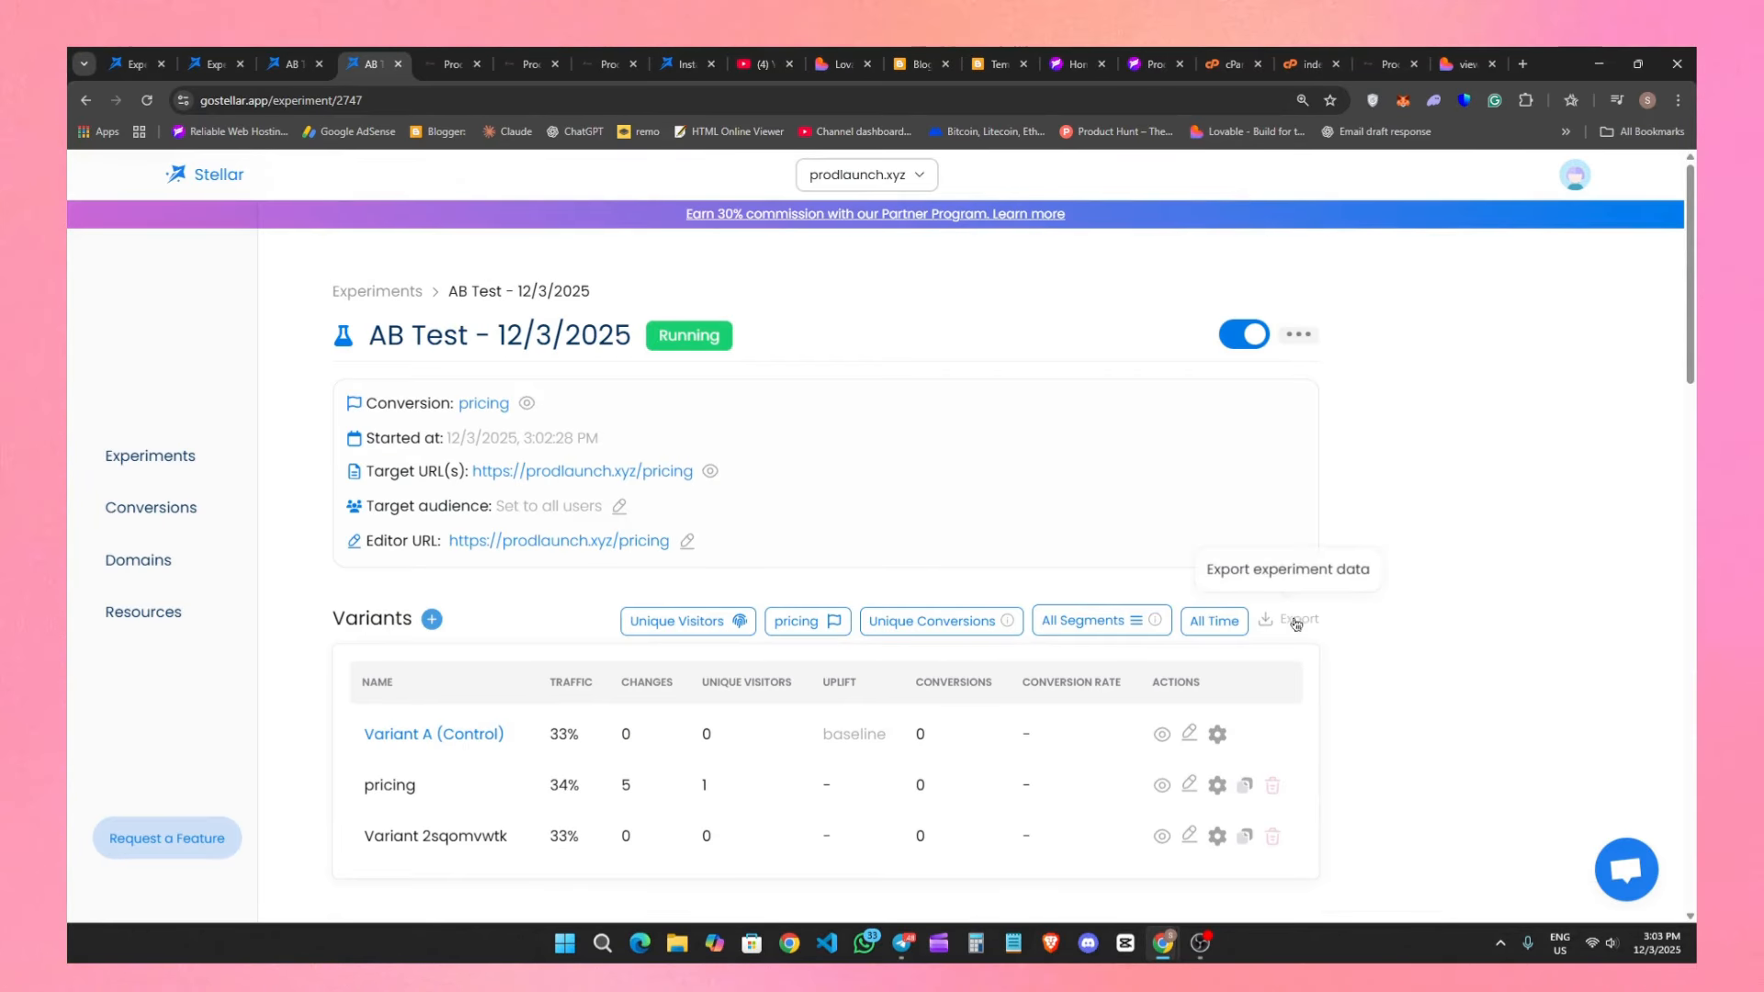
Open the global CSS/JS editor of the pricing variant, and close it without saving.
left_click(1190, 786)
left_click(1169, 858)
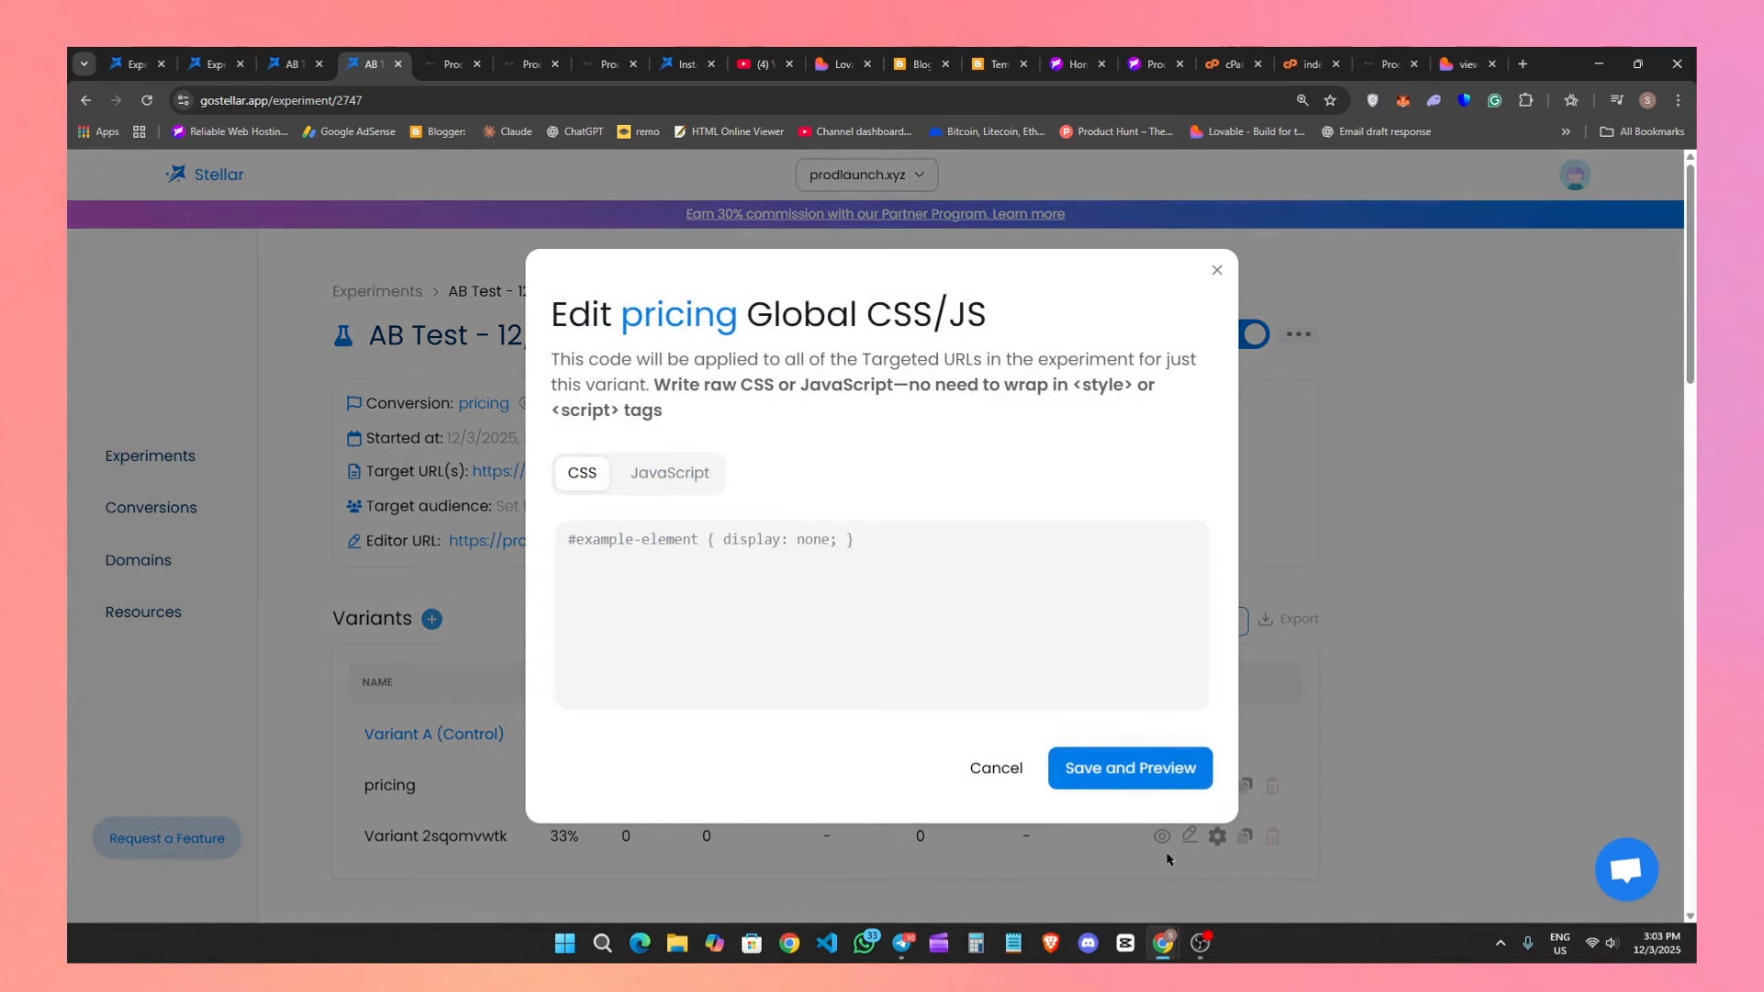
left_click(1217, 269)
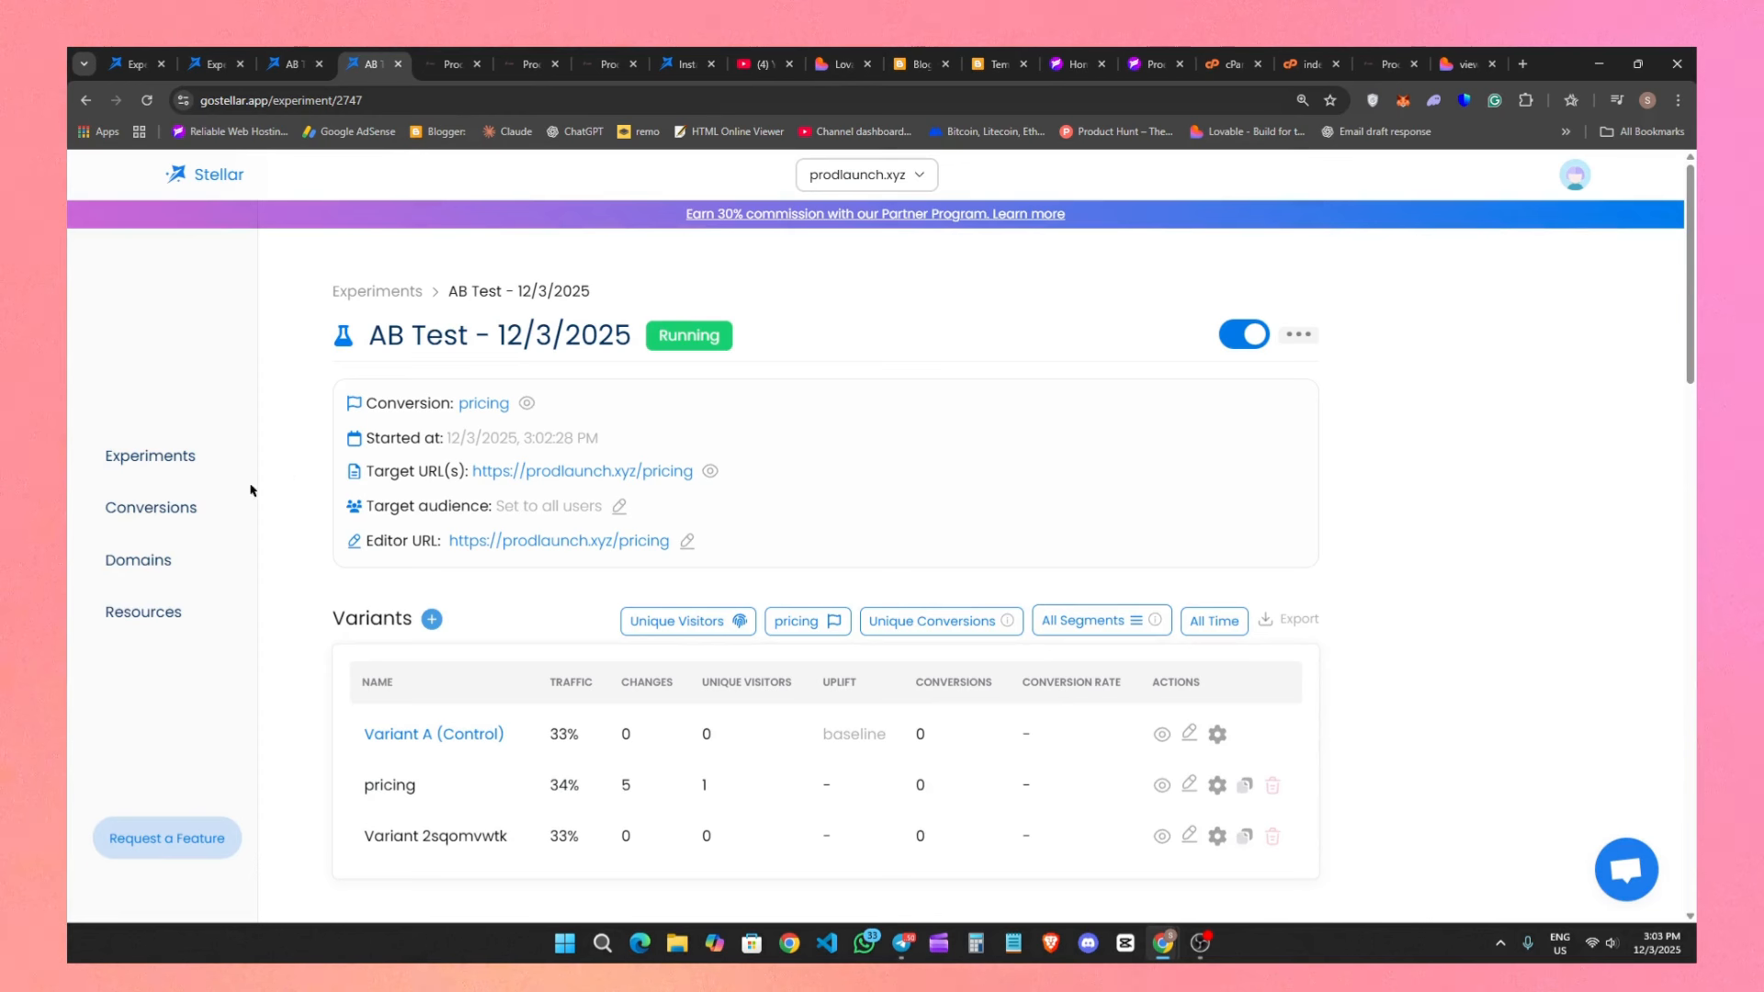
Open the account's domains and subscription page, and check the Pro plan's annually billed price.
left_click(181, 581)
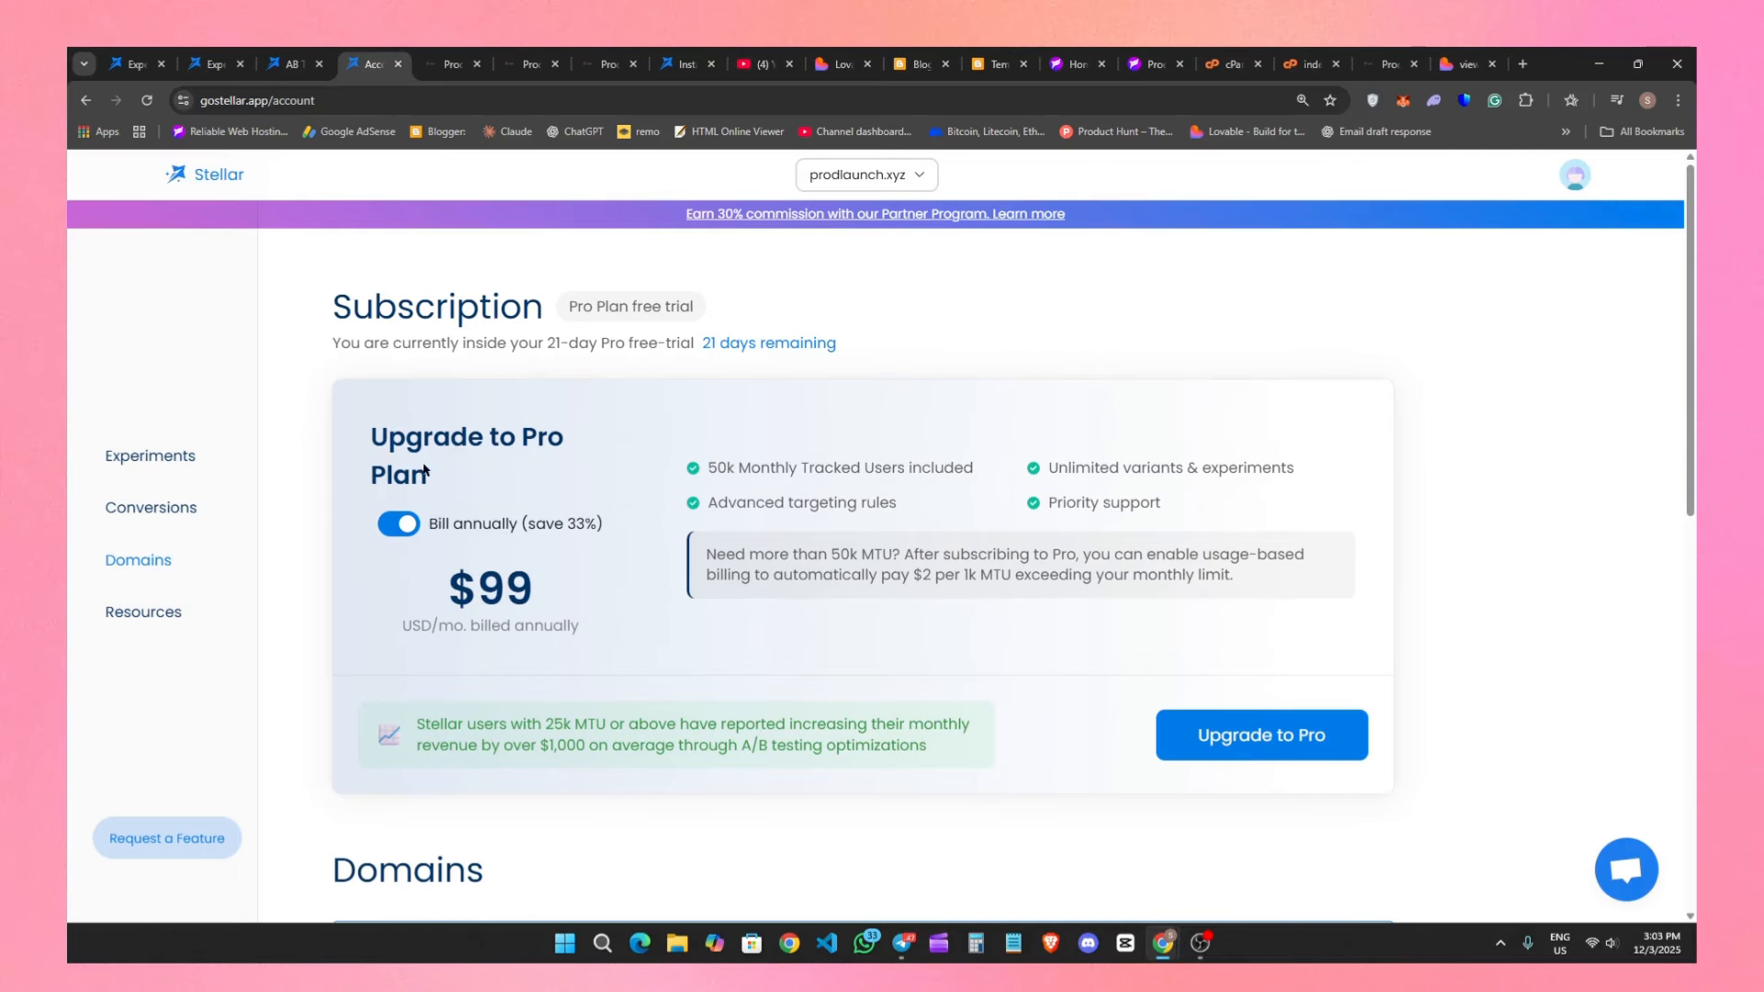
left_click_drag(371, 439, 564, 439)
left_click(437, 320)
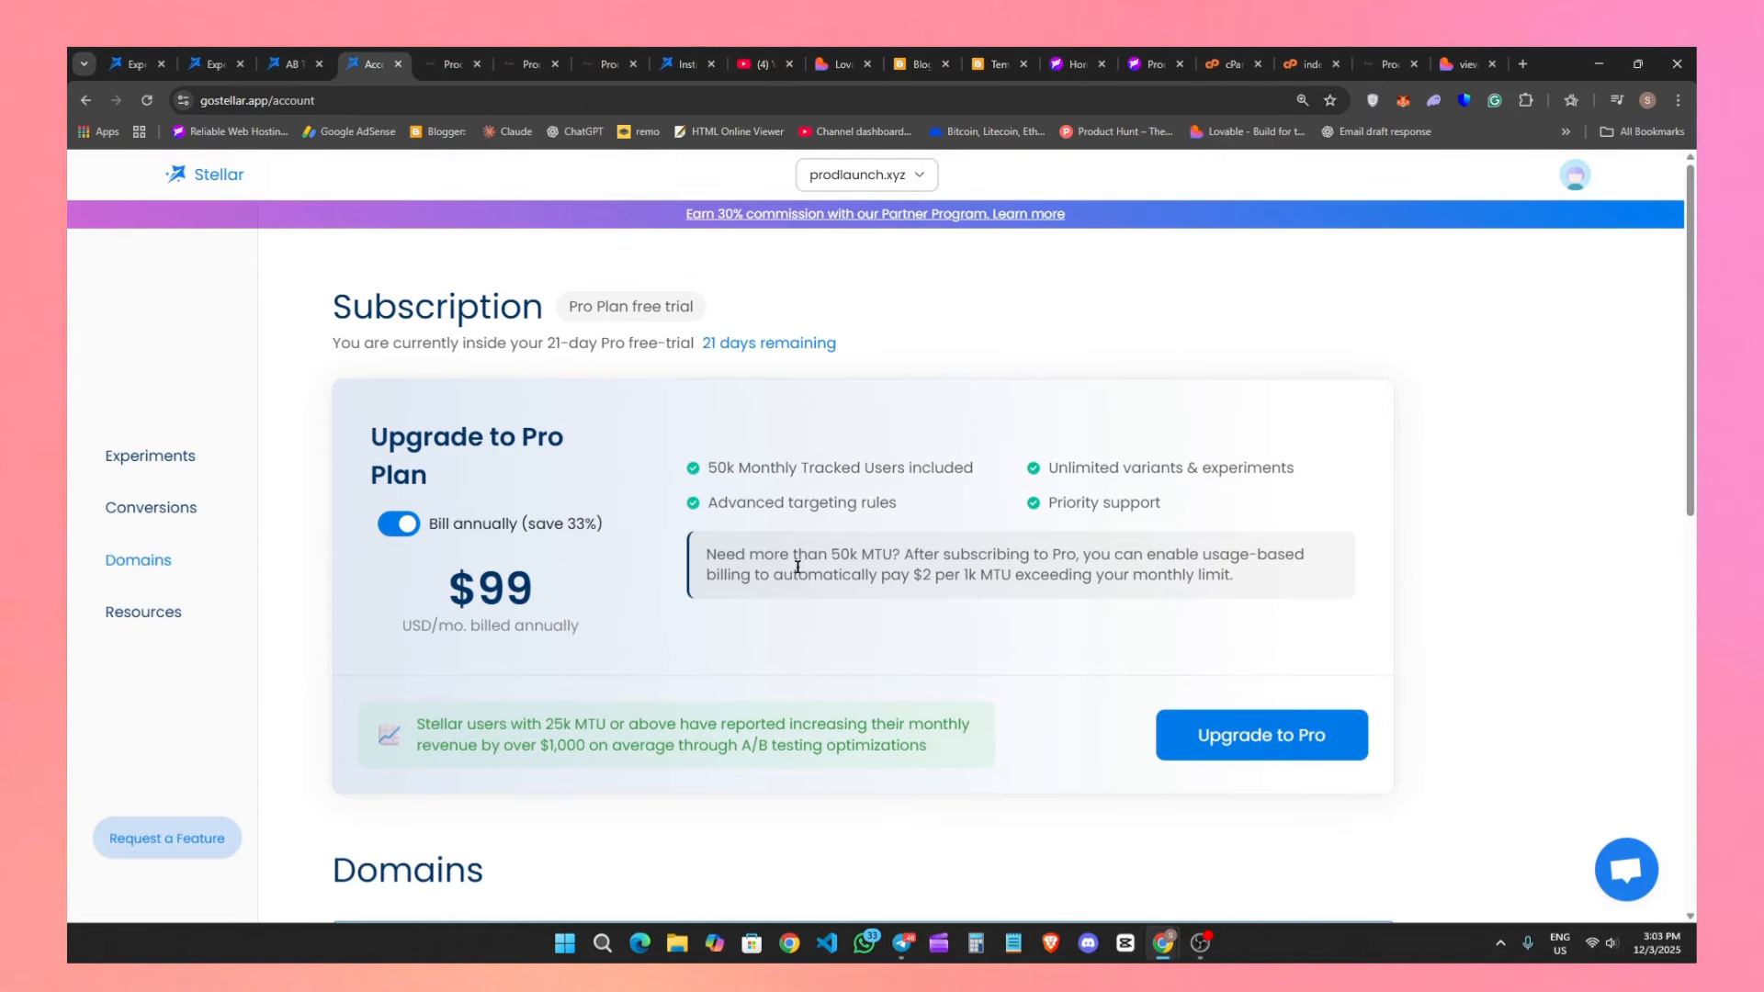
left_click_drag(448, 591, 553, 582)
left_click(553, 596)
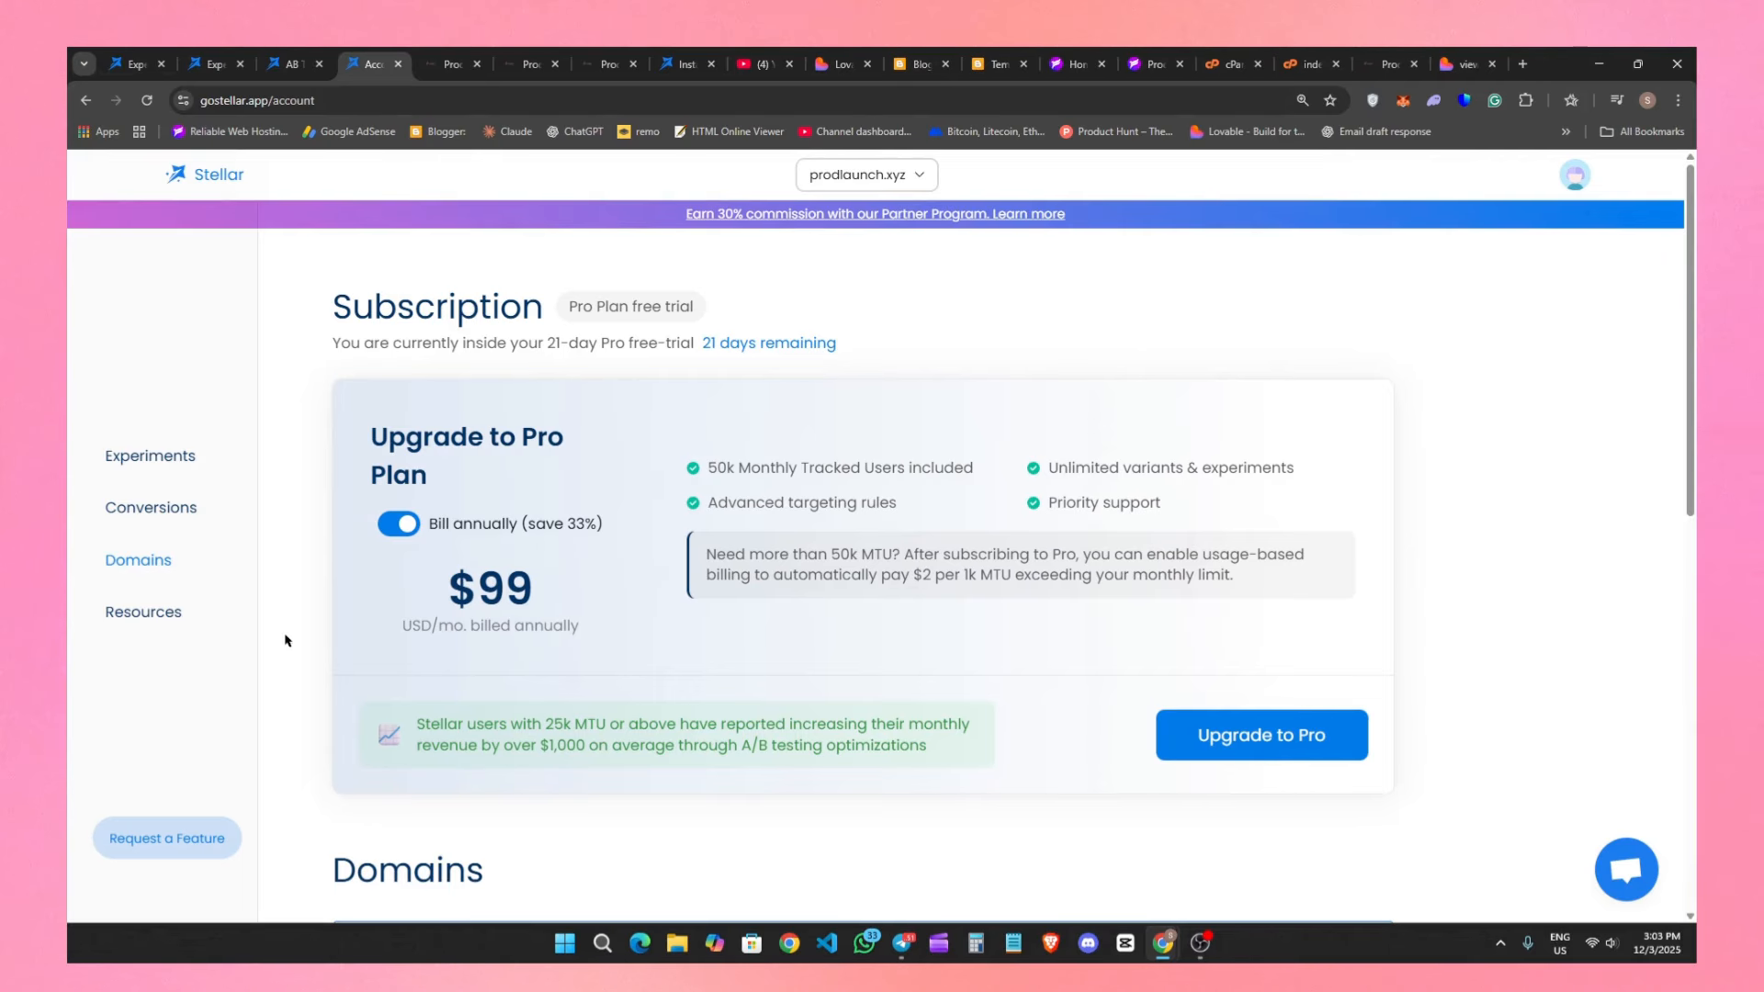
Turn off annual billing for the Pro plan and check its monthly price.
left_click(412, 534)
left_click_drag(429, 577, 534, 562)
left_click(534, 562)
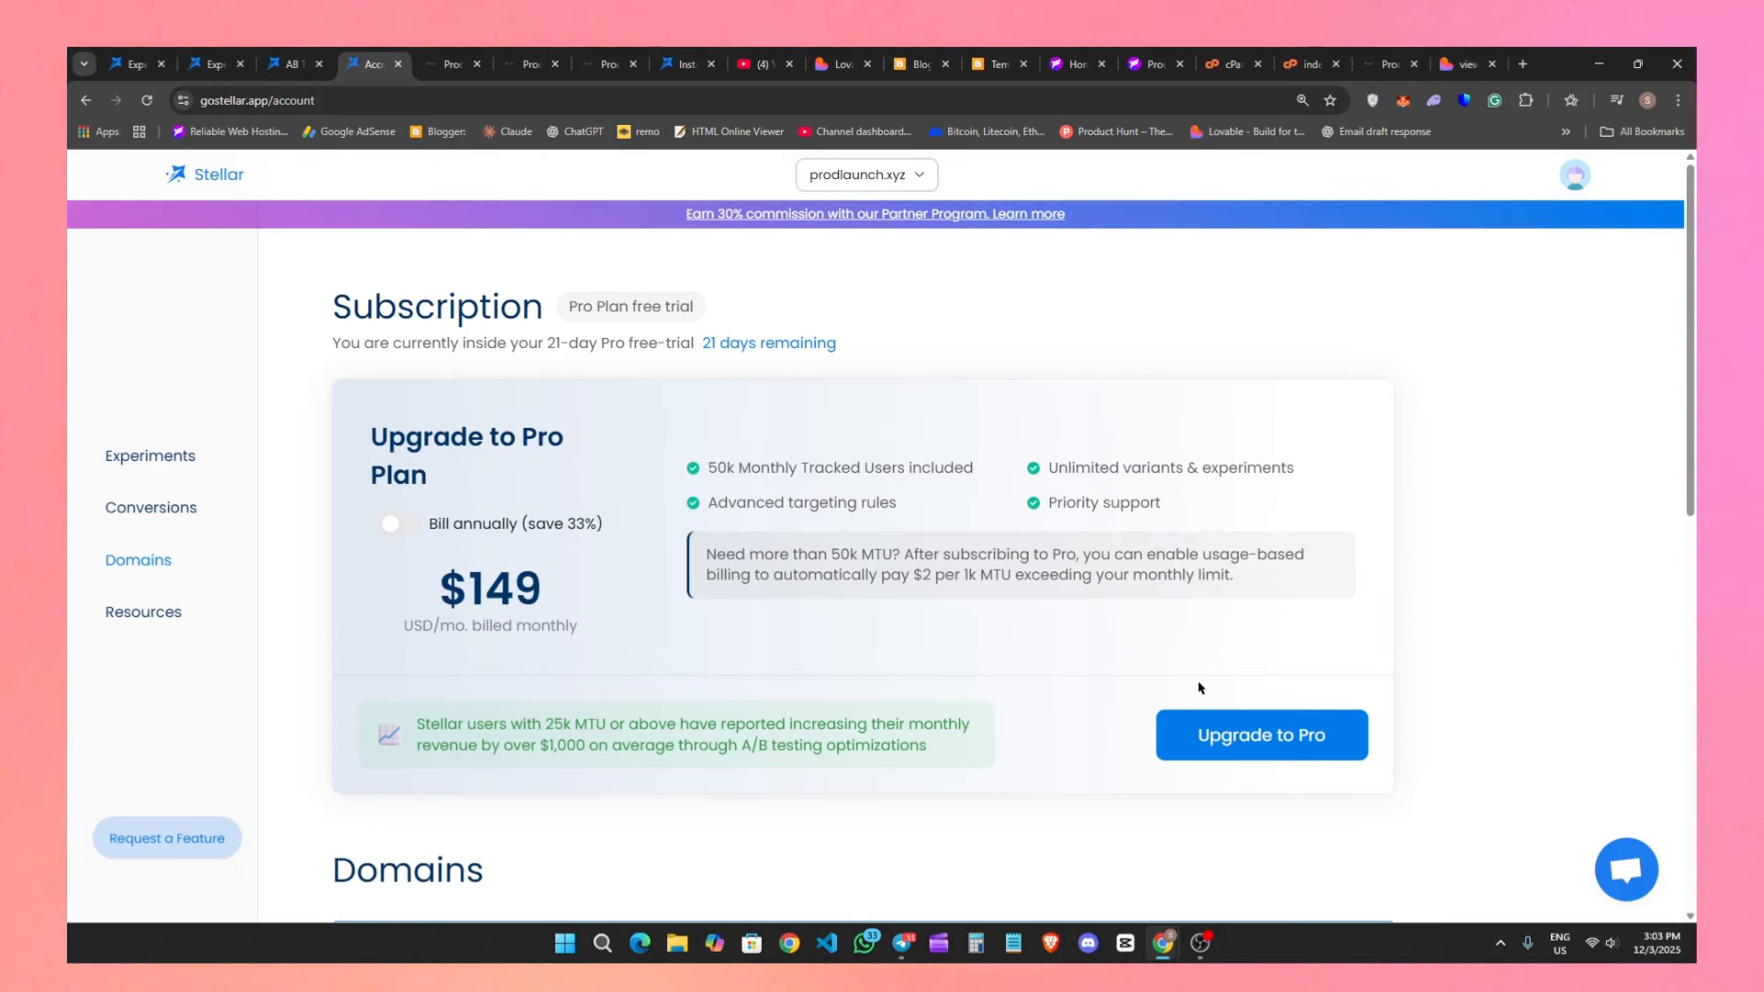
Open the checkout for the monthly Pro plan upgrade, look over its payment form, and return to the subscription page.
left_click(1230, 732)
scroll(1362, 722, "down", 3)
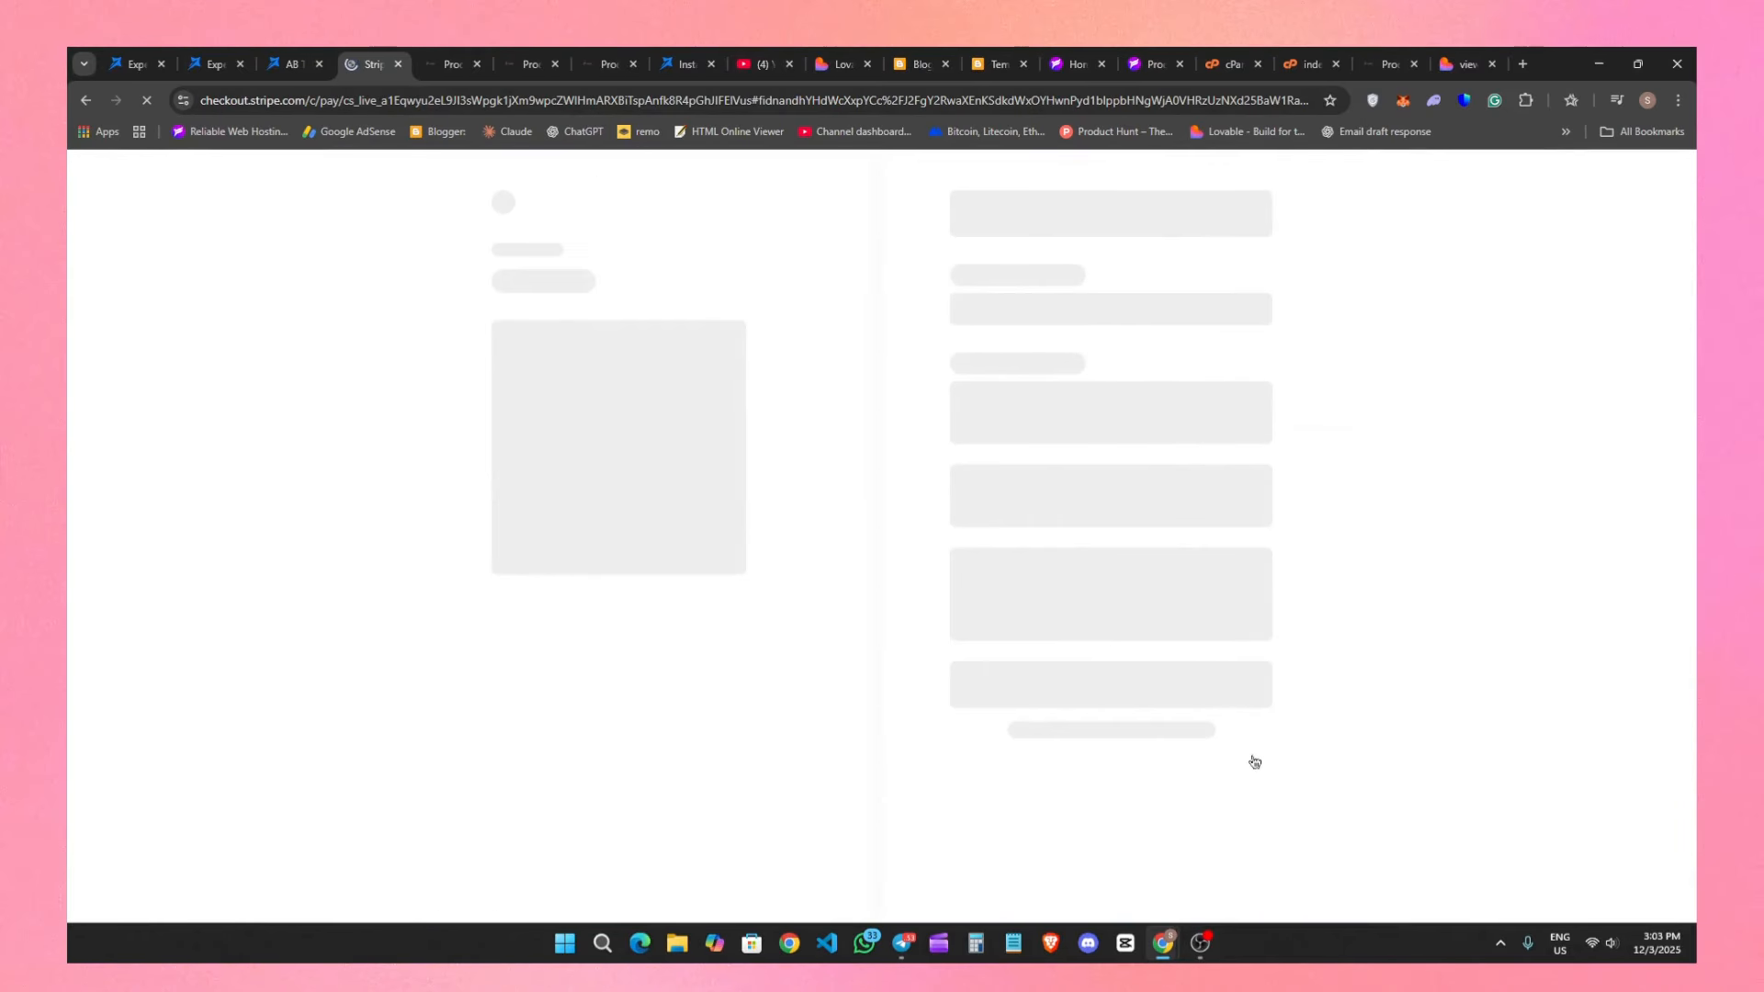
left_click(86, 98)
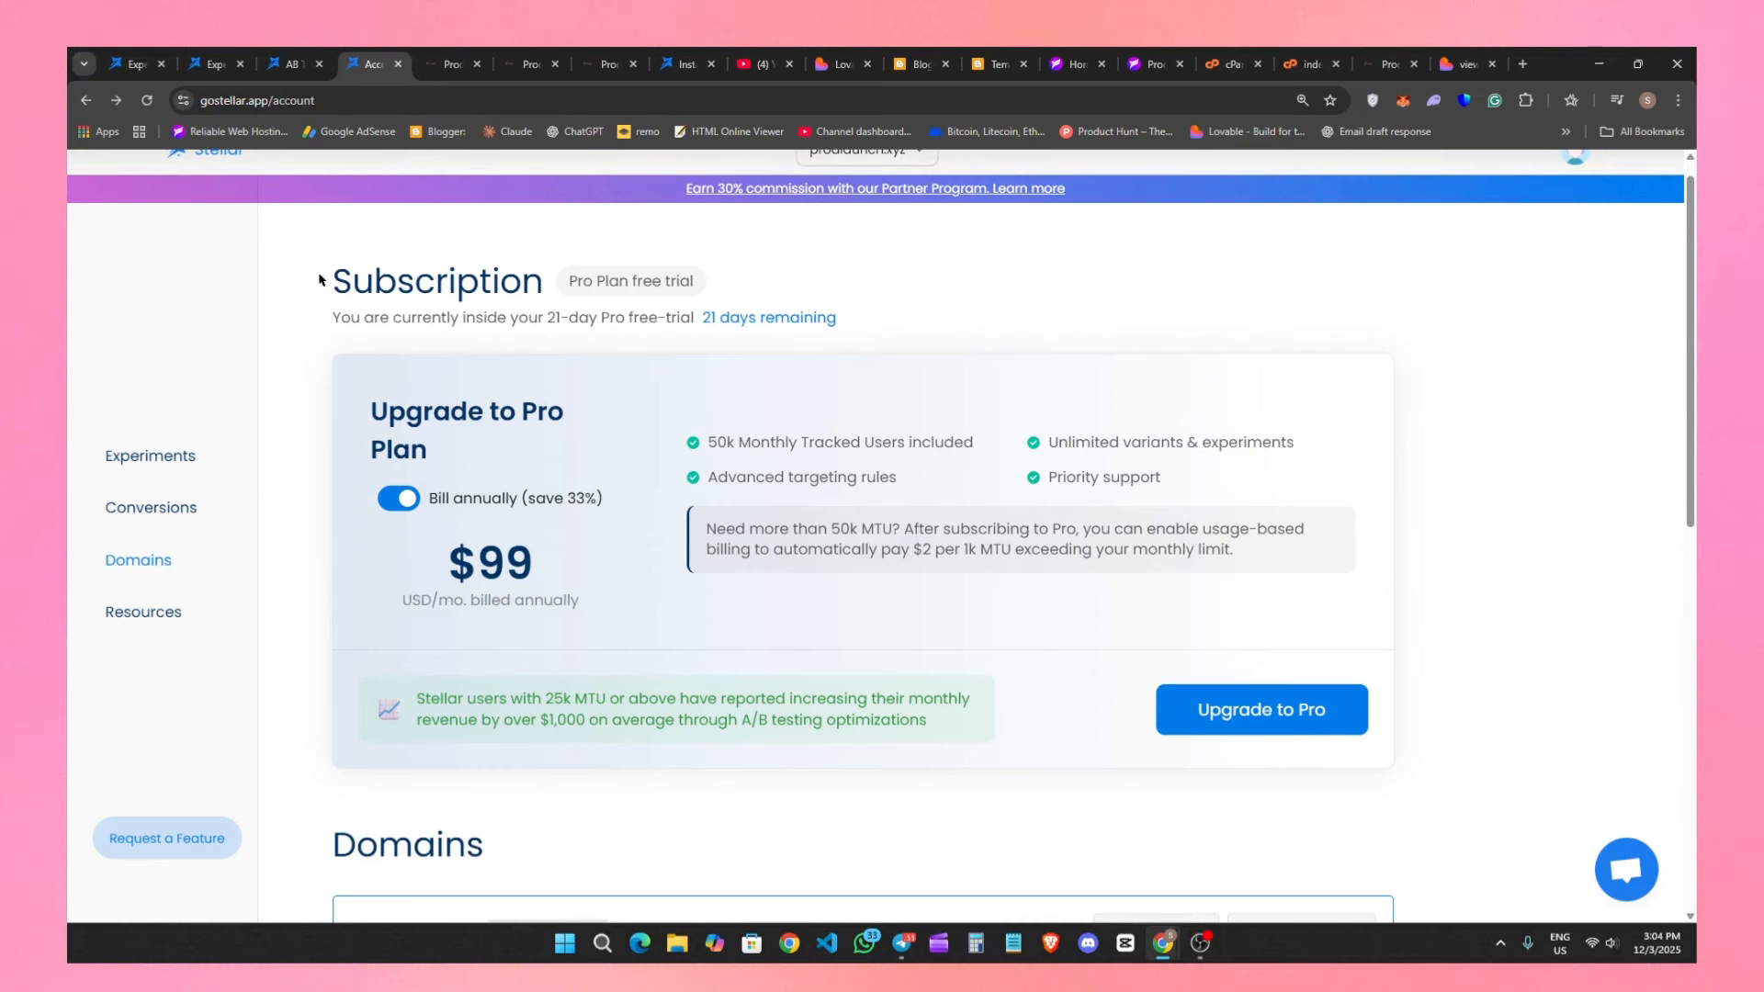
scroll(280, 460, "up", 1)
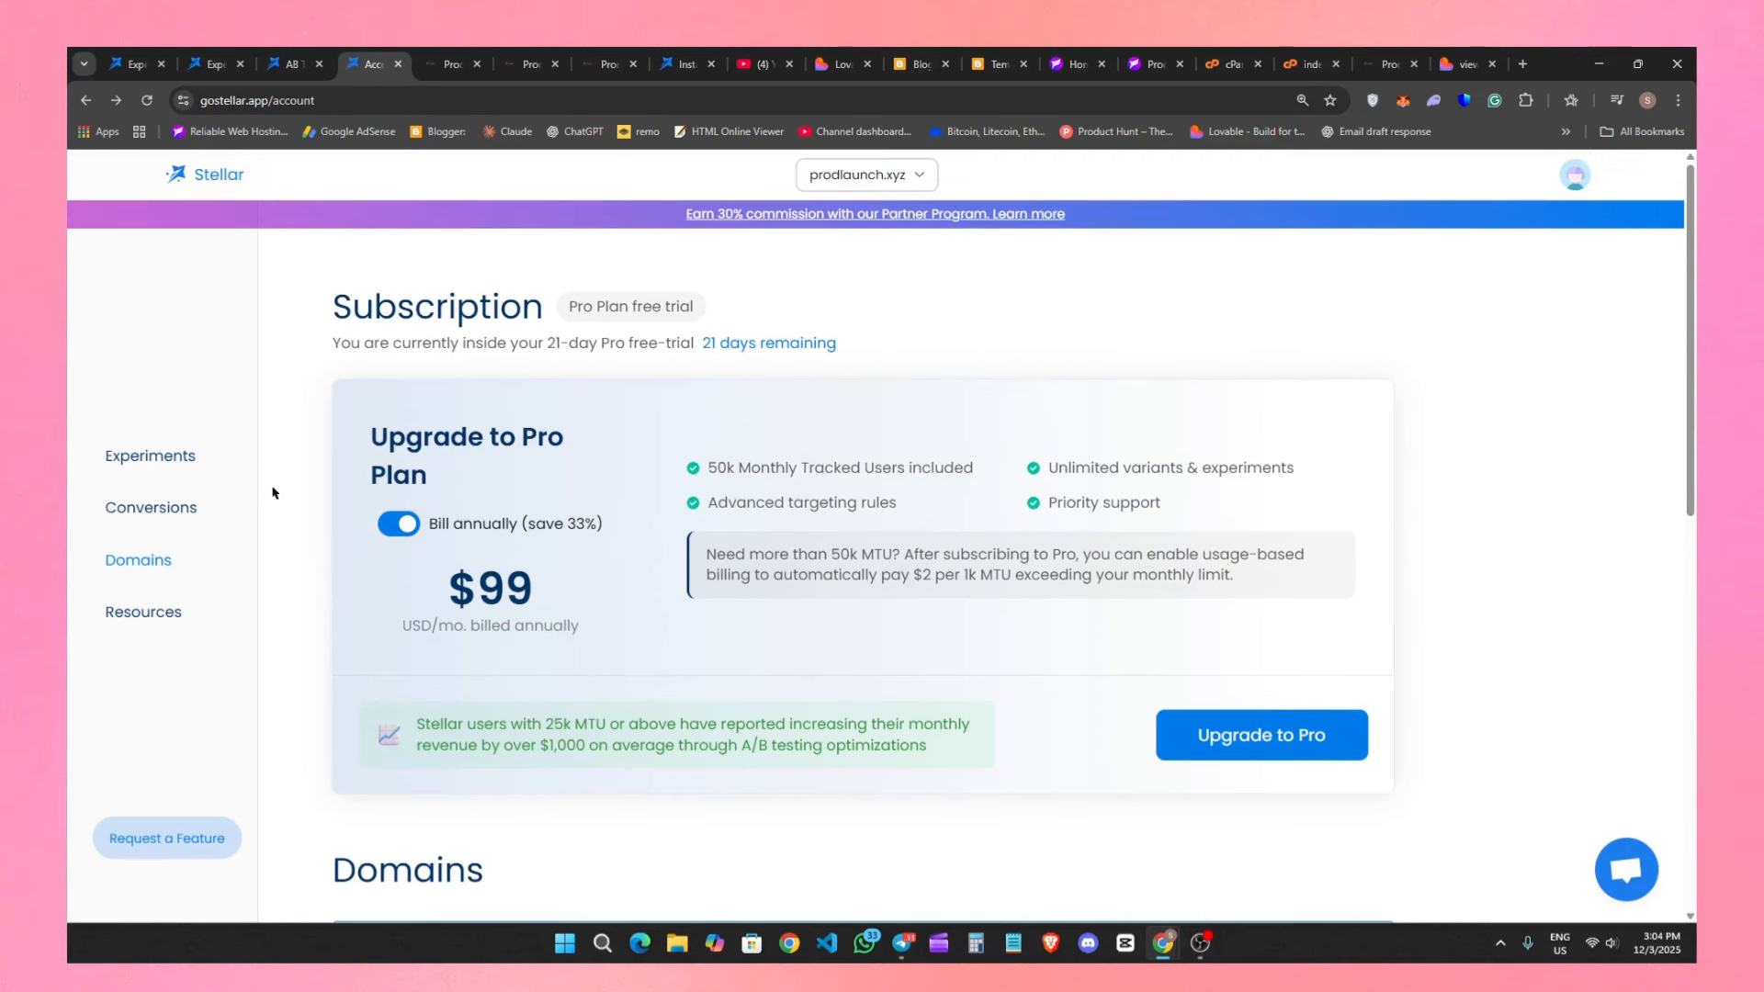
Open the feature request chat, and review the commission terms and FAQ of the Stellar Partner Program.
left_click(181, 823)
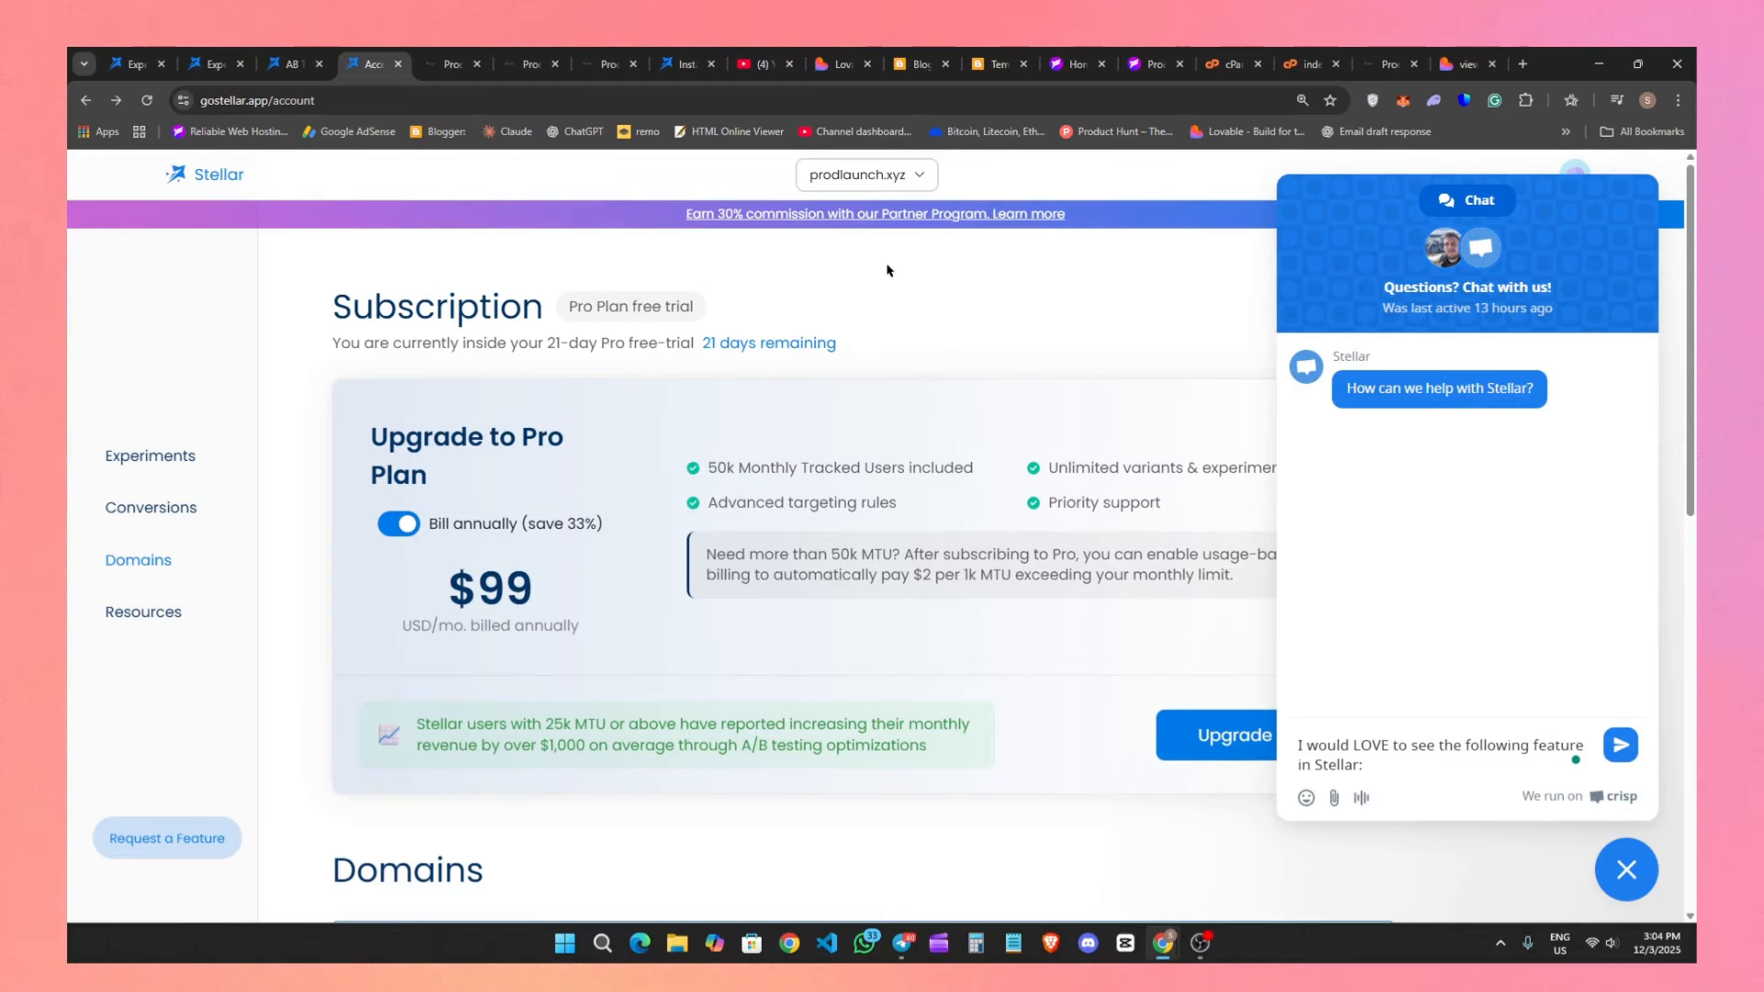
left_click(872, 214)
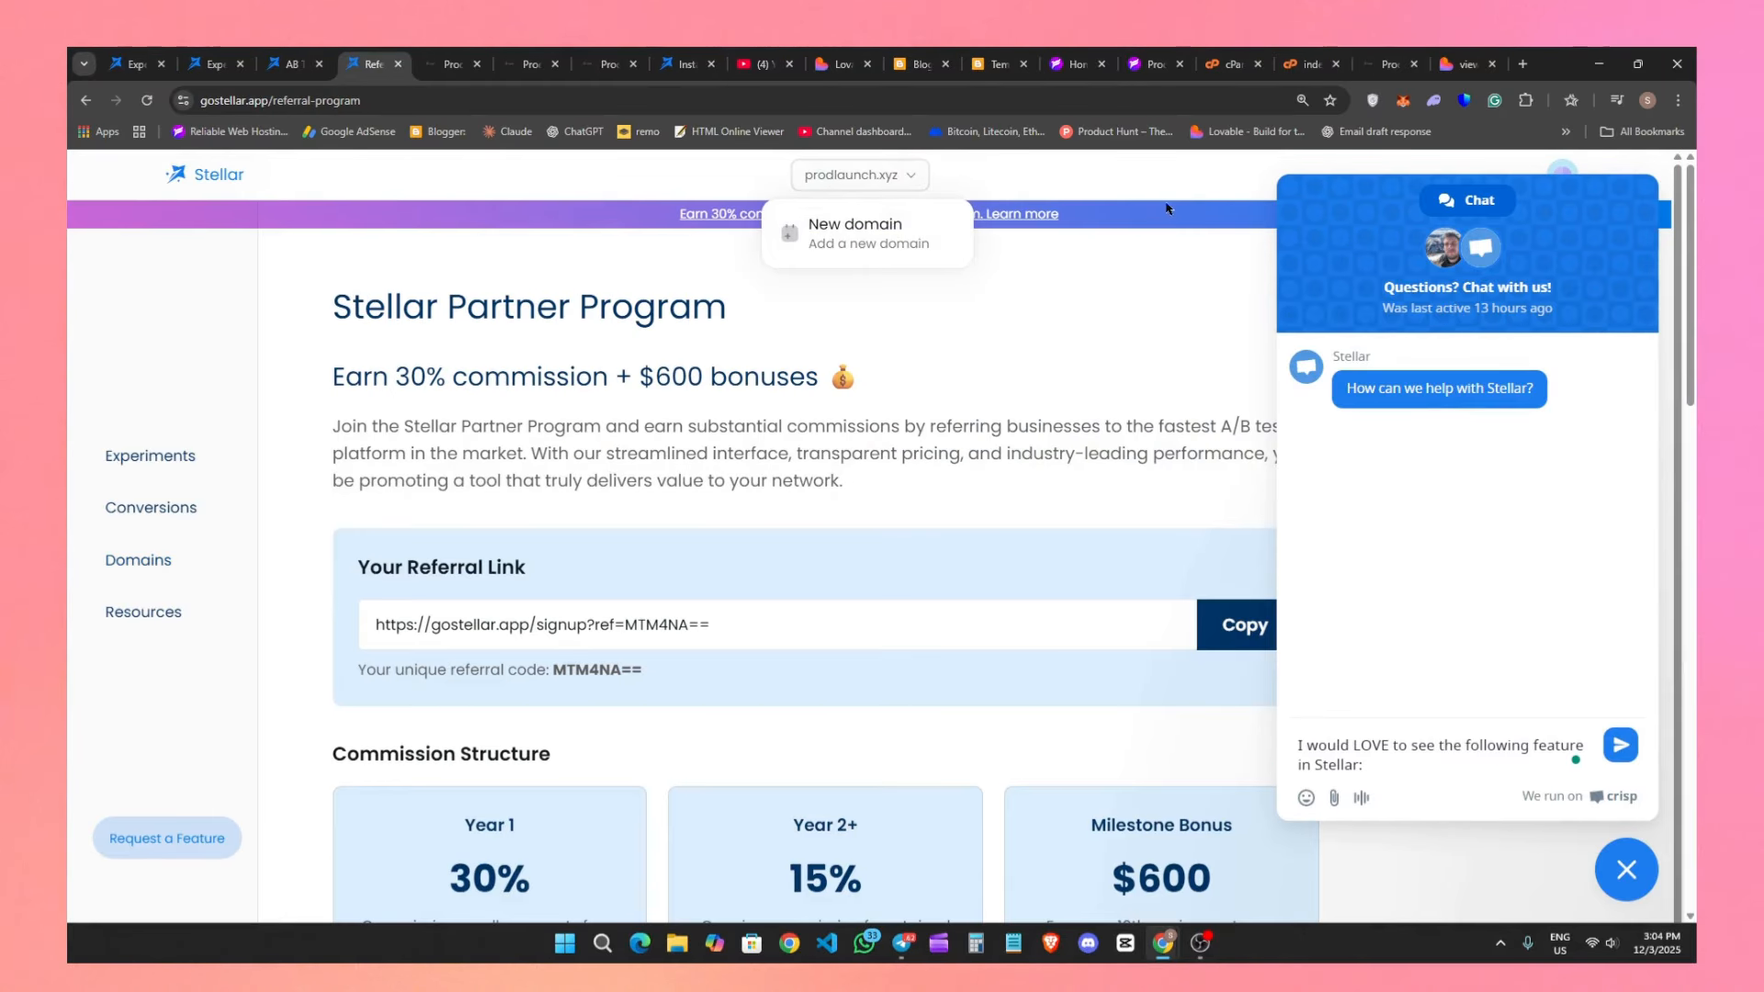
scroll(1209, 848, "down", 10)
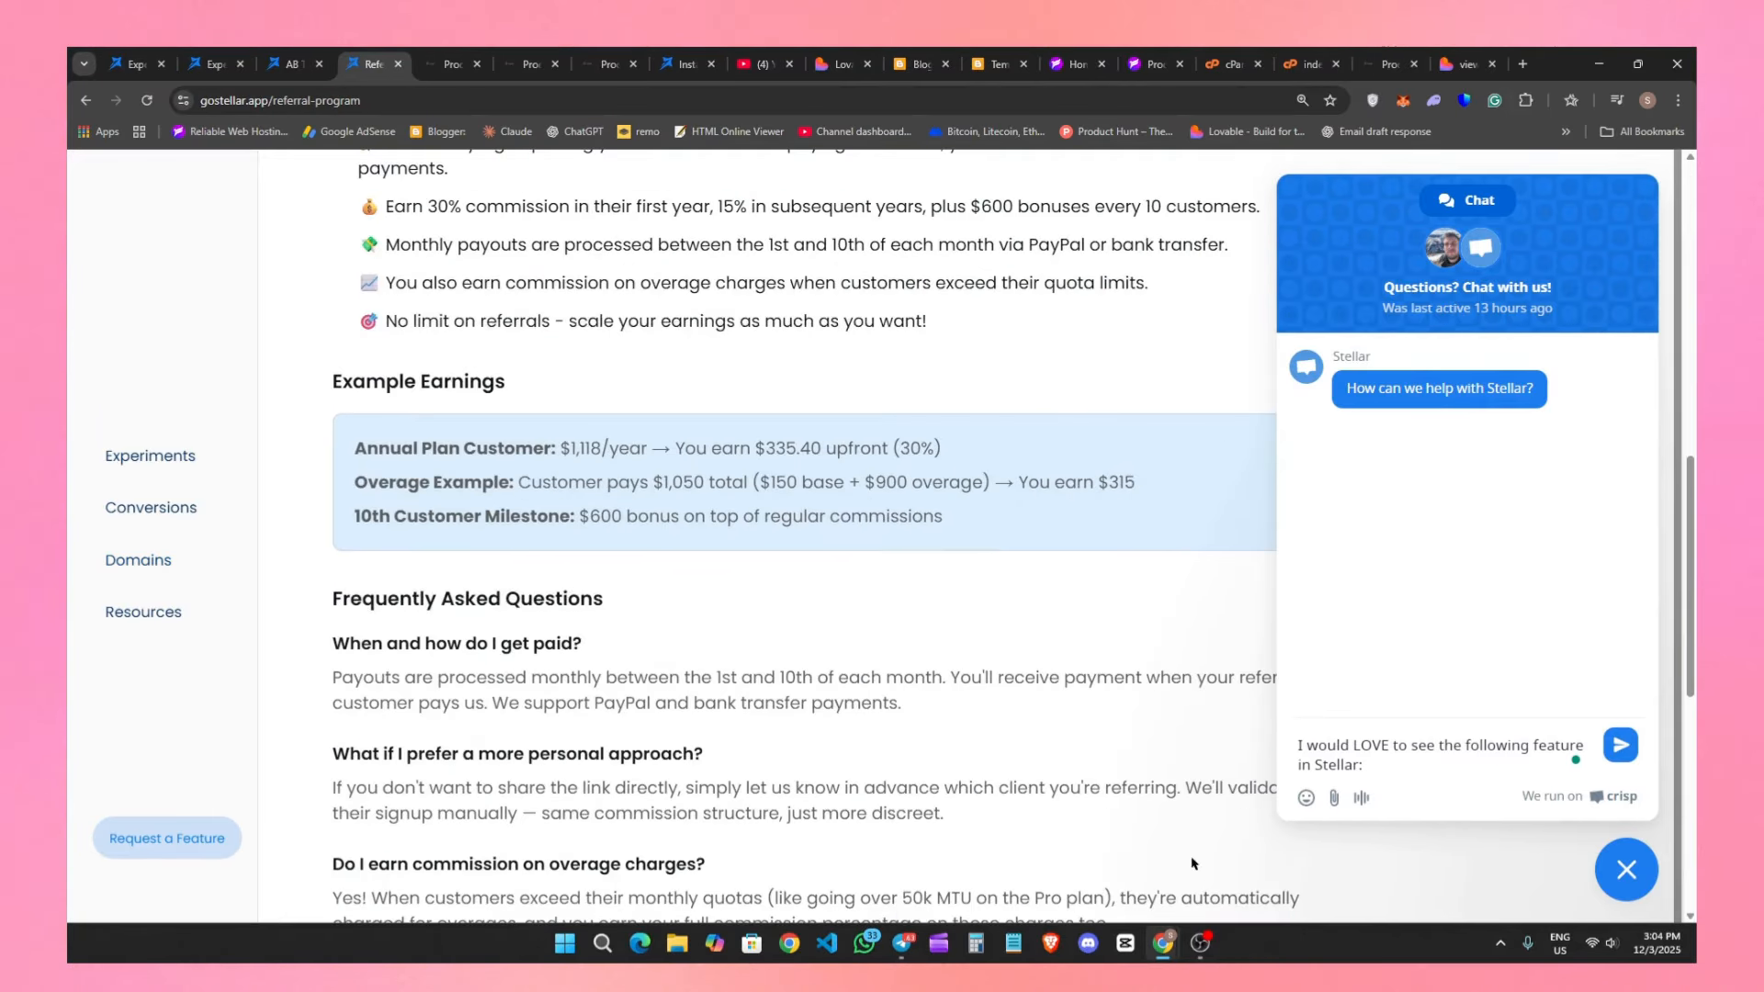